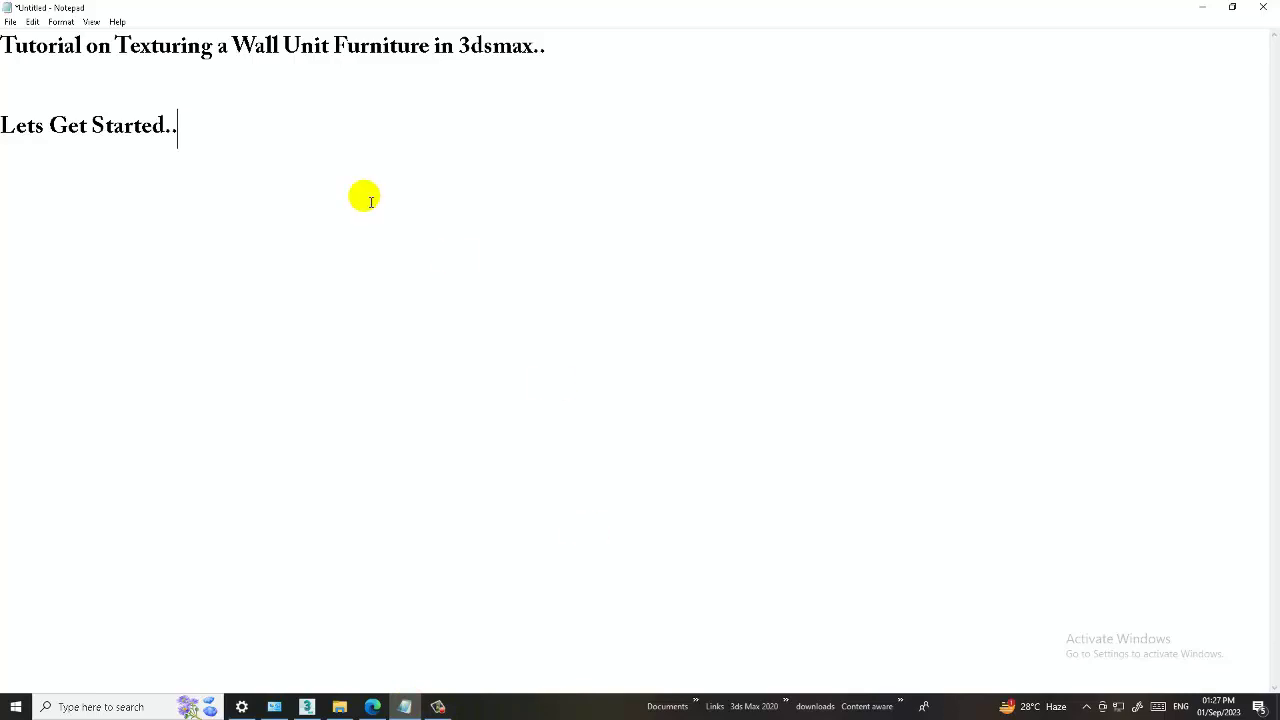
# Minimize the Notepad tutorial notes and move the reference image viewer aside
pyautogui.hotkey('ctrl', 'a')
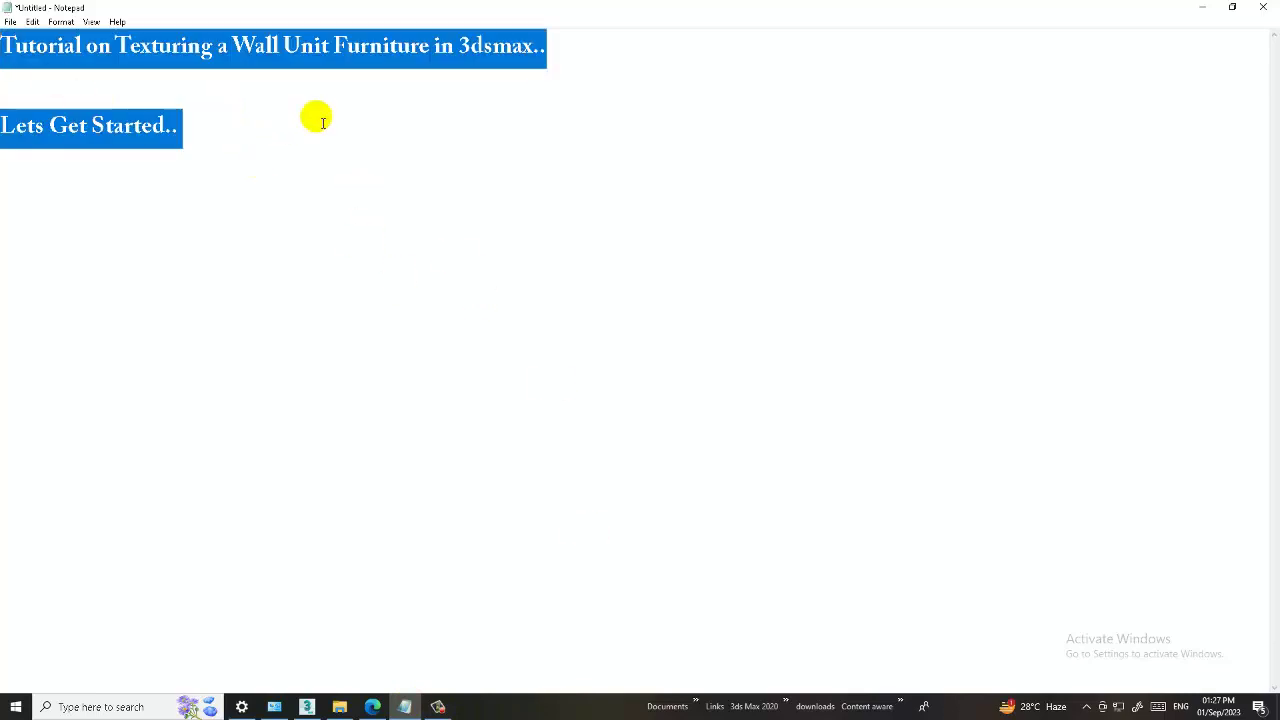
pyautogui.click(1202, 7)
pyautogui.moveTo(738, 165); pyautogui.dragTo(215, 77)
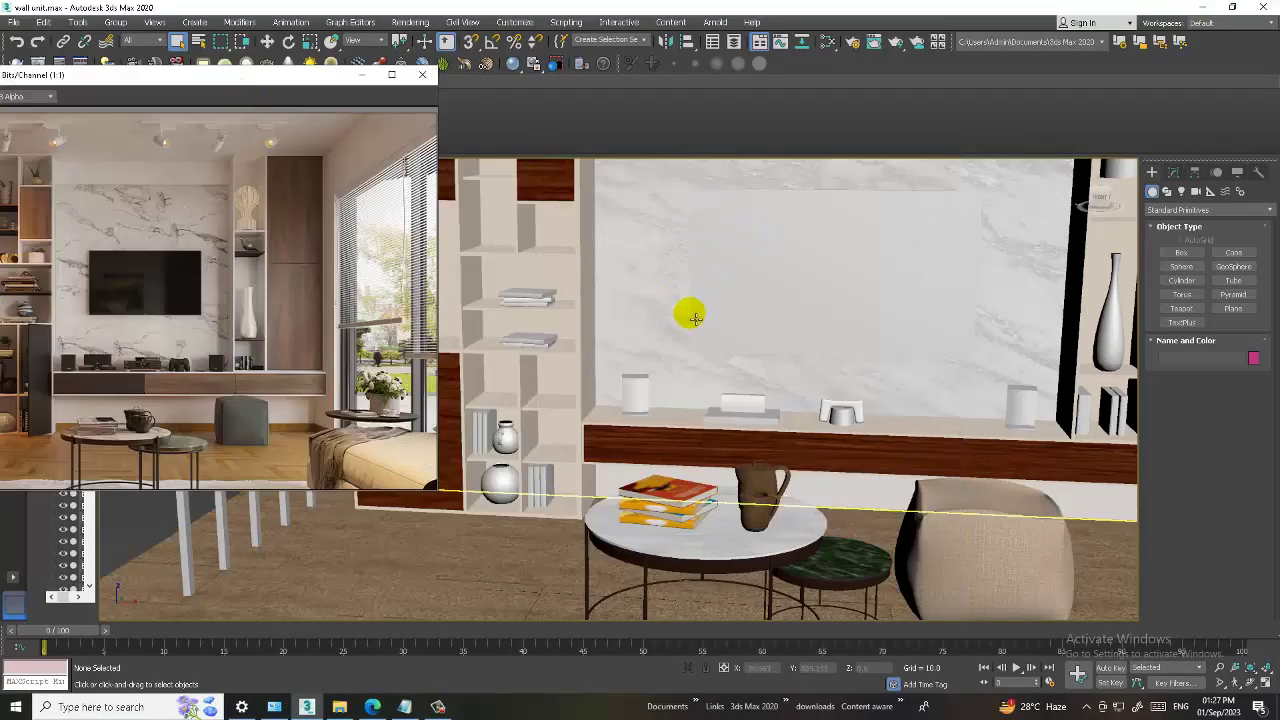
# Orbit and zoom around the TV wall room, then select an object in the scene
pyautogui.scroll(2, 686, 309)
pyautogui.scroll(-5, 766, 317)
pyautogui.moveTo(680, 337)
pyautogui.keyDown('alt'); pyautogui.mouseDown(button='middle')
pyautogui.moveTo(820, 320)
pyautogui.moveTo(890, 365)
pyautogui.mouseUp(button='middle'); pyautogui.keyUp('alt')
pyautogui.scroll(3, 820, 320)
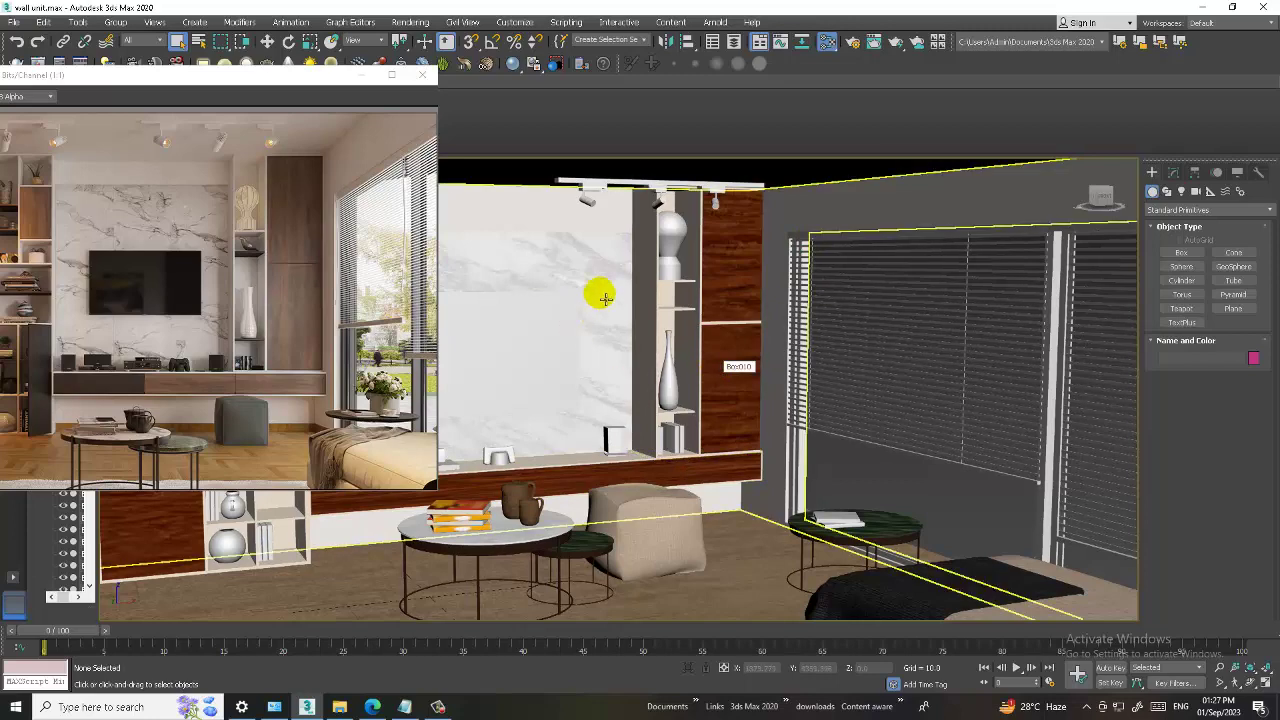
pyautogui.click(662, 288)
pyautogui.scroll(4, 663, 330)
# Open the Slate Material Editor with M and enlarge it to fill most of the screen
pyautogui.press('m')
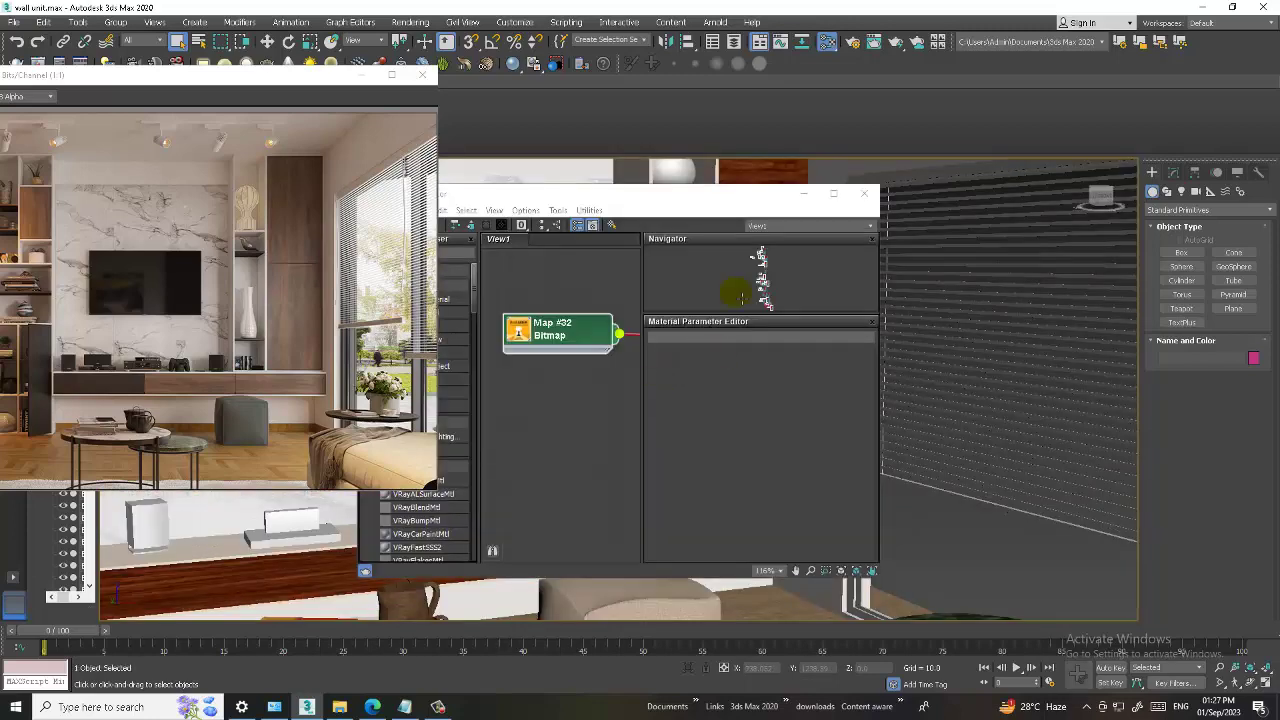
pyautogui.click(834, 193)
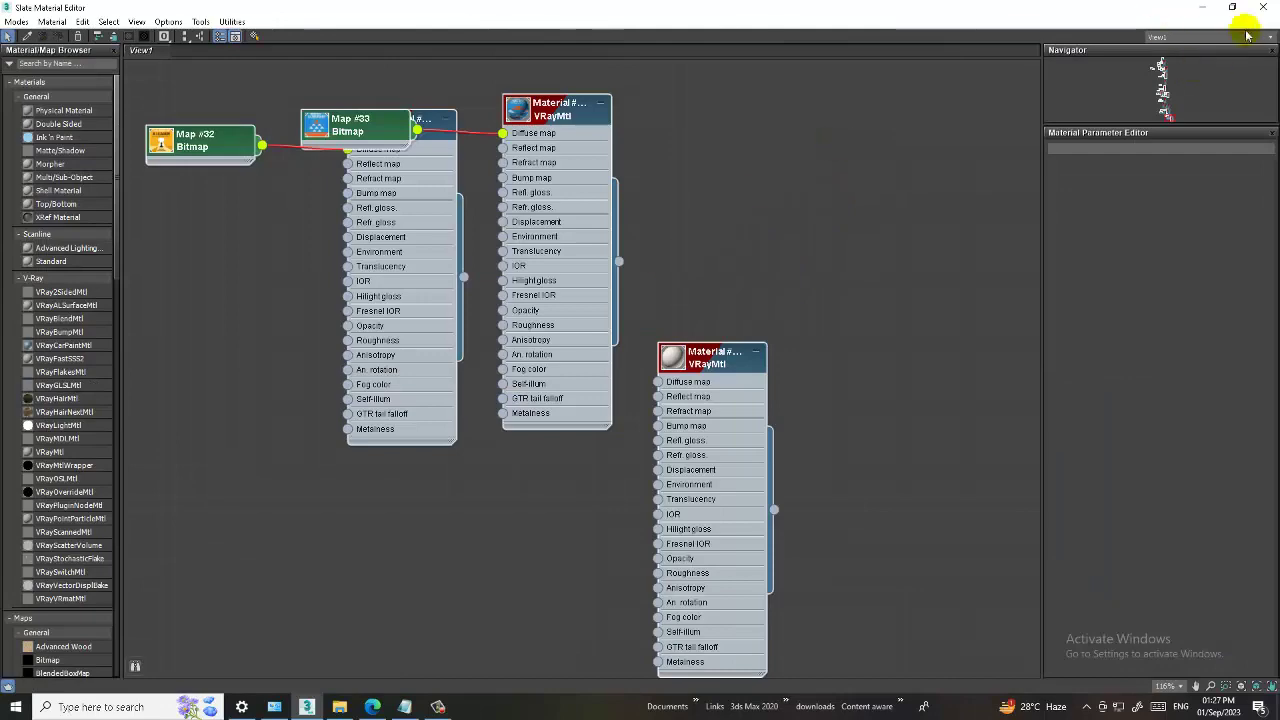
pyautogui.click(1232, 8)
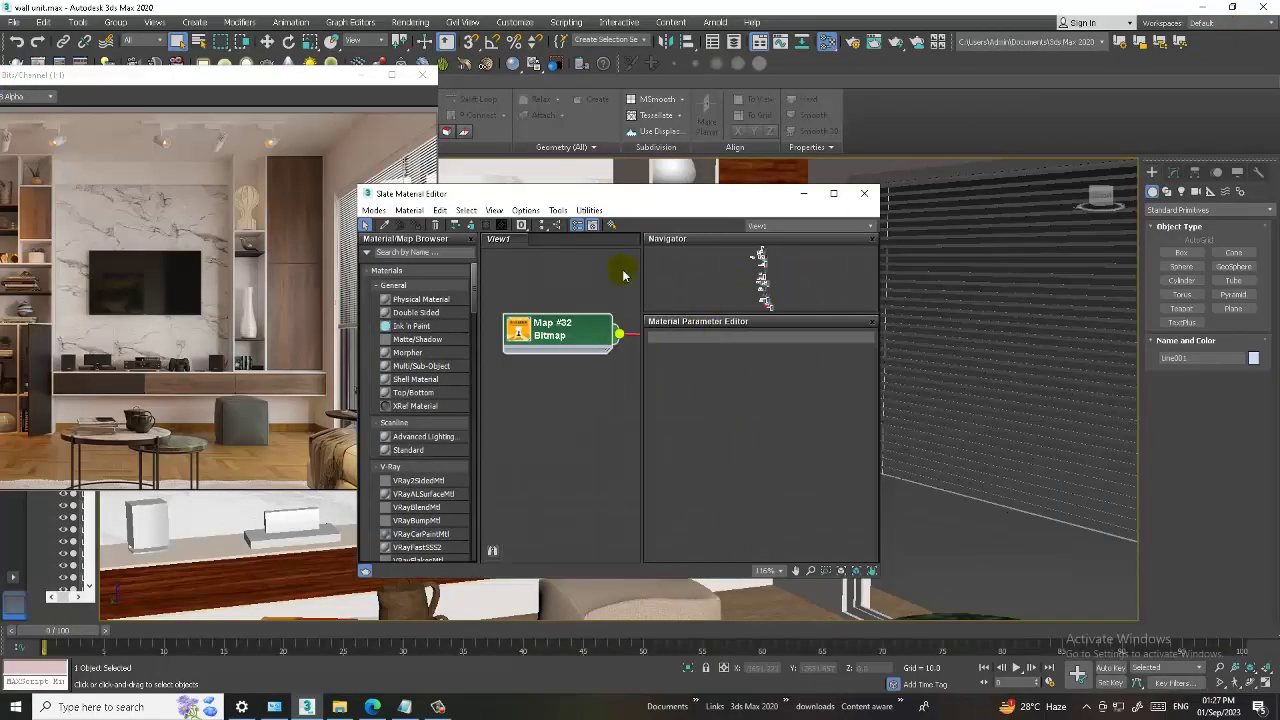
pyautogui.doubleClick(880, 582)
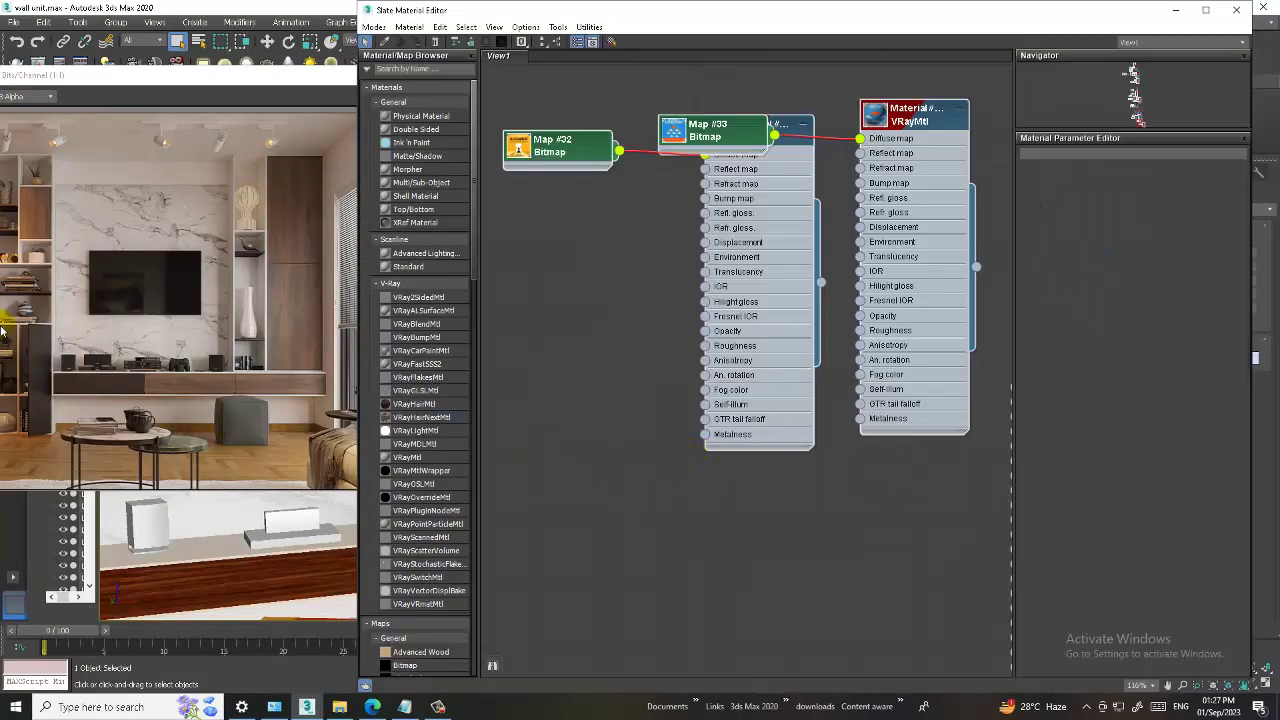
# Hide the reference image window and add a new VRayMtl node, Material #243
pyautogui.doubleClick(306, 73)
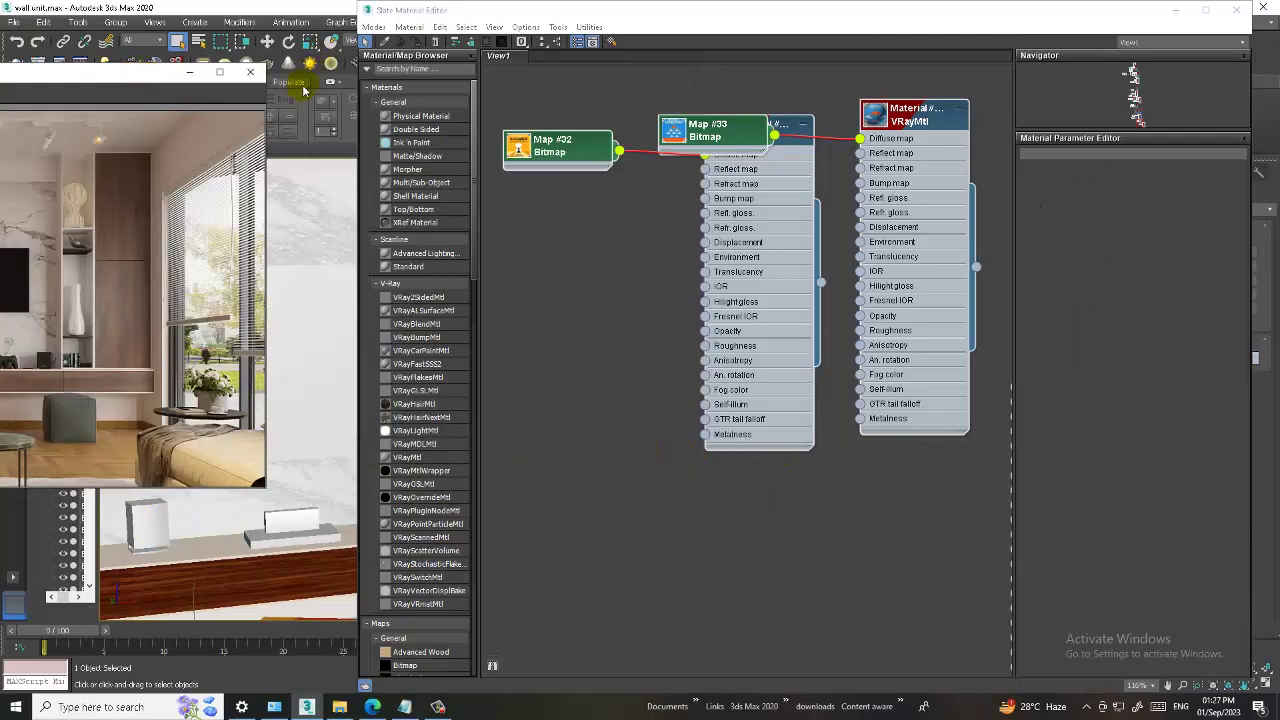
pyautogui.click(190, 72)
pyautogui.scroll(-3, 194, 346)
pyautogui.scroll(-3, 240, 398)
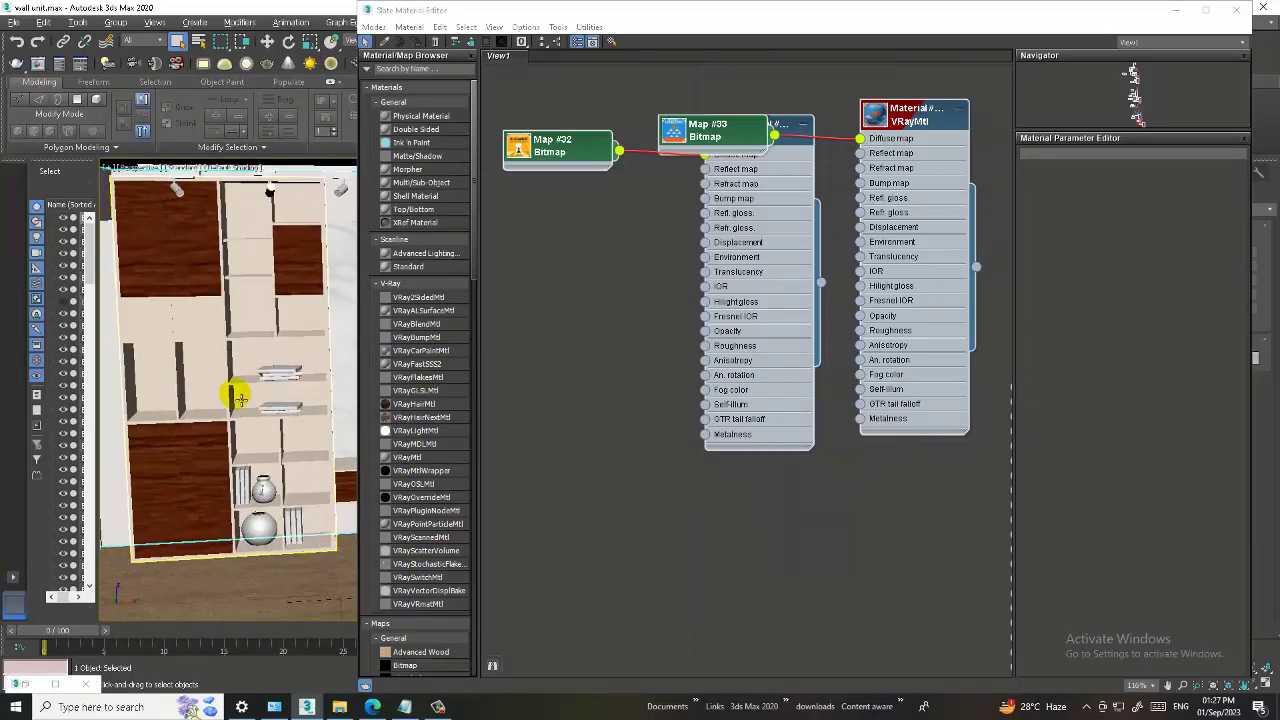
pyautogui.keyDown('alt'); pyautogui.moveTo(240, 398); pyautogui.dragTo(251, 486, button='middle'); pyautogui.keyUp('alt')
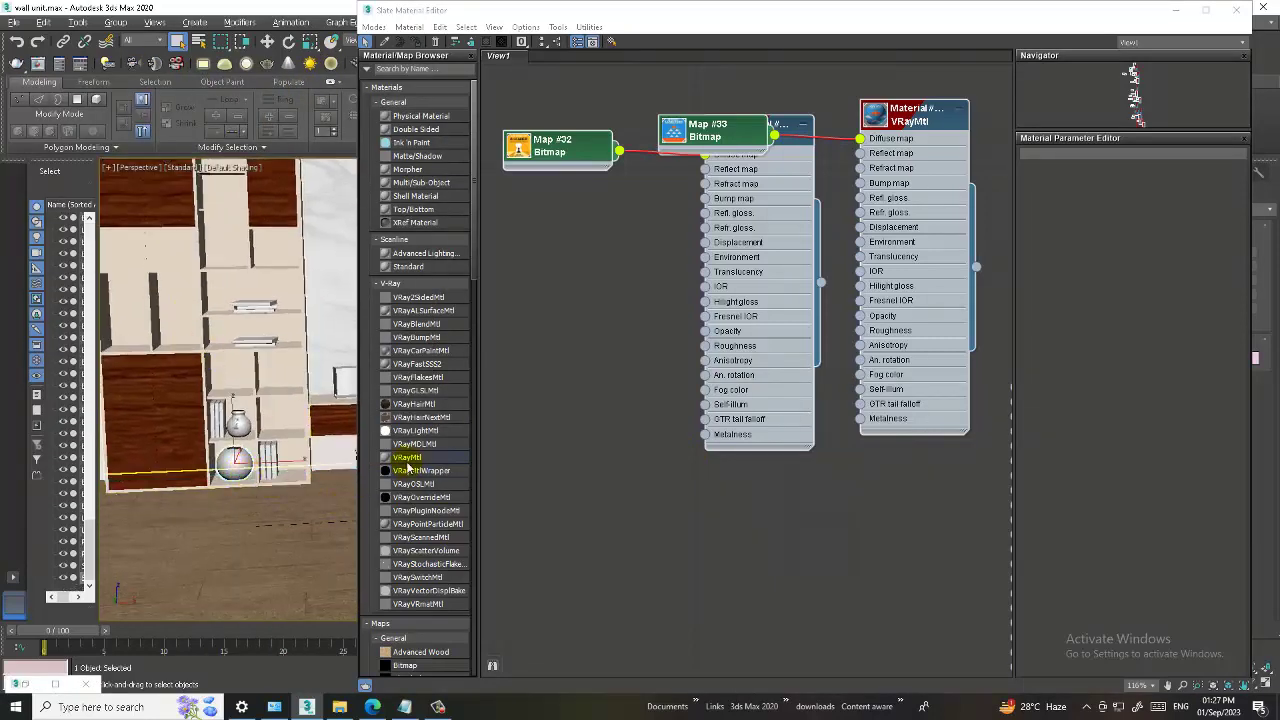
pyautogui.moveTo(408, 467); pyautogui.dragTo(770, 524)
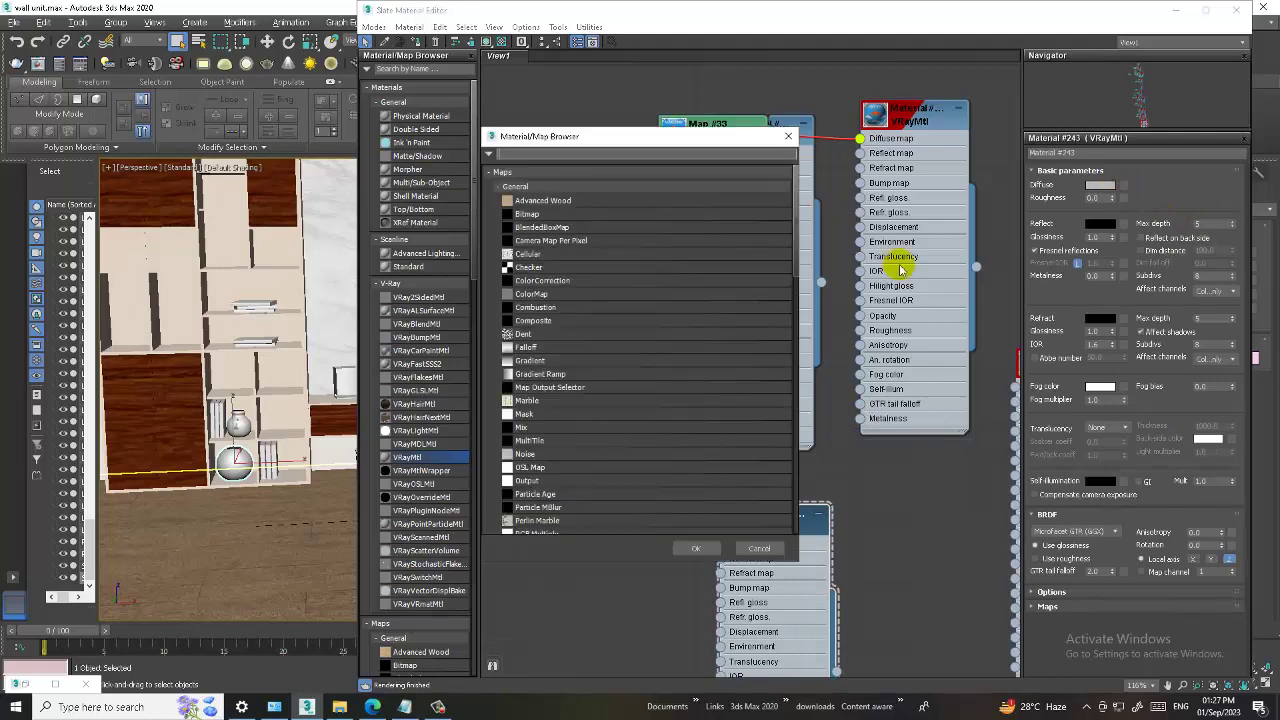
# Load rock-tile-marble-structure.jpg from Desktop > texxt as Material #243's diffuse bitmap
pyautogui.doubleClick(540, 216)
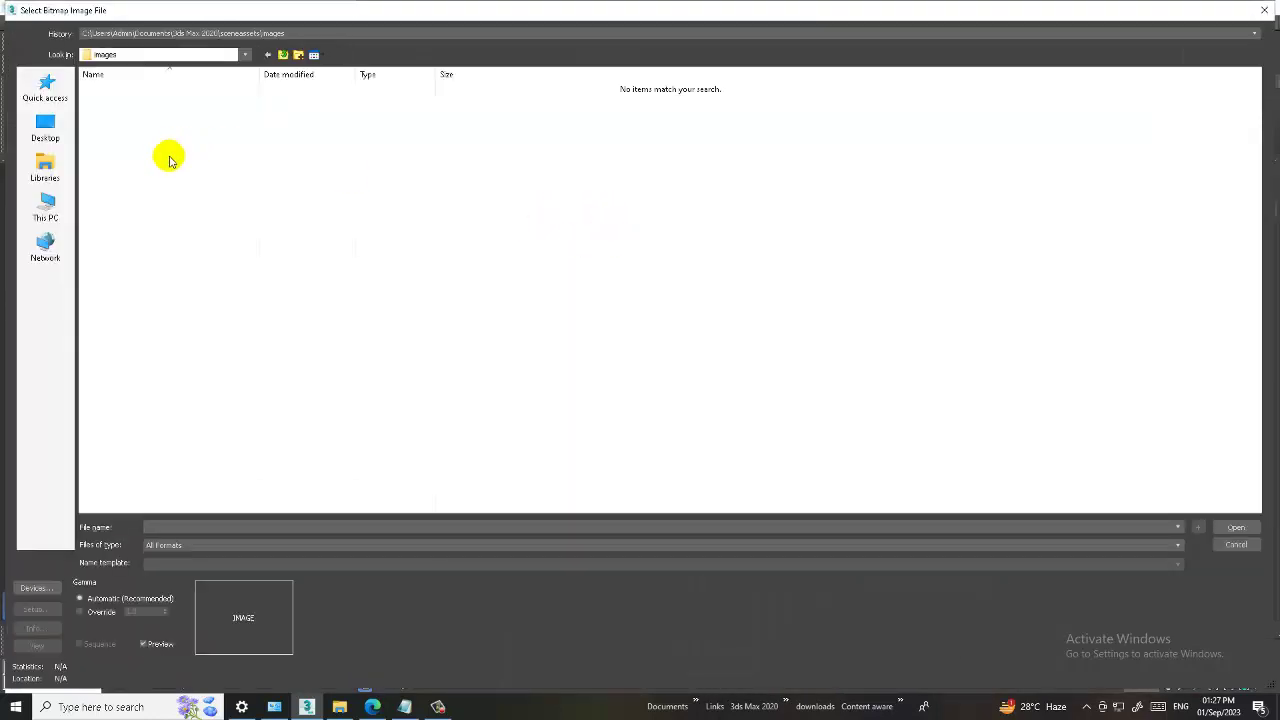
pyautogui.click(46, 125)
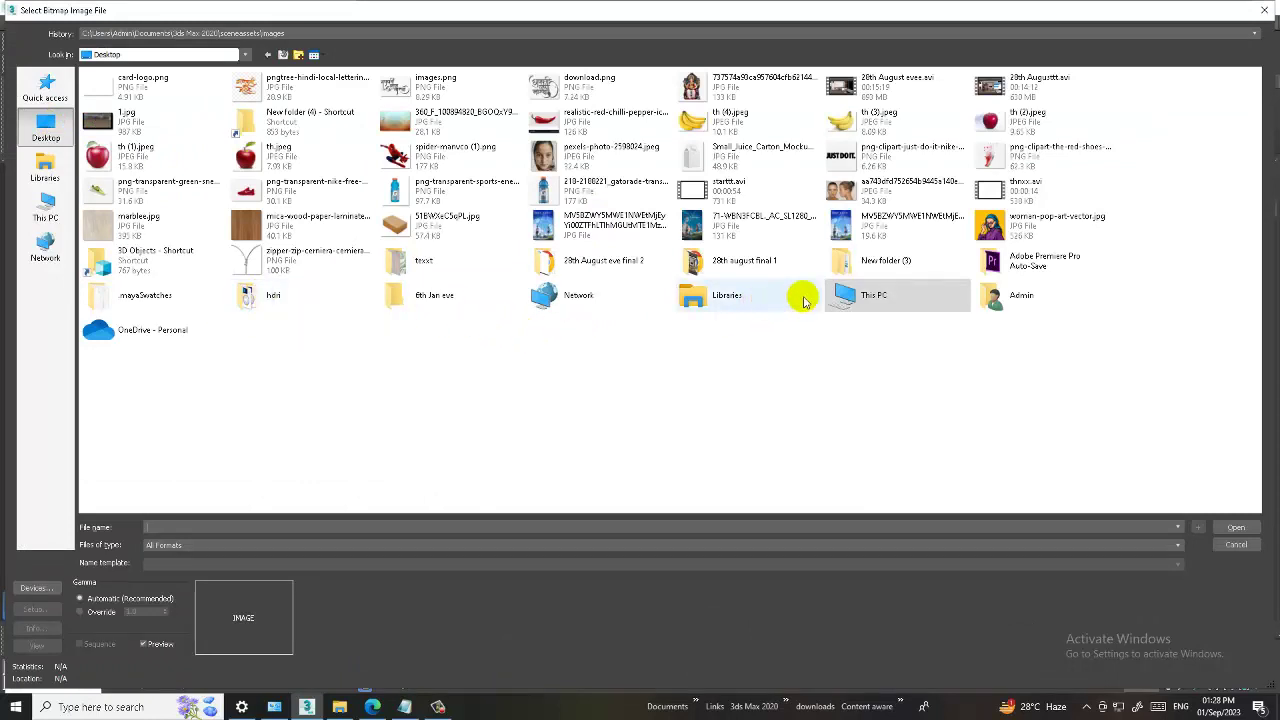
pyautogui.doubleClick(452, 260)
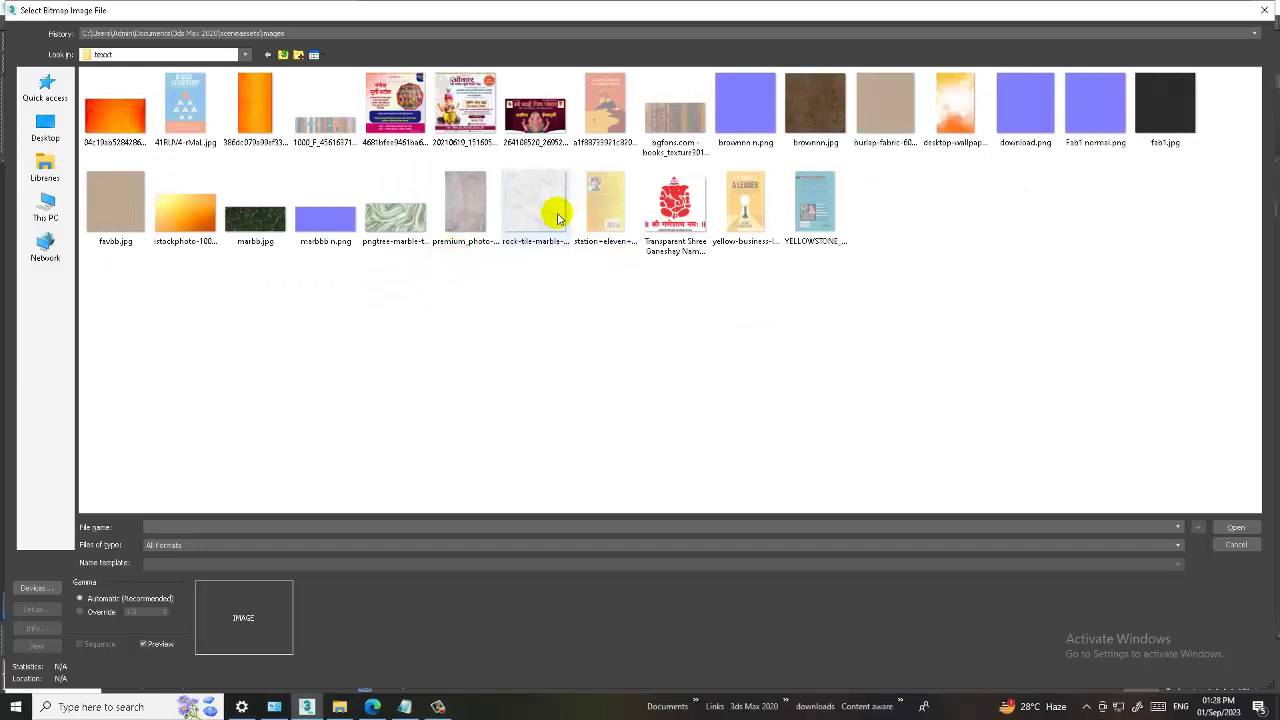
pyautogui.moveTo(535, 207)
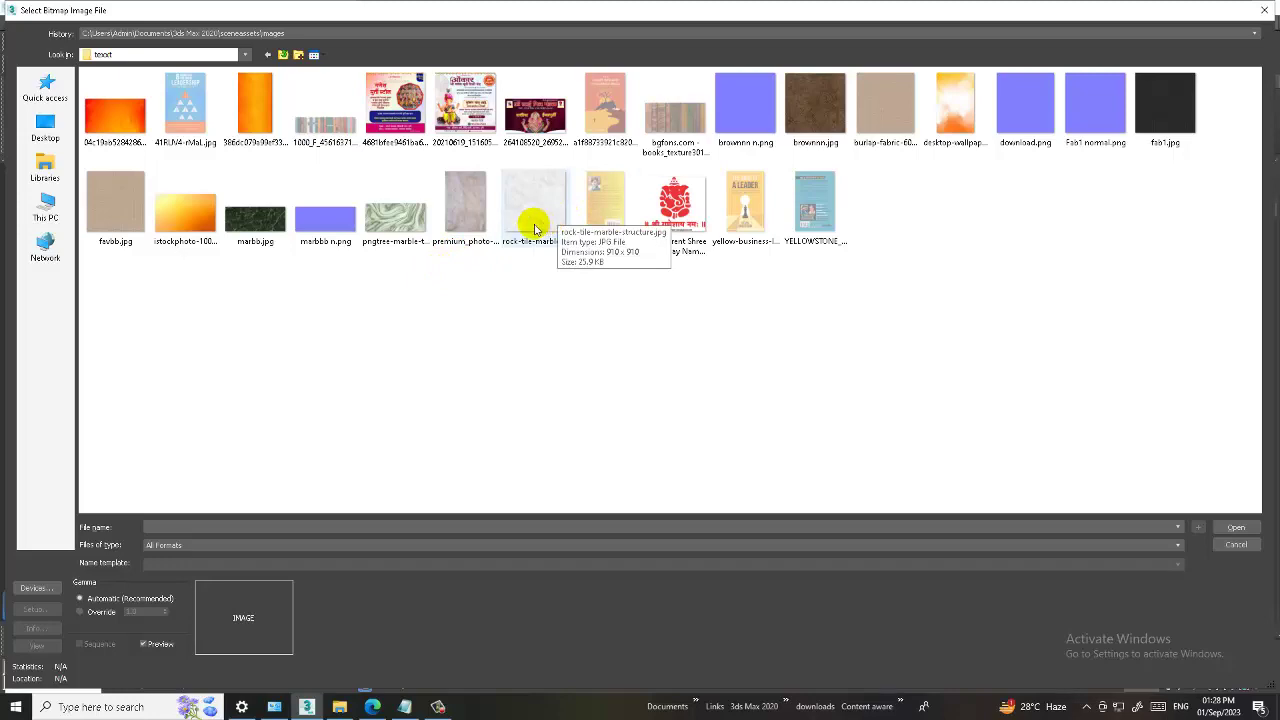
pyautogui.doubleClick(462, 208)
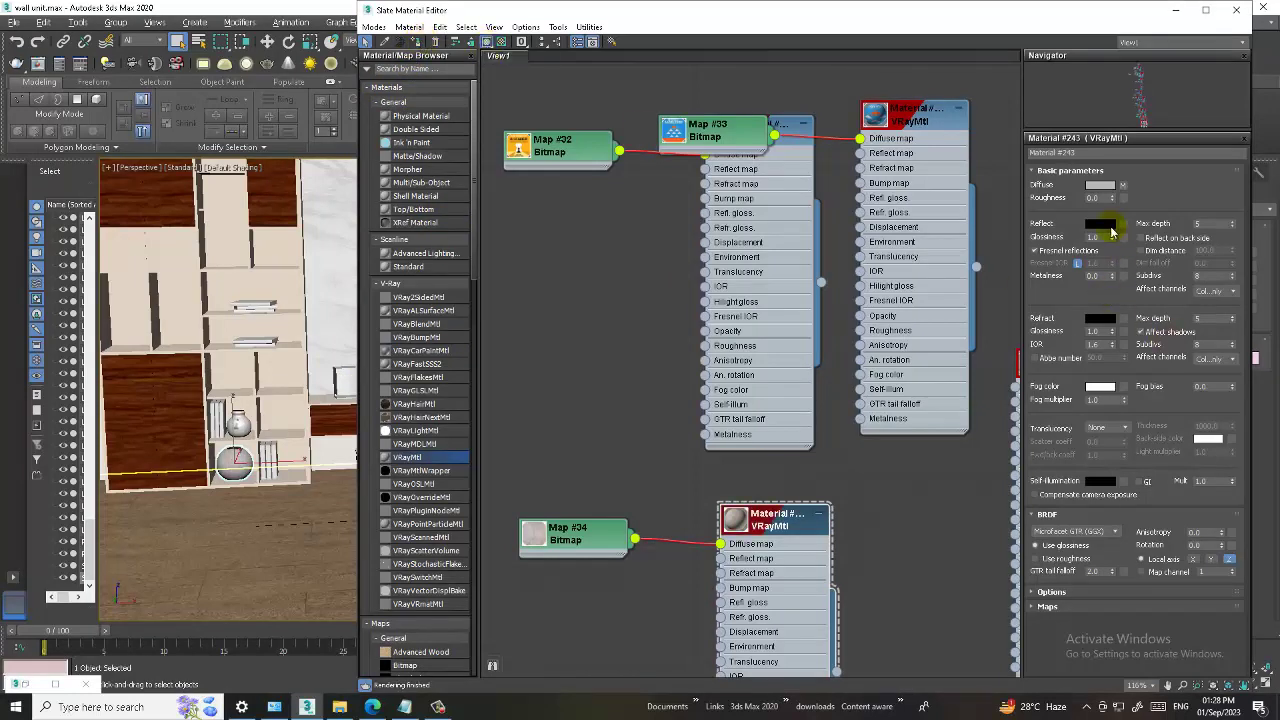
# Set Material #243's reflection colour to grey and return to the viewport
pyautogui.click(1106, 228)
pyautogui.moveTo(398, 90); pyautogui.dragTo(388, 150)
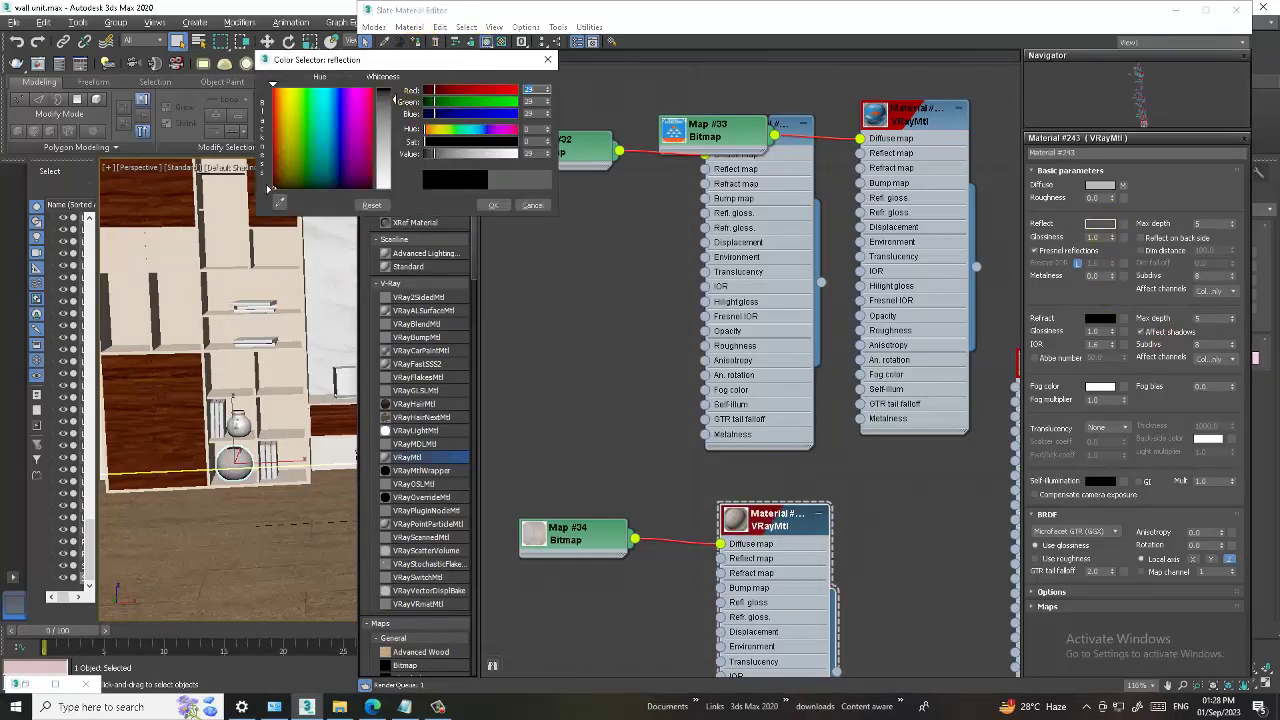
pyautogui.click(493, 205)
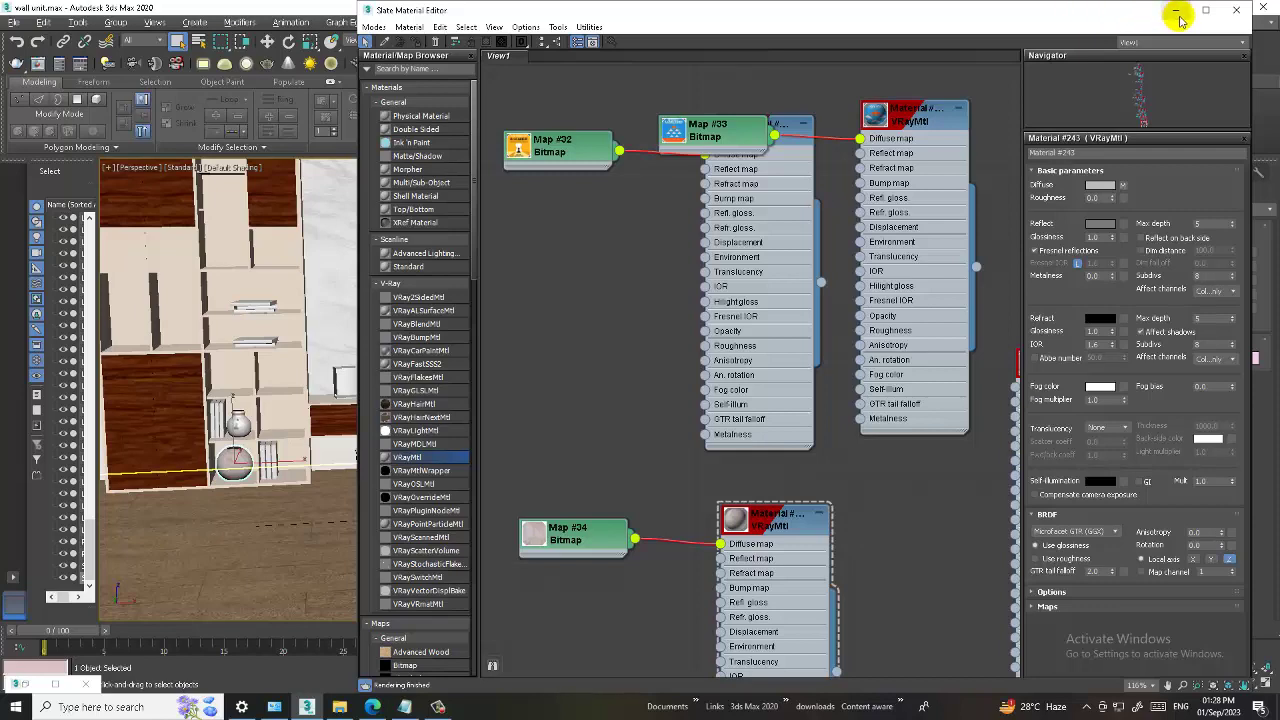
pyautogui.click(1175, 11)
# Frame the marble sphere and add a UVW Map modifier with Box mapping
pyautogui.press('z')
pyautogui.scroll(-2, 380, 460)
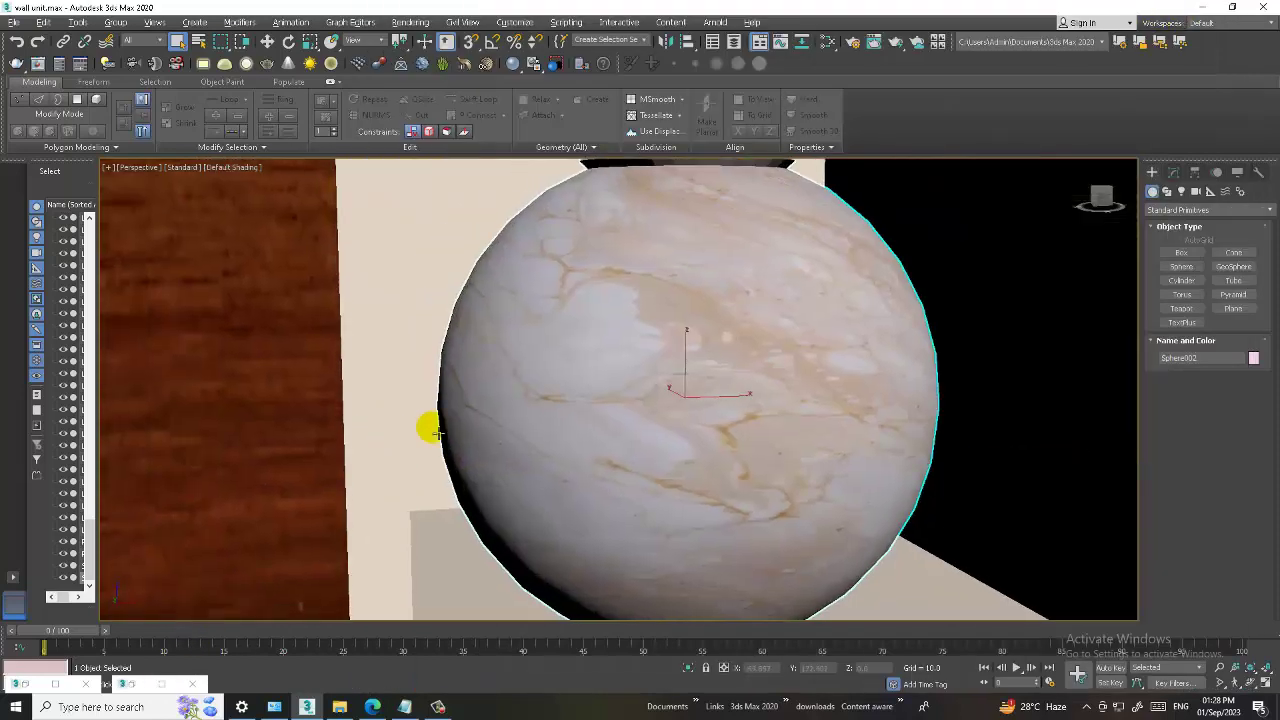
pyautogui.scroll(-4, 423, 428)
pyautogui.click(1173, 172)
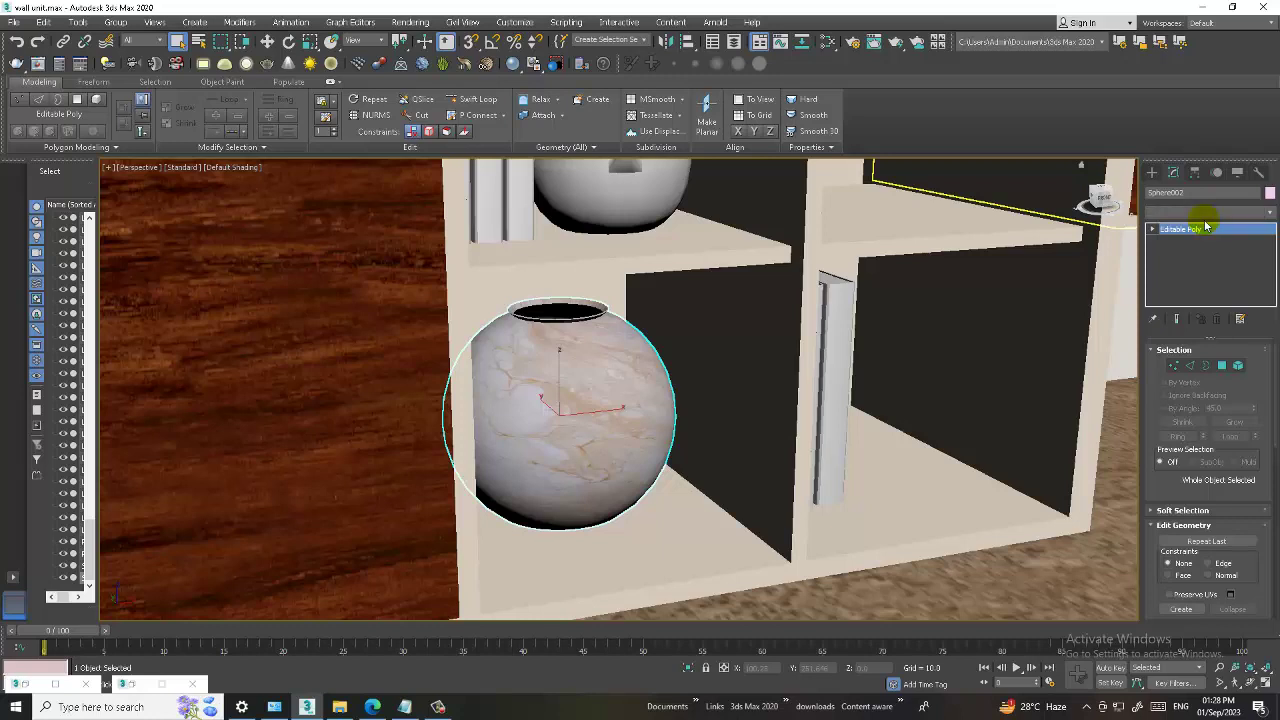
pyautogui.click(1205, 212)
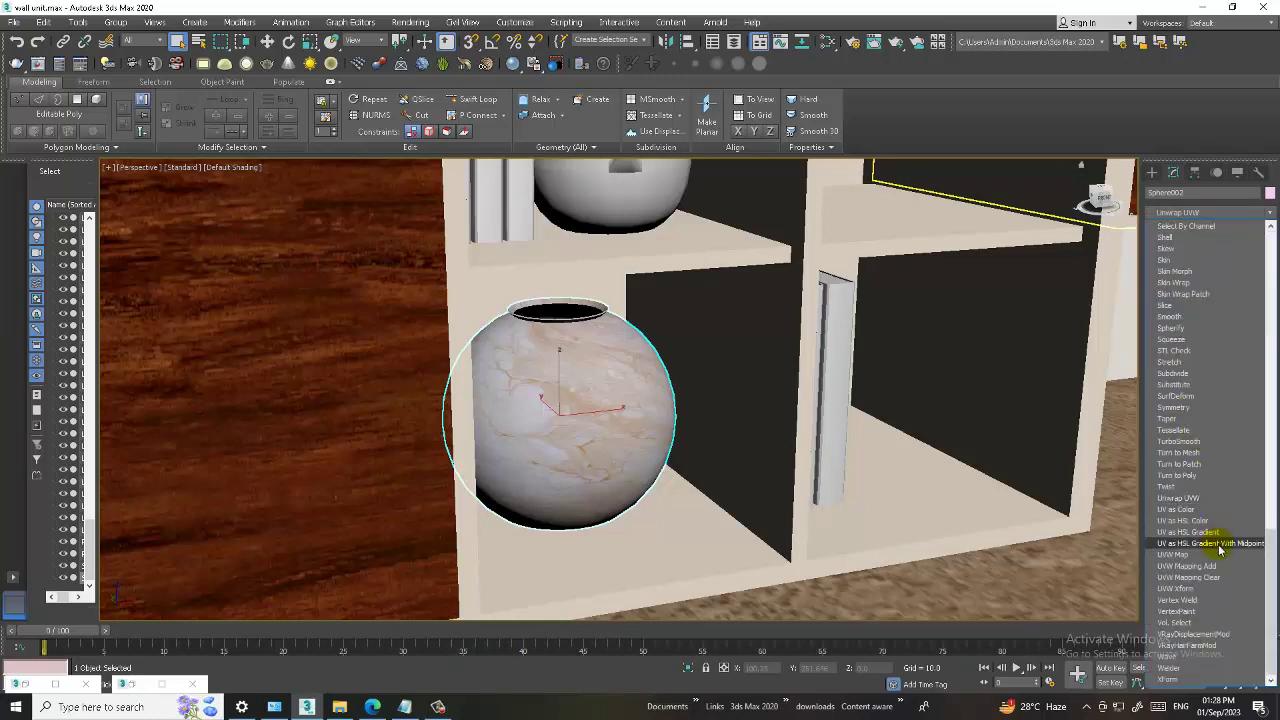
pyautogui.click(1205, 540)
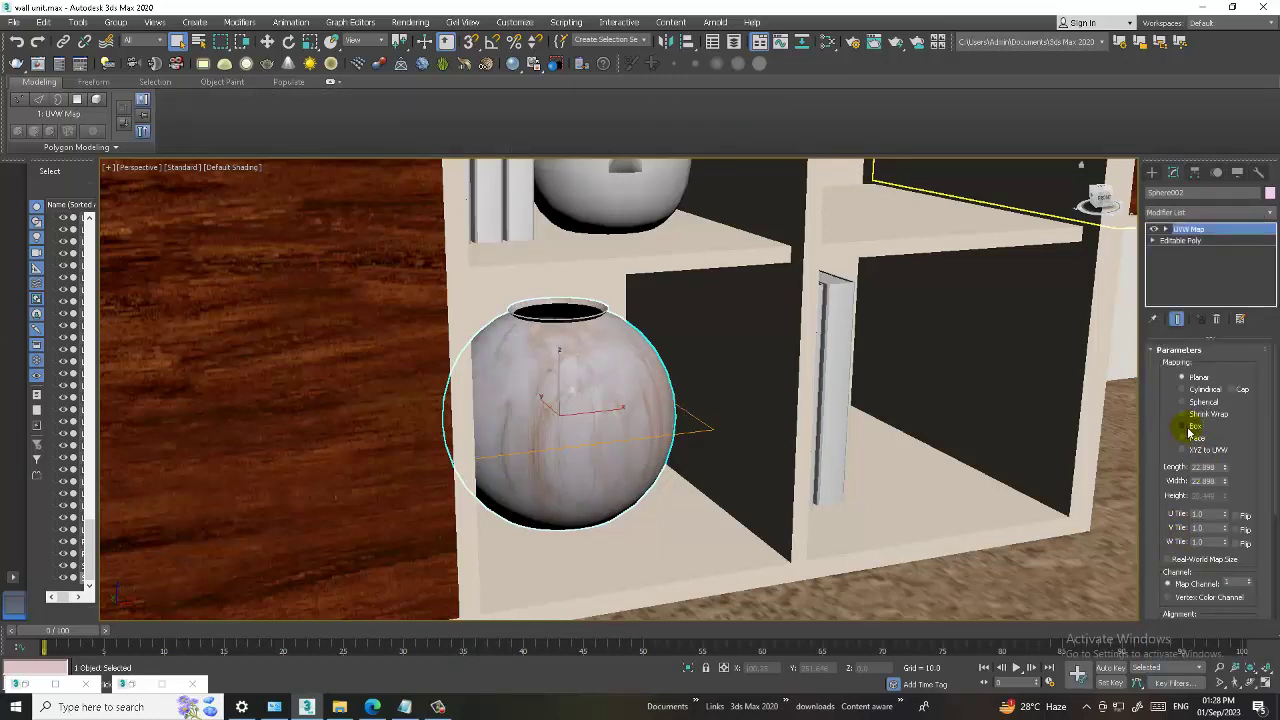
pyautogui.click(1190, 430)
# Zoom out, select Line004 in the shelf, and reopen the material editor
pyautogui.scroll(-3, 837, 429)
pyautogui.scroll(-2, 837, 391)
pyautogui.scroll(-2, 797, 409)
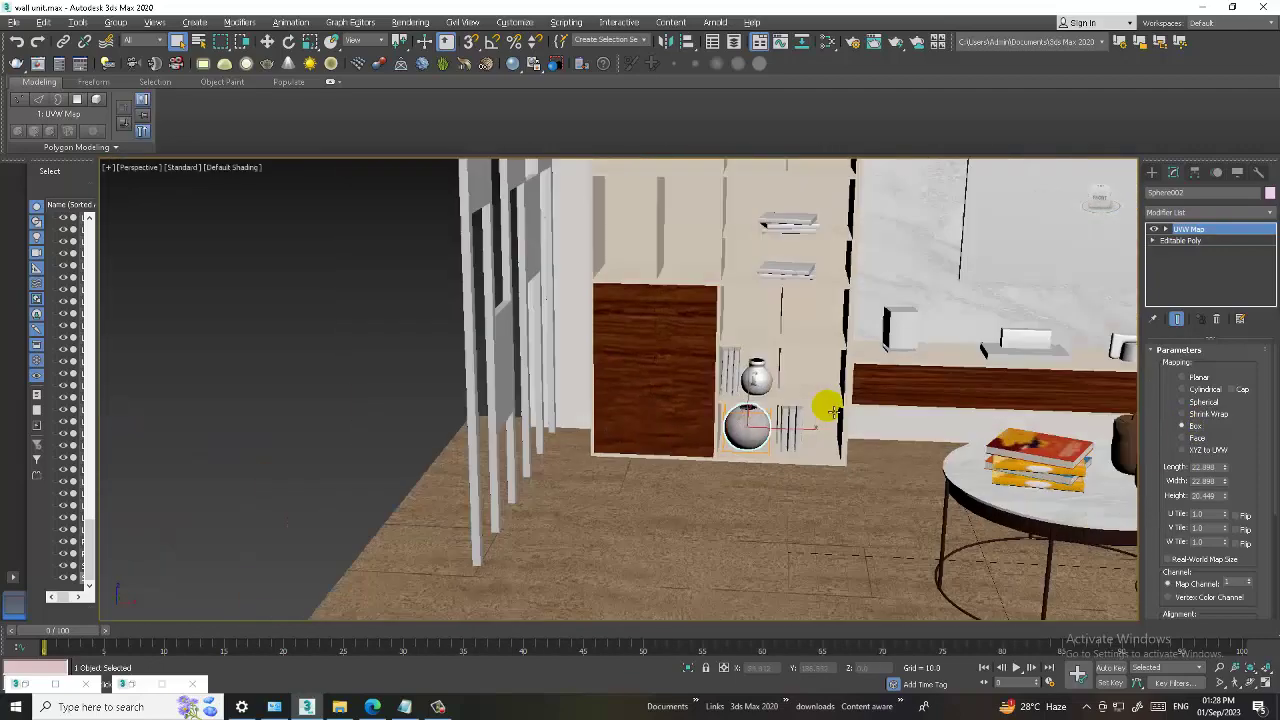
pyautogui.scroll(-2, 800, 420)
pyautogui.scroll(-2, 750, 420)
pyautogui.scroll(-2, 730, 420)
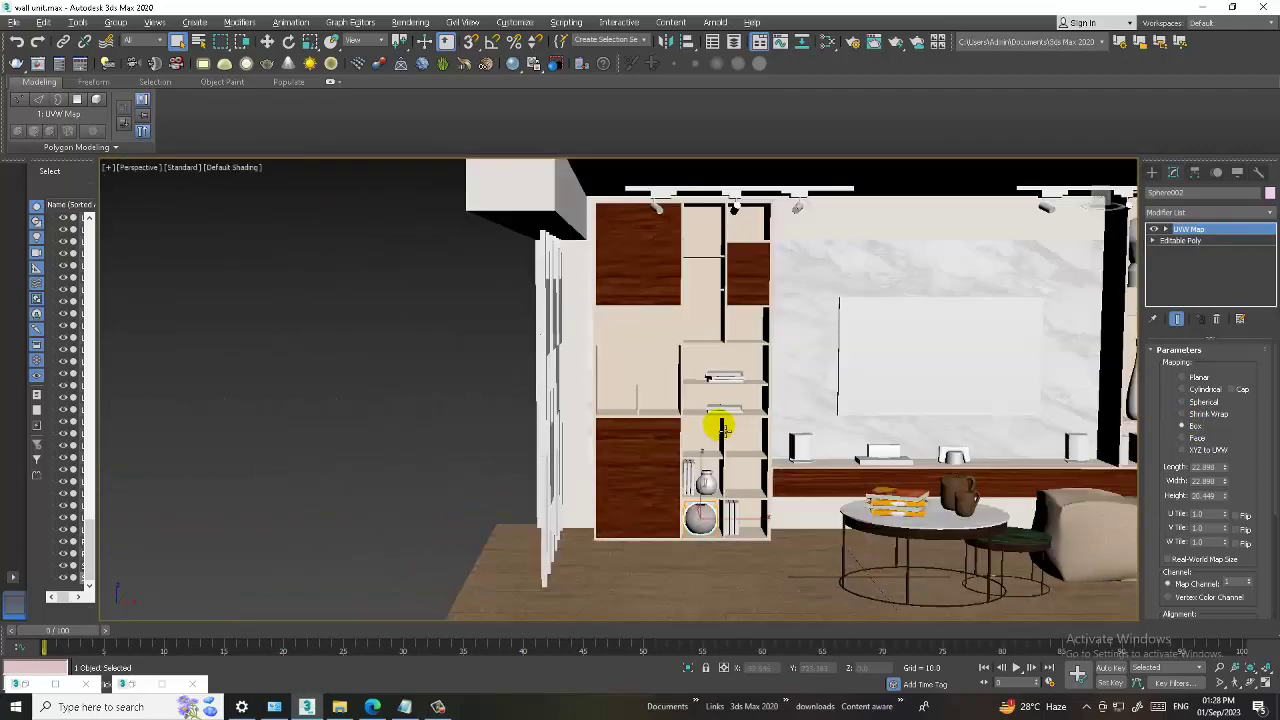
pyautogui.scroll(2, 722, 428)
pyautogui.click(694, 468)
pyautogui.scroll(1, 740, 462)
pyautogui.moveTo(757, 457); pyautogui.dragTo(742, 460, button='middle')
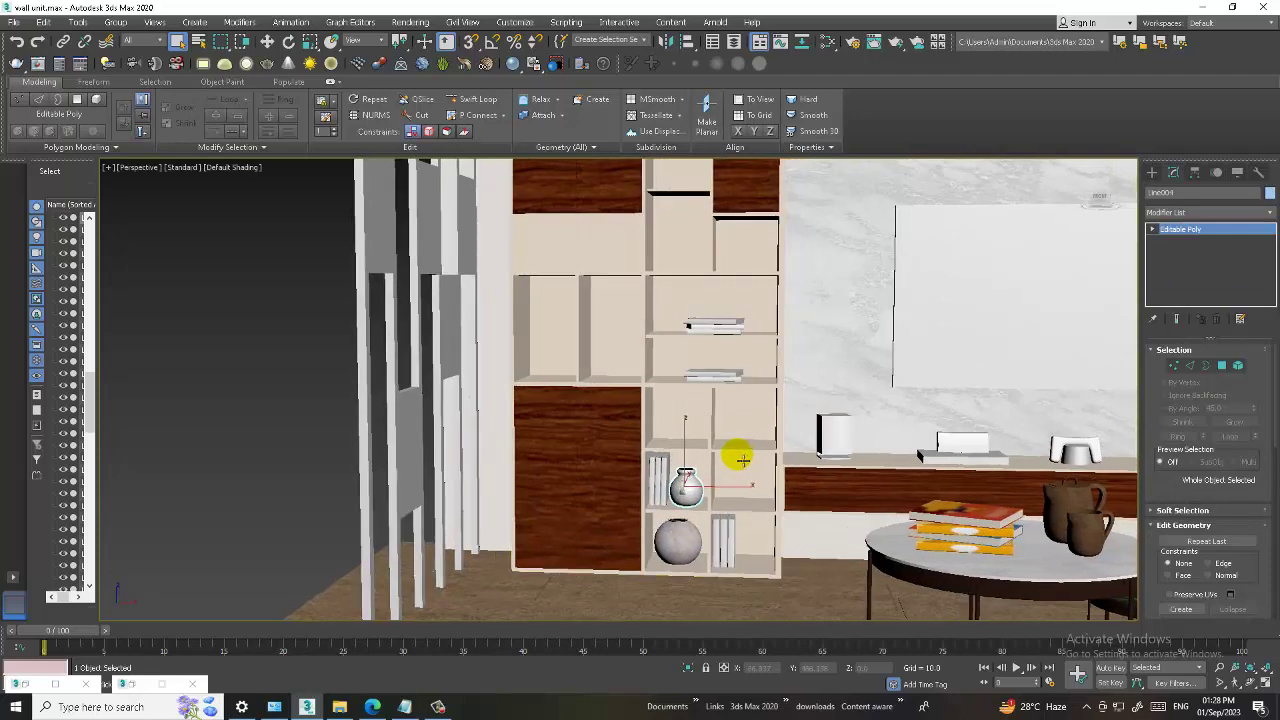
pyautogui.press('m')
pyautogui.moveTo(677, 537)
pyautogui.mouseDown(button='middle')
pyautogui.moveTo(757, 251)
pyautogui.moveTo(833, 320)
pyautogui.mouseUp(button='middle')
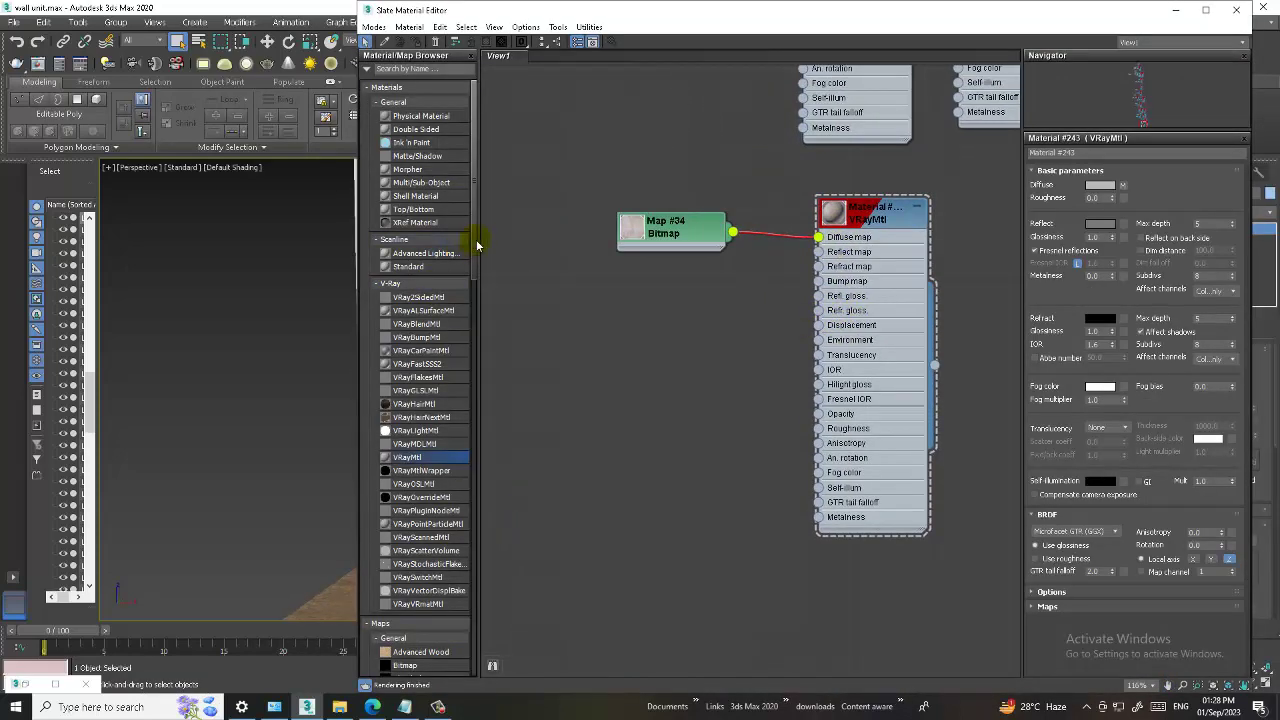
# Add a Noise map and wire it into the material's Bump map slot
pyautogui.moveTo(475, 245); pyautogui.dragTo(500, 368)
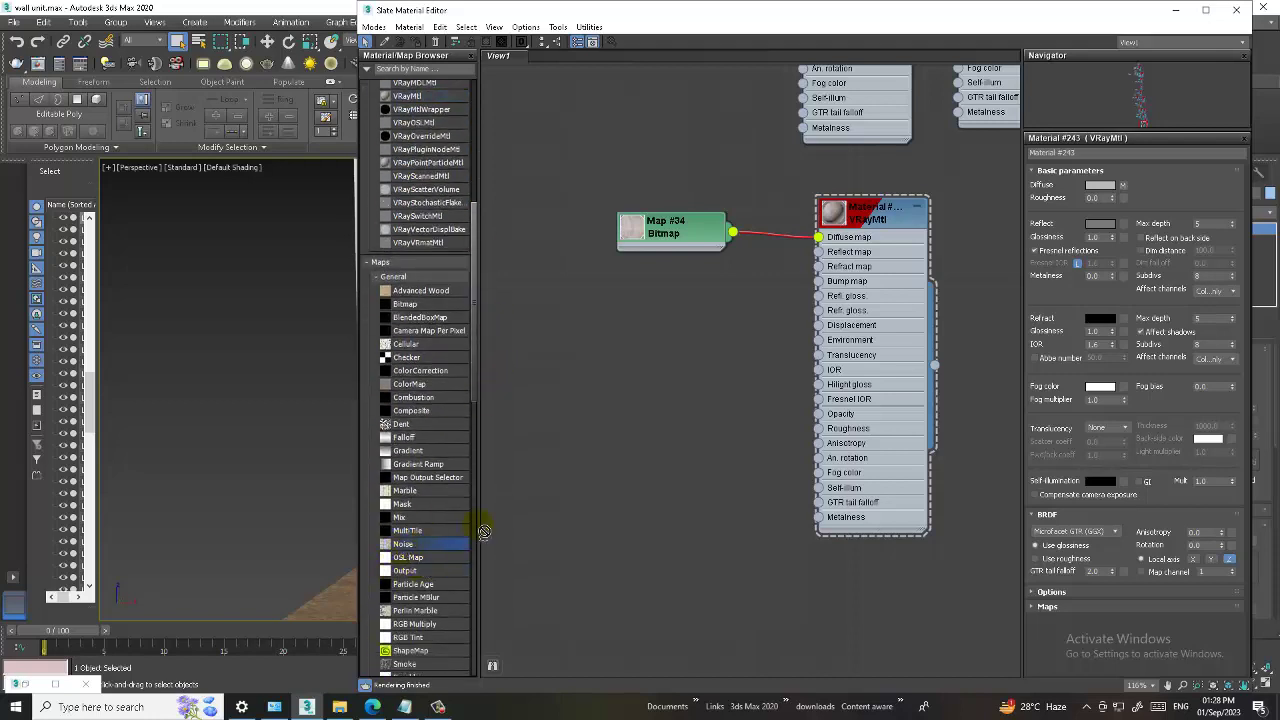
pyautogui.click(627, 376)
pyautogui.moveTo(686, 388)
pyautogui.mouseDown()
pyautogui.moveTo(829, 277)
pyautogui.moveTo(818, 283)
pyautogui.mouseUp()
pyautogui.click(648, 378)
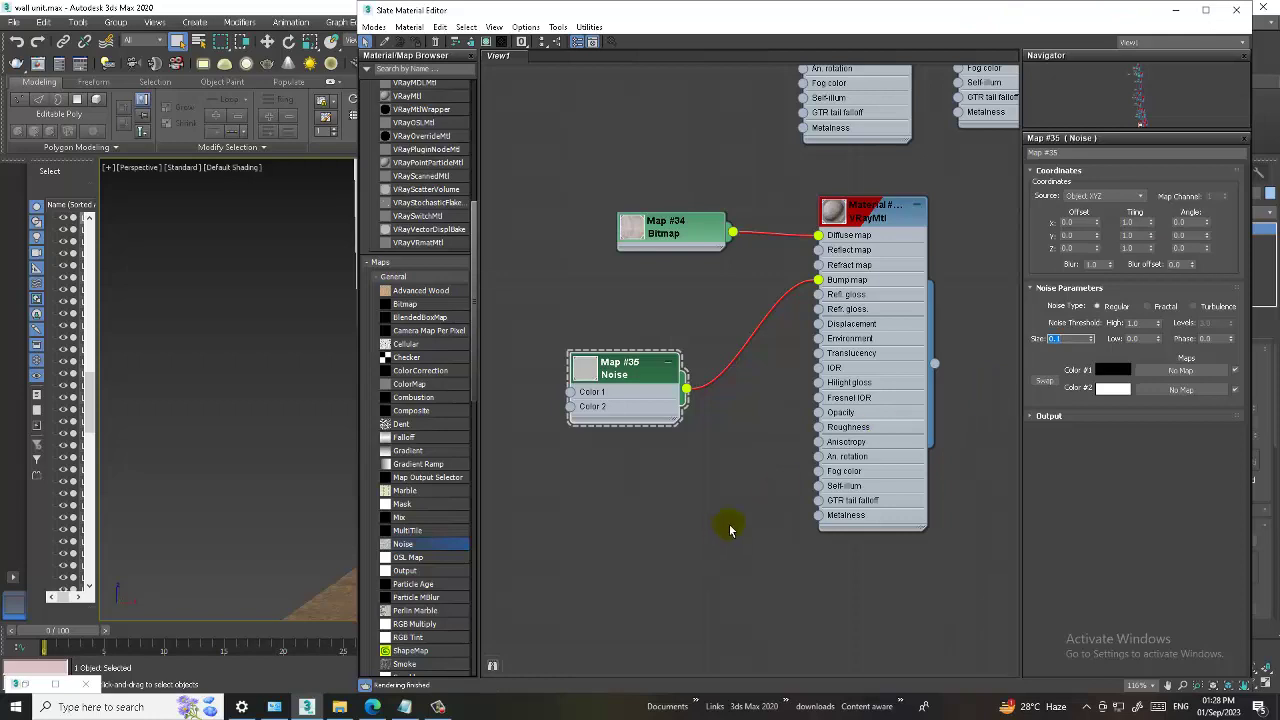
pyautogui.moveTo(730, 531); pyautogui.dragTo(727, 485, button='middle')
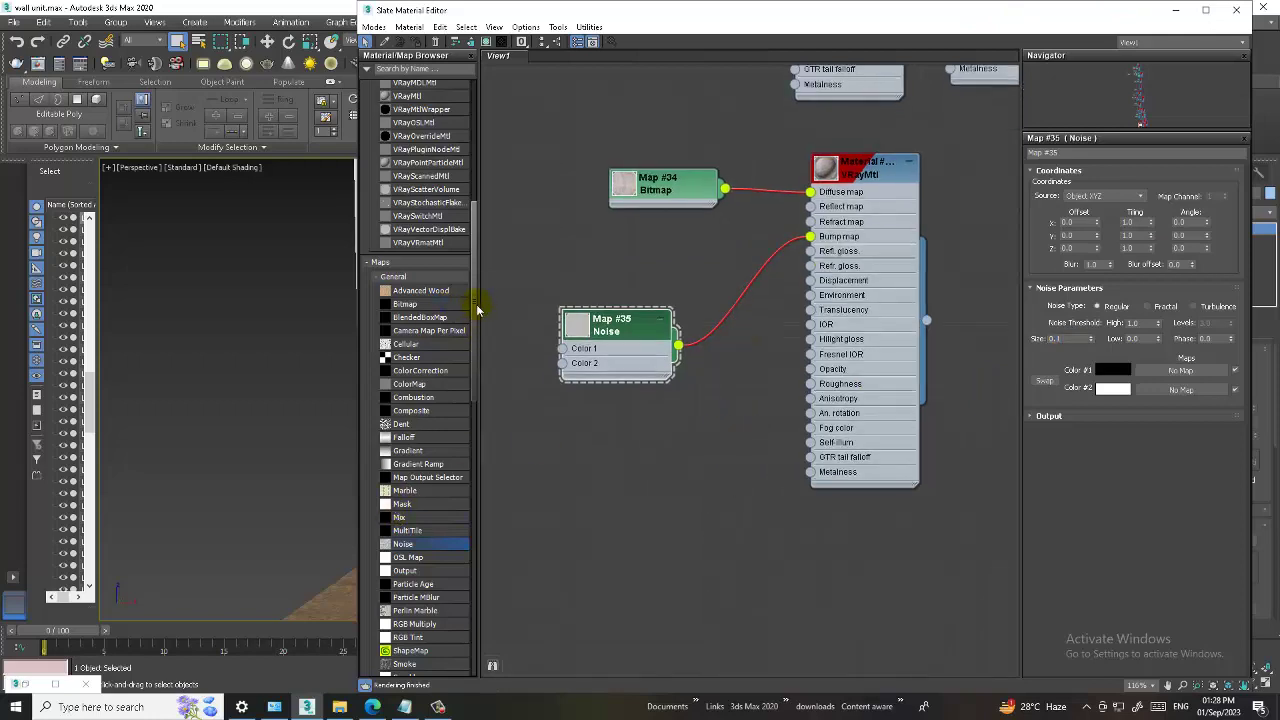
pyautogui.moveTo(477, 310); pyautogui.dragTo(485, 256)
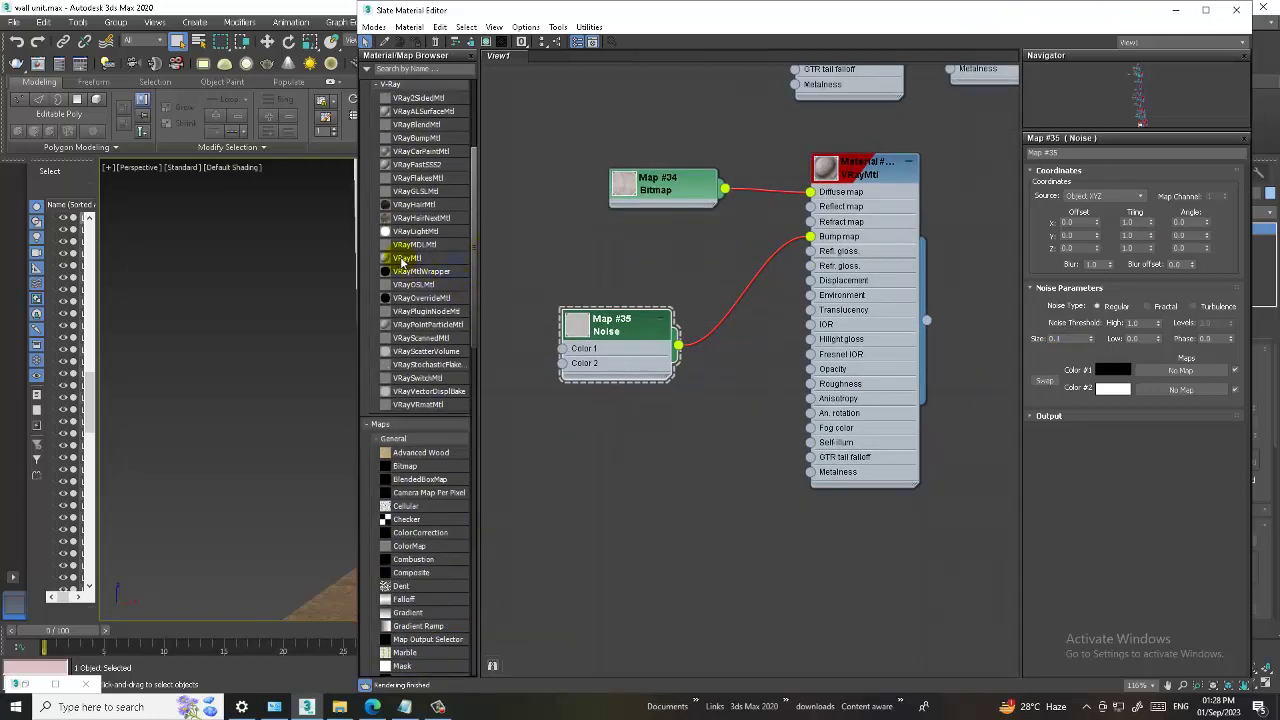
# Add a second VRayMtl, Material #244, with the pngtree marble texture as its diffuse bitmap
pyautogui.click(796, 546)
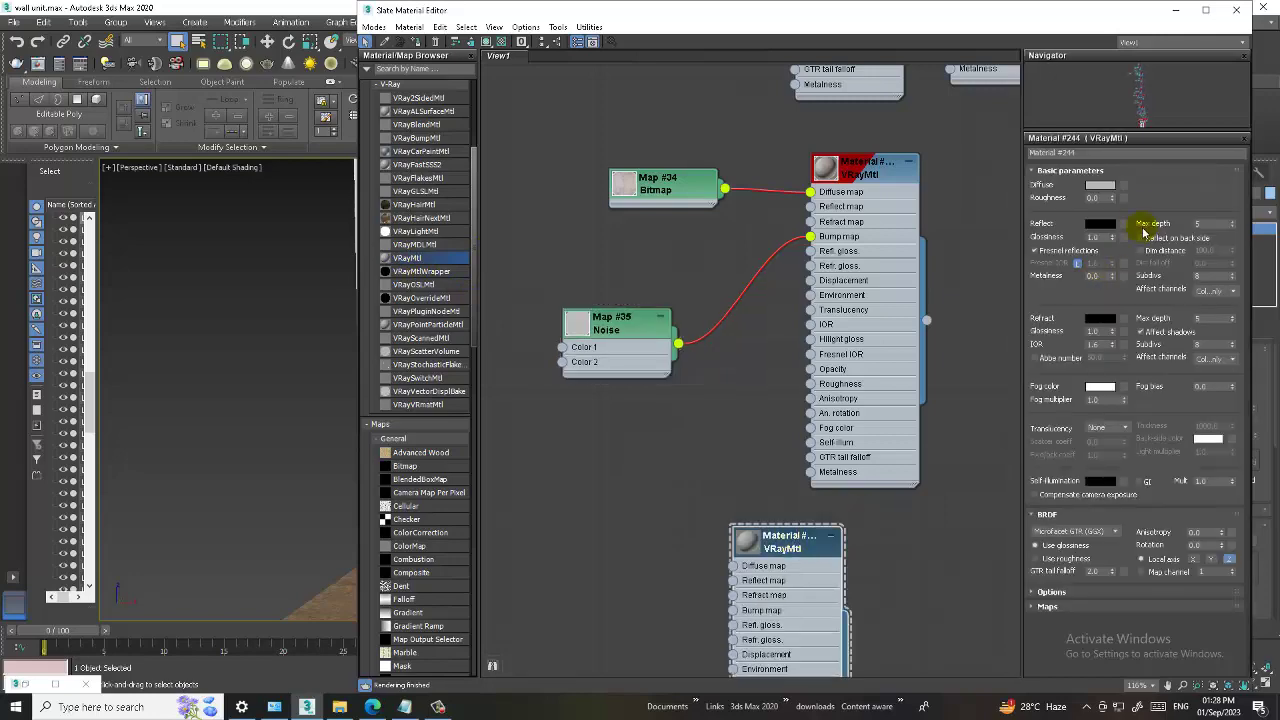
pyautogui.click(1124, 187)
pyautogui.doubleClick(543, 215)
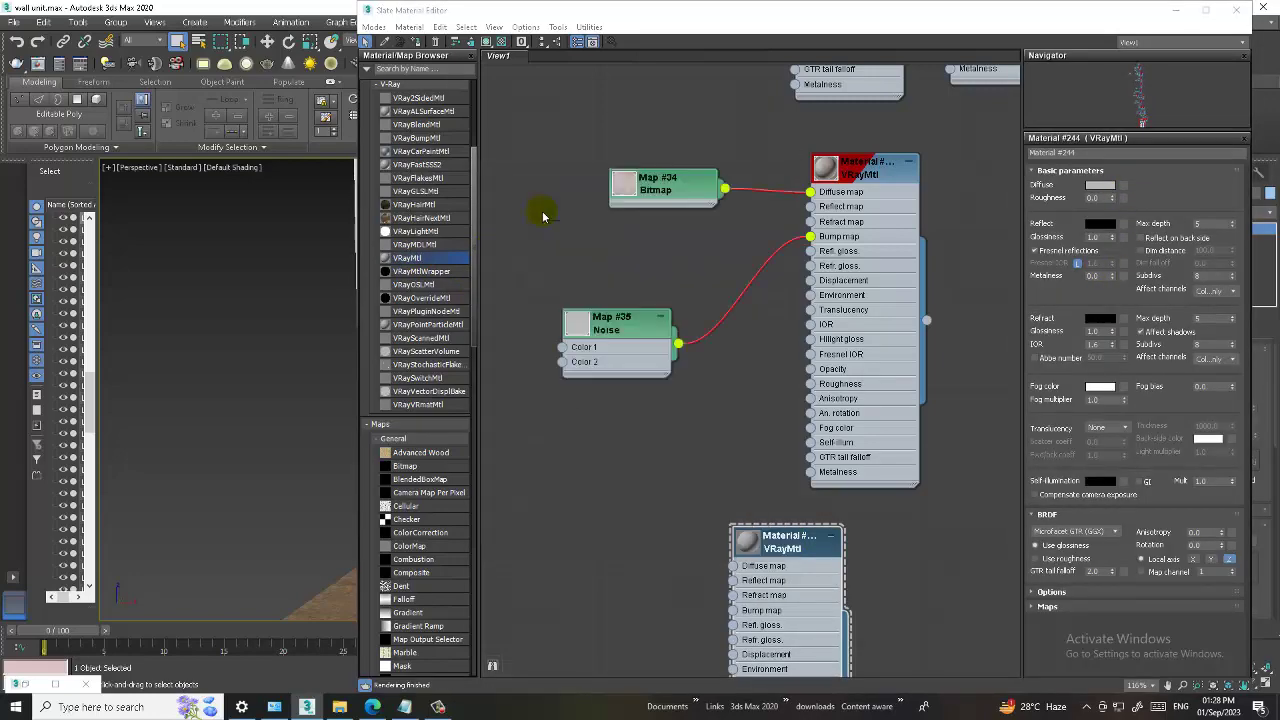
pyautogui.click(390, 213)
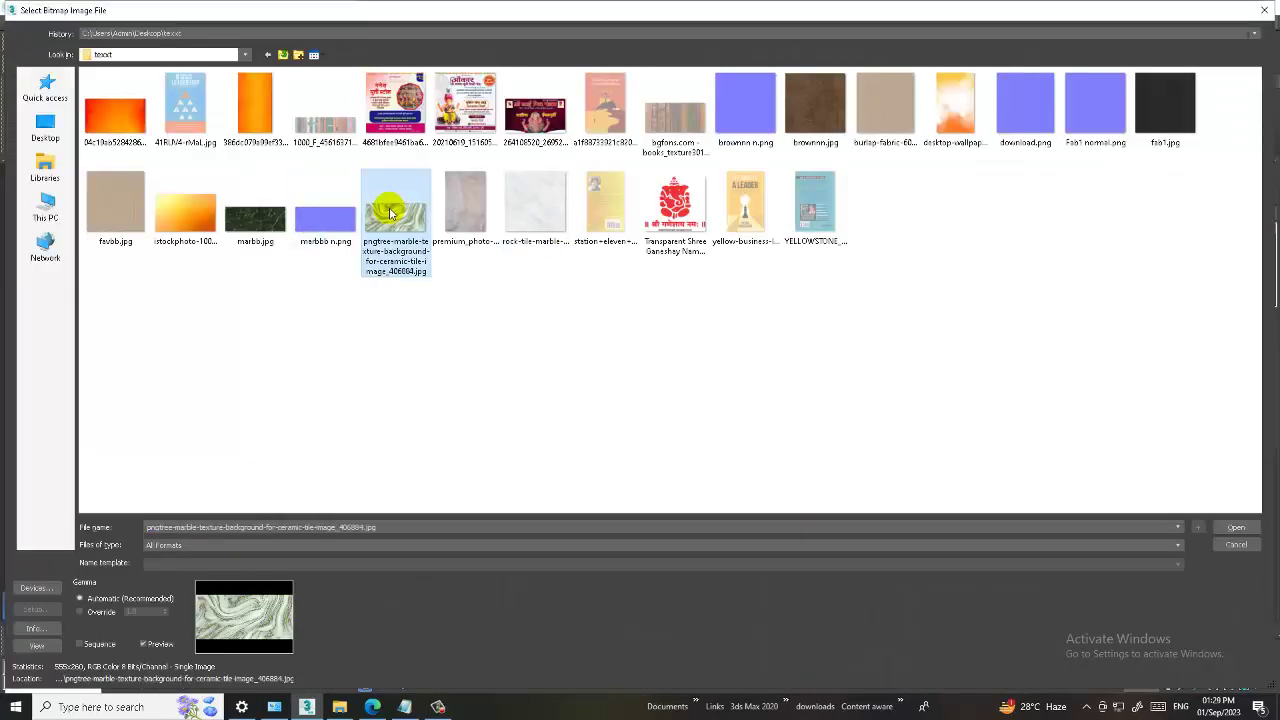
pyautogui.doubleClick(390, 213)
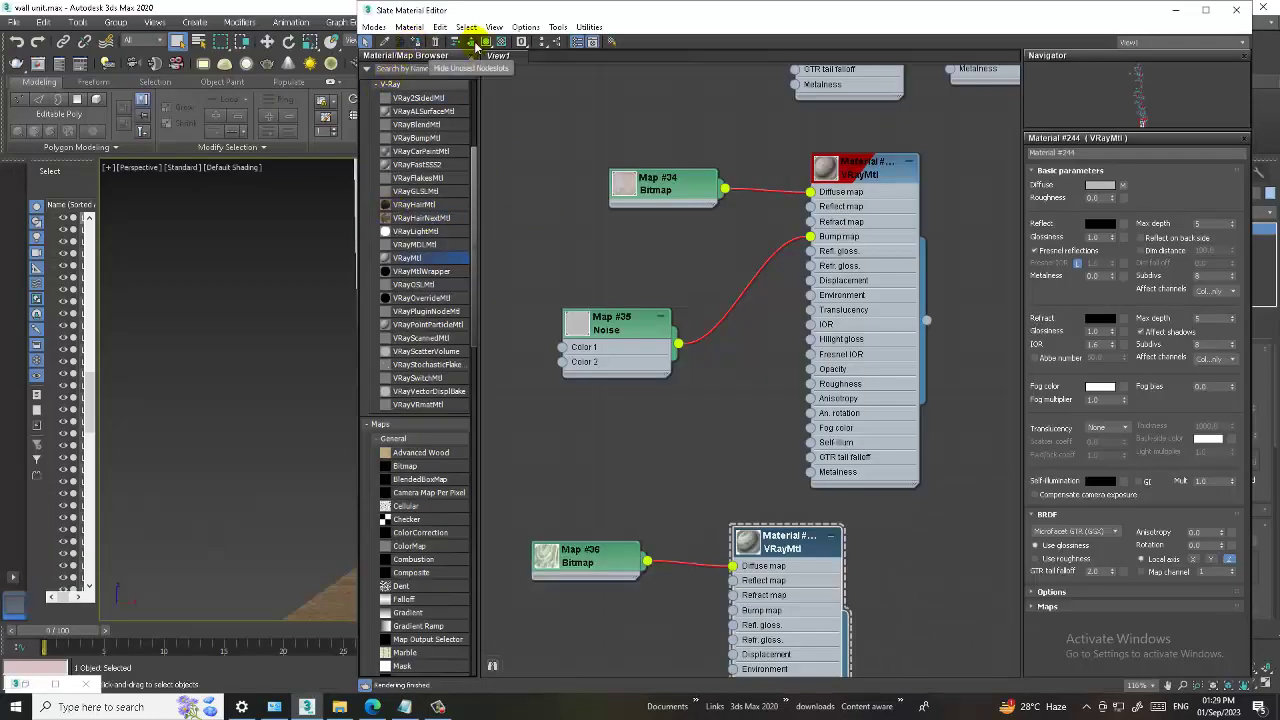
pyautogui.click(1176, 10)
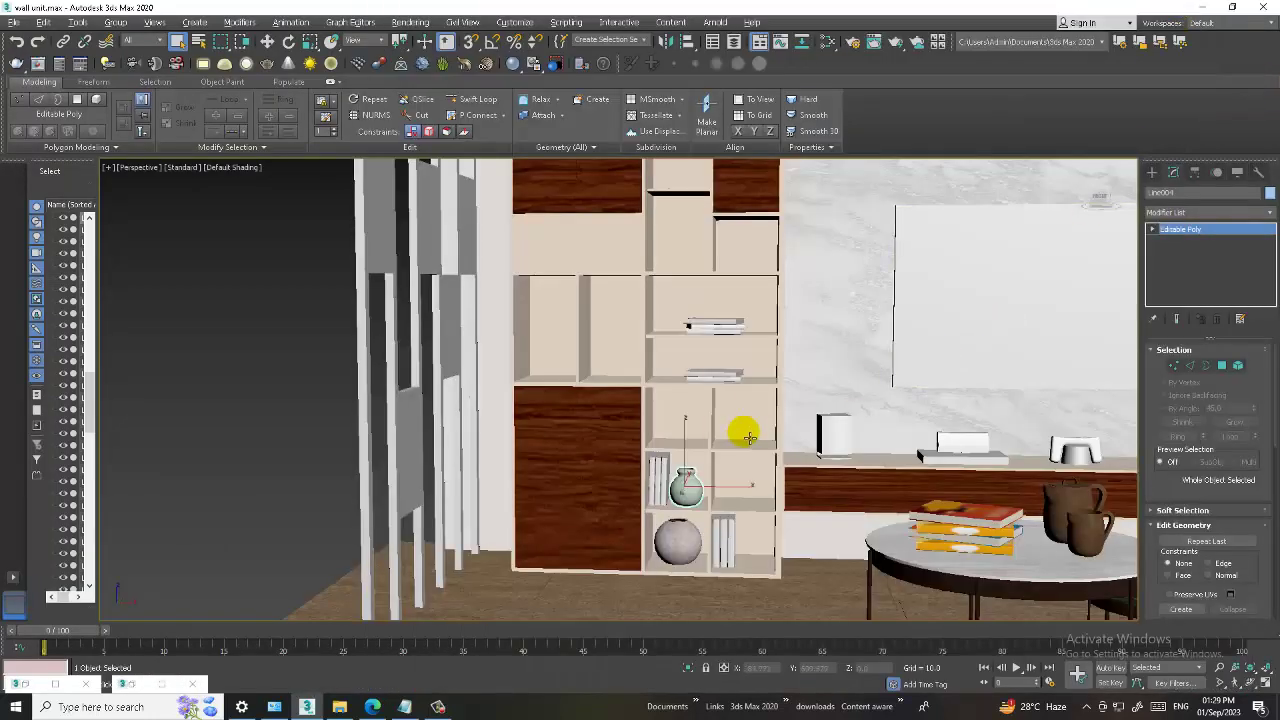
# Add a UVW Map modifier to the vase
pyautogui.scroll(2, 725, 447)
pyautogui.scroll(2, 705, 420)
pyautogui.click(1208, 212)
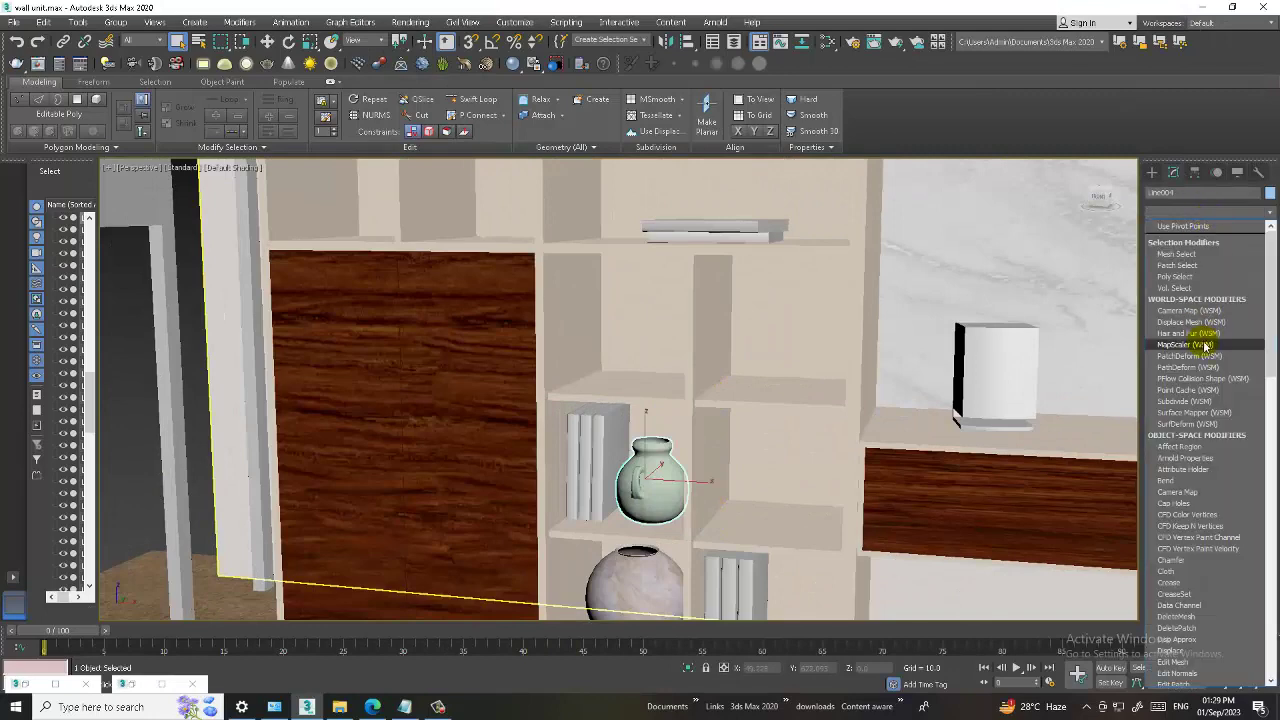
pyautogui.scroll(-10, 1207, 345)
pyautogui.click(1193, 562)
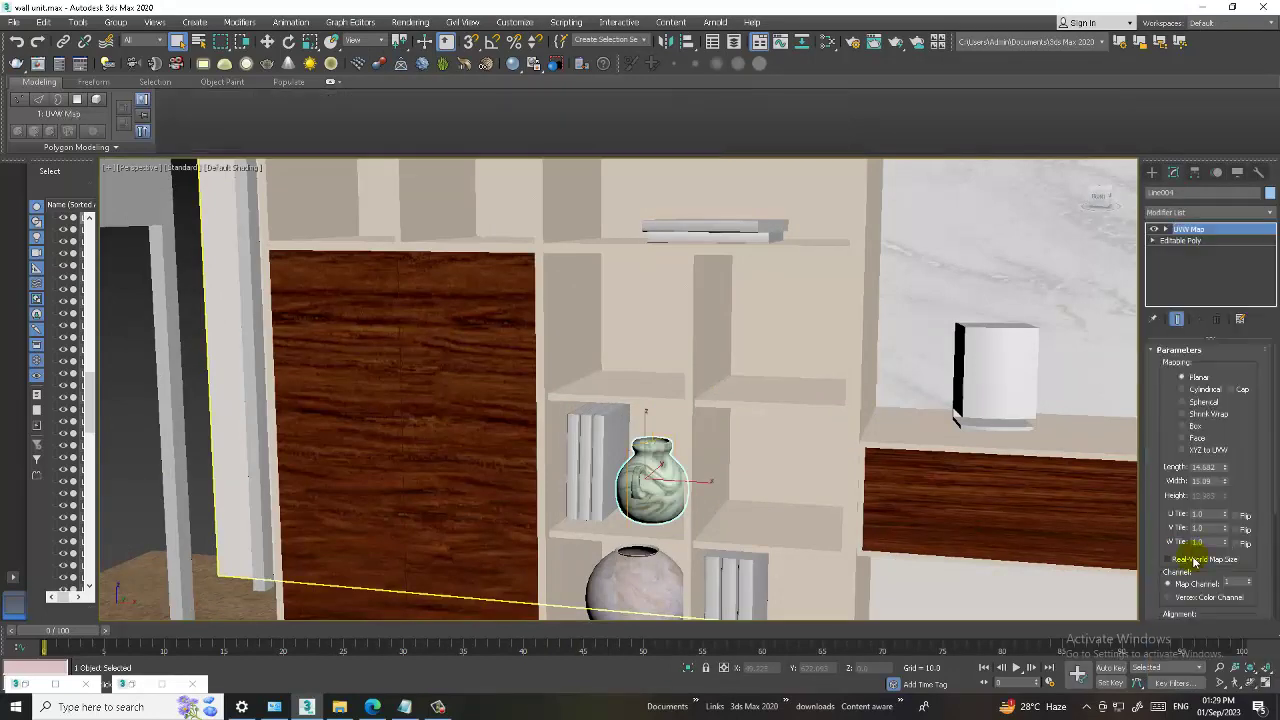
pyautogui.click(1188, 424)
# Switch the vase's UVW mapping to Cylindrical, stand it upright, and fit it
pyautogui.scroll(1, 730, 470)
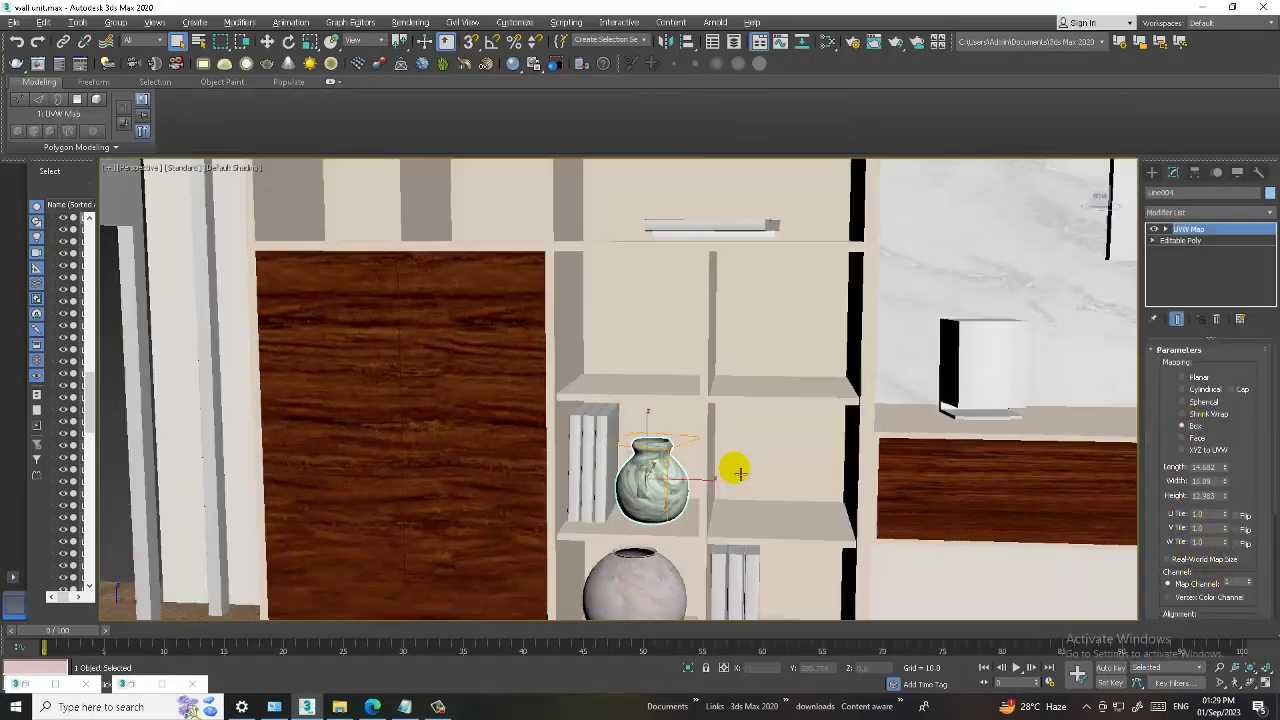
pyautogui.scroll(1, 720, 471)
pyautogui.scroll(3, 701, 484)
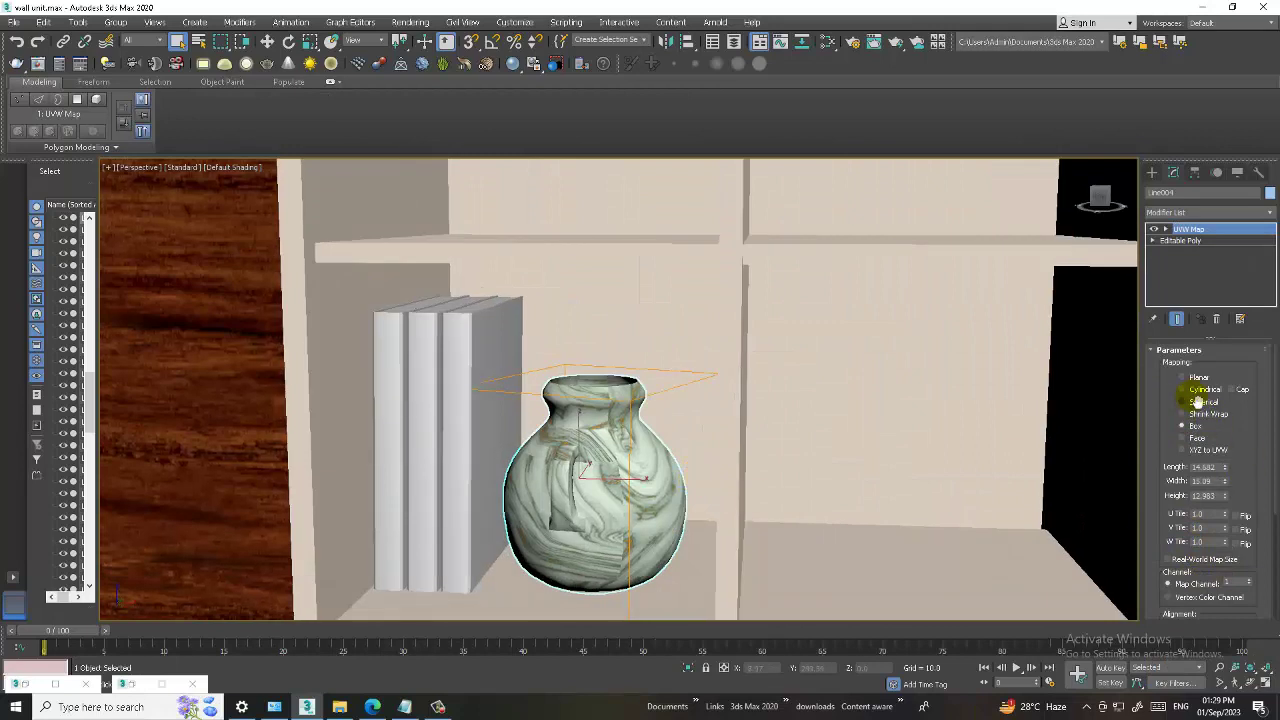
pyautogui.click(1182, 389)
pyautogui.moveTo(1263, 500); pyautogui.dragTo(1263, 358)
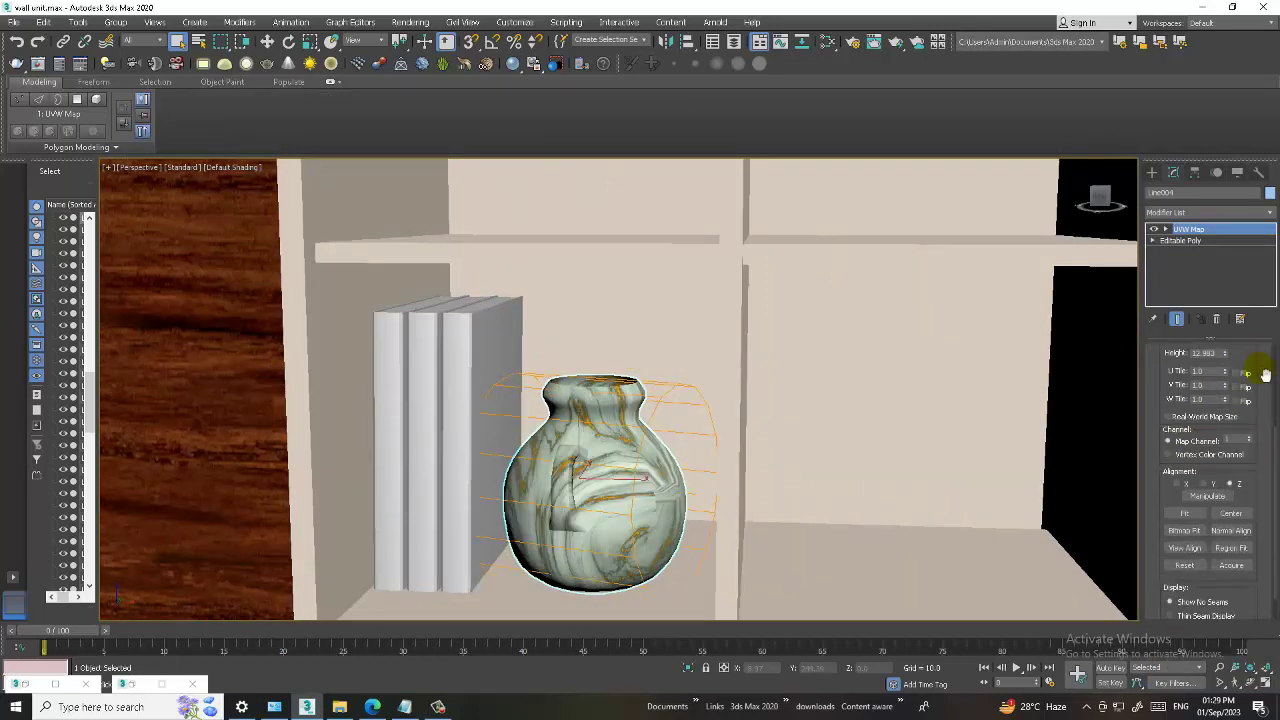
pyautogui.click(1177, 484)
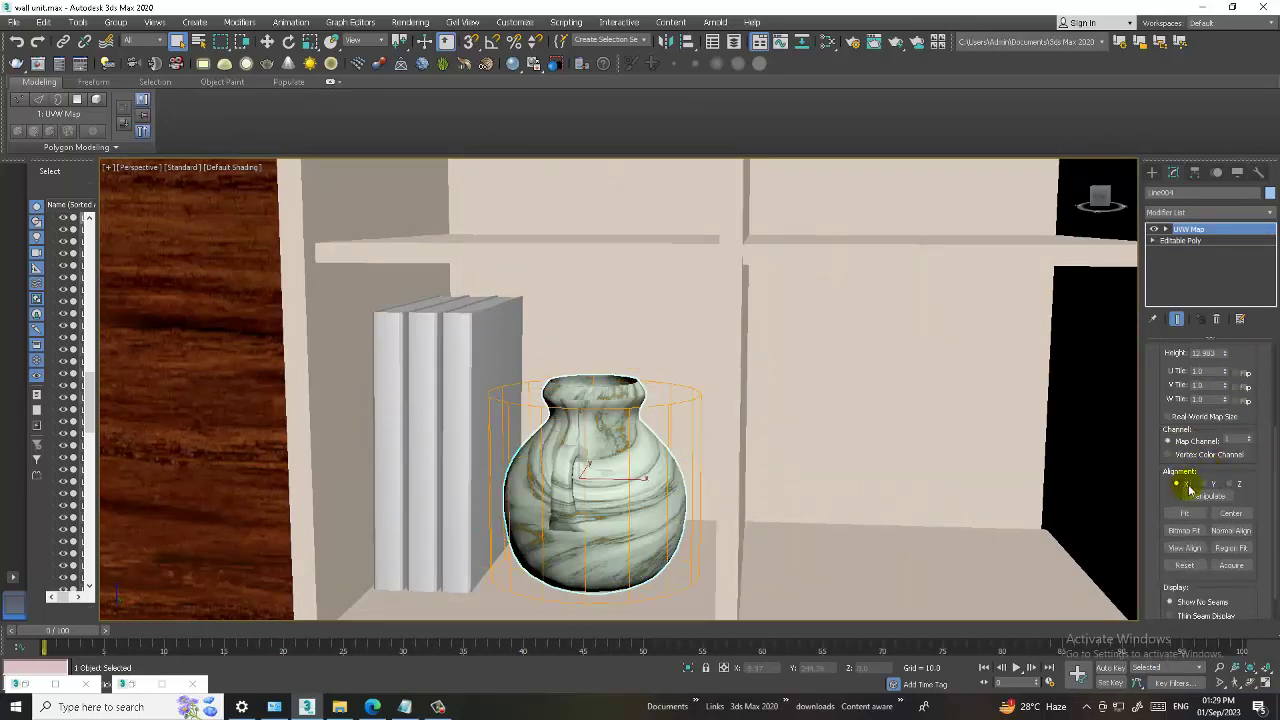
pyautogui.click(1185, 513)
pyautogui.scroll(-5, 700, 410)
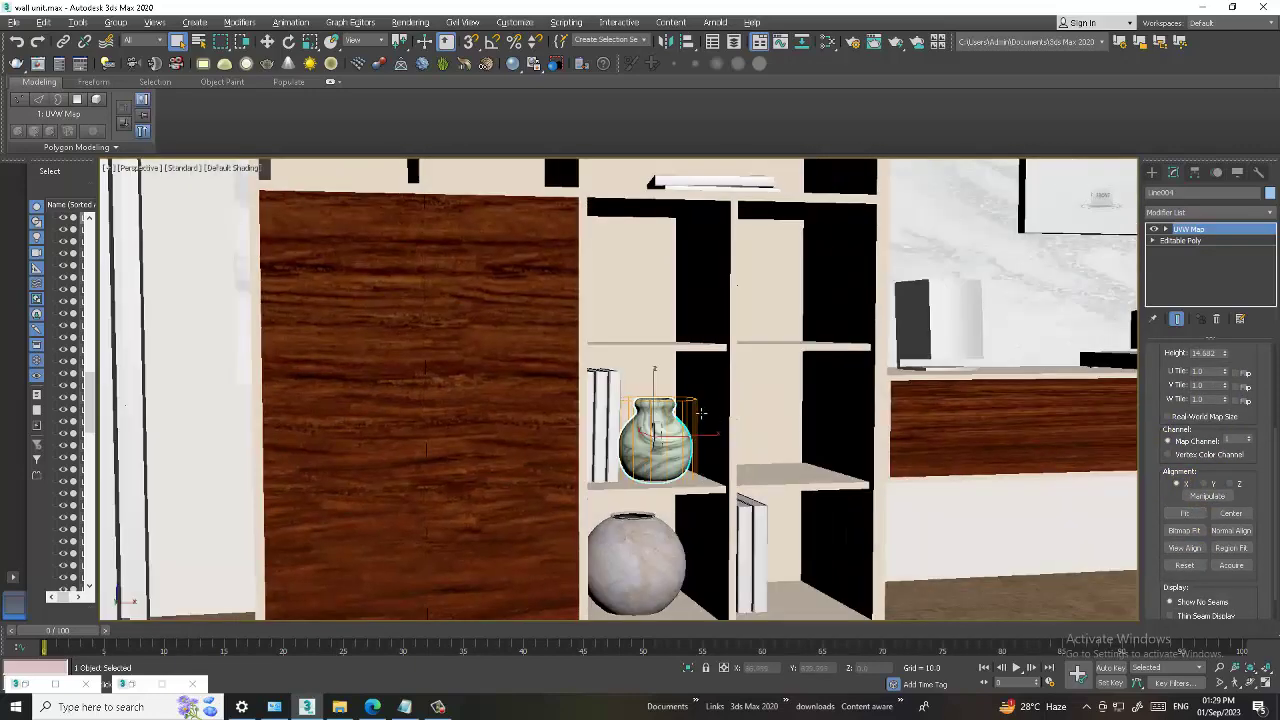
pyautogui.scroll(3, 701, 413)
# Give Material #244 a light-grey reflection colour
pyautogui.press('w')
pyautogui.press('m')
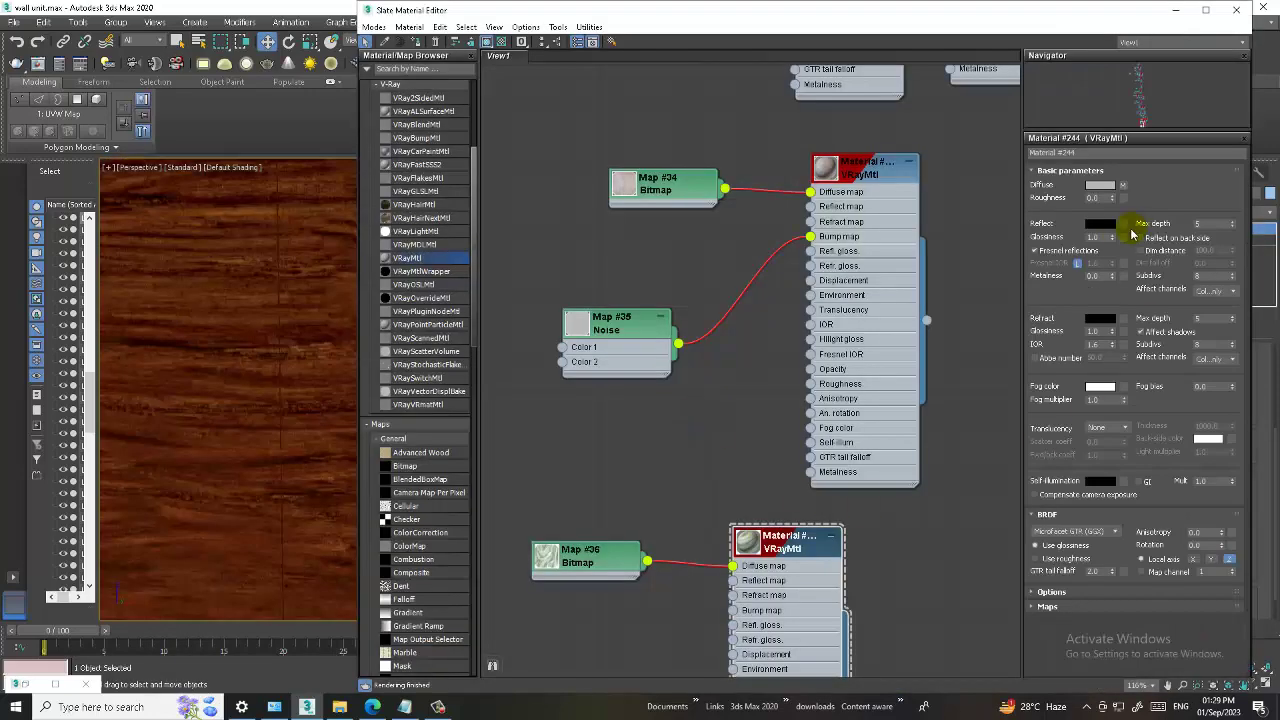
pyautogui.click(1100, 224)
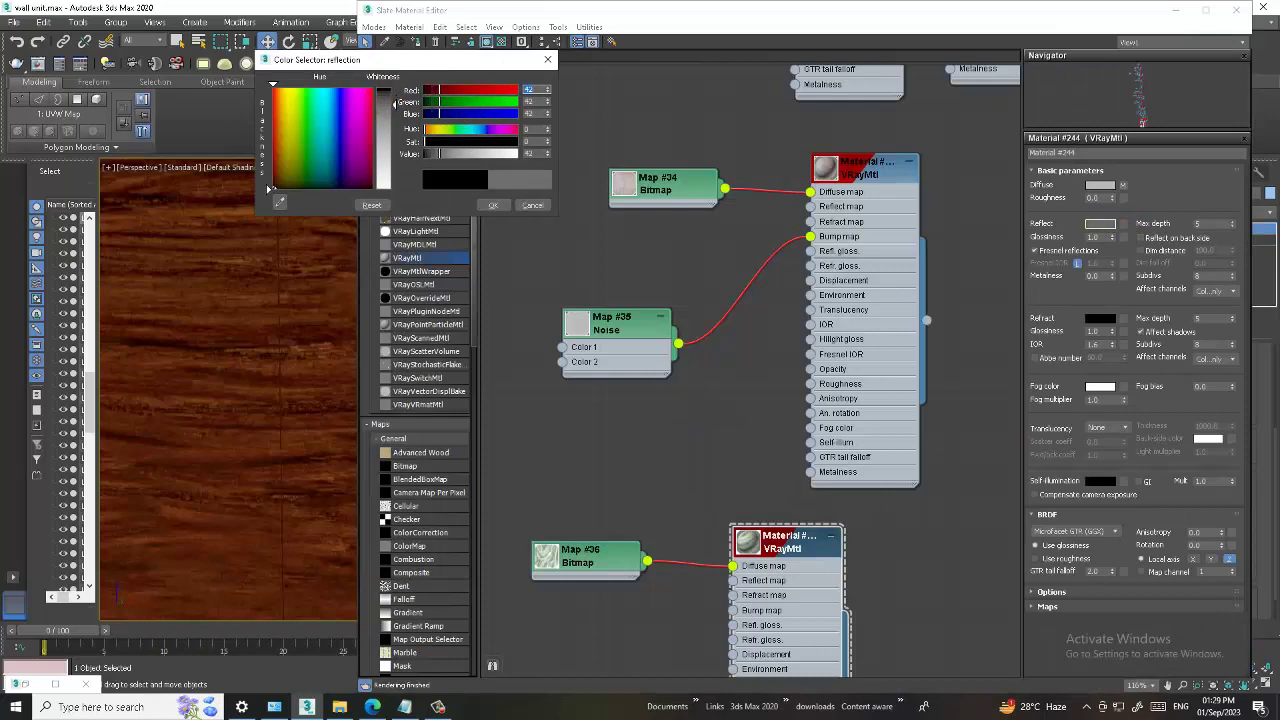
pyautogui.moveTo(387, 186); pyautogui.dragTo(405, 110)
pyautogui.click(493, 205)
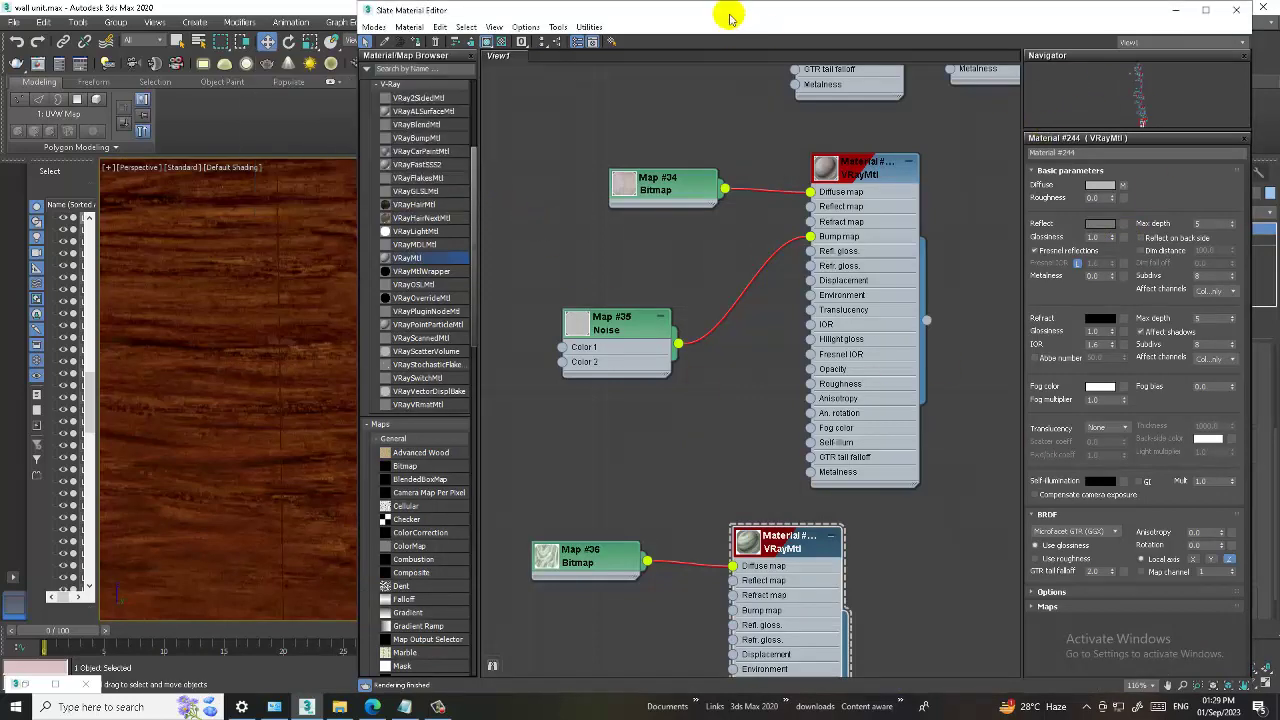
# Select the marble wall panel and bring the material editor back to the front
pyautogui.moveTo(729, 14); pyautogui.dragTo(1080, 77)
pyautogui.moveTo(600, 320); pyautogui.dragTo(427, 240, button='middle')
pyautogui.scroll(-5, 427, 240)
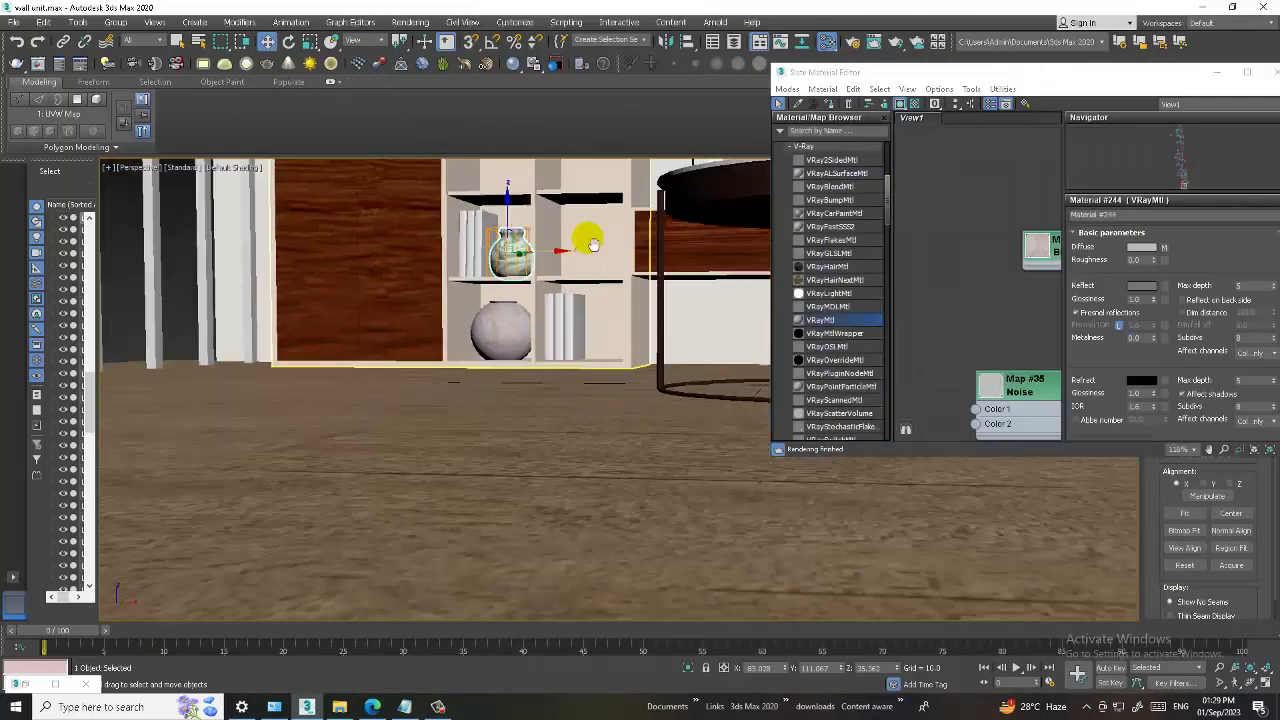
pyautogui.moveTo(563, 237)
pyautogui.keyDown('alt'); pyautogui.mouseDown(button='middle')
pyautogui.moveTo(522, 410)
pyautogui.moveTo(434, 346)
pyautogui.mouseUp(button='middle'); pyautogui.keyUp('alt')
pyautogui.click(557, 314)
pyautogui.keyDown('alt'); pyautogui.moveTo(557, 314); pyautogui.dragTo(615, 385, button='middle'); pyautogui.keyUp('alt')
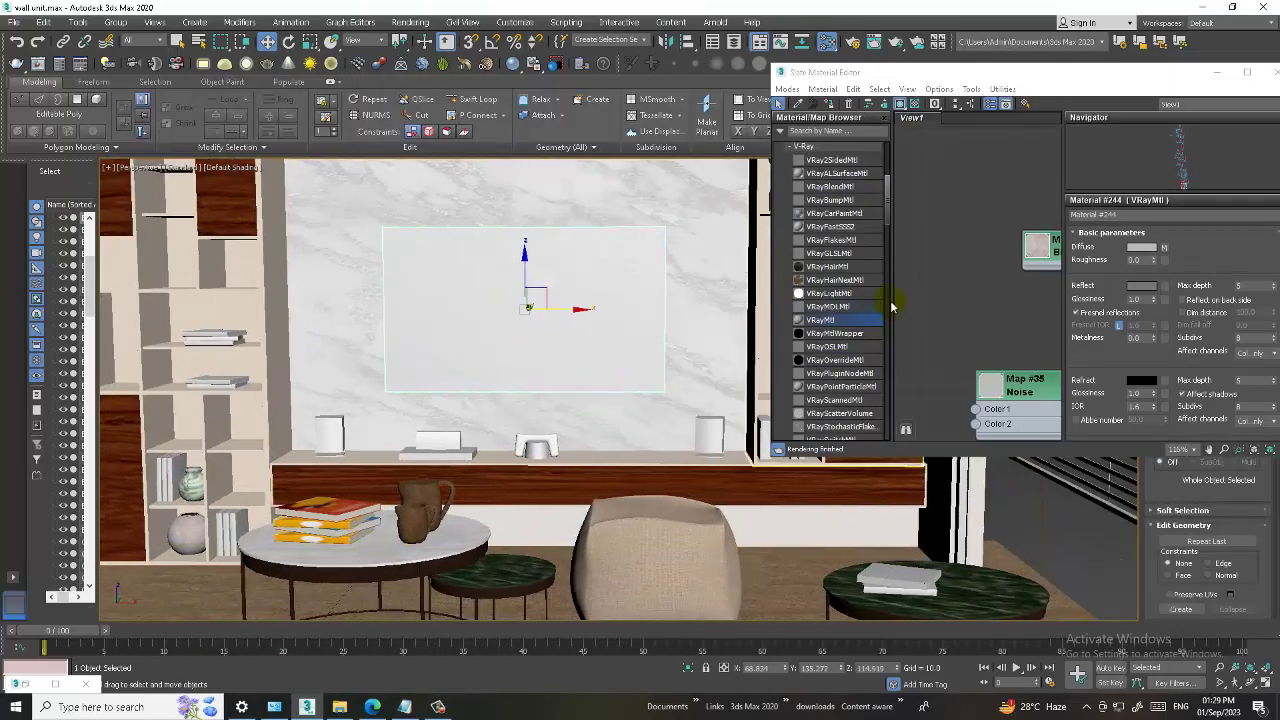
pyautogui.click(1240, 78)
# Maximize the material editor and rename Material #244 to ceramic_2
pyautogui.click(1248, 73)
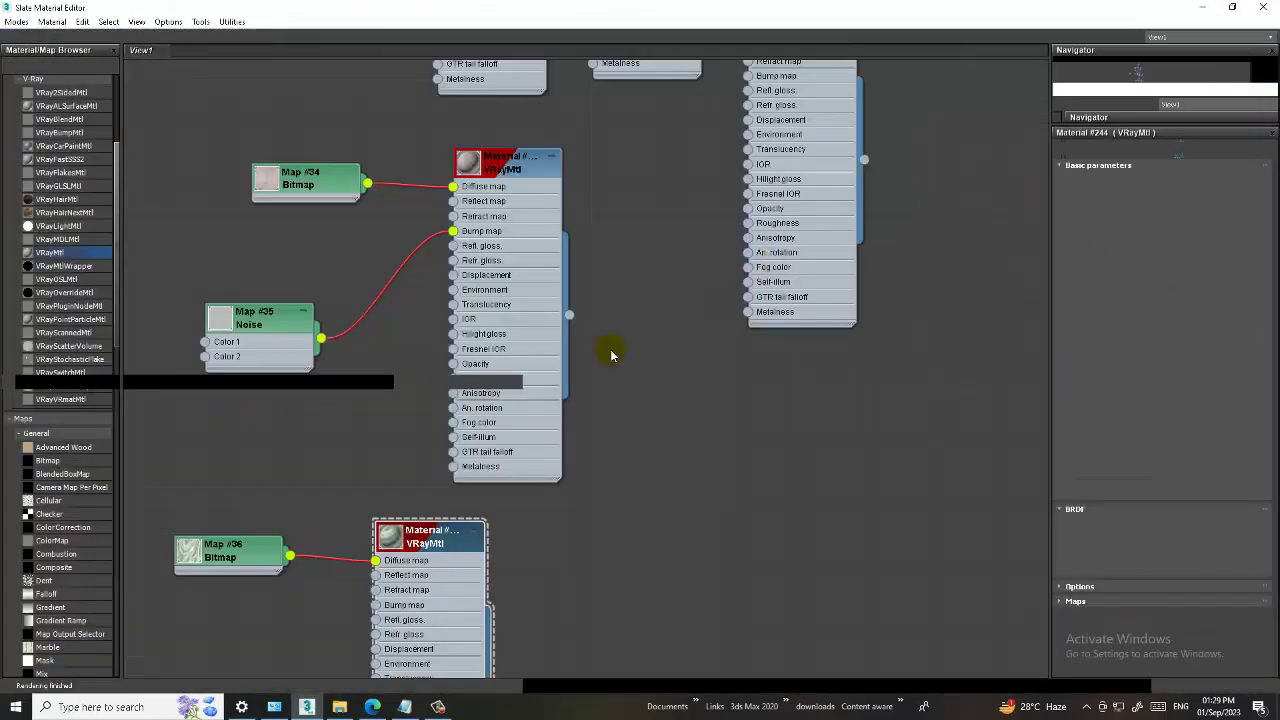
pyautogui.moveTo(608, 349); pyautogui.dragTo(717, 186, button='middle')
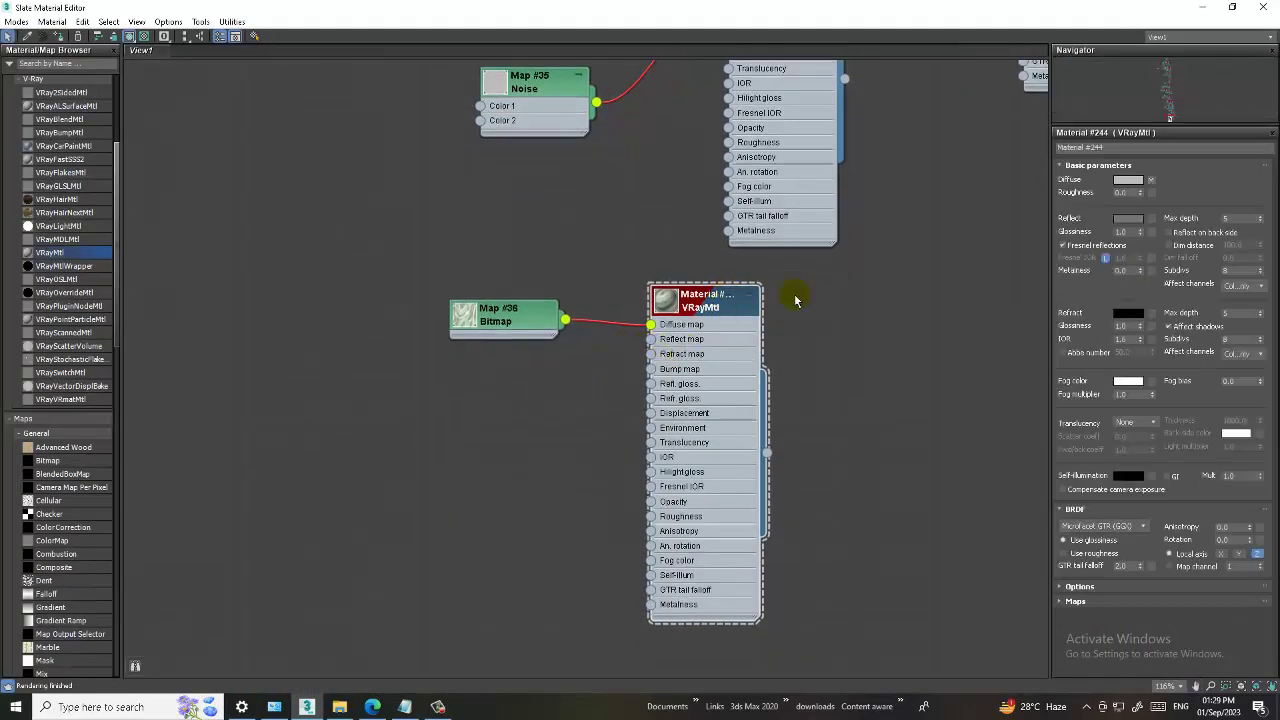
pyautogui.click(1118, 148)
pyautogui.write('ceram')
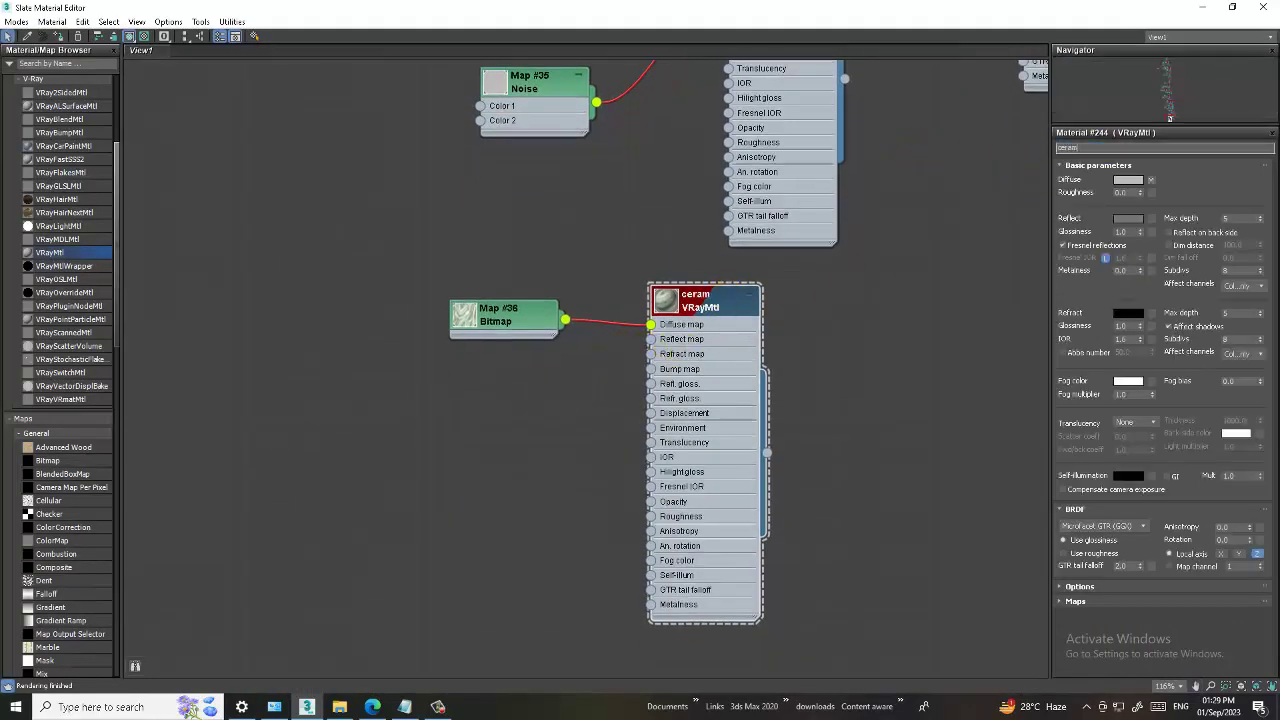
pyautogui.write('ic_2')
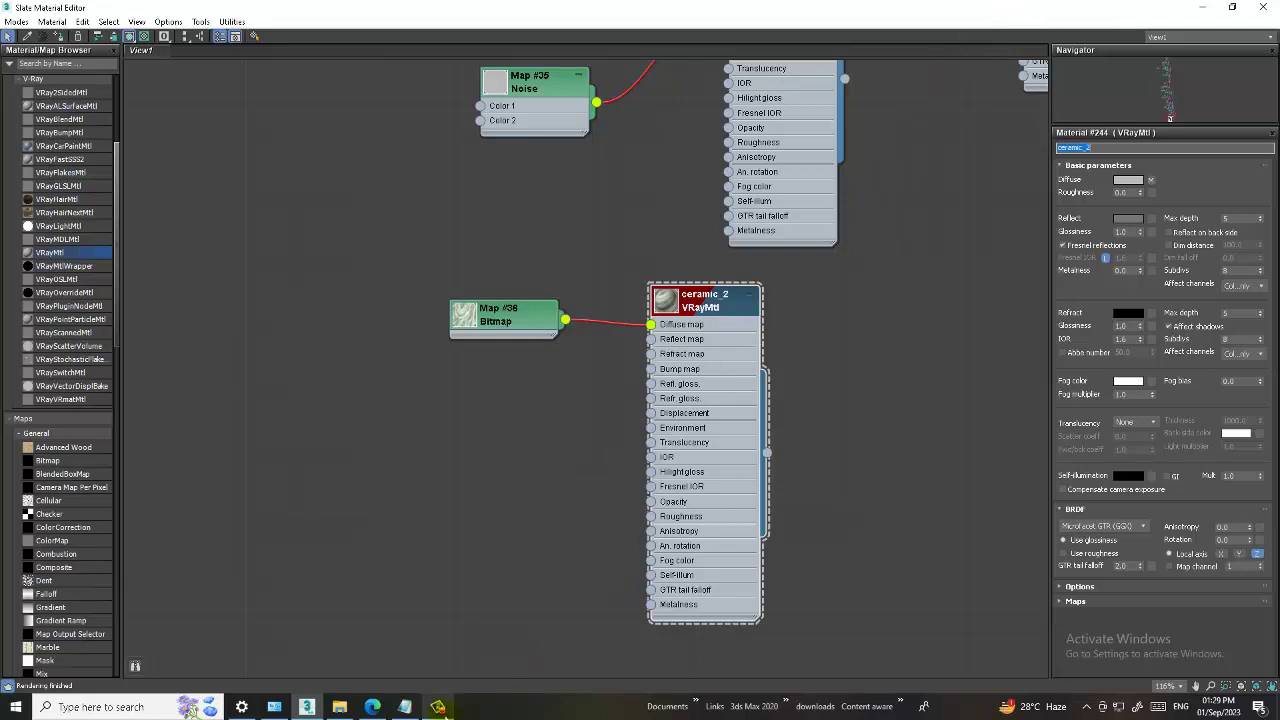
pyautogui.click(437, 706)
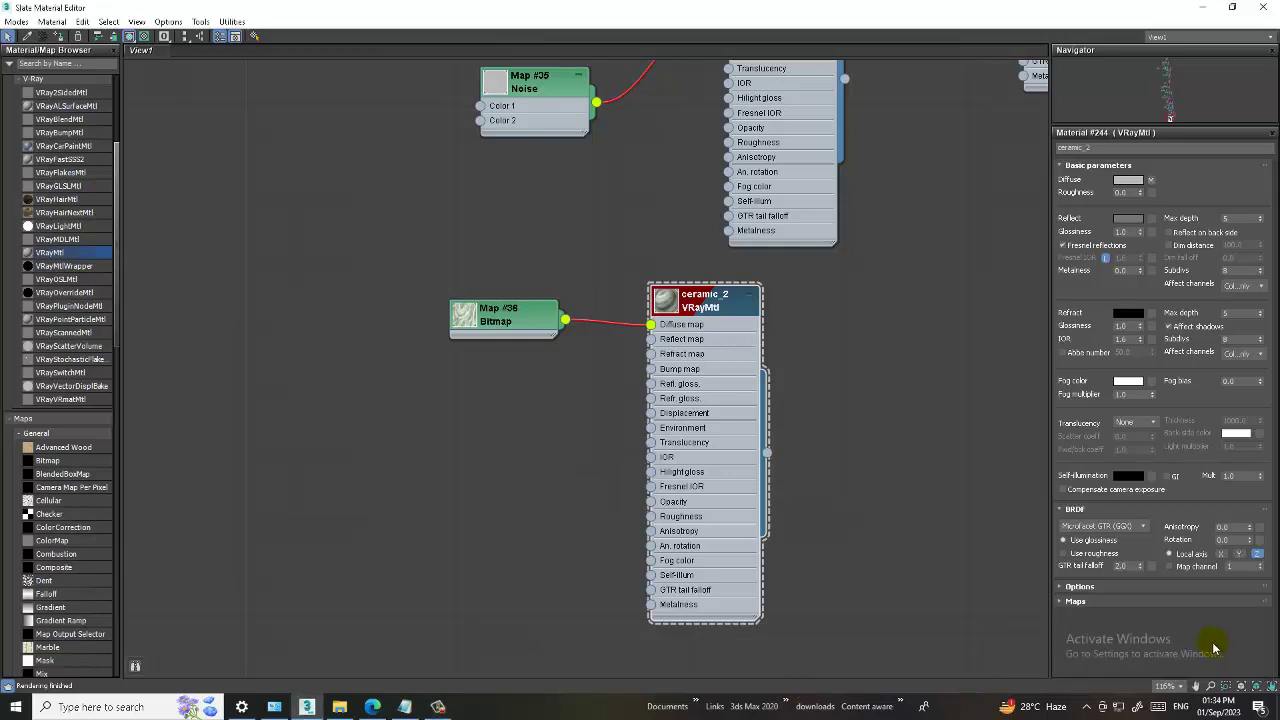
# Wire a Noise map of size 0.1 into ceramic_2's bump and add a new VRayMtl, Material #245
pyautogui.scroll(-3, 67, 540)
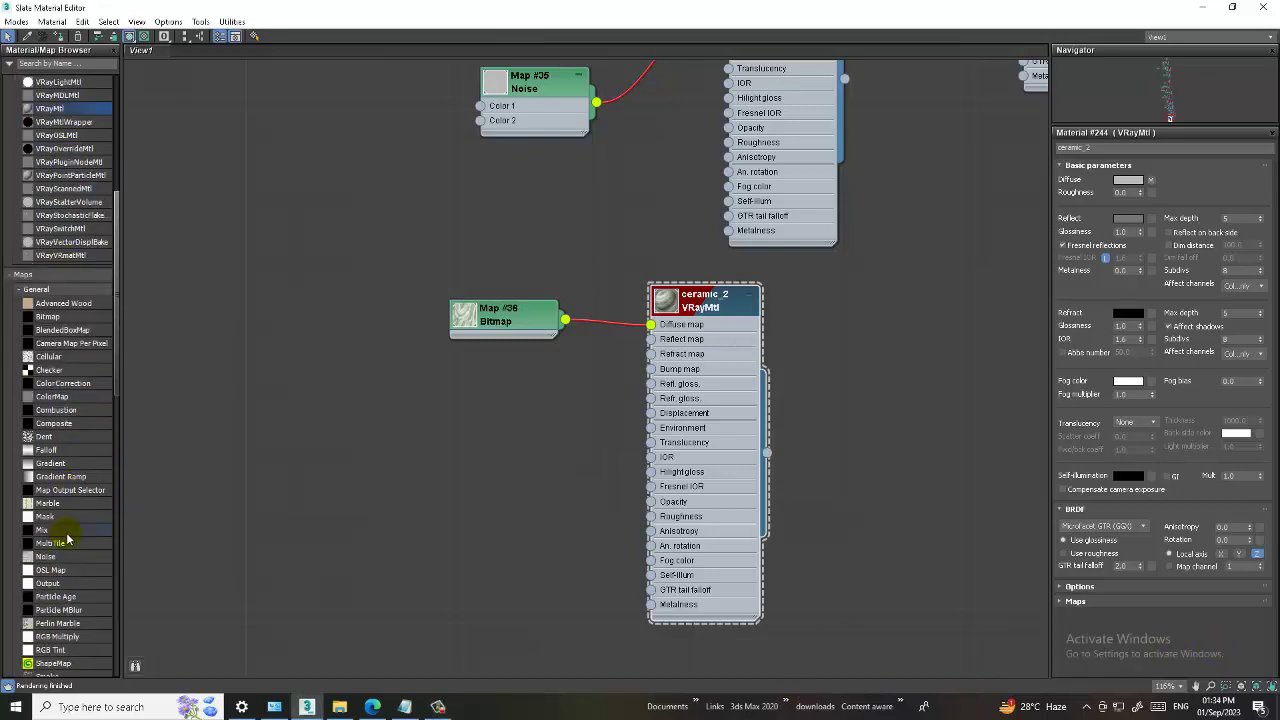
pyautogui.click(493, 445)
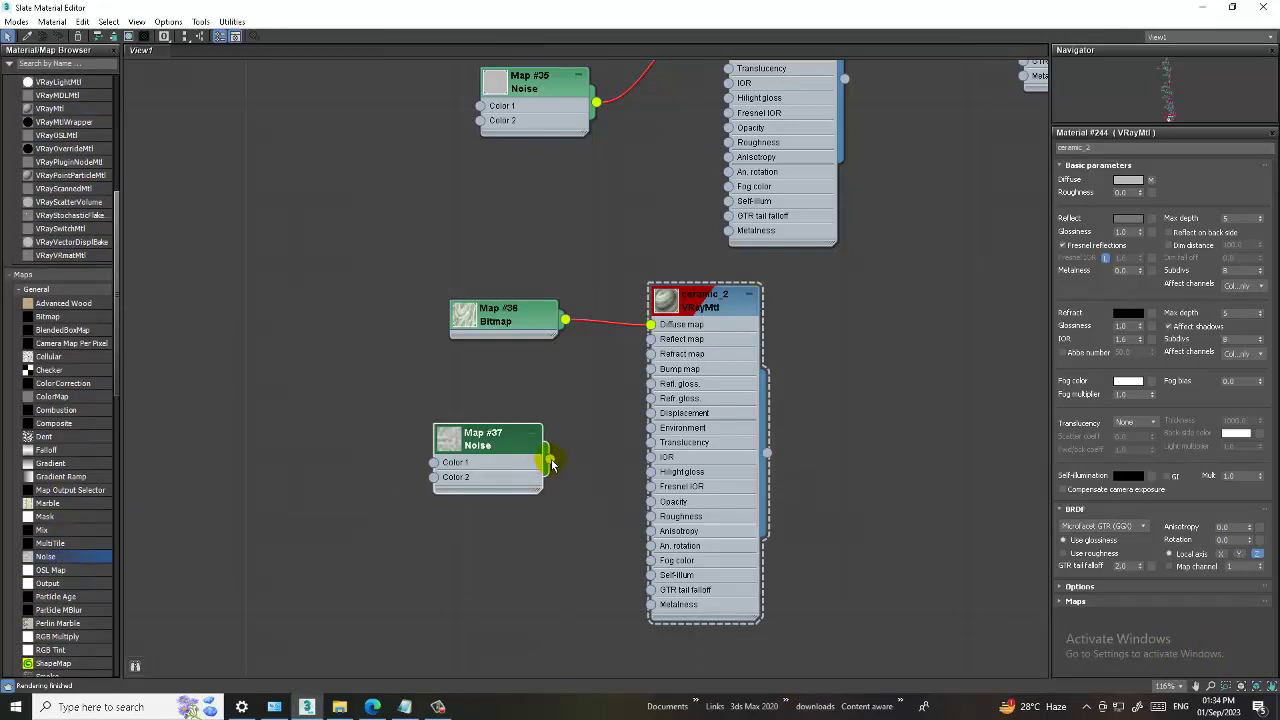
pyautogui.moveTo(553, 461); pyautogui.dragTo(650, 369)
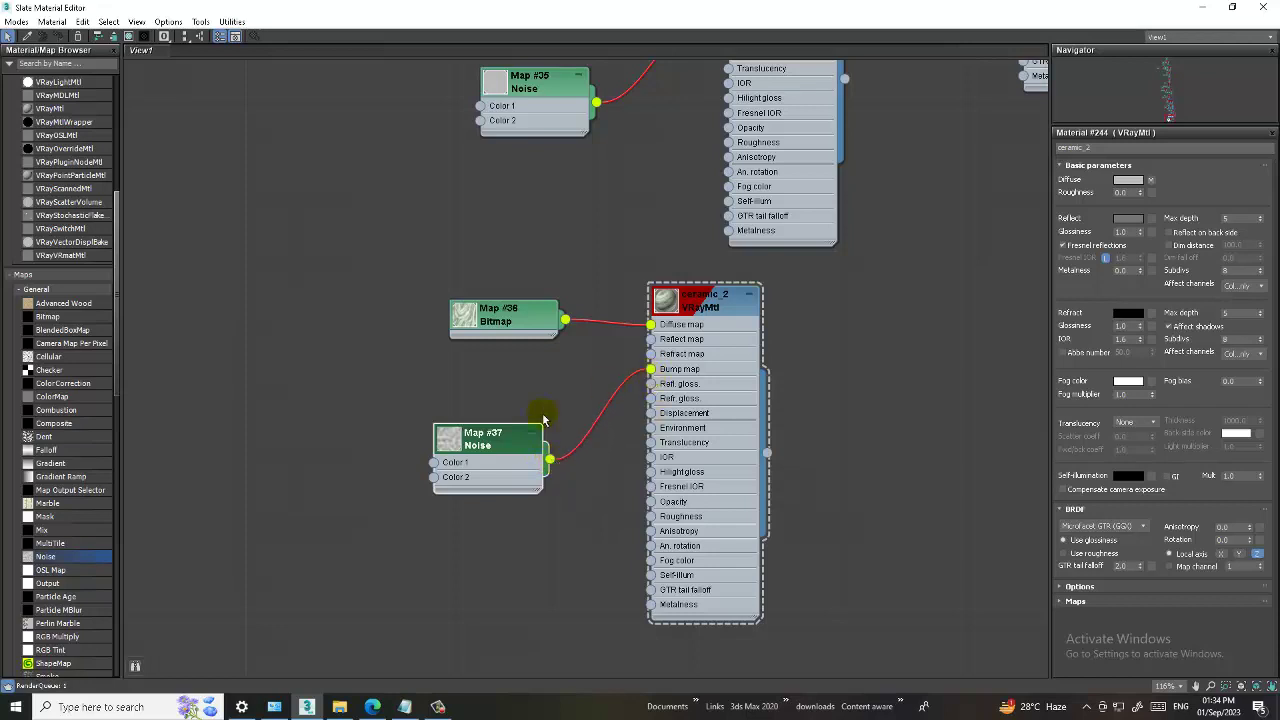
pyautogui.doubleClick(502, 443)
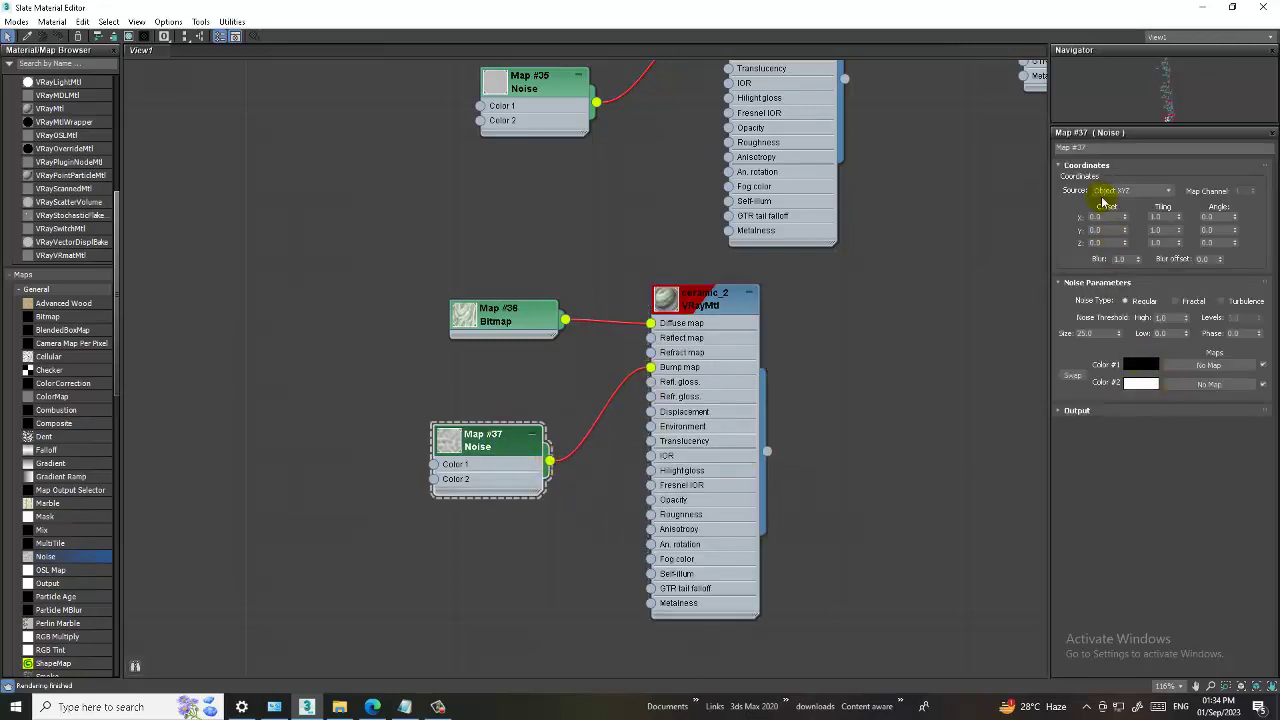
pyautogui.doubleClick(1113, 332)
pyautogui.write('0.1')
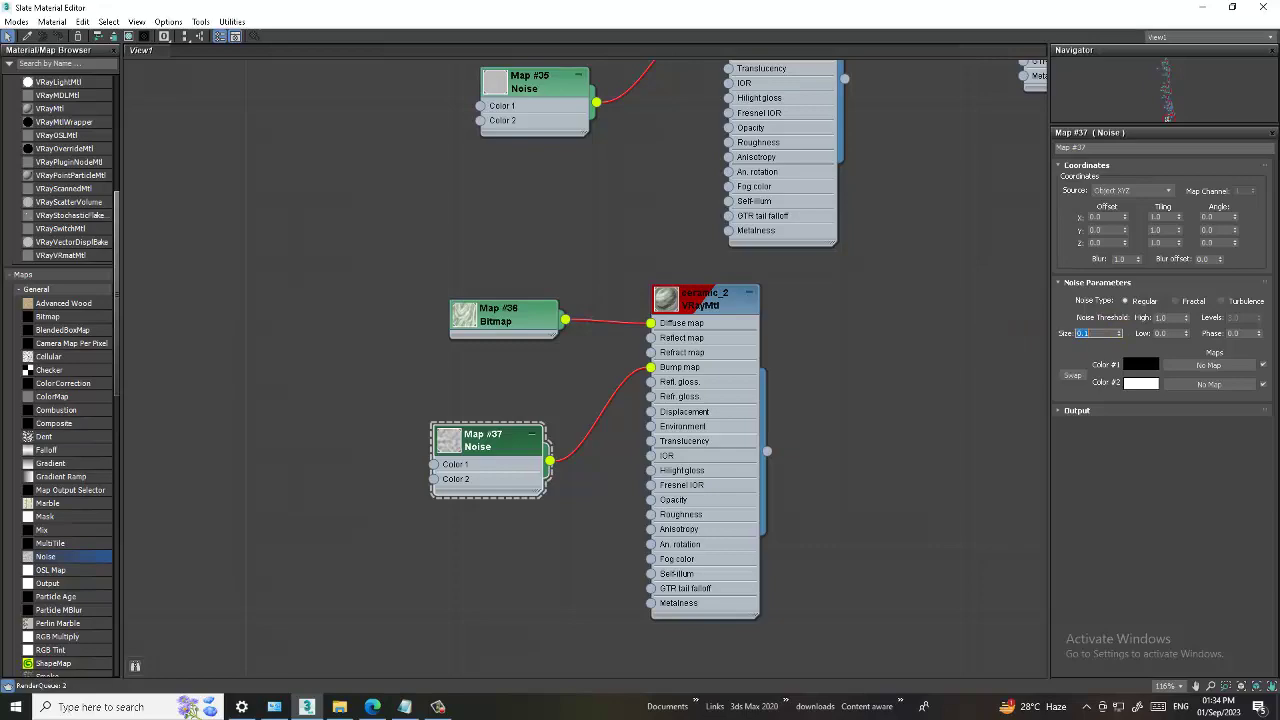
pyautogui.click(1259, 7)
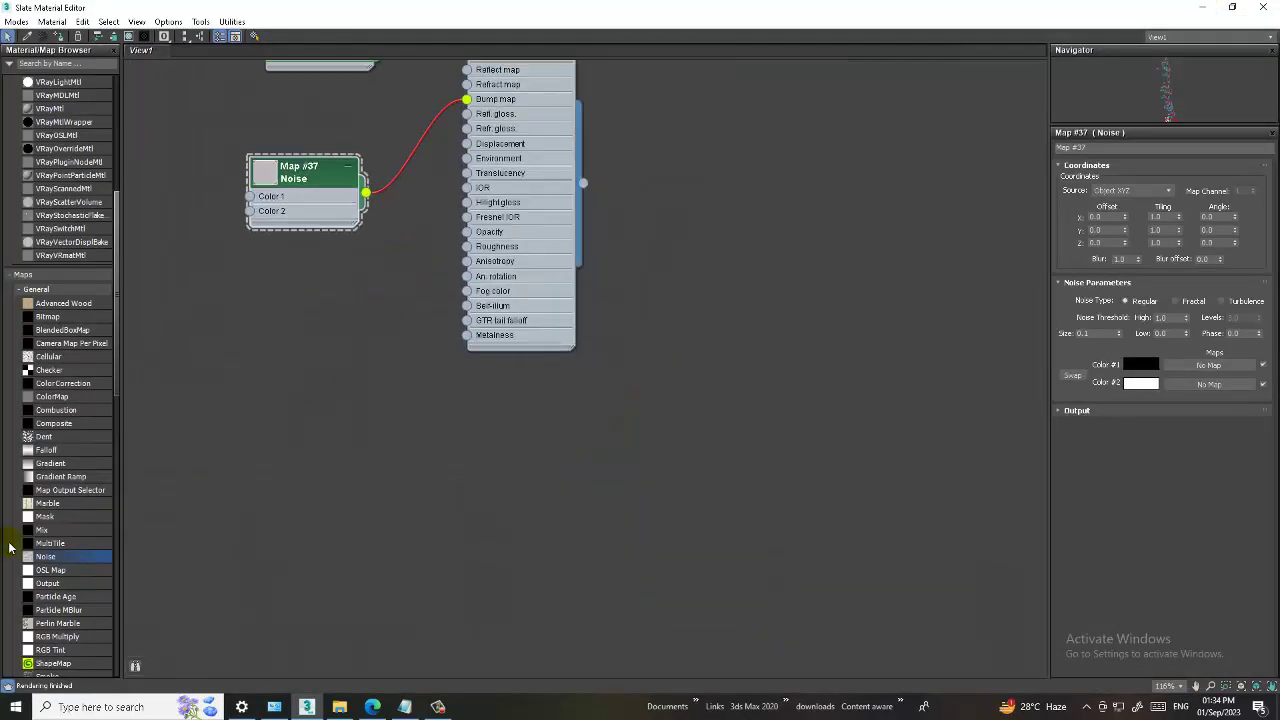
pyautogui.click(733, 309)
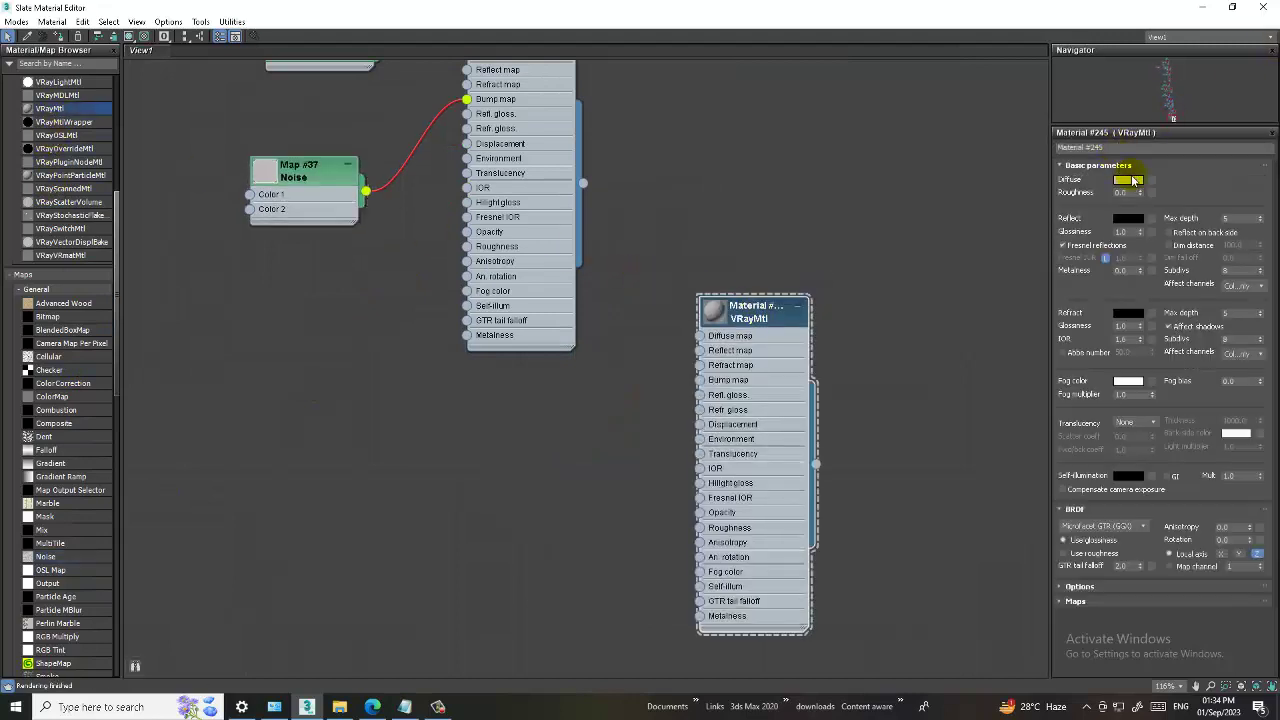
# Darken Material #245's diffuse and show its enlarged preview on a checkered background
pyautogui.click(1130, 180)
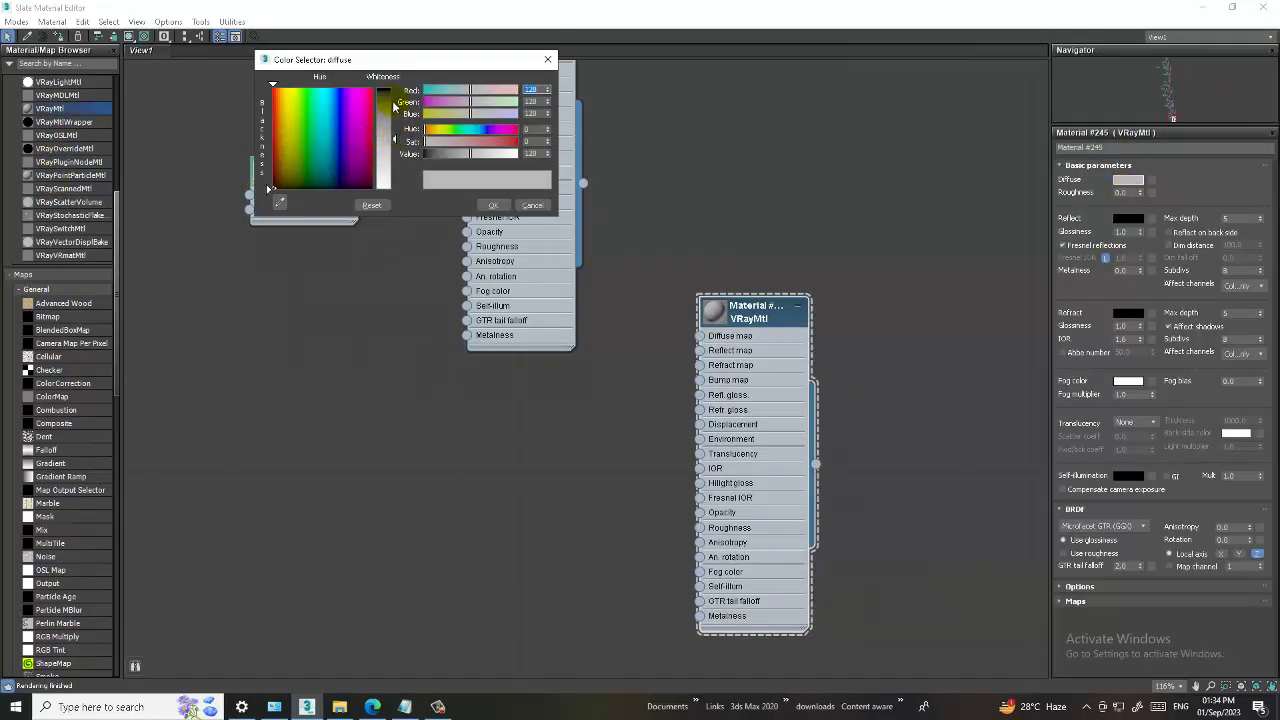
pyautogui.moveTo(394, 106); pyautogui.dragTo(393, 92)
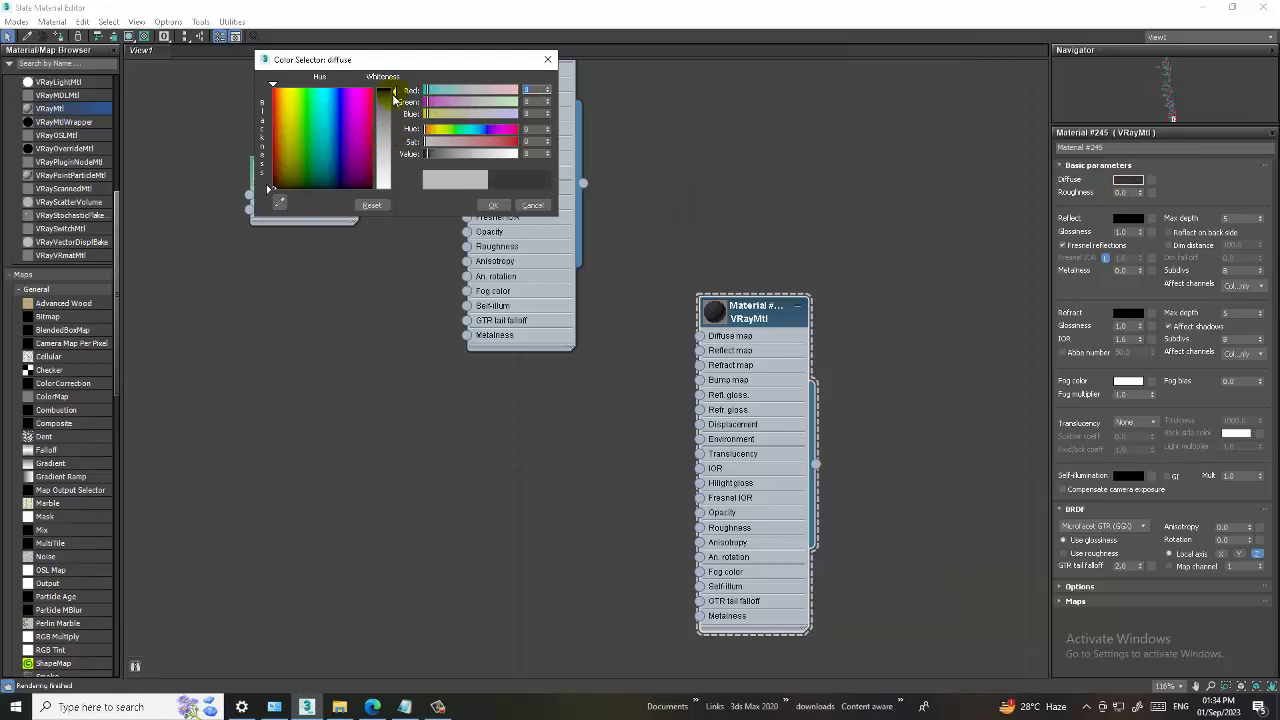
pyautogui.click(492, 205)
pyautogui.doubleClick(716, 314)
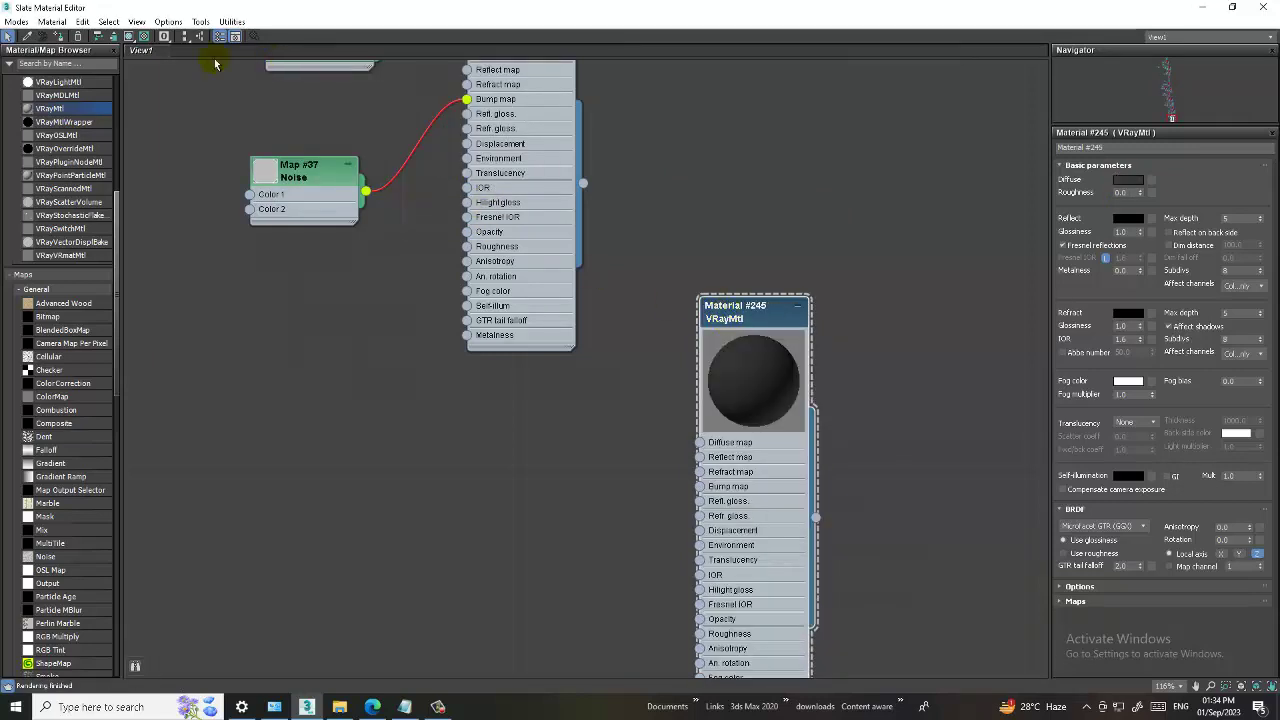
pyautogui.click(143, 36)
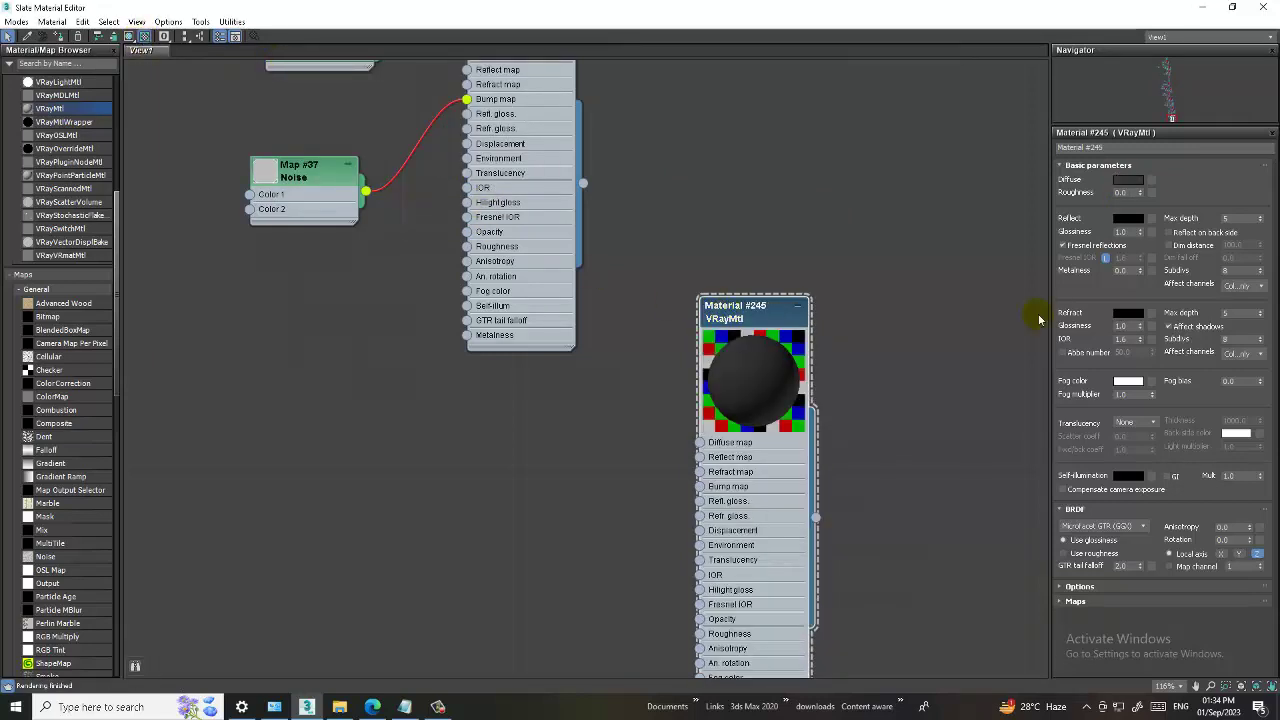
# Give Material #245 a dark grey reflection and a pure black diffuse with Red 0
pyautogui.click(1128, 219)
pyautogui.moveTo(392, 90); pyautogui.dragTo(397, 100)
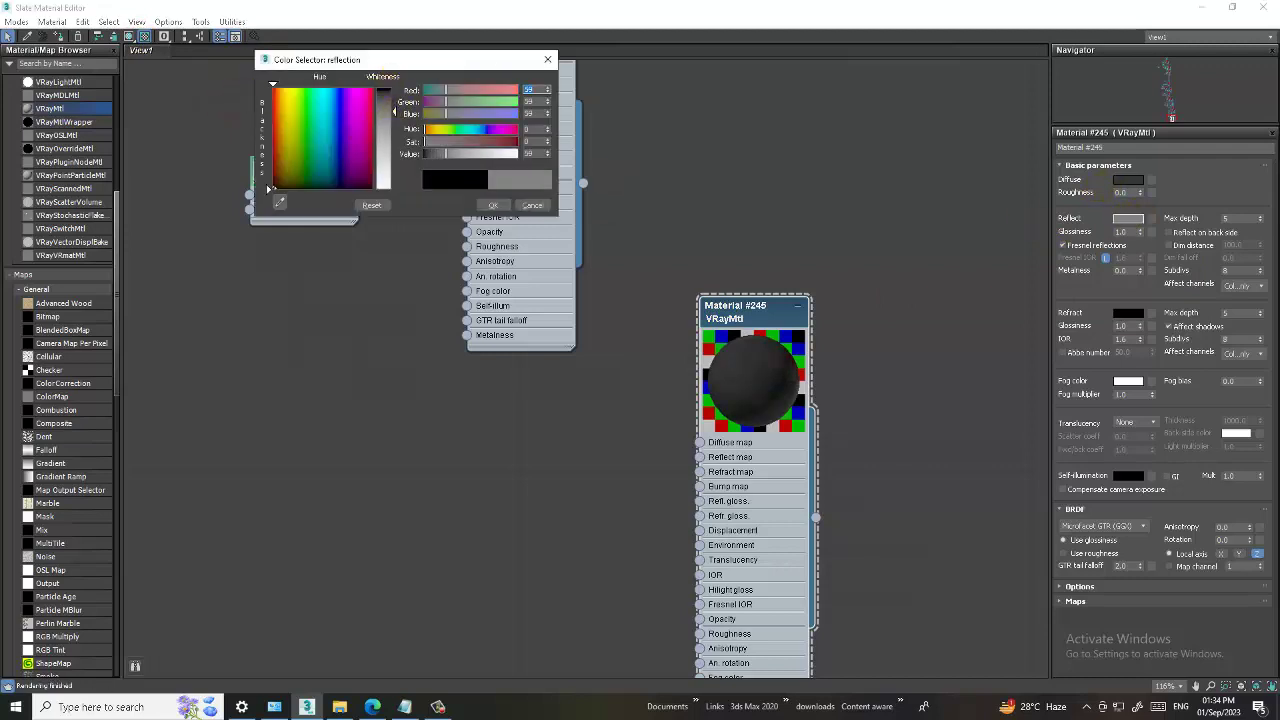
pyautogui.click(492, 205)
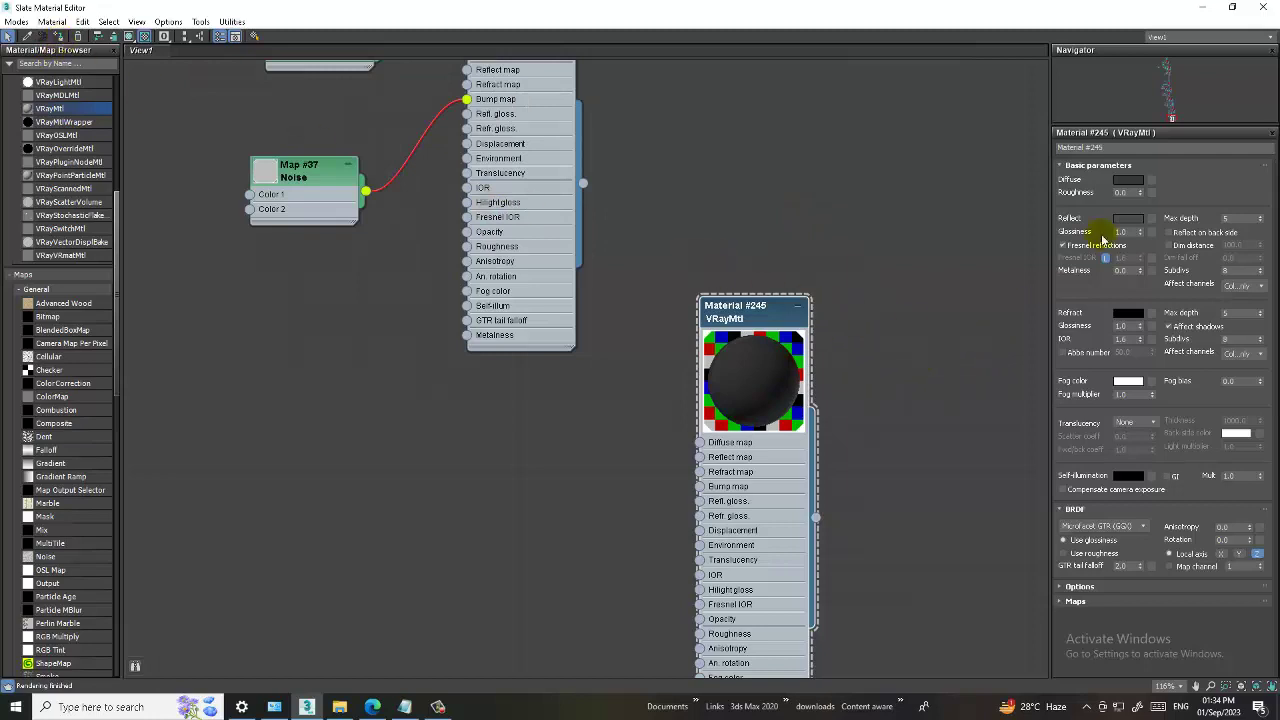
pyautogui.click(1130, 182)
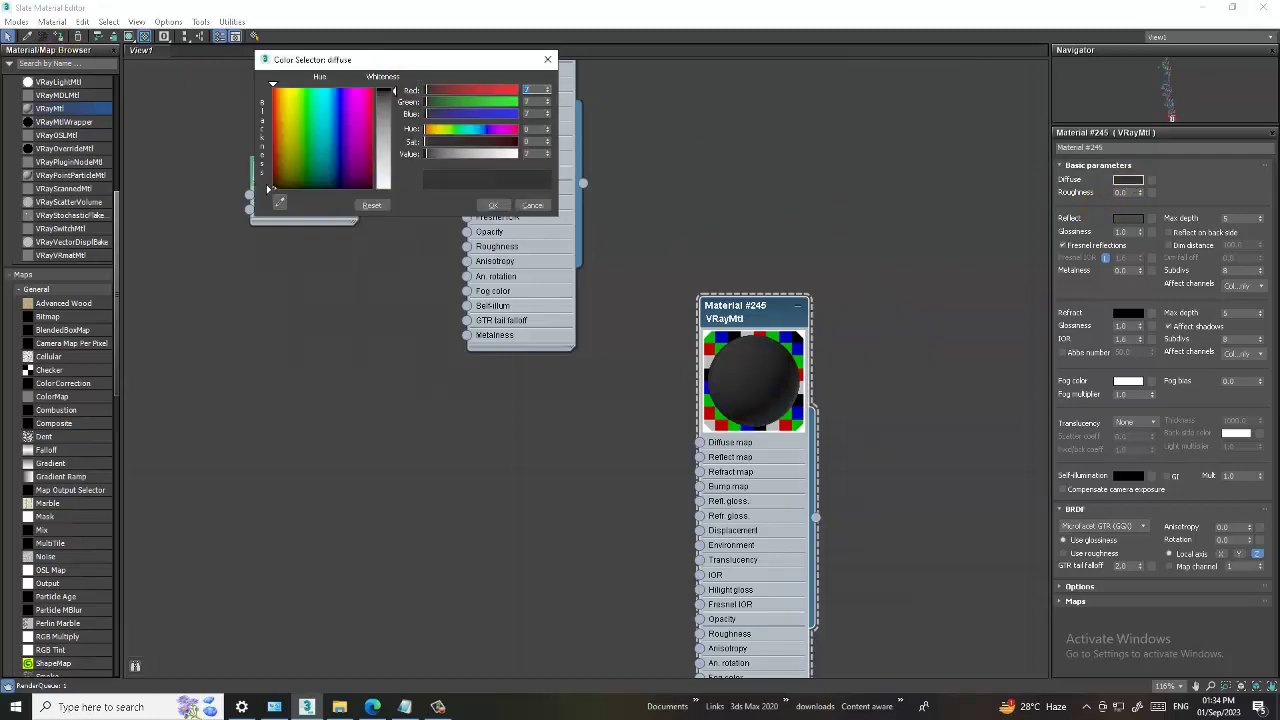
pyautogui.write('0')
pyautogui.press('Return')
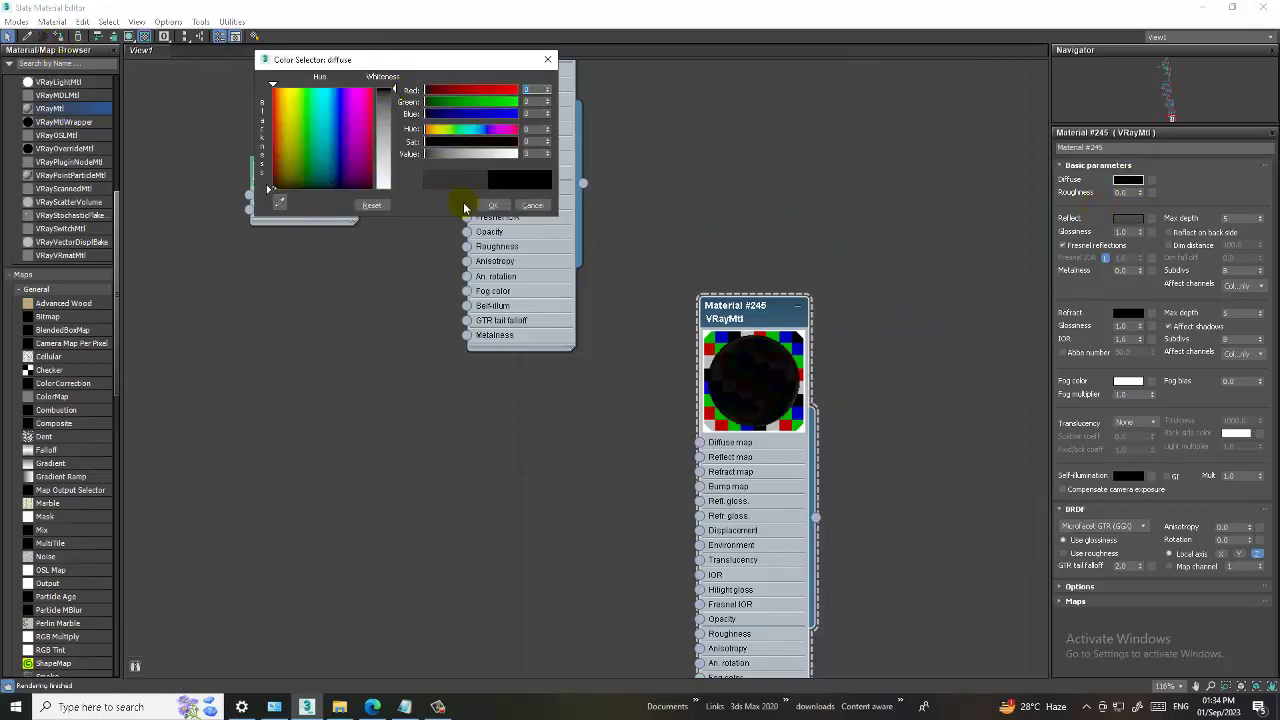
pyautogui.click(491, 207)
# Hide the material editor, switch to Perspective, and crossing-select the window blinds
pyautogui.click(1196, 10)
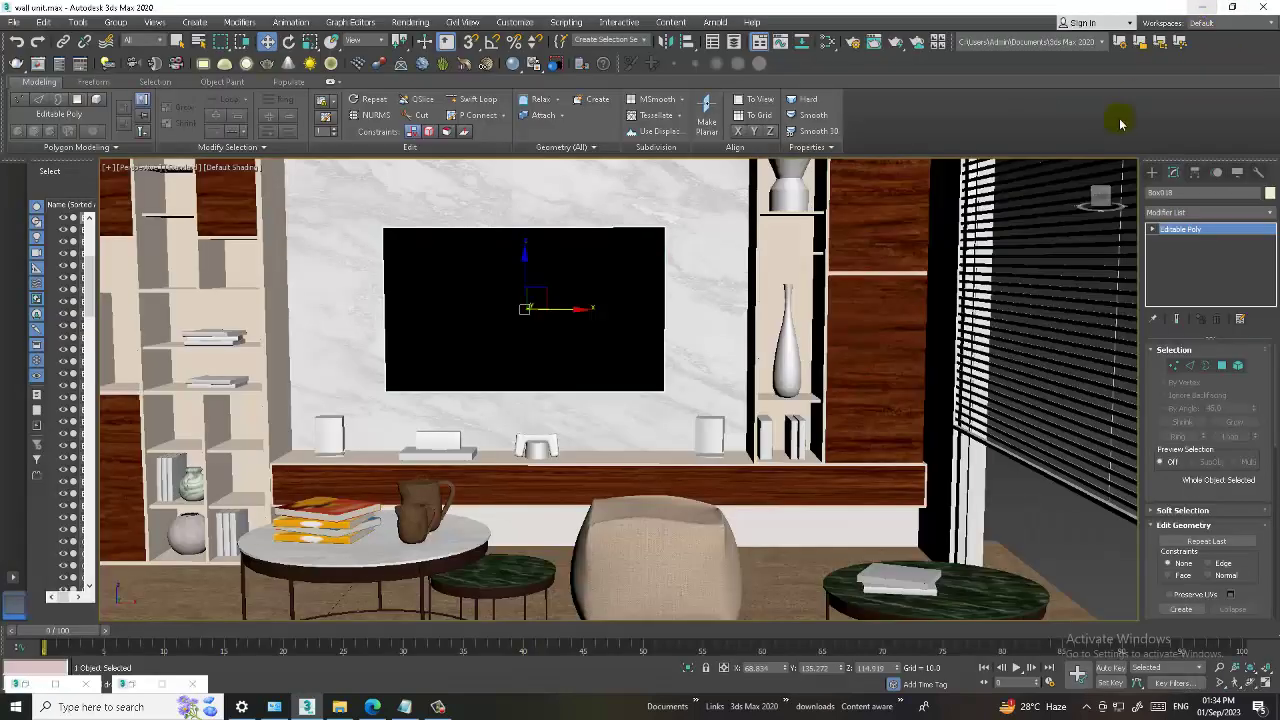
pyautogui.press('p')
pyautogui.scroll(3, 1001, 243)
pyautogui.moveTo(1001, 243)
pyautogui.keyDown('alt'); pyautogui.mouseDown(button='middle')
pyautogui.moveTo(904, 370)
pyautogui.moveTo(811, 356)
pyautogui.mouseUp(button='middle'); pyautogui.keyUp('alt')
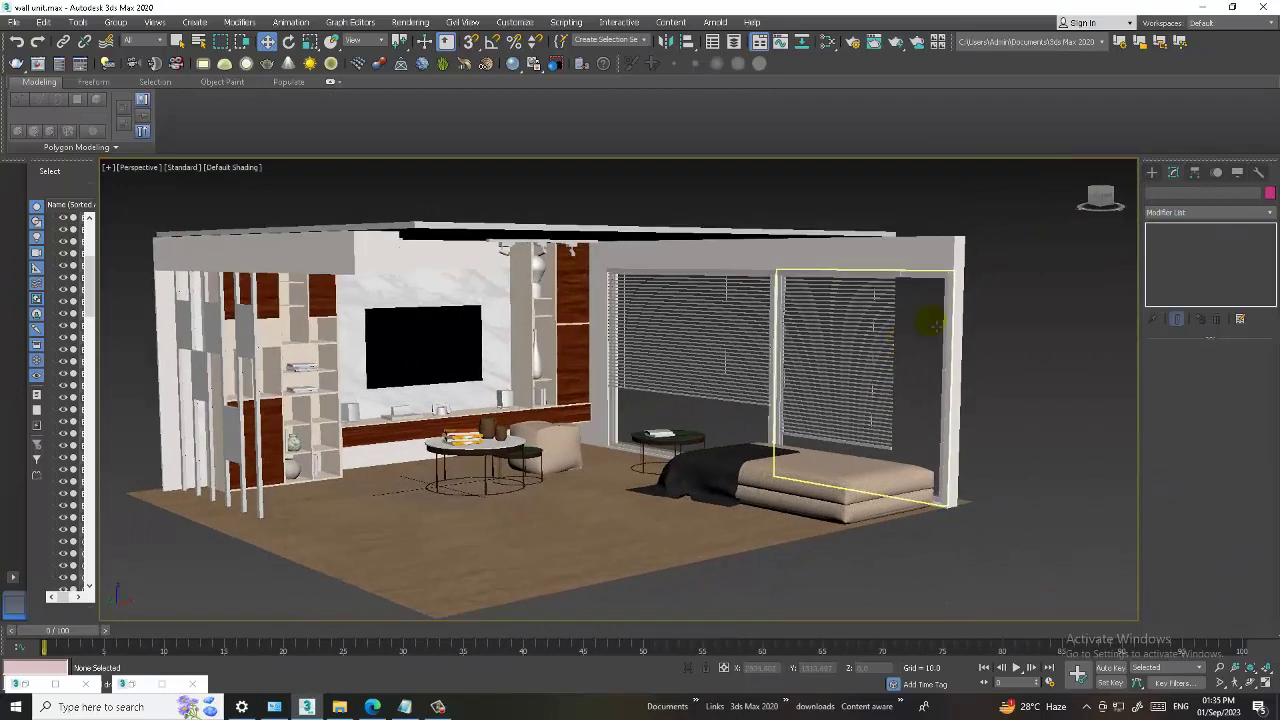
pyautogui.moveTo(699, 430); pyautogui.dragTo(695, 425)
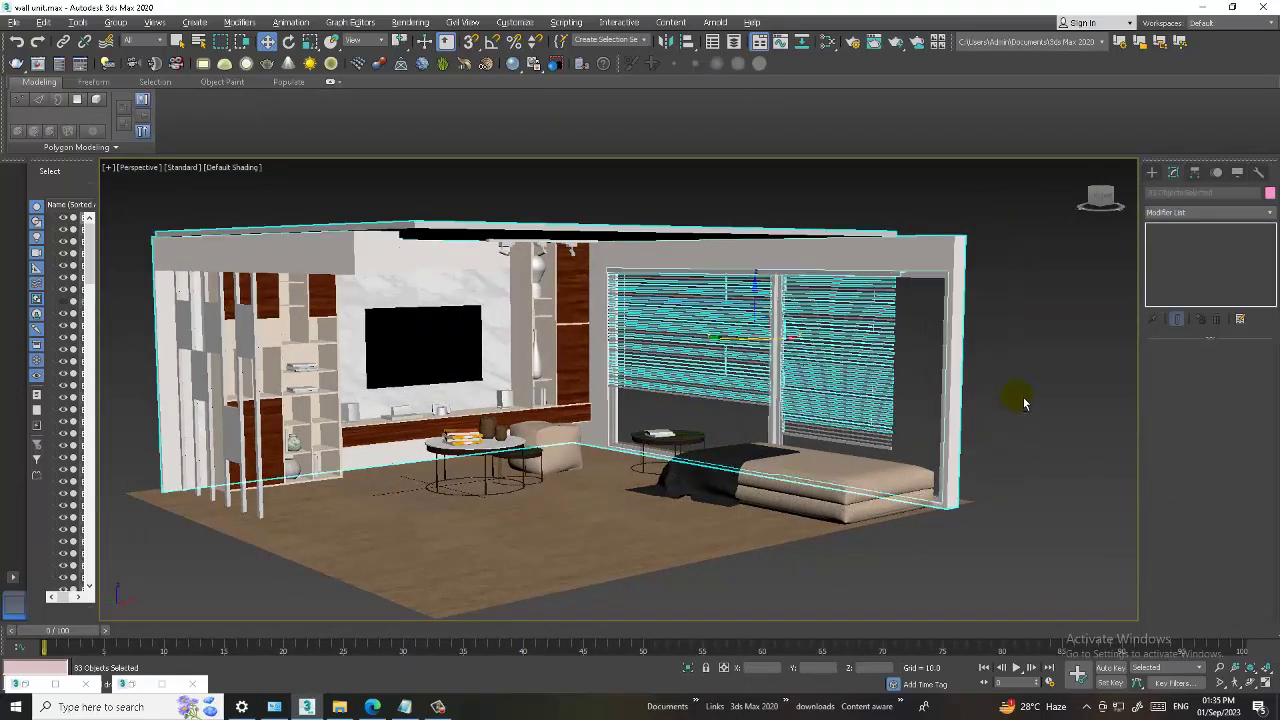
pyautogui.scroll(1, 975, 398)
pyautogui.scroll(2, 975, 398)
pyautogui.scroll(-5, 975, 398)
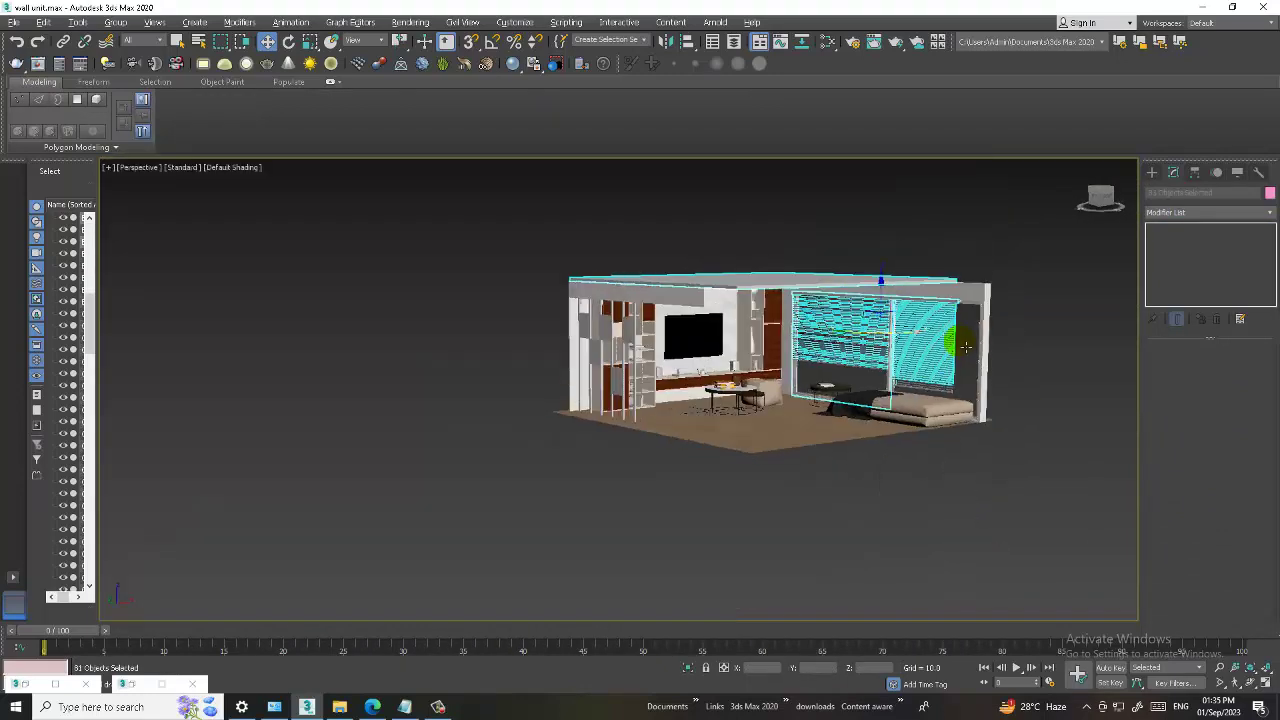
pyautogui.keyDown('alt'); pyautogui.moveTo(975, 398); pyautogui.dragTo(1023, 258, button='middle'); pyautogui.keyUp('alt')
# Trim the selection to the 33 blinds by removing the right wall and ceiling, then reopen Slate
pyautogui.moveTo(823, 395); pyautogui.dragTo(818, 390)
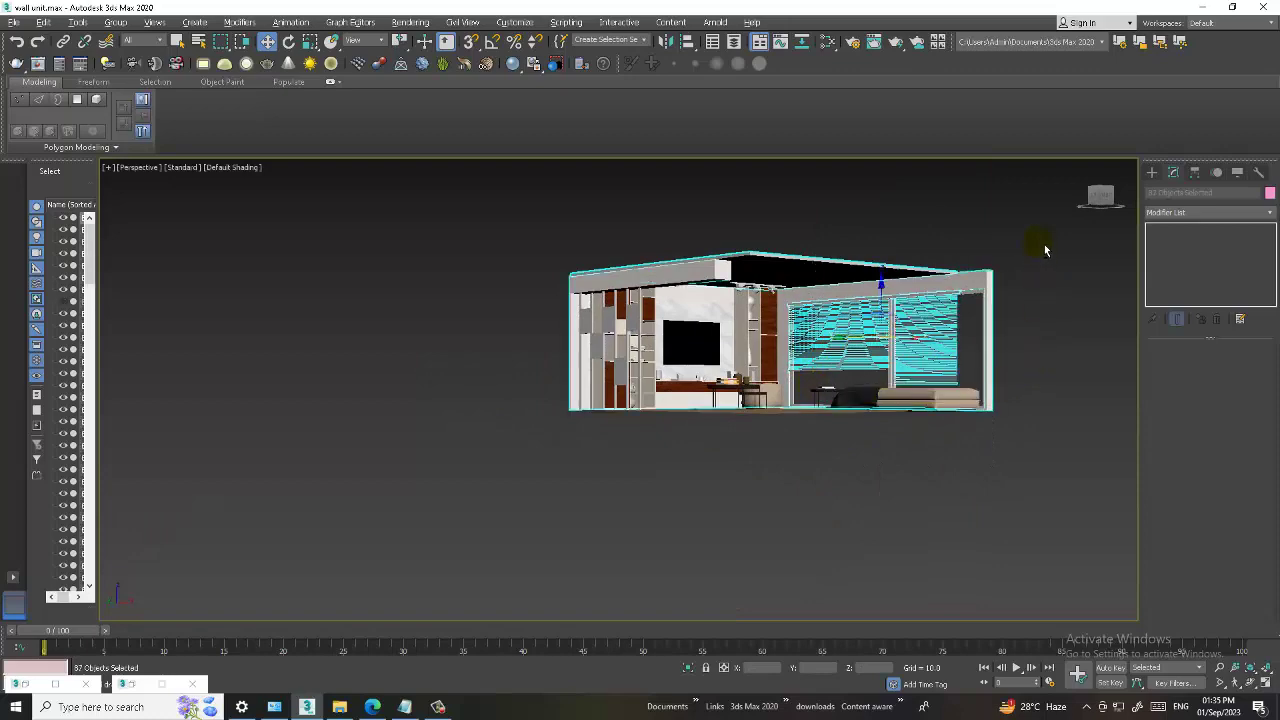
pyautogui.keyDown('alt'); pyautogui.moveTo(975, 468); pyautogui.dragTo(970, 462); pyautogui.keyUp('alt')
pyautogui.keyDown('alt'); pyautogui.click(639, 247); pyautogui.keyUp('alt')
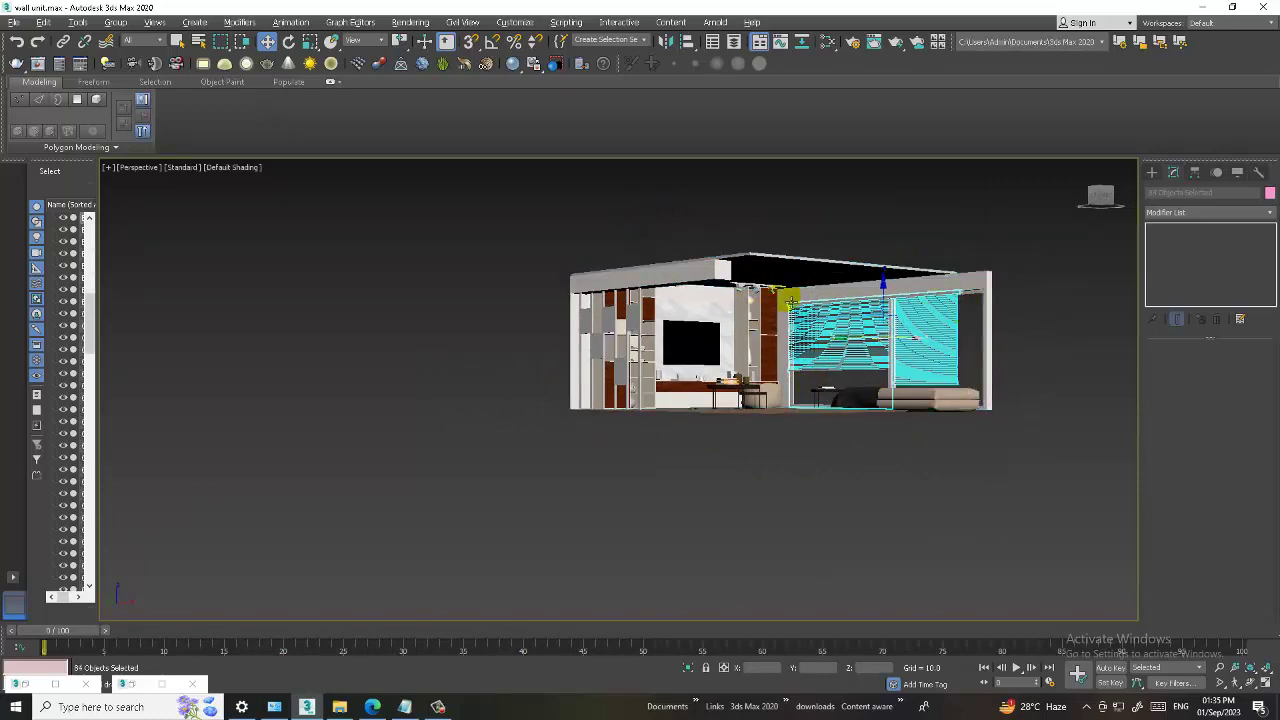
pyautogui.scroll(3, 785, 300)
pyautogui.keyDown('alt'); pyautogui.moveTo(785, 300); pyautogui.dragTo(830, 420, button='middle'); pyautogui.keyUp('alt')
pyautogui.scroll(5, 851, 549)
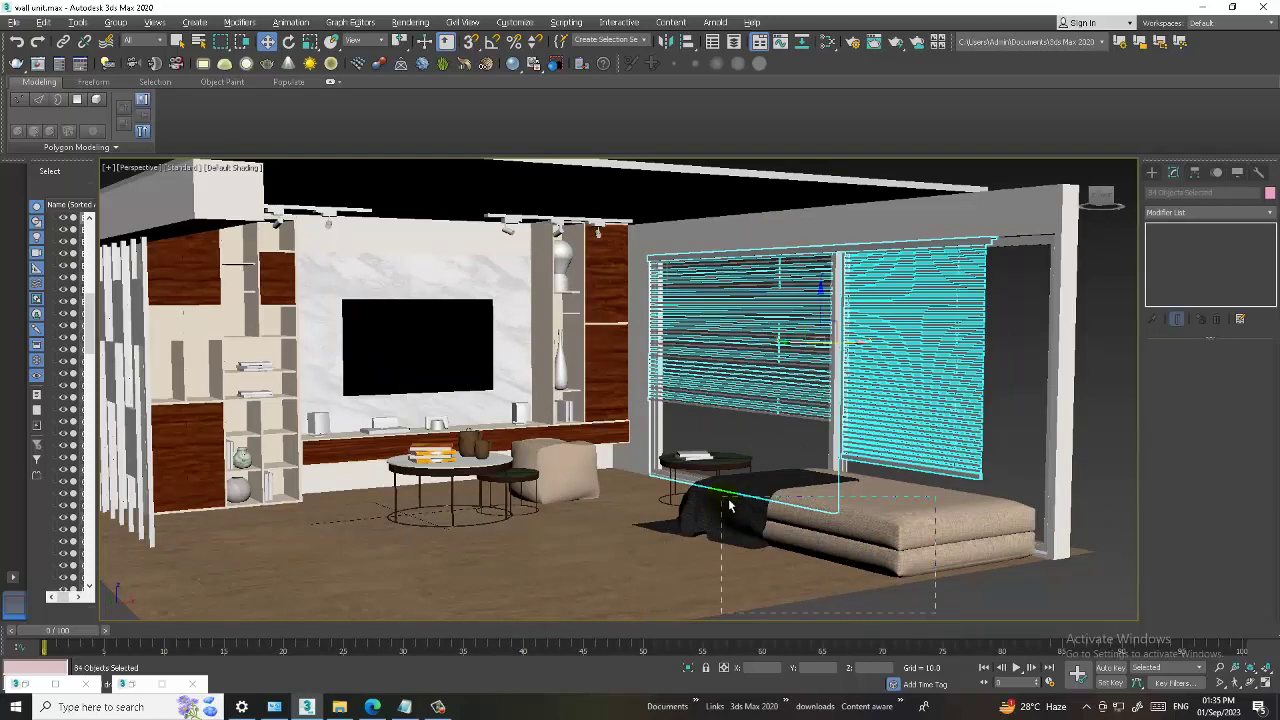
pyautogui.keyDown('alt'); pyautogui.moveTo(729, 507); pyautogui.dragTo(729, 507); pyautogui.keyUp('alt')
pyautogui.keyDown('alt'); pyautogui.moveTo(849, 425); pyautogui.dragTo(883, 394, button='middle'); pyautogui.keyUp('alt')
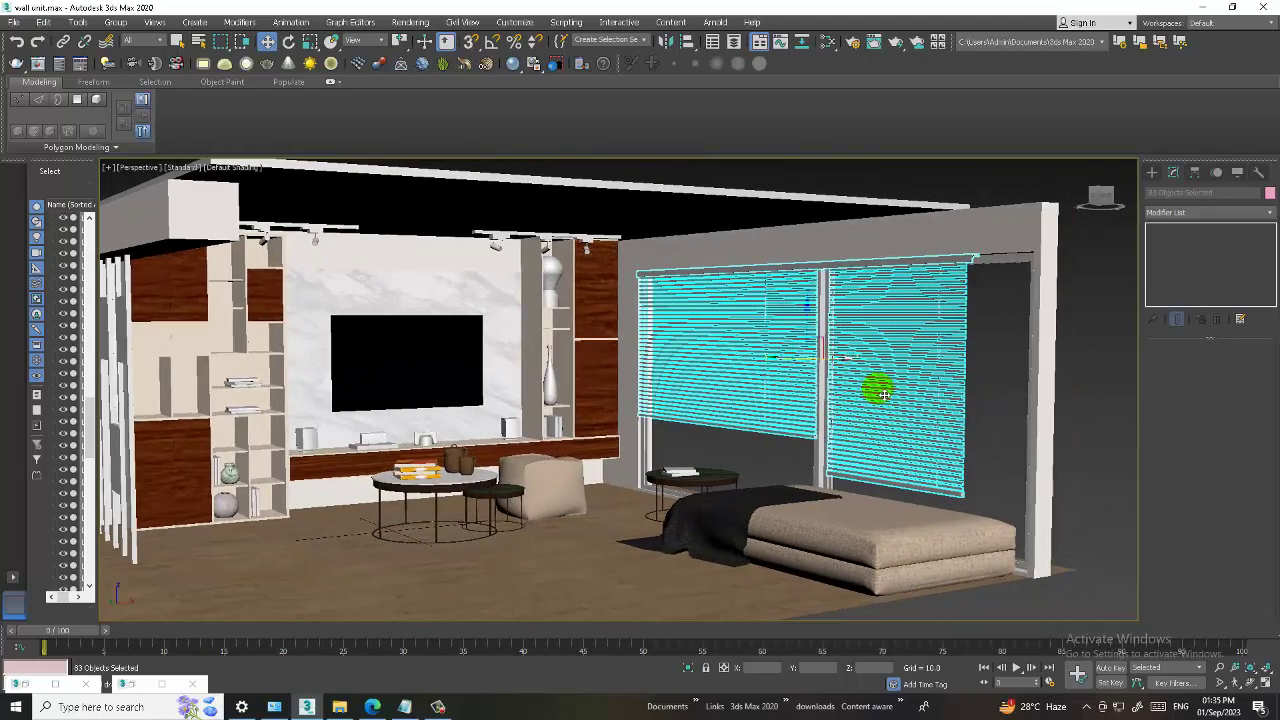
pyautogui.press('m')
pyautogui.moveTo(608, 500); pyautogui.dragTo(489, 412, button='middle')
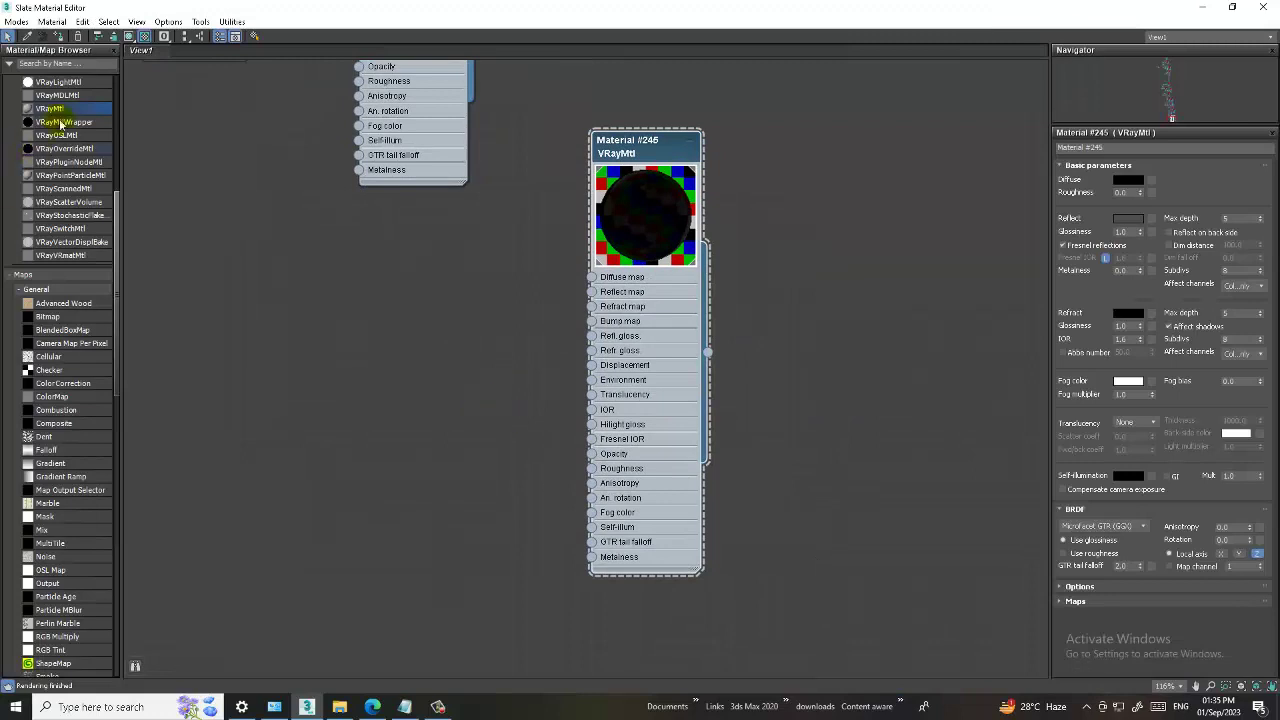
# Add a new VRayMtl with a white Diffuse and a dark-grey Reflect of RGB 7
pyautogui.moveTo(50, 108); pyautogui.dragTo(443, 266)
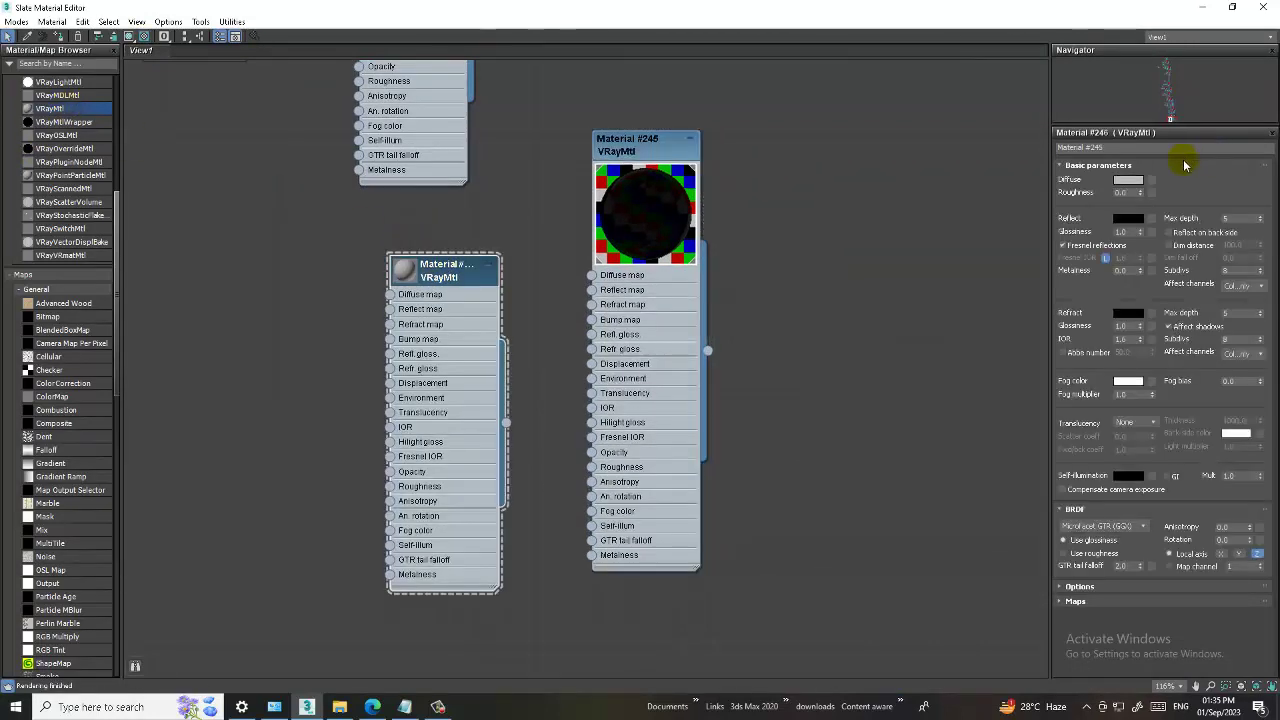
pyautogui.click(1128, 185)
pyautogui.moveTo(398, 158); pyautogui.dragTo(398, 128)
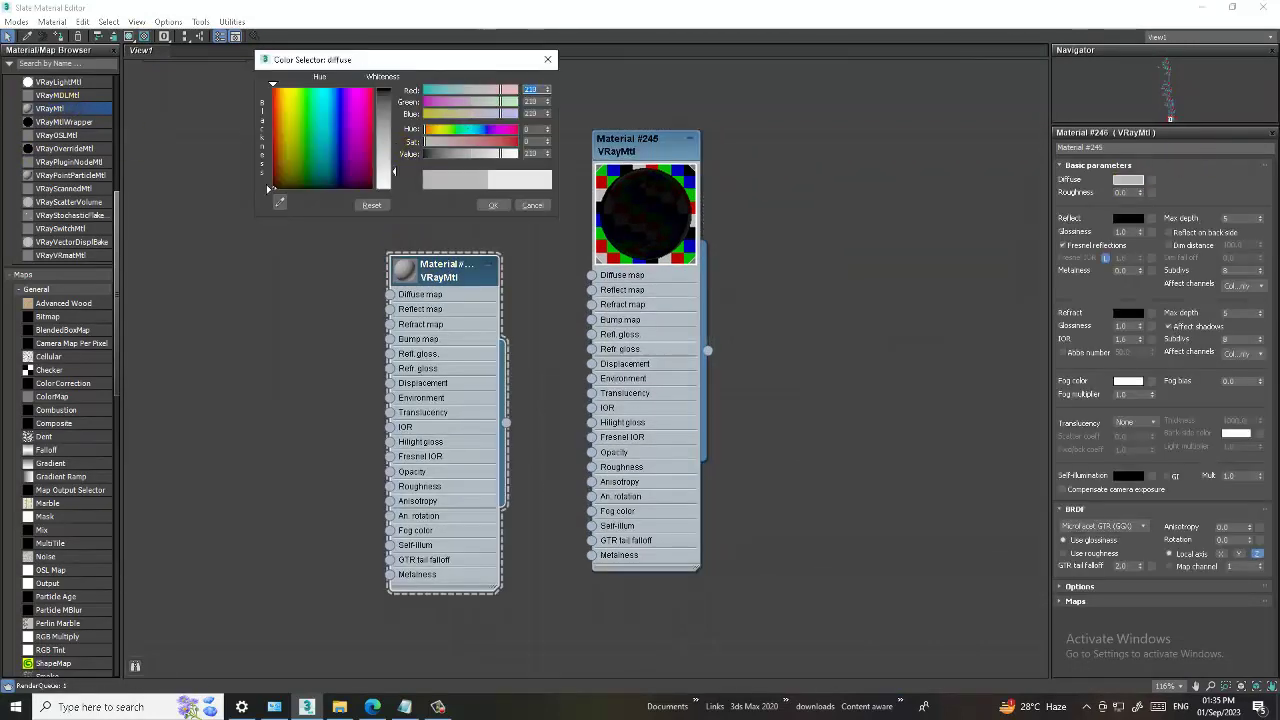
pyautogui.click(486, 206)
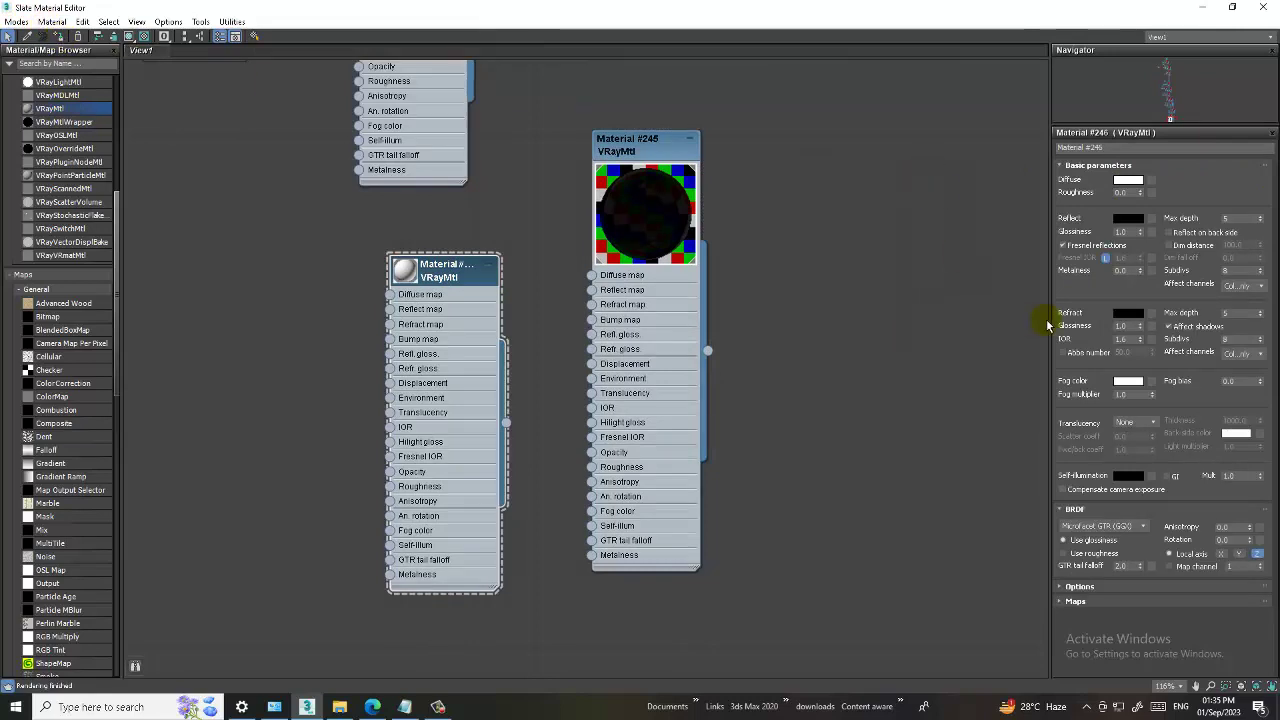
pyautogui.click(1128, 219)
pyautogui.moveTo(382, 93); pyautogui.dragTo(395, 95)
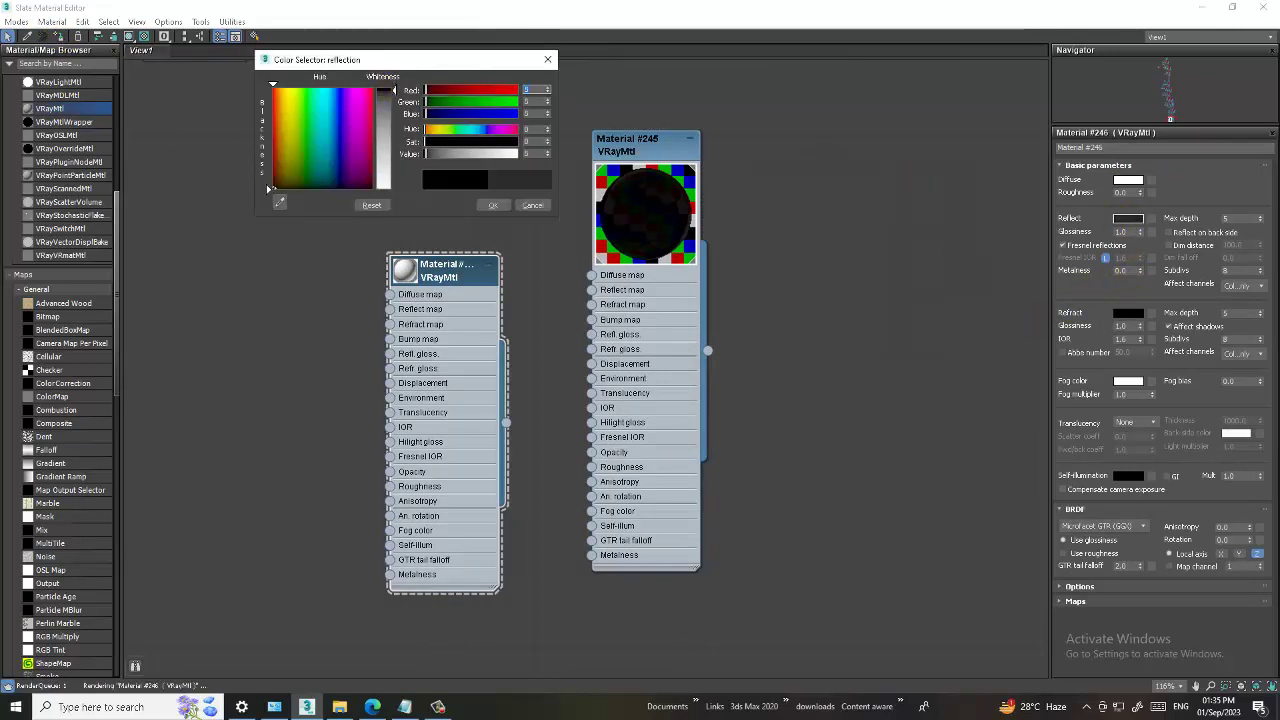
pyautogui.click(491, 206)
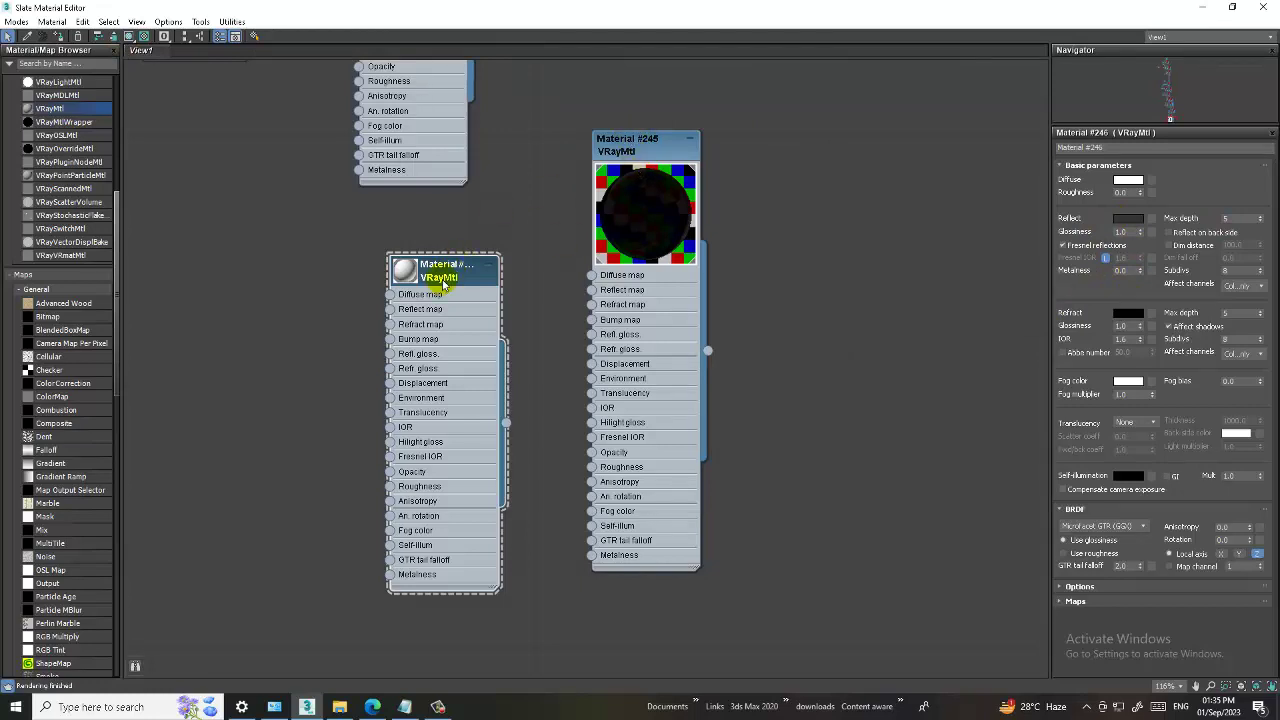
# Rename Material #245 to LED and close the material editor
pyautogui.doubleClick(685, 160)
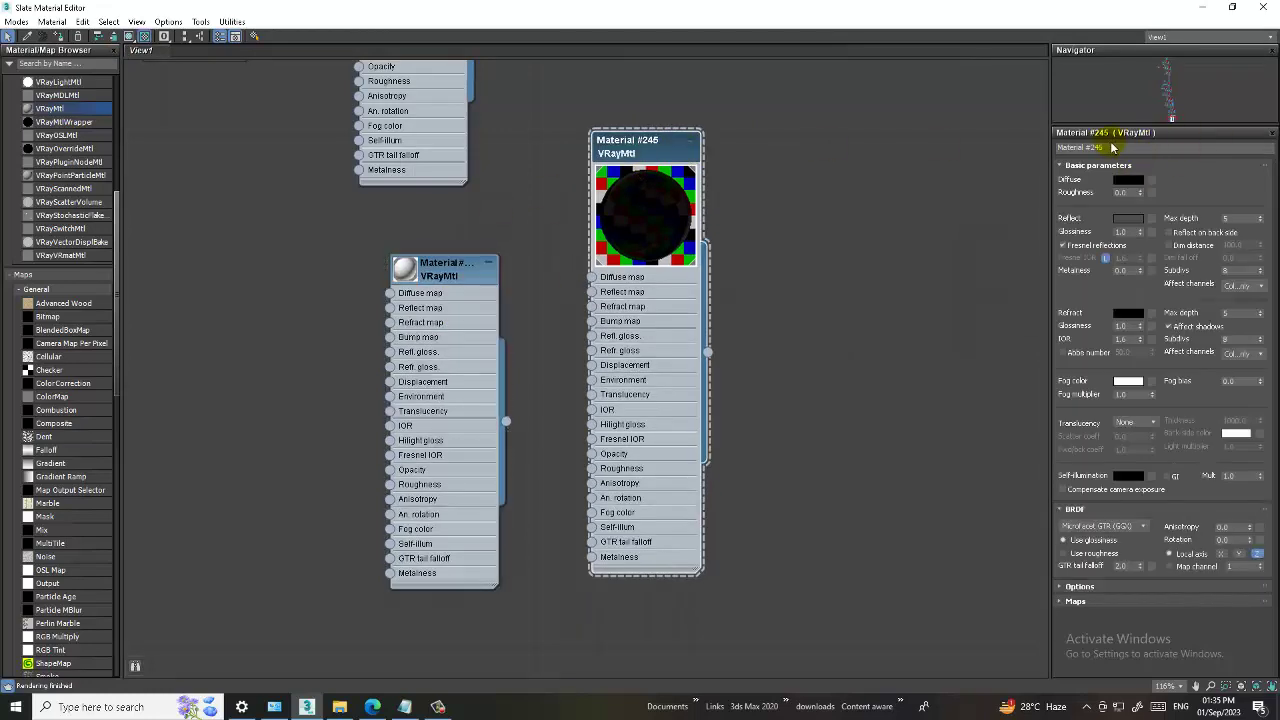
pyautogui.click(1113, 148)
pyautogui.write('LED')
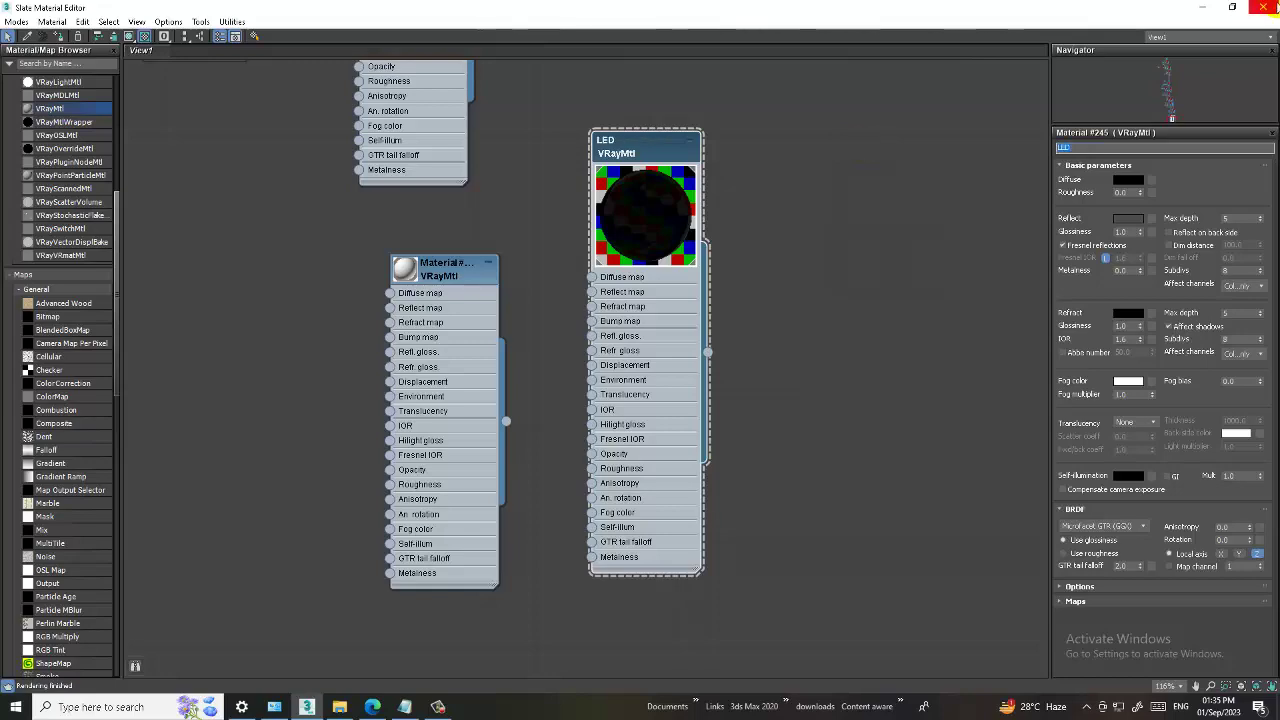
pyautogui.click(1265, 7)
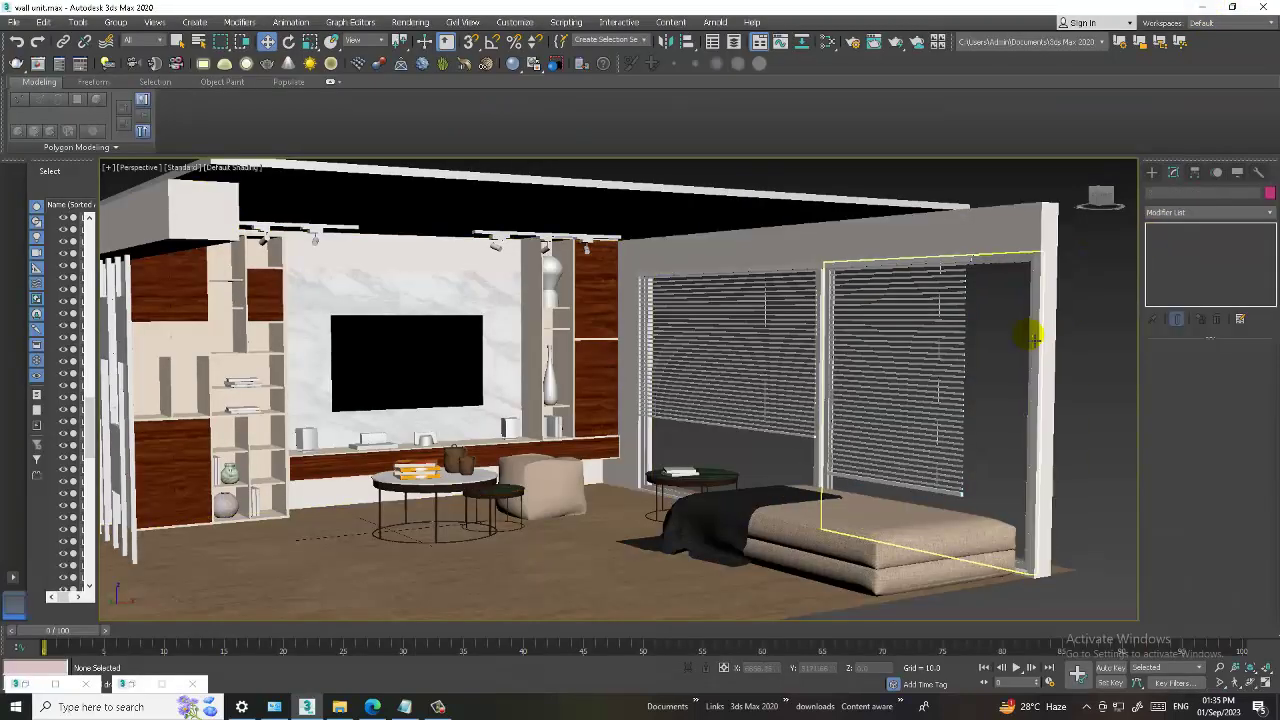
# Frame the left shelf, select the books next to the vase, and press M for Slate
pyautogui.keyDown('alt'); pyautogui.moveTo(1035, 338); pyautogui.dragTo(966, 371, button='middle'); pyautogui.keyUp('alt')
pyautogui.scroll(3, 777, 366)
pyautogui.scroll(3, 790, 360)
pyautogui.scroll(2, 818, 343)
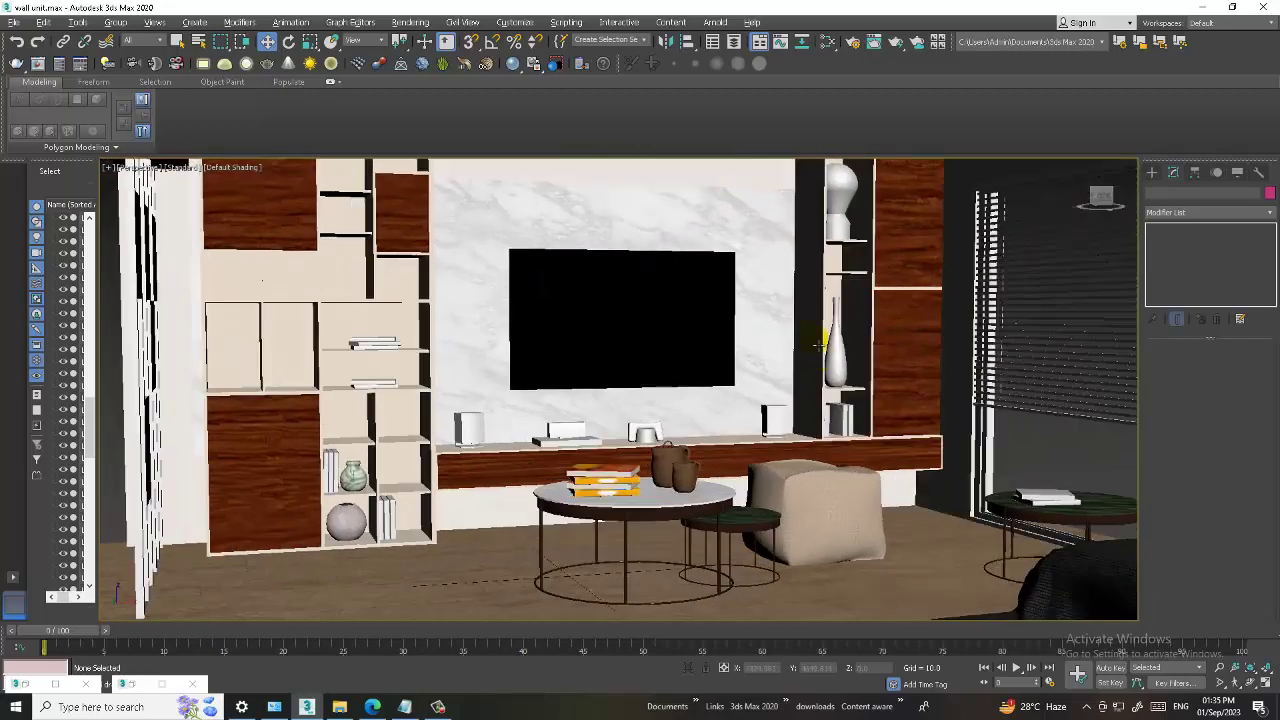
pyautogui.keyDown('alt'); pyautogui.moveTo(818, 343); pyautogui.dragTo(737, 343, button='middle'); pyautogui.keyUp('alt')
pyautogui.scroll(4, 623, 423)
pyautogui.scroll(2, 880, 395)
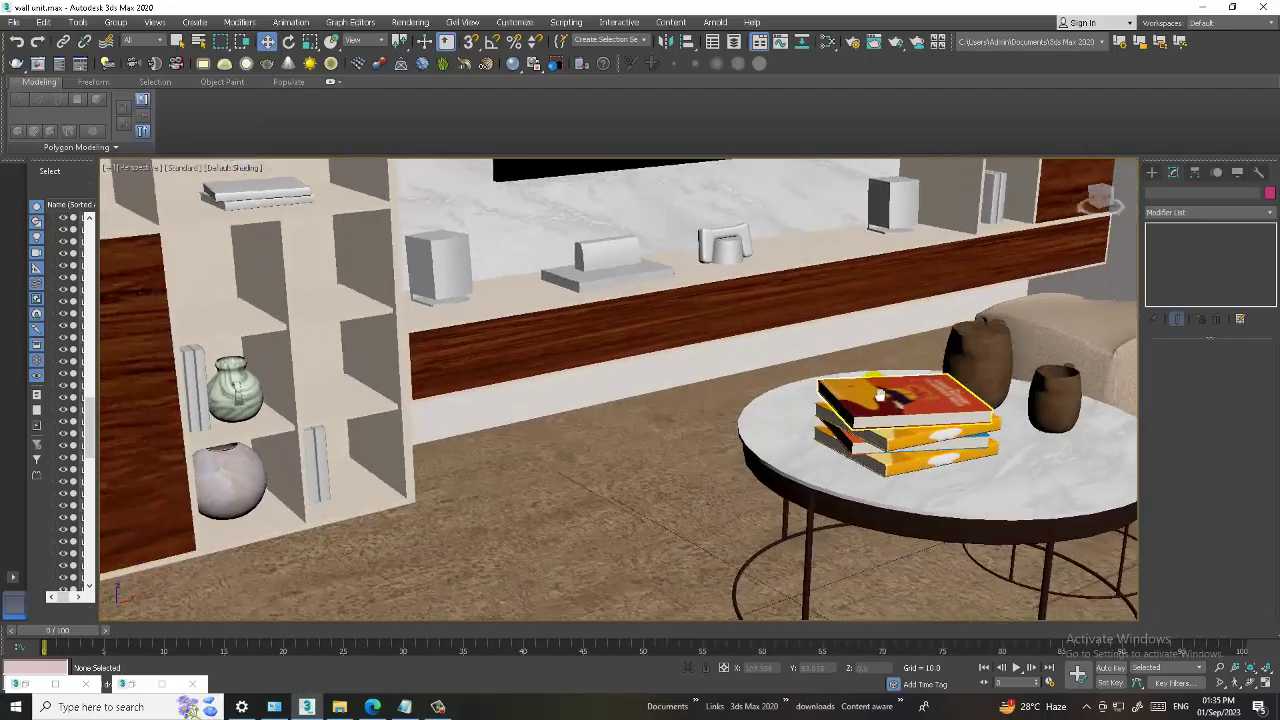
pyautogui.scroll(-2, 880, 395)
pyautogui.moveTo(420, 380); pyautogui.dragTo(586, 380, button='middle')
pyautogui.scroll(2, 586, 380)
pyautogui.scroll(2, 437, 337)
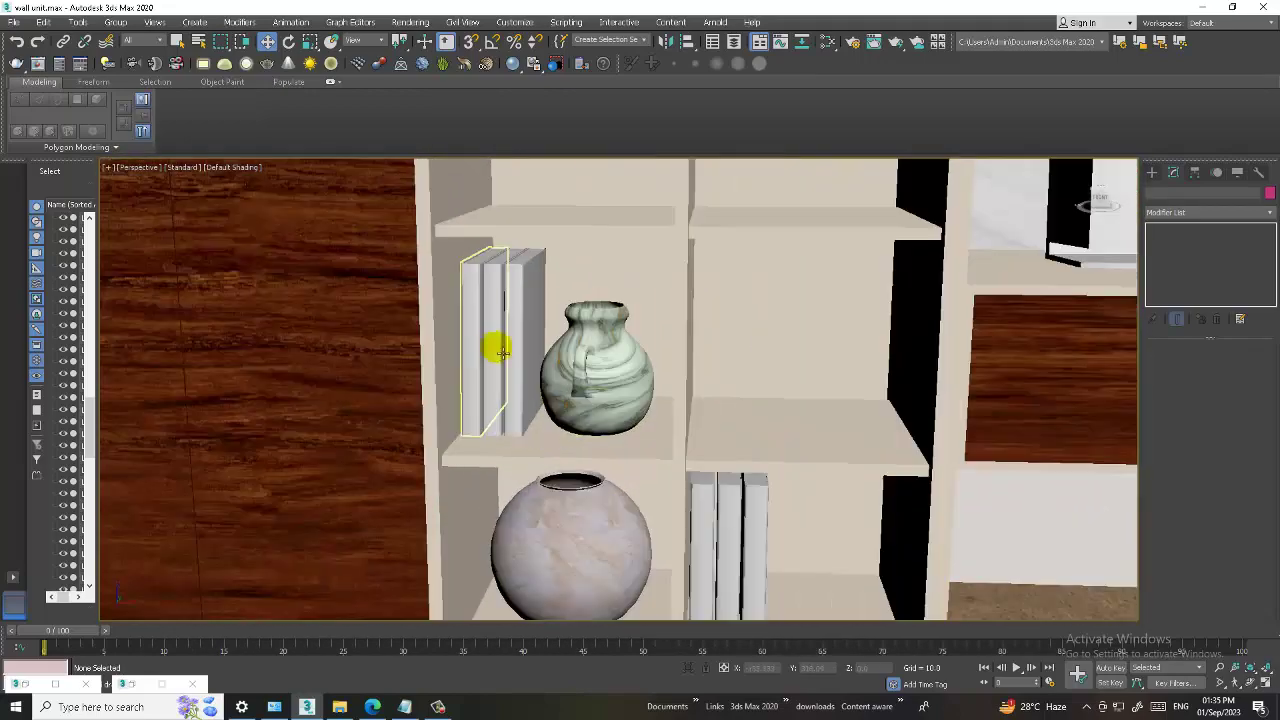
pyautogui.click(502, 352)
pyautogui.press('m')
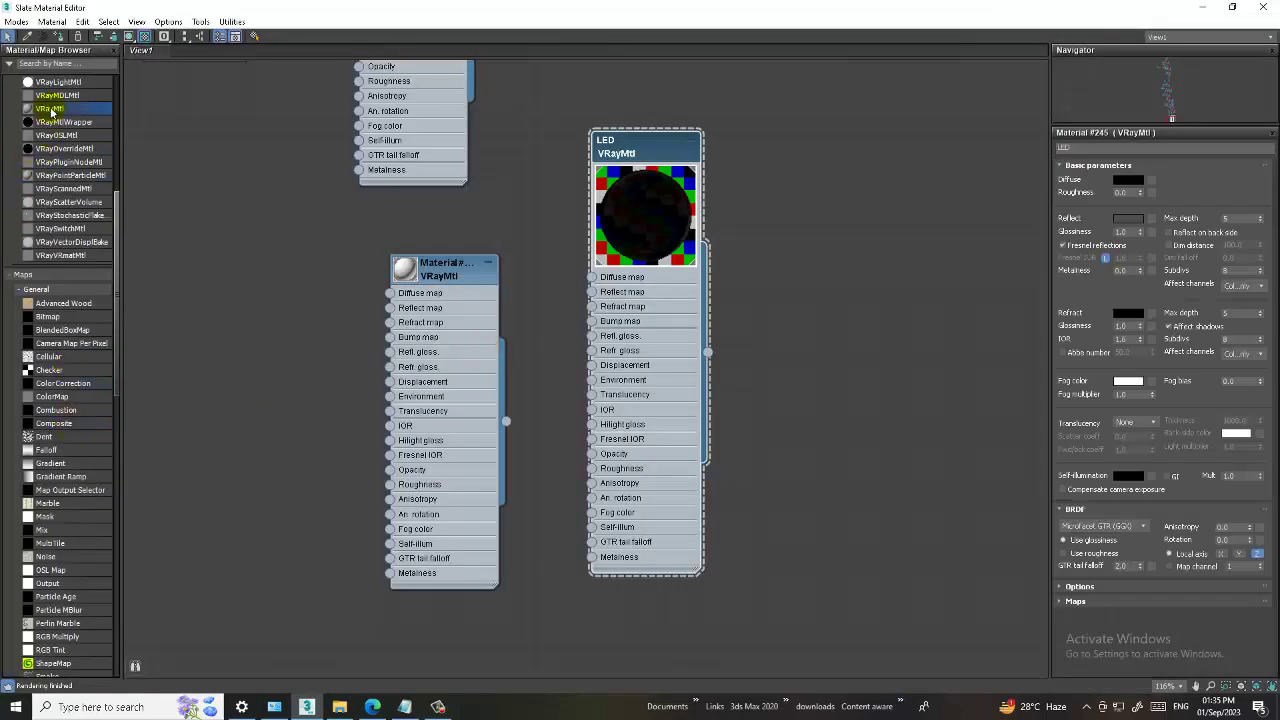
# Assign the books a new VRayMtl, Material #247, using the Texture folder's book-spine Bitmap as diffuse
pyautogui.moveTo(50, 112); pyautogui.dragTo(943, 263)
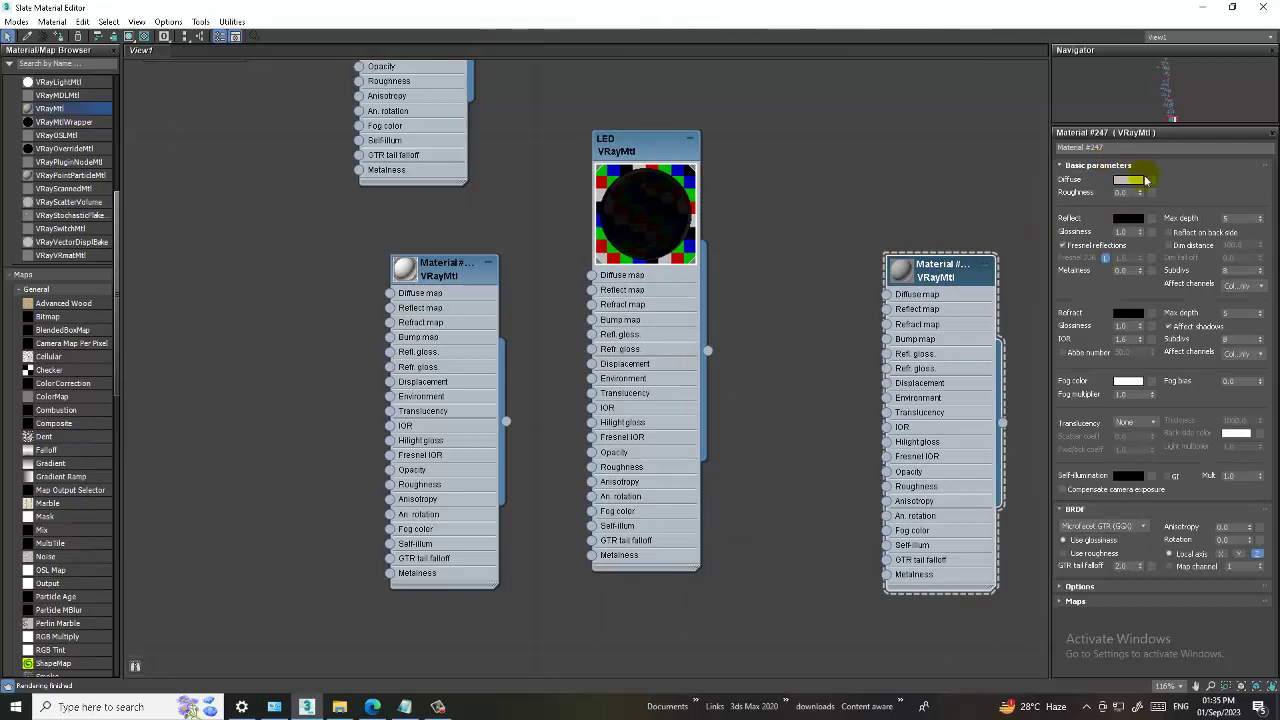
pyautogui.click(1149, 180)
pyautogui.doubleClick(569, 214)
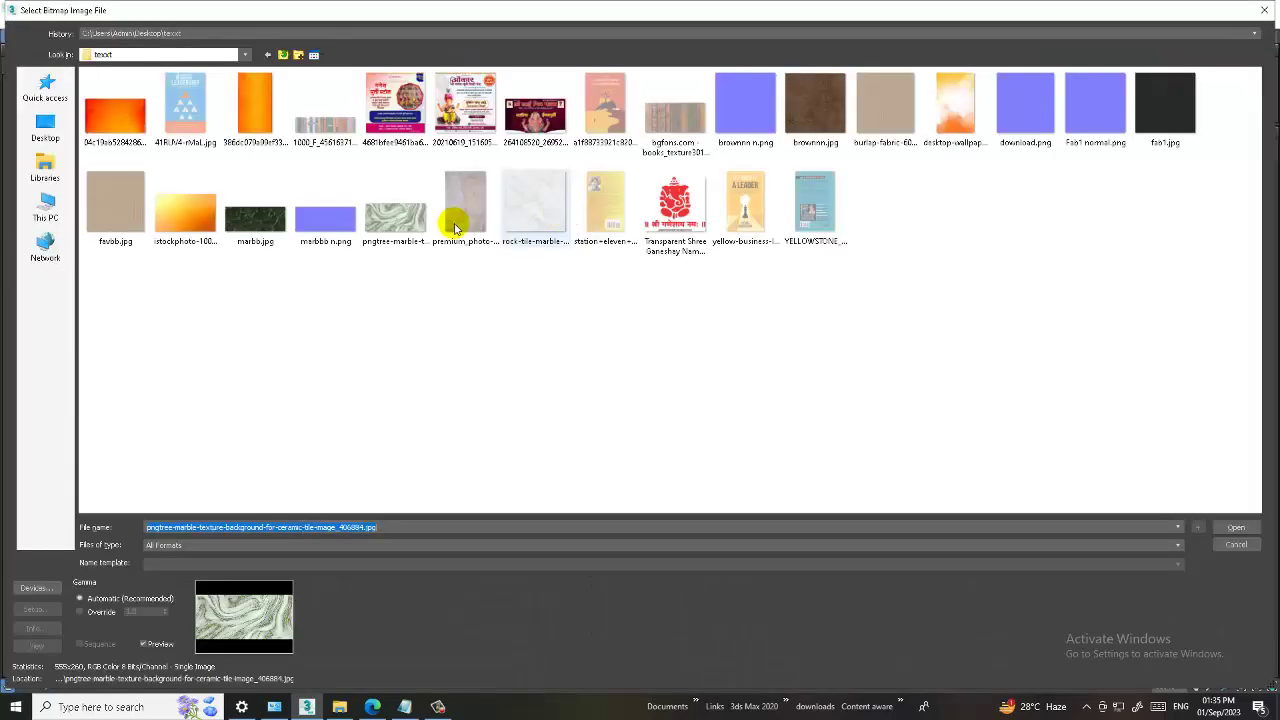
pyautogui.click(50, 208)
pyautogui.doubleClick(257, 148)
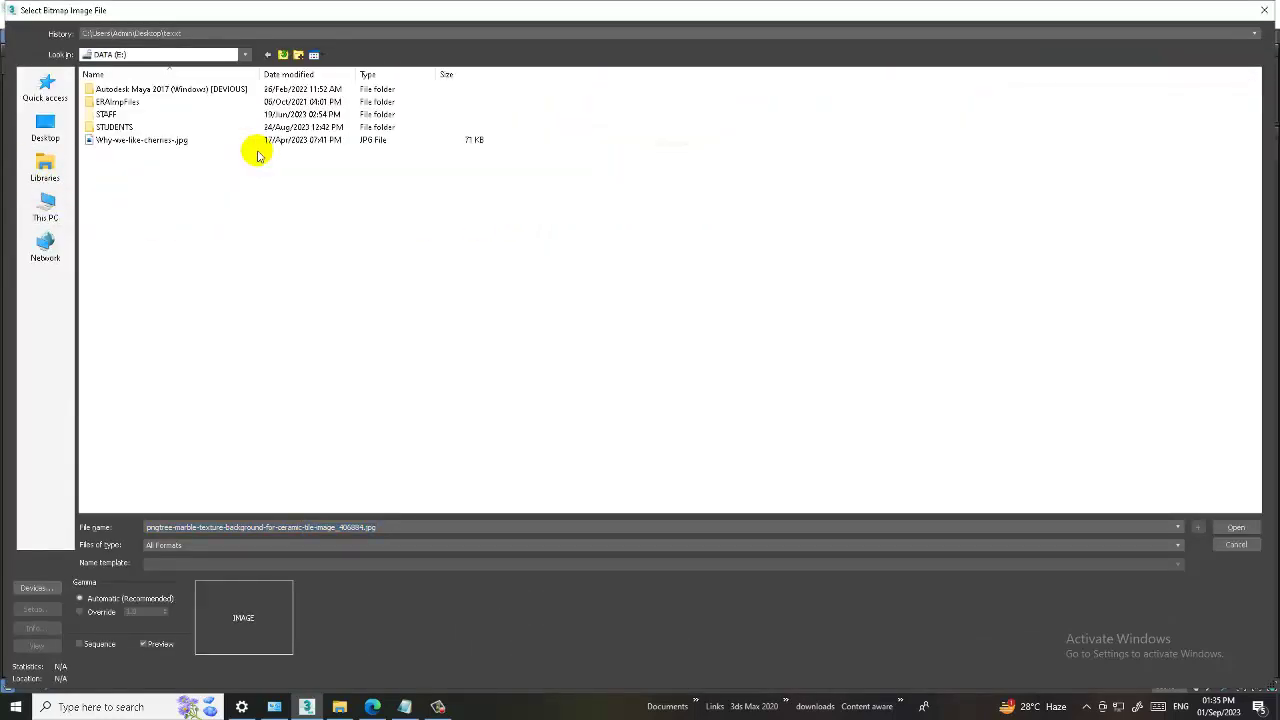
pyautogui.doubleClick(112, 126)
pyautogui.doubleClick(108, 89)
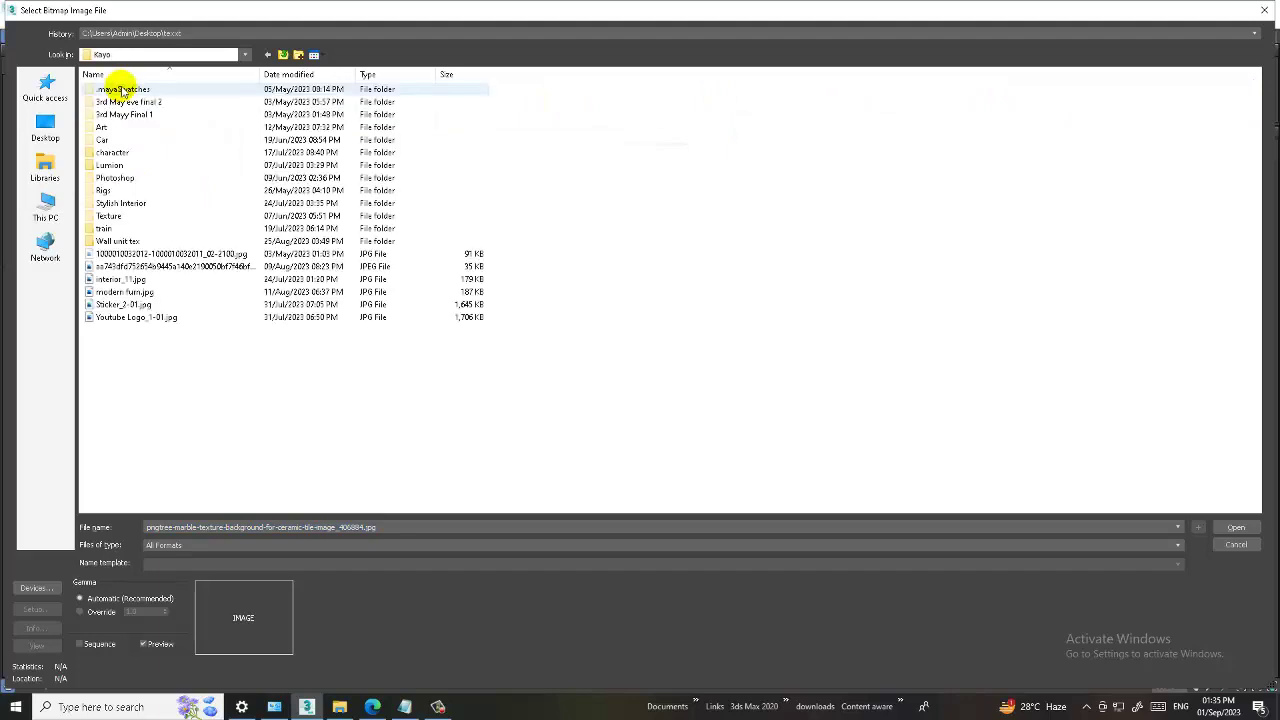
pyautogui.doubleClick(112, 217)
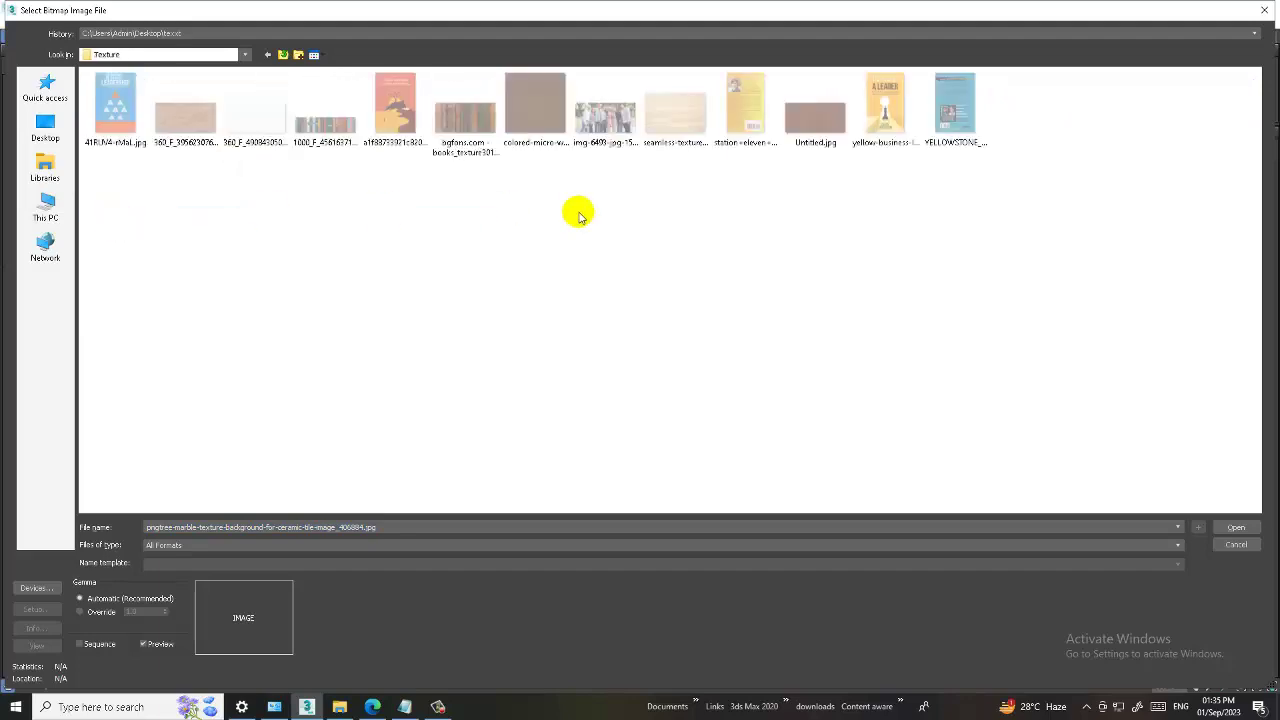
pyautogui.doubleClick(326, 124)
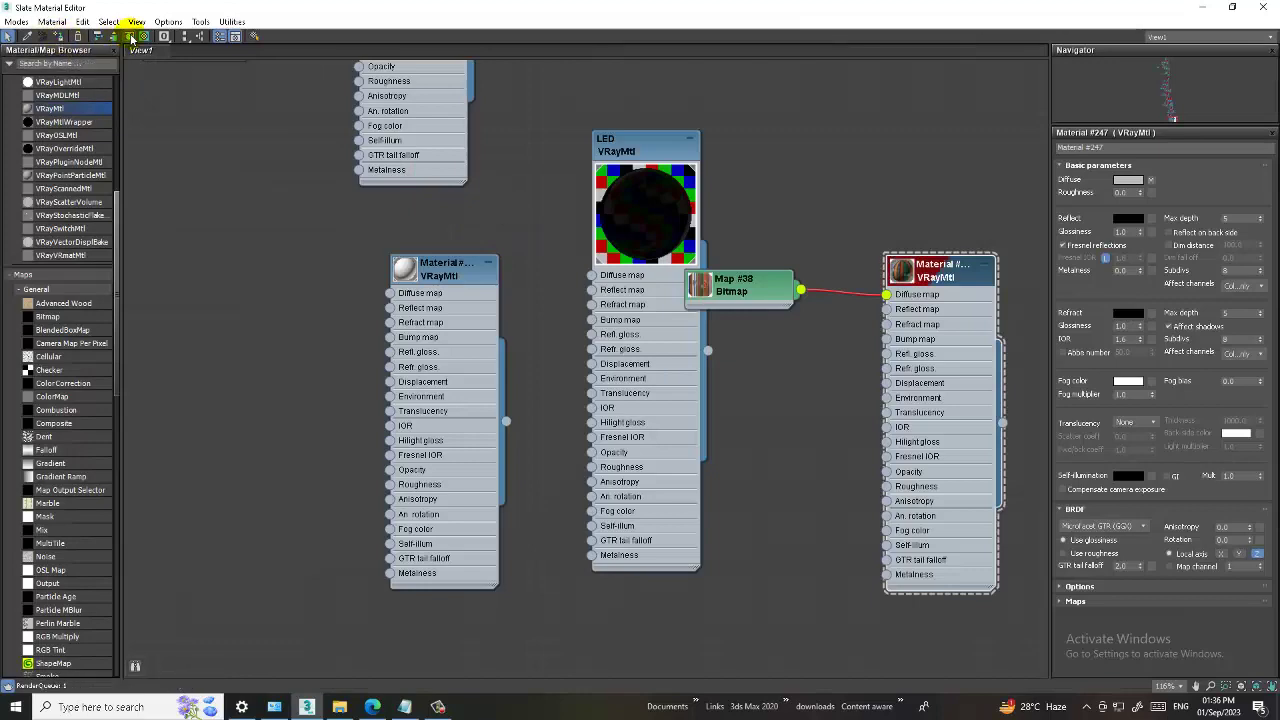
pyautogui.click(1203, 7)
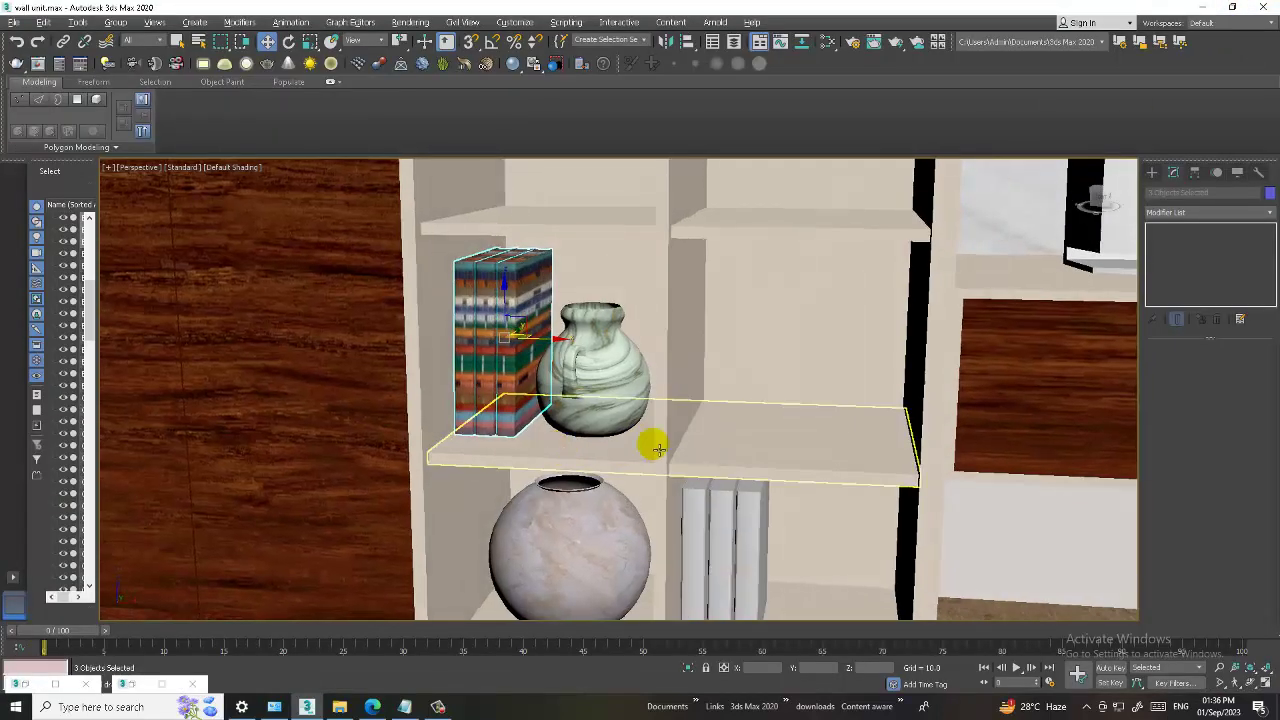
# Add a UVW Map modifier with Box mapping and widen it to about 54.042
pyautogui.click(1208, 212)
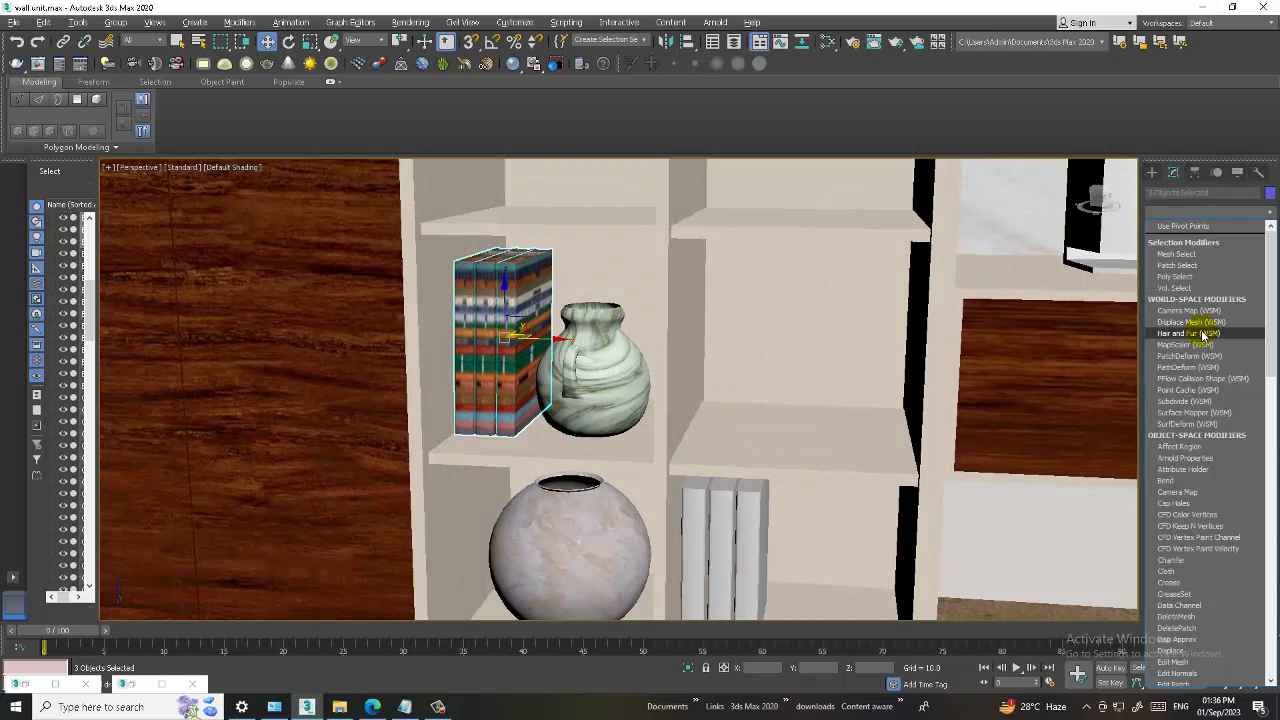
pyautogui.scroll(-10, 1203, 400)
pyautogui.click(1196, 545)
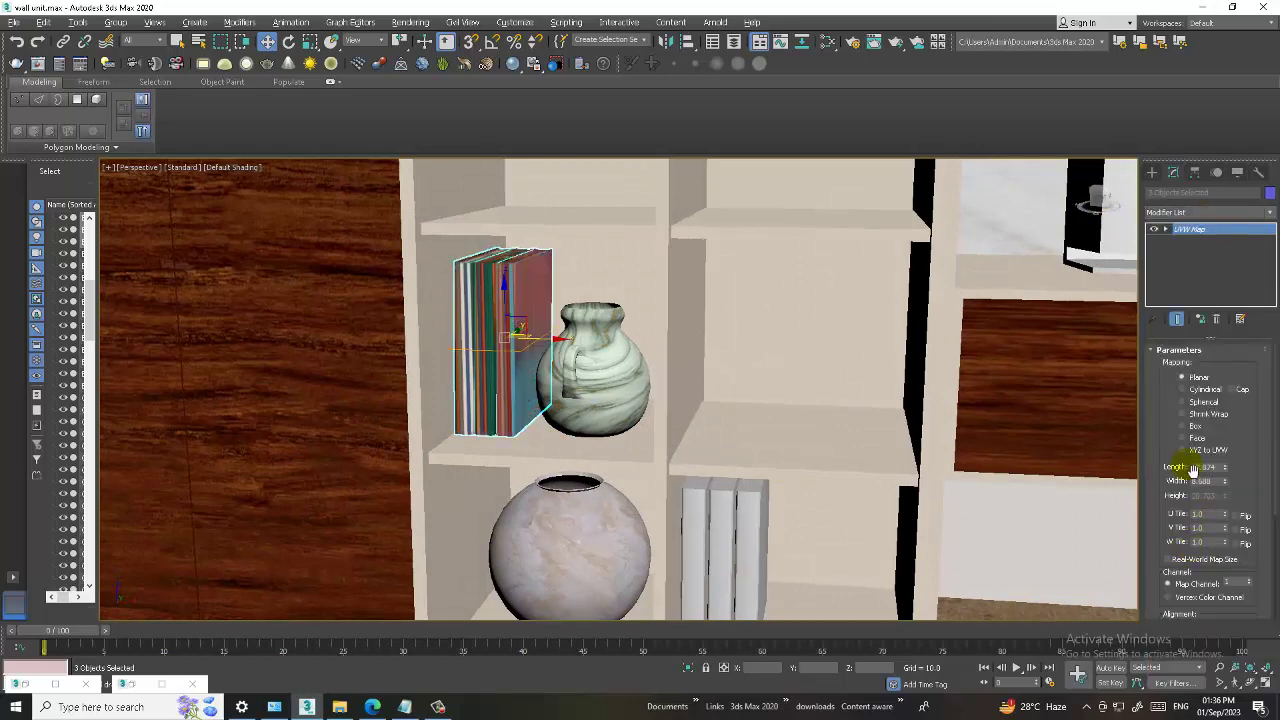
pyautogui.click(1192, 430)
pyautogui.scroll(3, 608, 437)
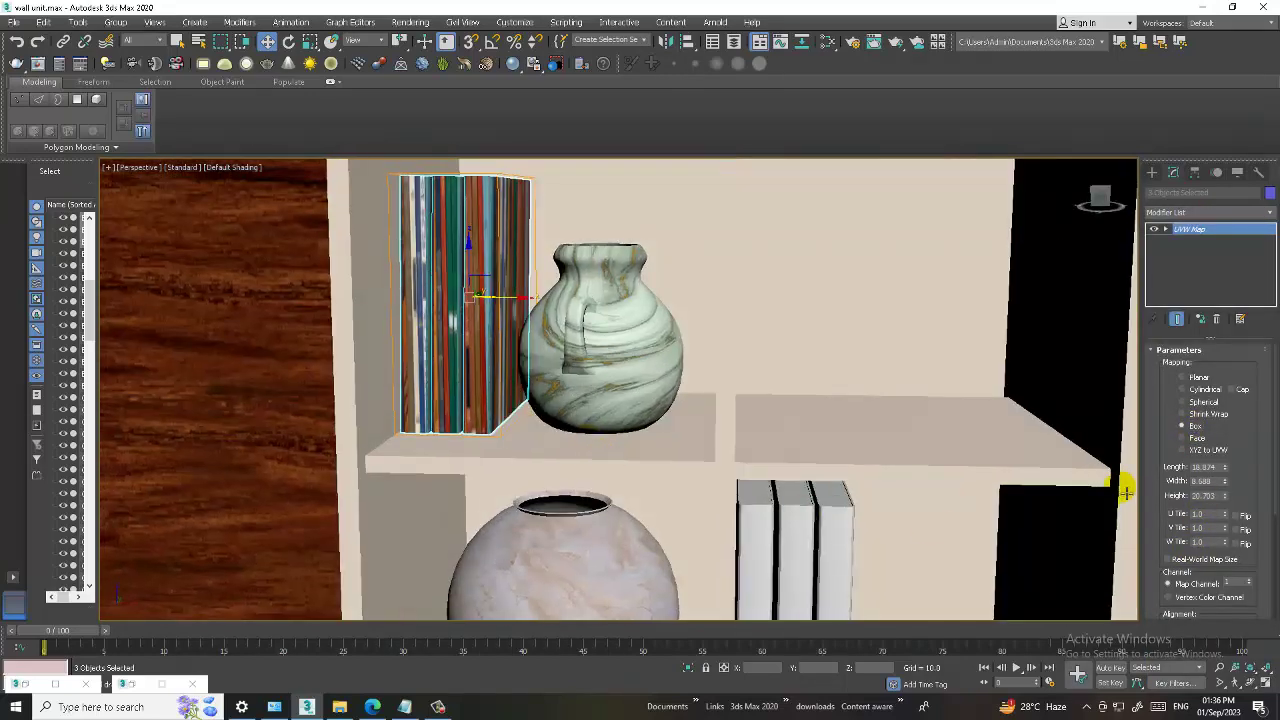
pyautogui.scroll(2, 672, 378)
pyautogui.keyDown('alt'); pyautogui.moveTo(672, 378); pyautogui.dragTo(700, 390, button='middle'); pyautogui.keyUp('alt')
pyautogui.moveTo(1228, 484); pyautogui.dragTo(1105, 150)
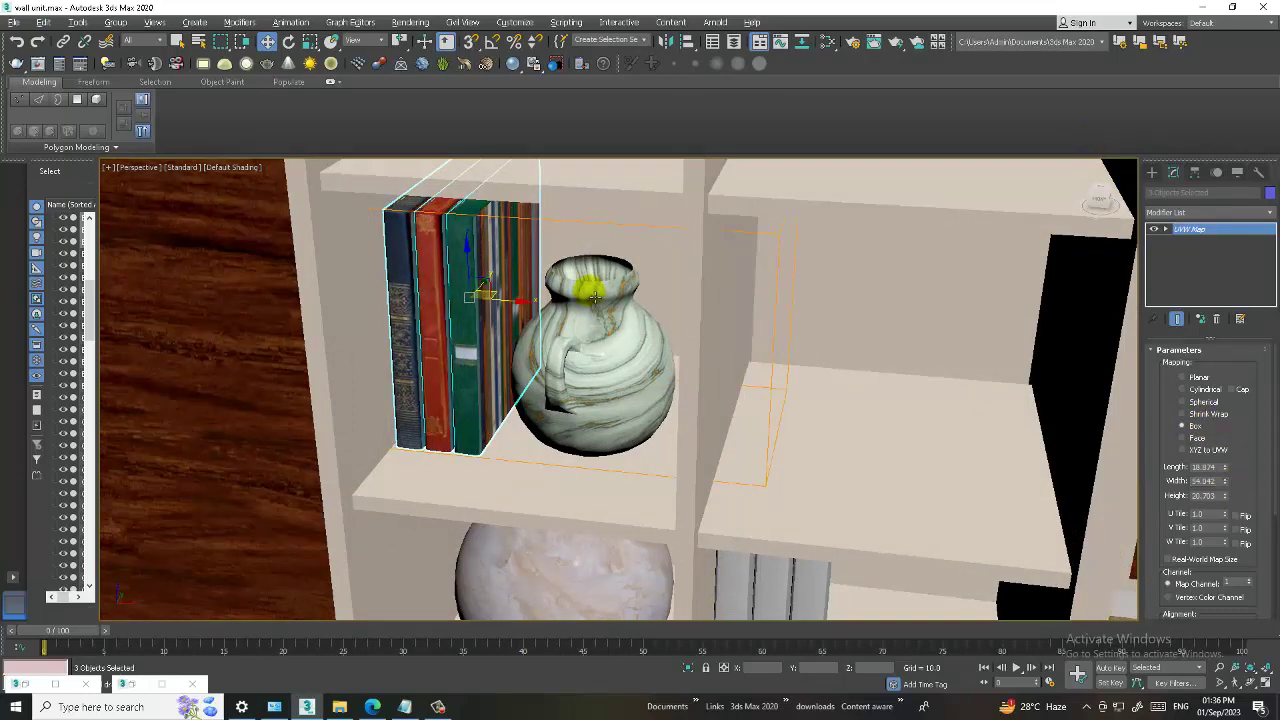
# Slide the UVW Map gizmo along X so the book spines line up
pyautogui.moveTo(585, 285)
pyautogui.keyDown('alt'); pyautogui.mouseDown(button='middle')
pyautogui.moveTo(562, 322)
pyautogui.moveTo(529, 323)
pyautogui.mouseUp(button='middle'); pyautogui.keyUp('alt')
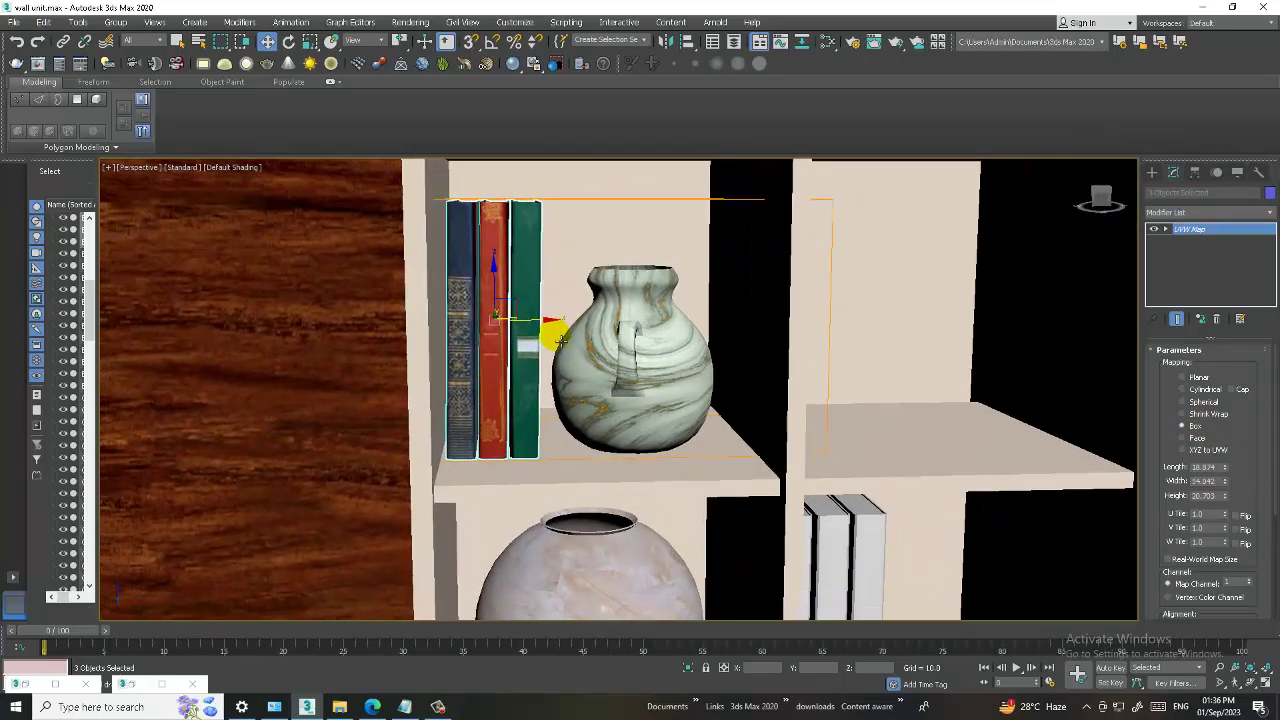
pyautogui.click(1188, 238)
pyautogui.click(1168, 241)
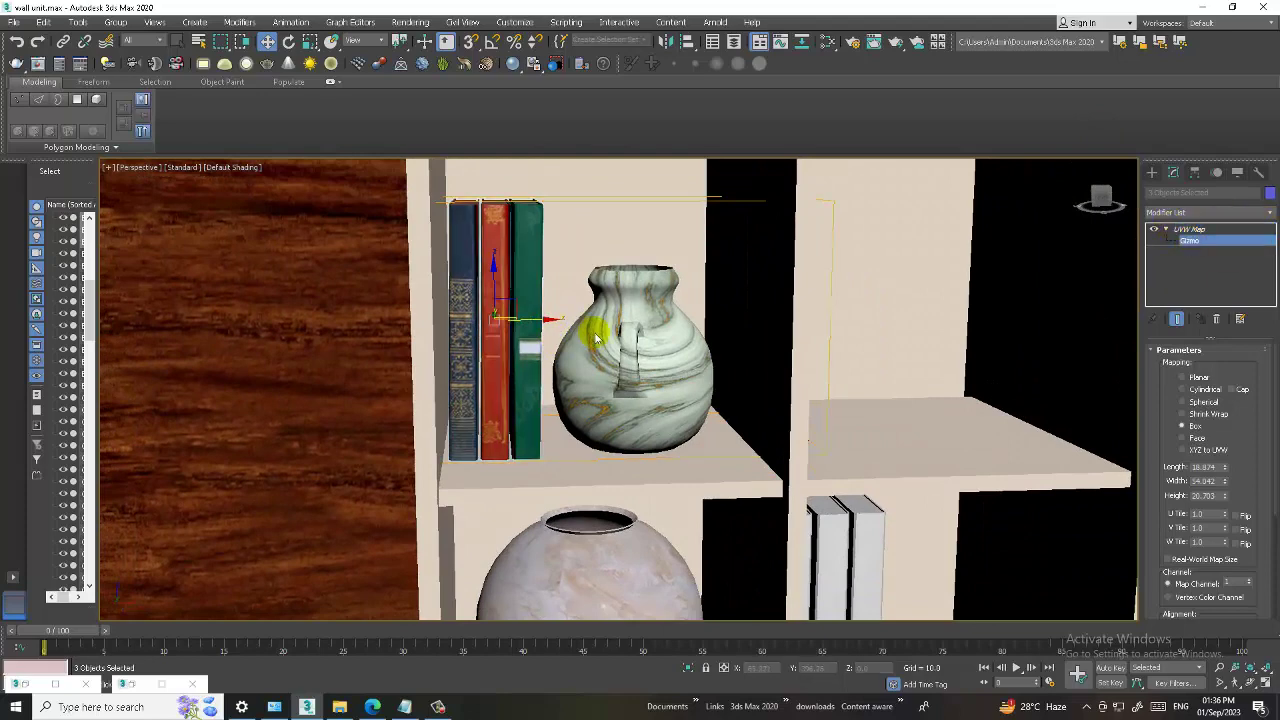
pyautogui.moveTo(543, 325); pyautogui.dragTo(534, 323)
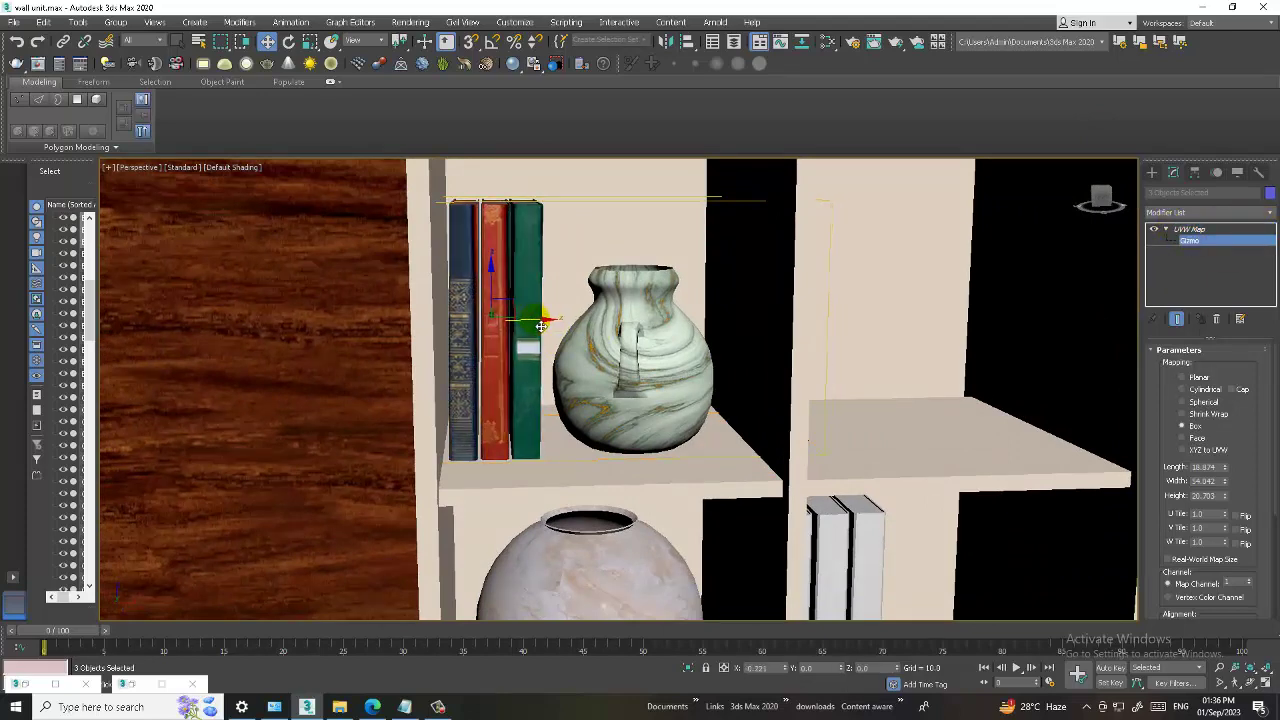
pyautogui.keyDown('alt'); pyautogui.moveTo(566, 335); pyautogui.dragTo(530, 329, button='middle'); pyautogui.keyUp('alt')
pyautogui.moveTo(550, 327); pyautogui.dragTo(545, 328)
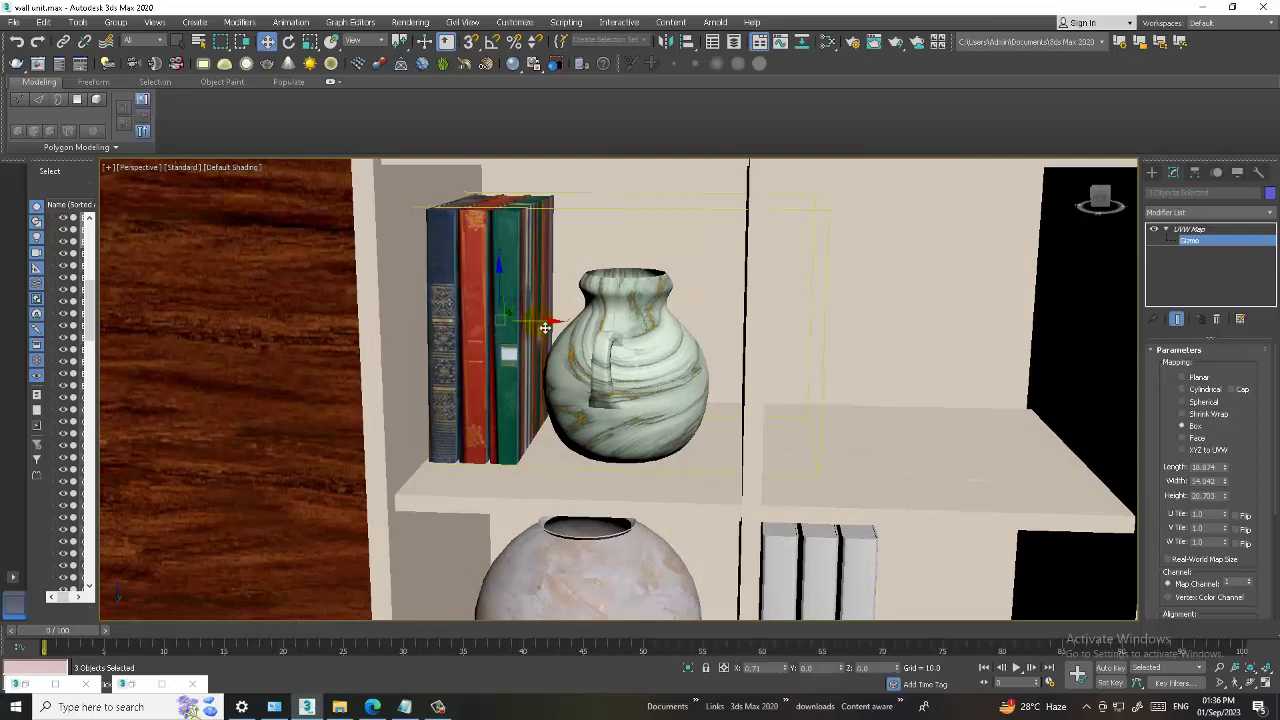
# Convert the books to Editable Poly and select the green book's top face in Polygon mode
pyautogui.keyDown('alt'); pyautogui.moveTo(539, 327); pyautogui.dragTo(528, 316, button='middle'); pyautogui.keyUp('alt')
pyautogui.rightClick(510, 225)
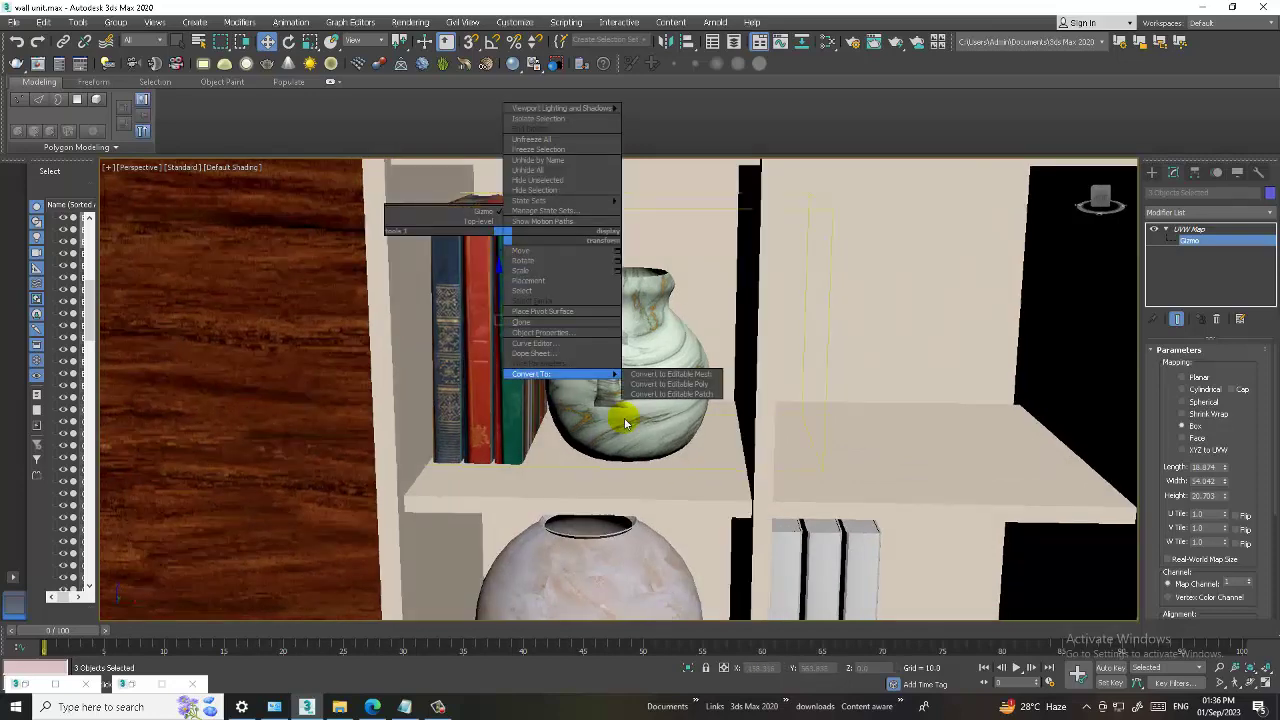
pyautogui.click(706, 378)
pyautogui.moveTo(710, 388)
pyautogui.keyDown('alt'); pyautogui.mouseDown(button='middle')
pyautogui.moveTo(575, 294)
pyautogui.moveTo(565, 318)
pyautogui.moveTo(500, 292)
pyautogui.mouseUp(button='middle'); pyautogui.keyUp('alt')
pyautogui.scroll(5, 570, 294)
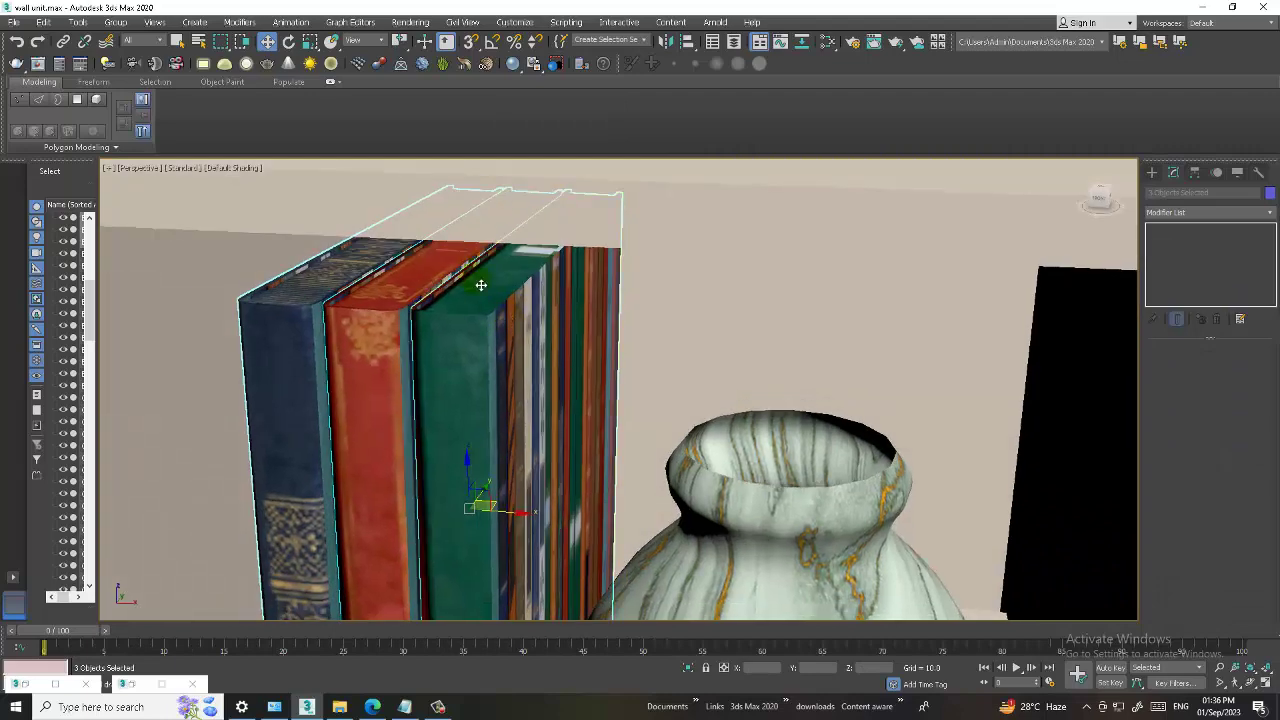
pyautogui.click(484, 290)
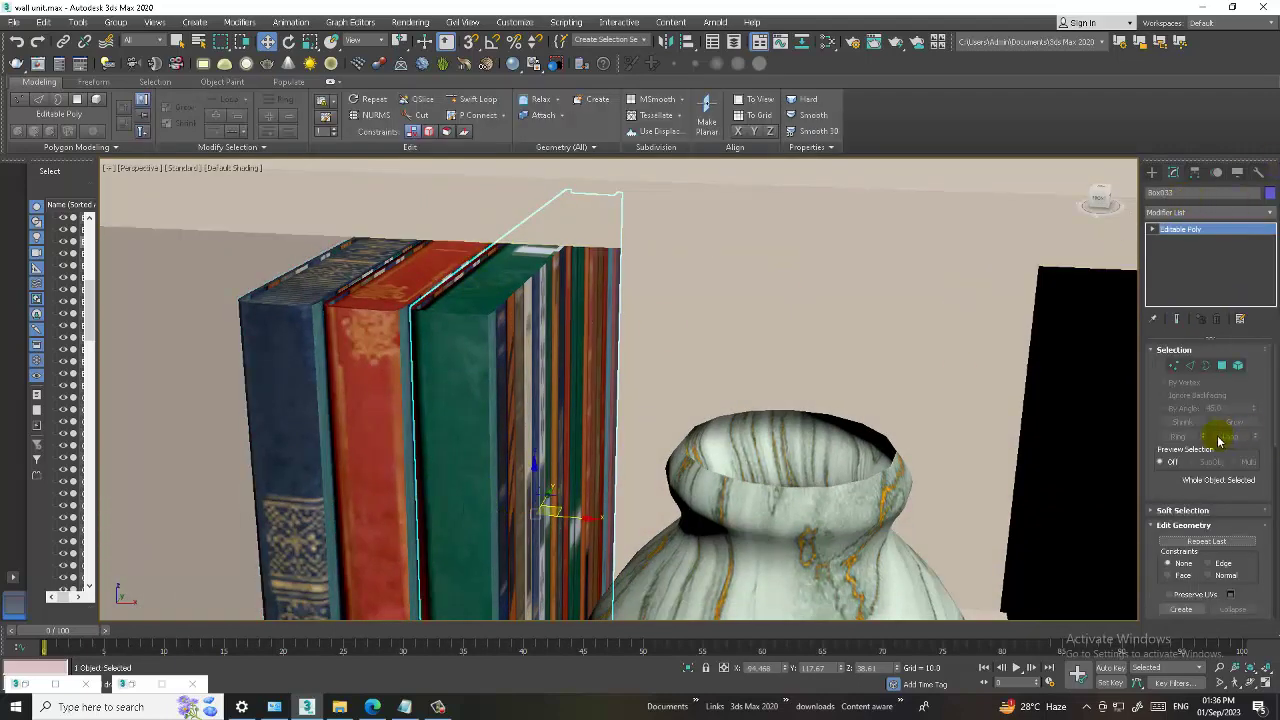
pyautogui.click(1222, 367)
pyautogui.click(480, 287)
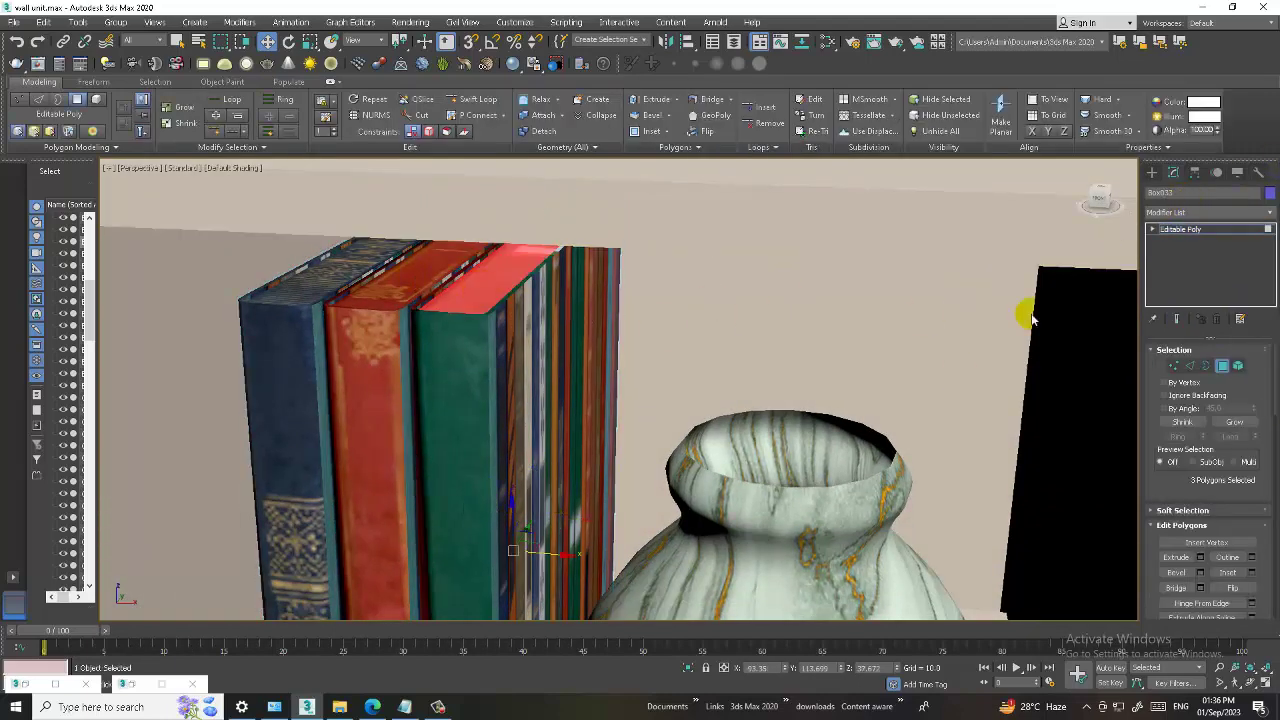
# Find and select the 'pages' VRayMtl in Slate, then minimize the editor
pyautogui.press('m')
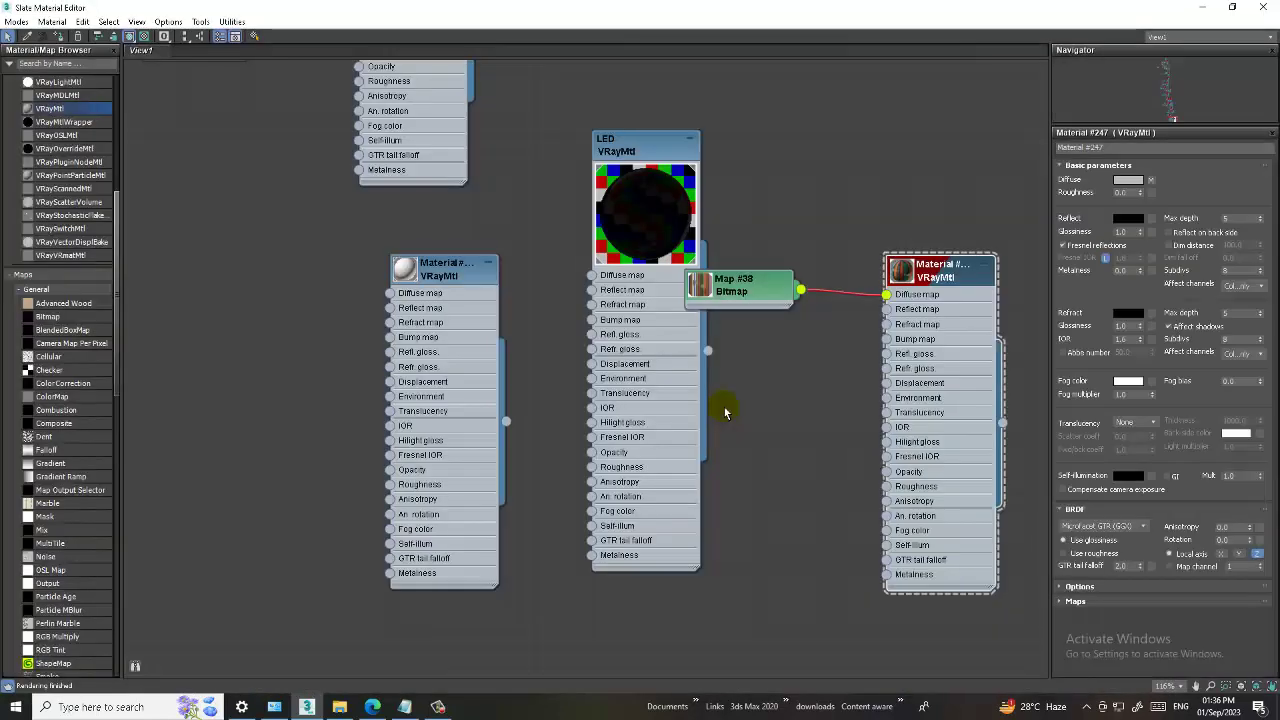
pyautogui.moveTo(668, 259); pyautogui.dragTo(706, 403, button='middle')
pyautogui.moveTo(734, 200); pyautogui.dragTo(749, 549, button='middle')
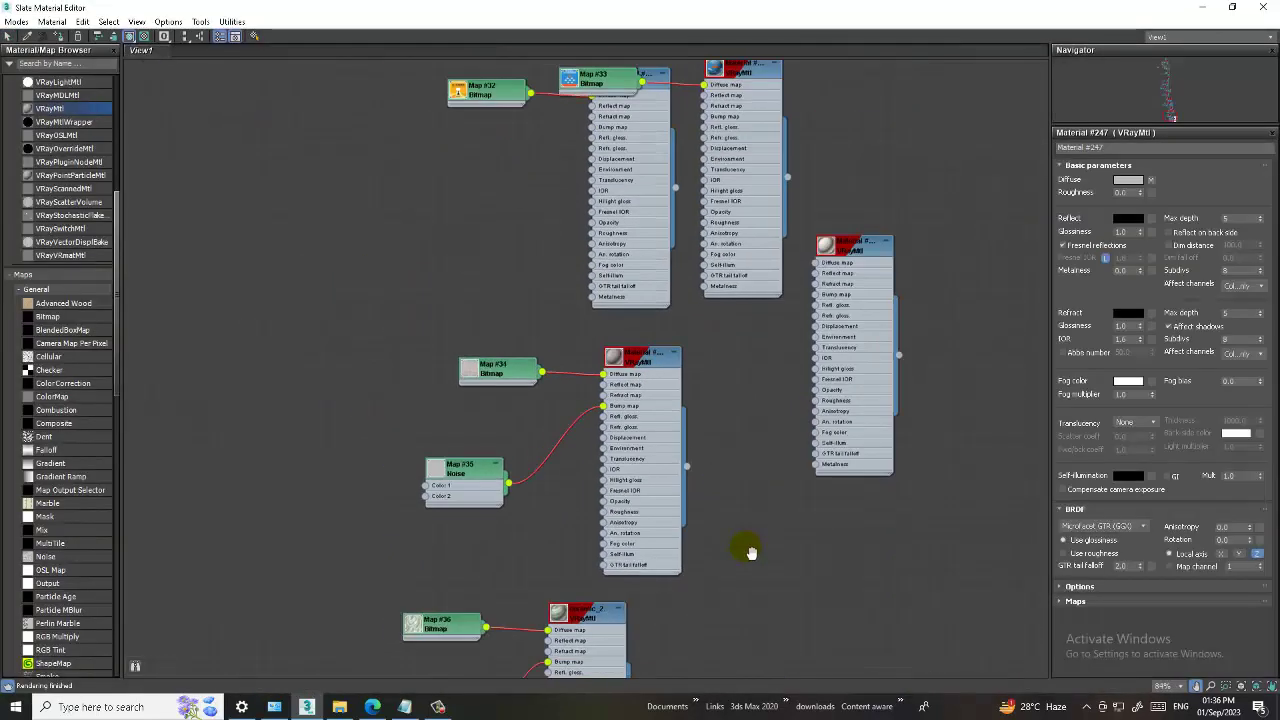
pyautogui.moveTo(697, 330); pyautogui.dragTo(700, 471, button='middle')
pyautogui.moveTo(666, 211); pyautogui.dragTo(666, 294, button='middle')
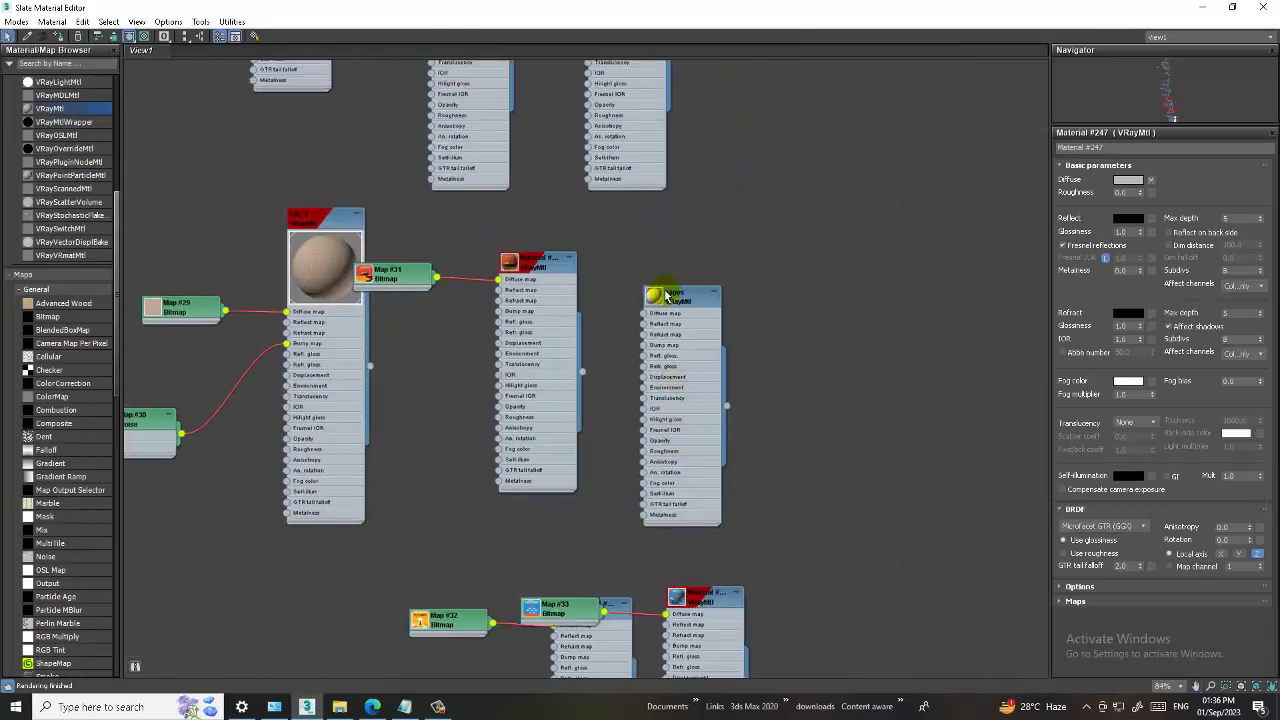
pyautogui.click(688, 302)
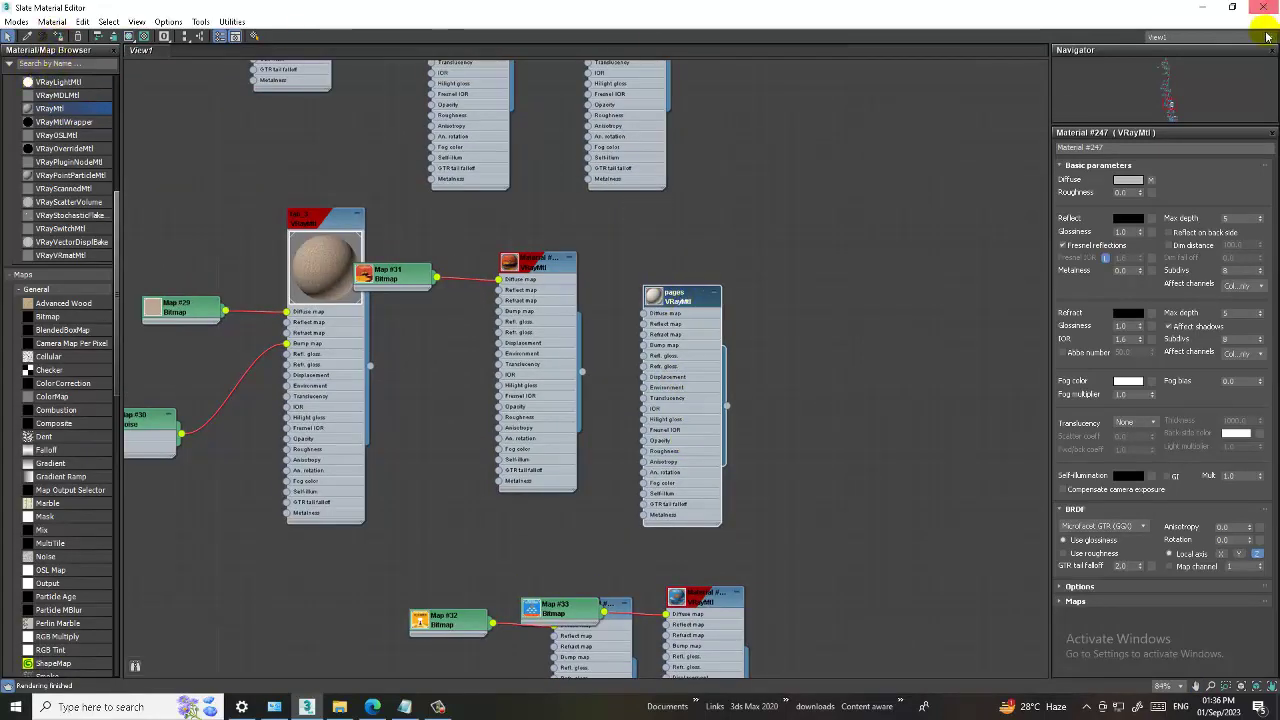
pyautogui.click(1232, 7)
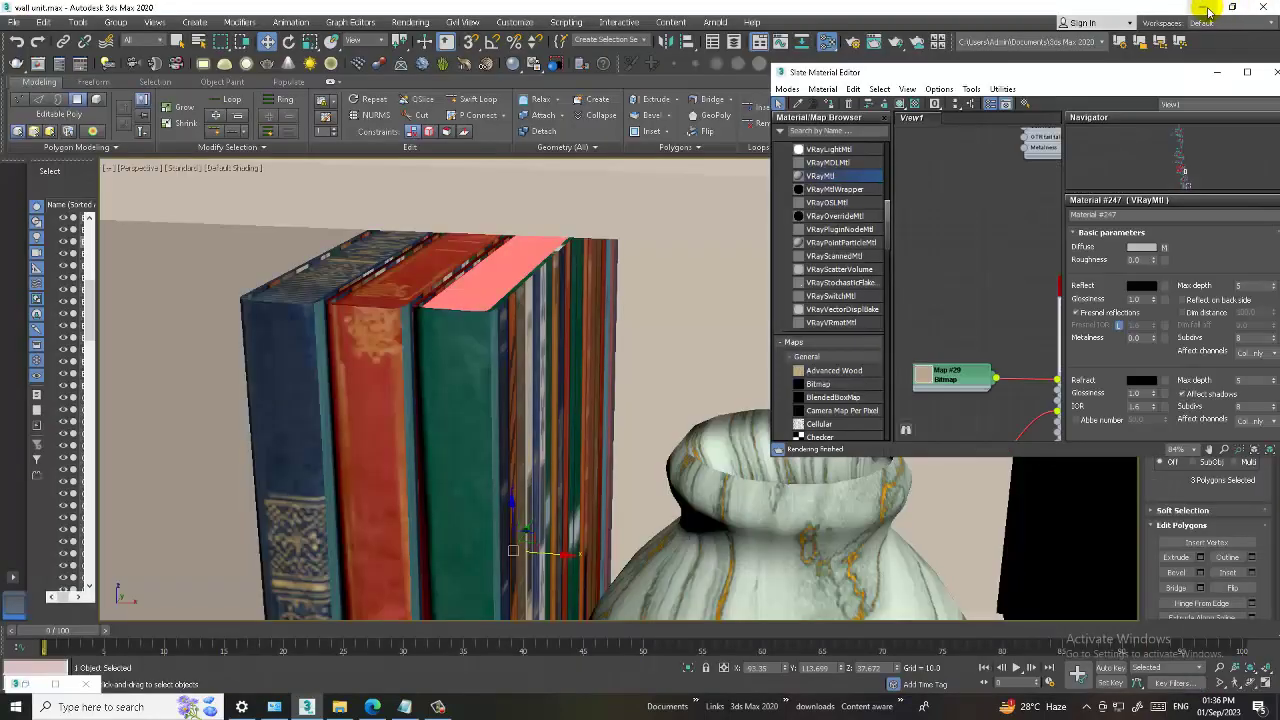
pyautogui.click(1218, 72)
# Select the red book's top polygons in Polygon mode
pyautogui.click(1207, 232)
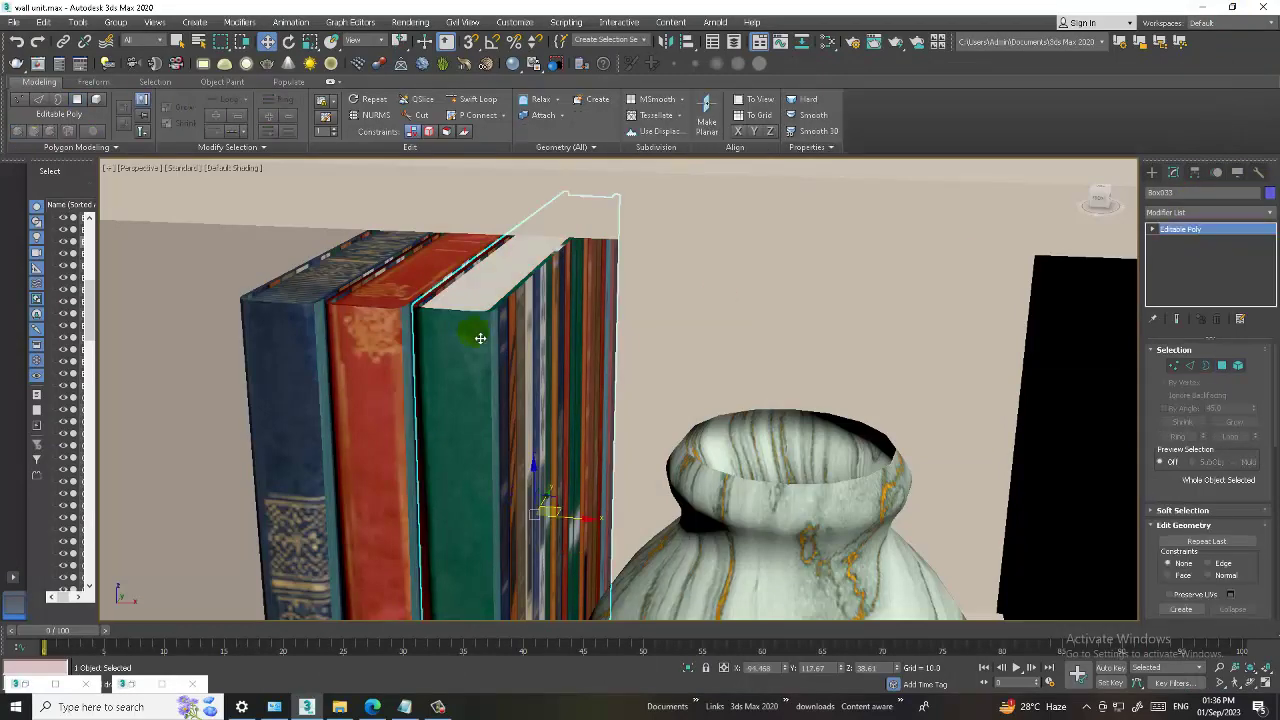
pyautogui.click(400, 332)
pyautogui.click(1221, 367)
pyautogui.click(414, 287)
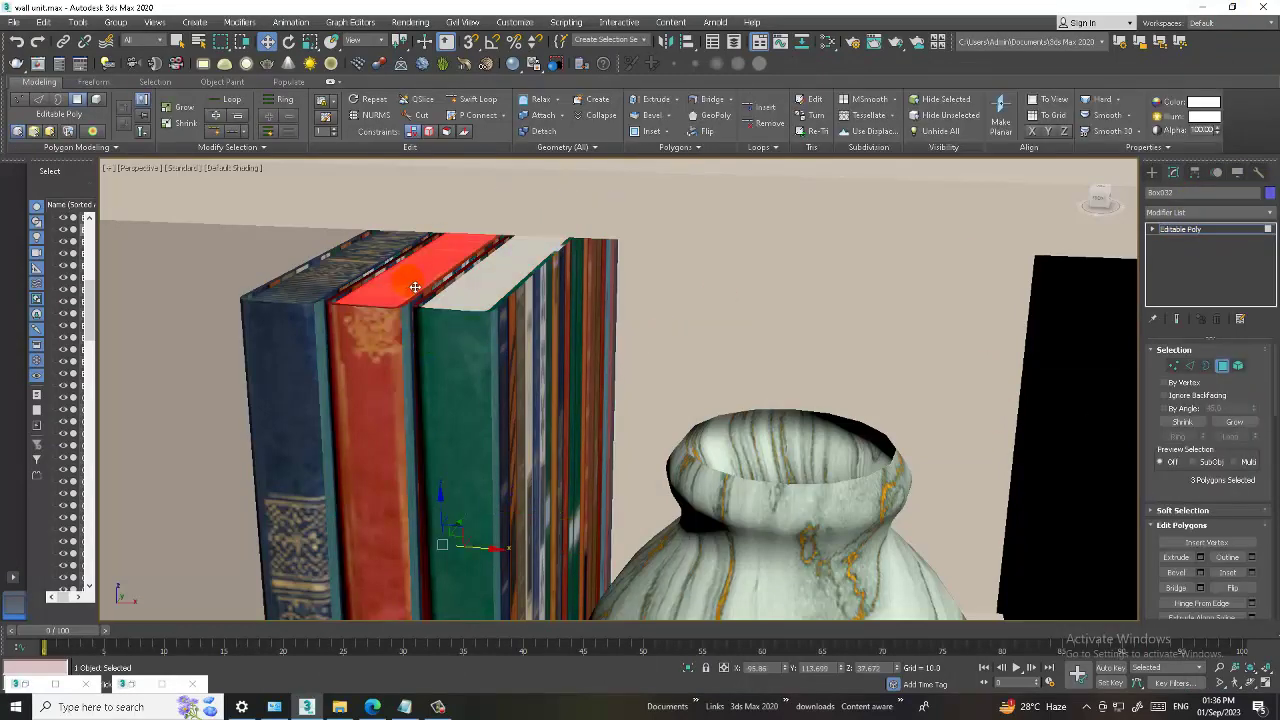
# Select the blue book's faces in Polygon mode, then close the Slate Material Editor
pyautogui.press('m')
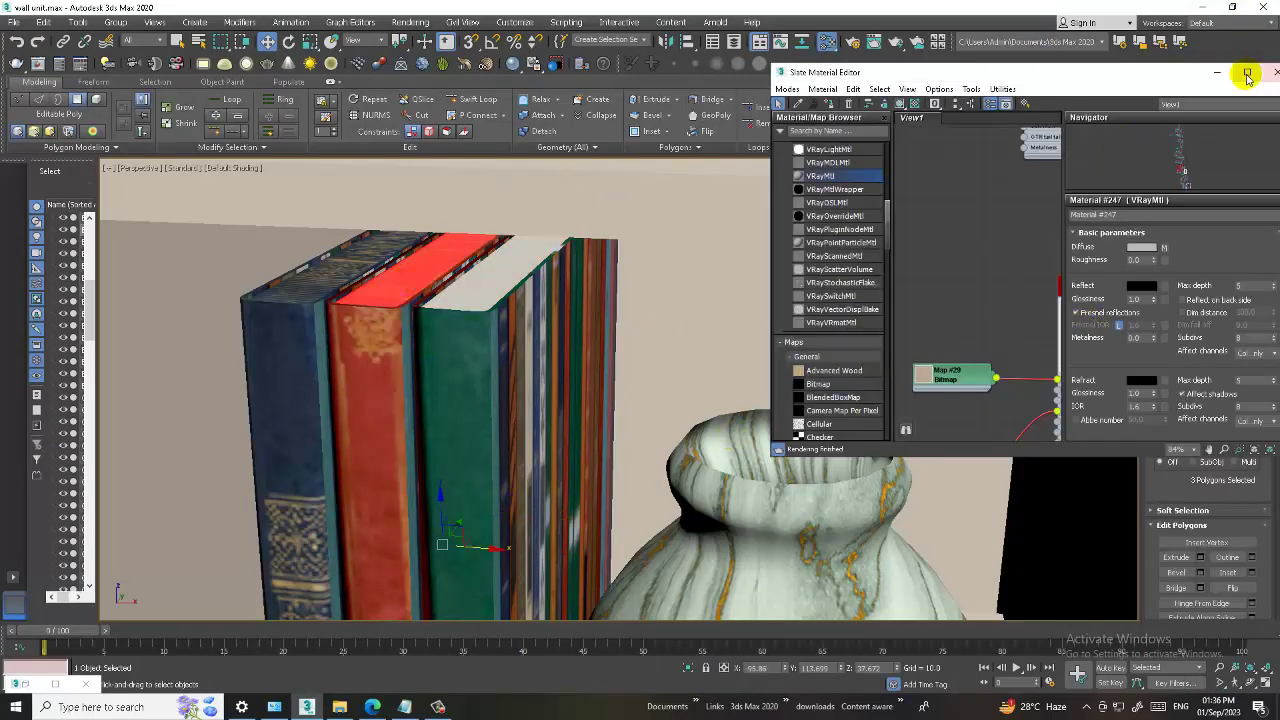
pyautogui.click(1244, 73)
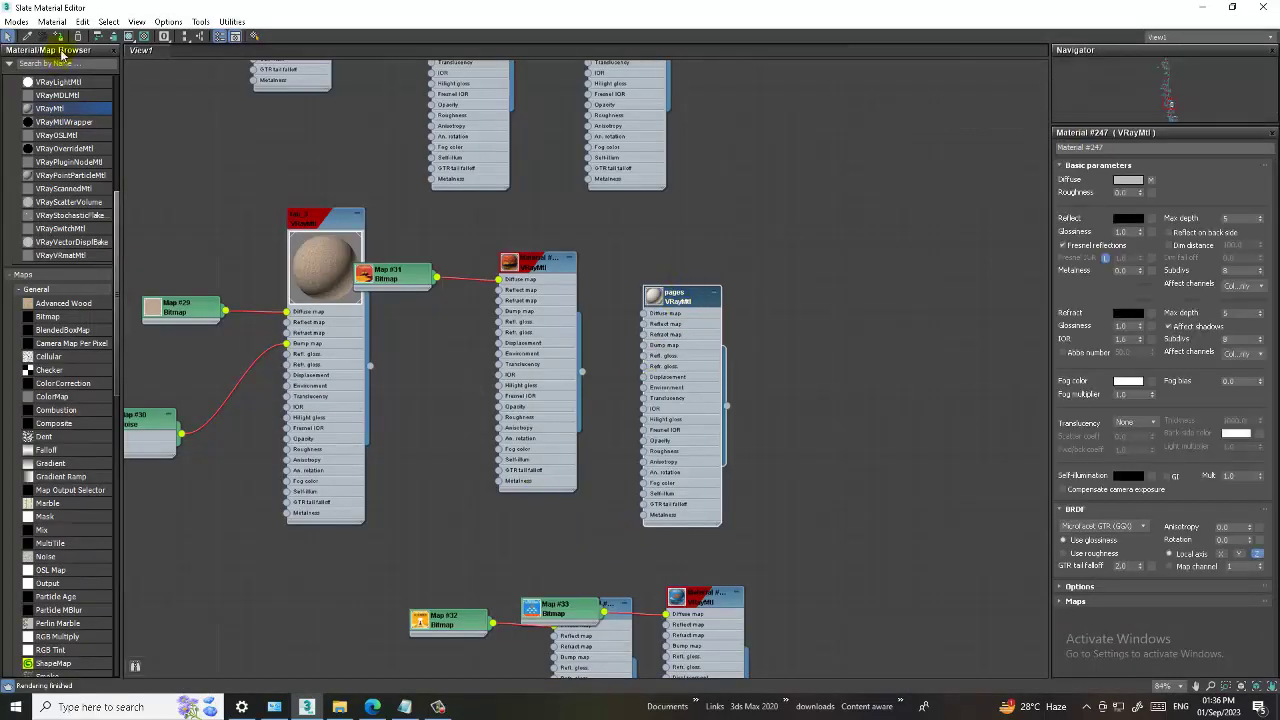
pyautogui.click(1232, 7)
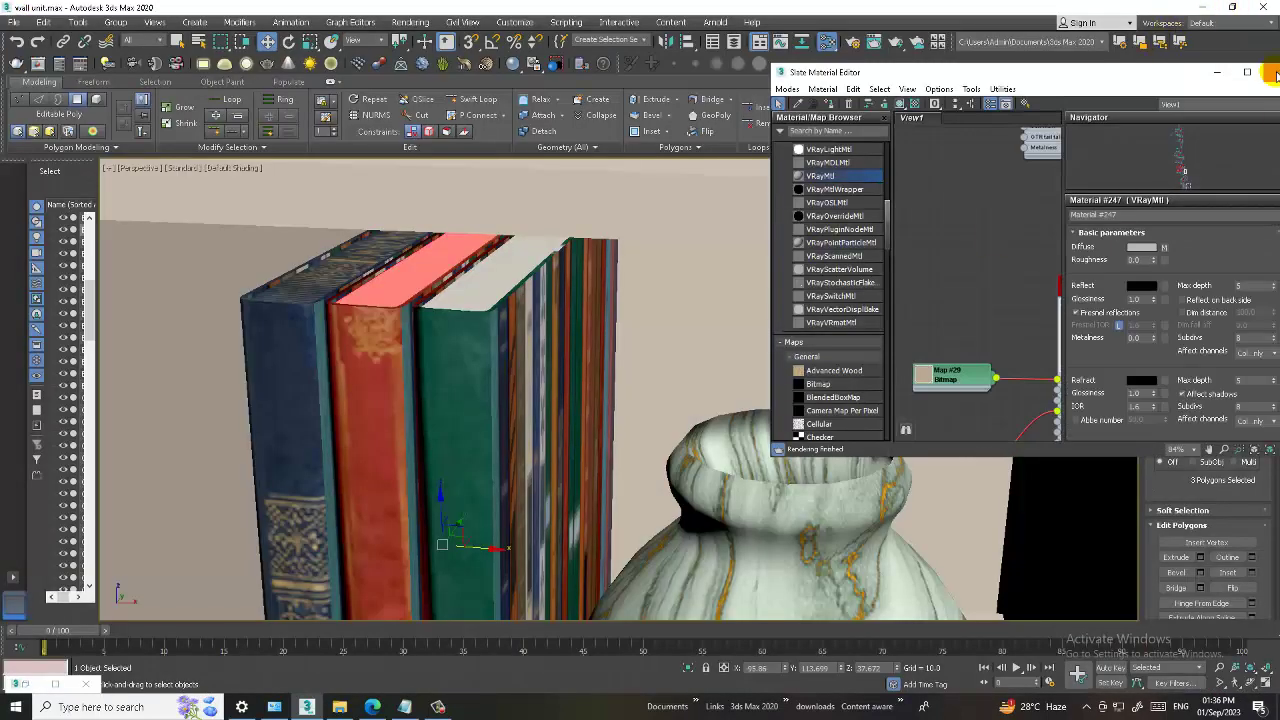
pyautogui.moveTo(1072, 84); pyautogui.dragTo(958, 367)
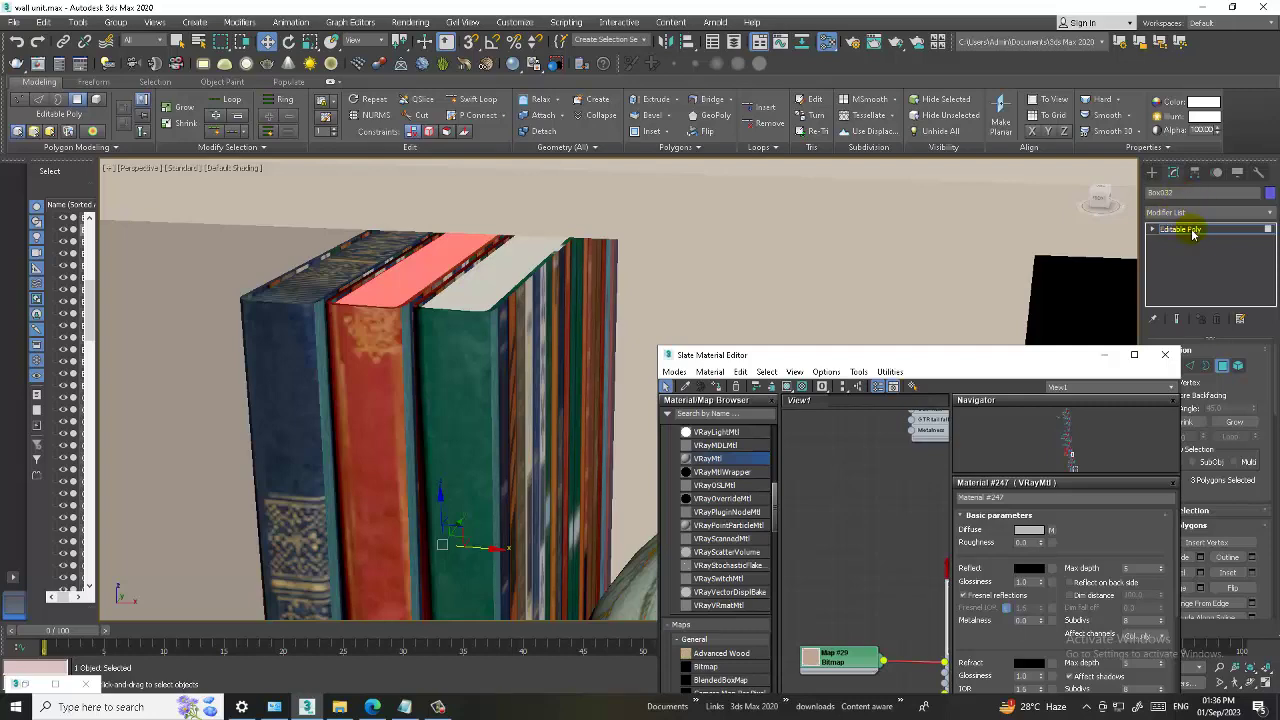
pyautogui.click(1192, 234)
pyautogui.click(301, 313)
pyautogui.press('4')
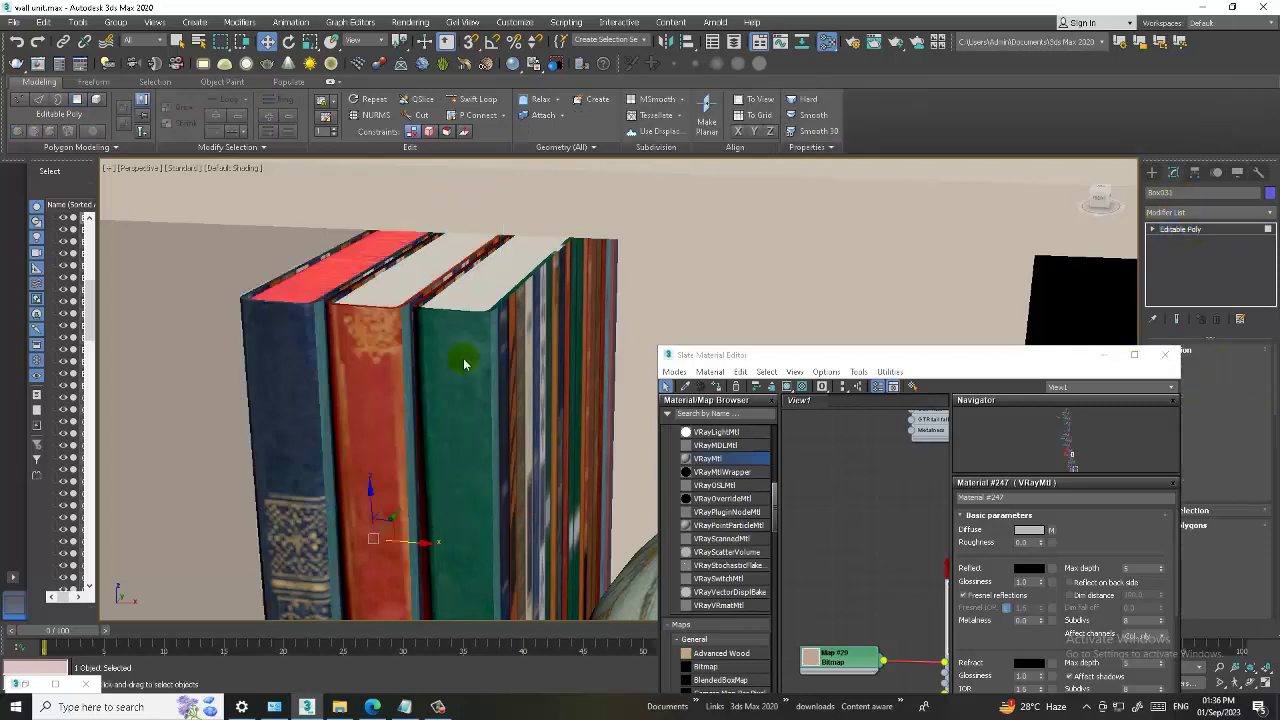
pyautogui.doubleClick(877, 354)
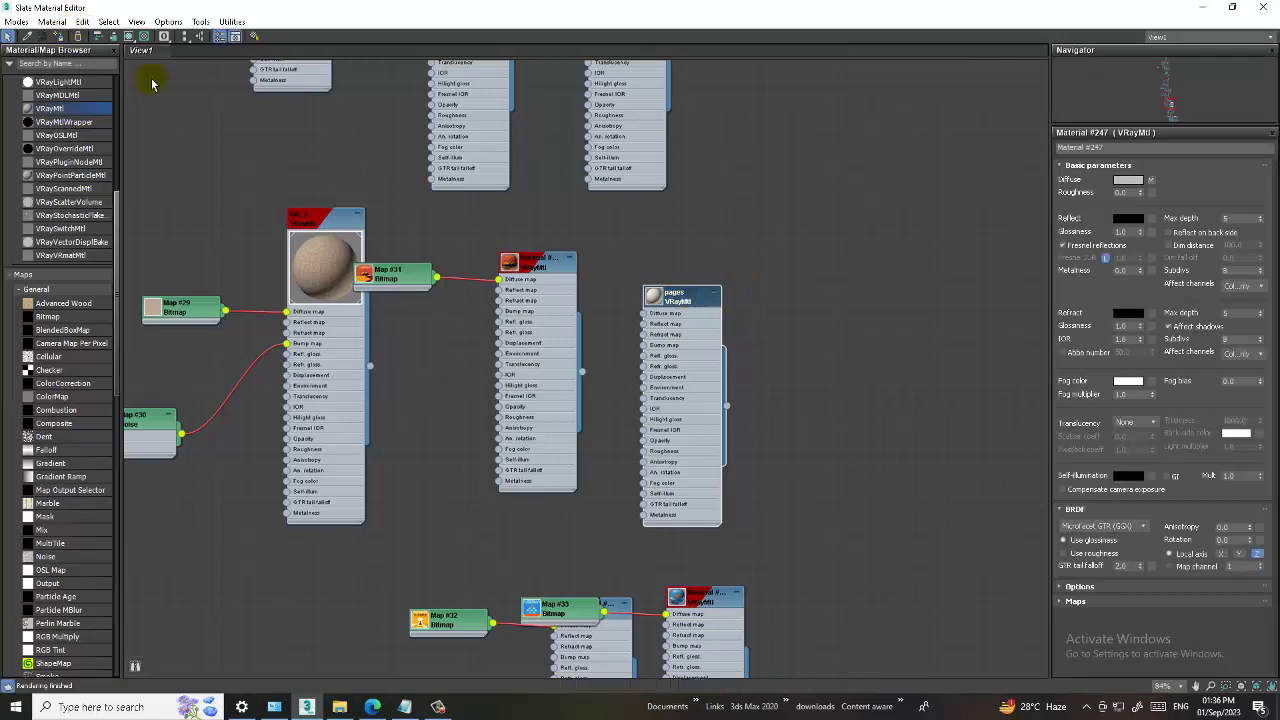
pyautogui.click(1199, 8)
# Zoom out and select the plain white books on the lower shelf
pyautogui.scroll(-5, 697, 294)
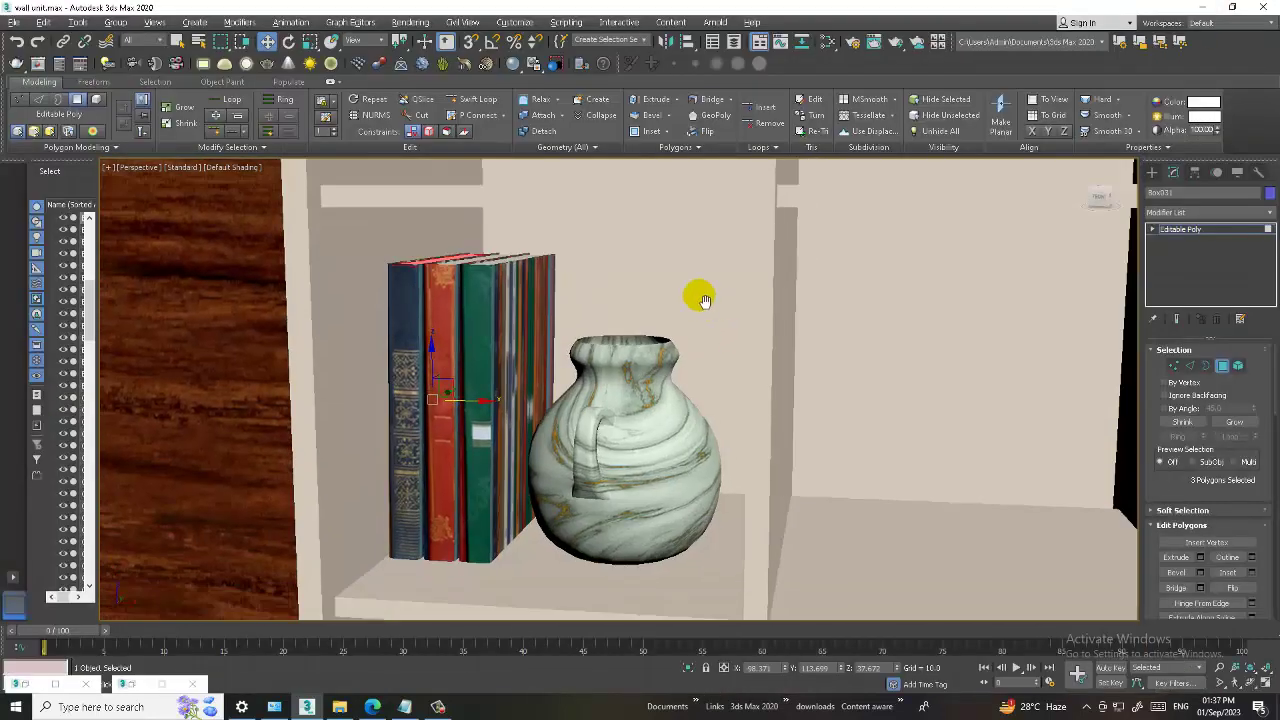
pyautogui.scroll(-3, 691, 323)
pyautogui.scroll(-4, 708, 328)
pyautogui.scroll(-2, 706, 343)
pyautogui.scroll(4, 706, 343)
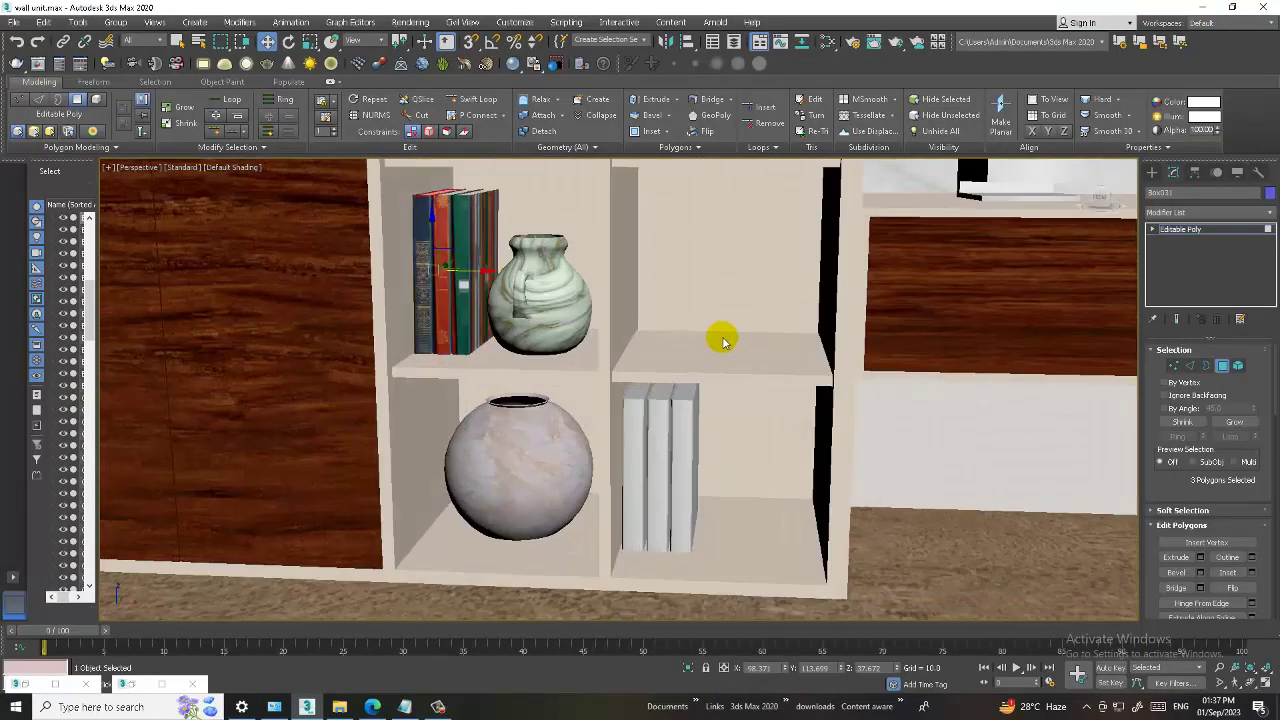
pyautogui.click(660, 440)
pyautogui.scroll(3, 663, 426)
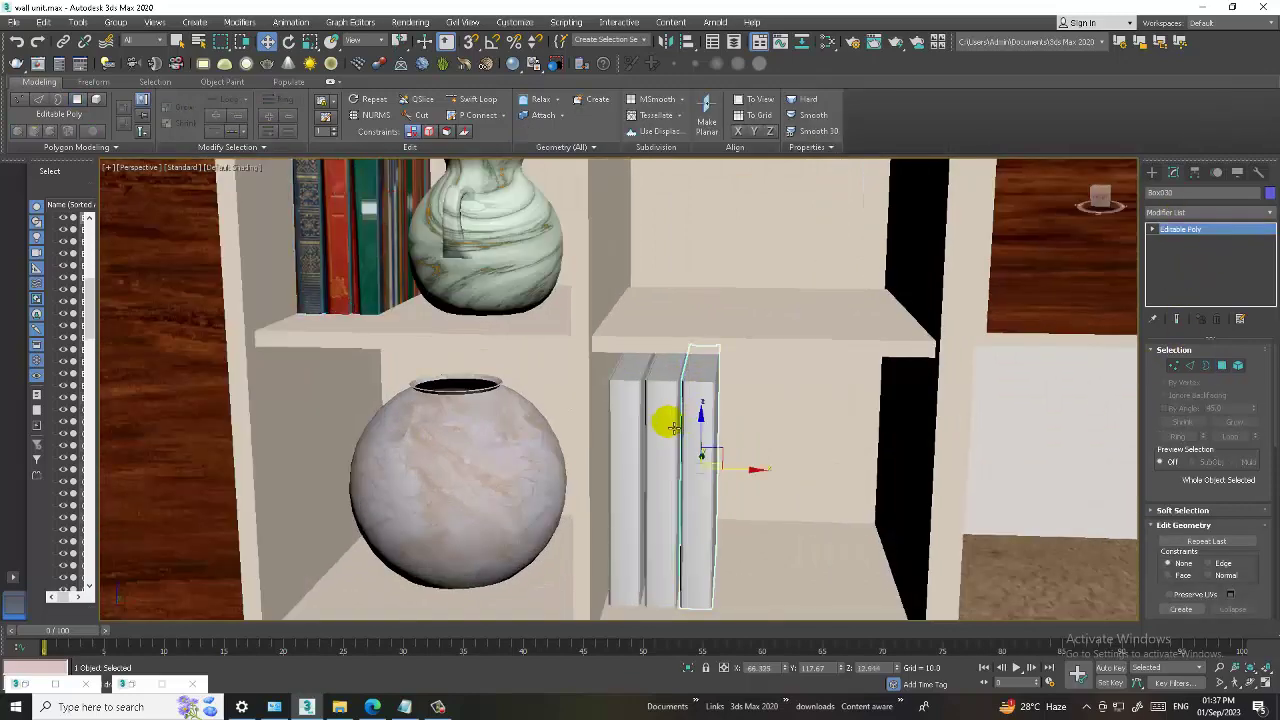
pyautogui.keyDown('ctrl'); pyautogui.click(624, 425); pyautogui.keyUp('ctrl')
# In Slate, drag a spare unused VRayMtl node to the lower right of the canvas
pyautogui.press('m')
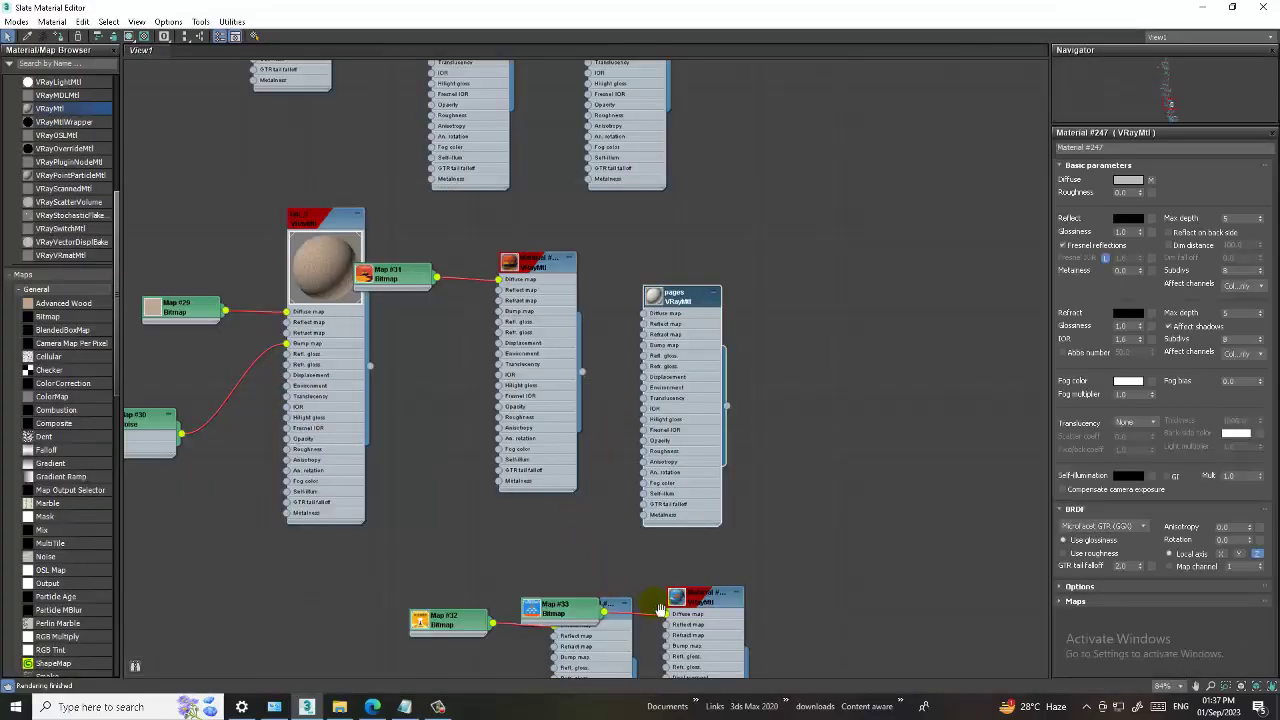
pyautogui.moveTo(660, 610); pyautogui.dragTo(662, 525, button='middle')
pyautogui.moveTo(743, 520); pyautogui.dragTo(748, 249, button='middle')
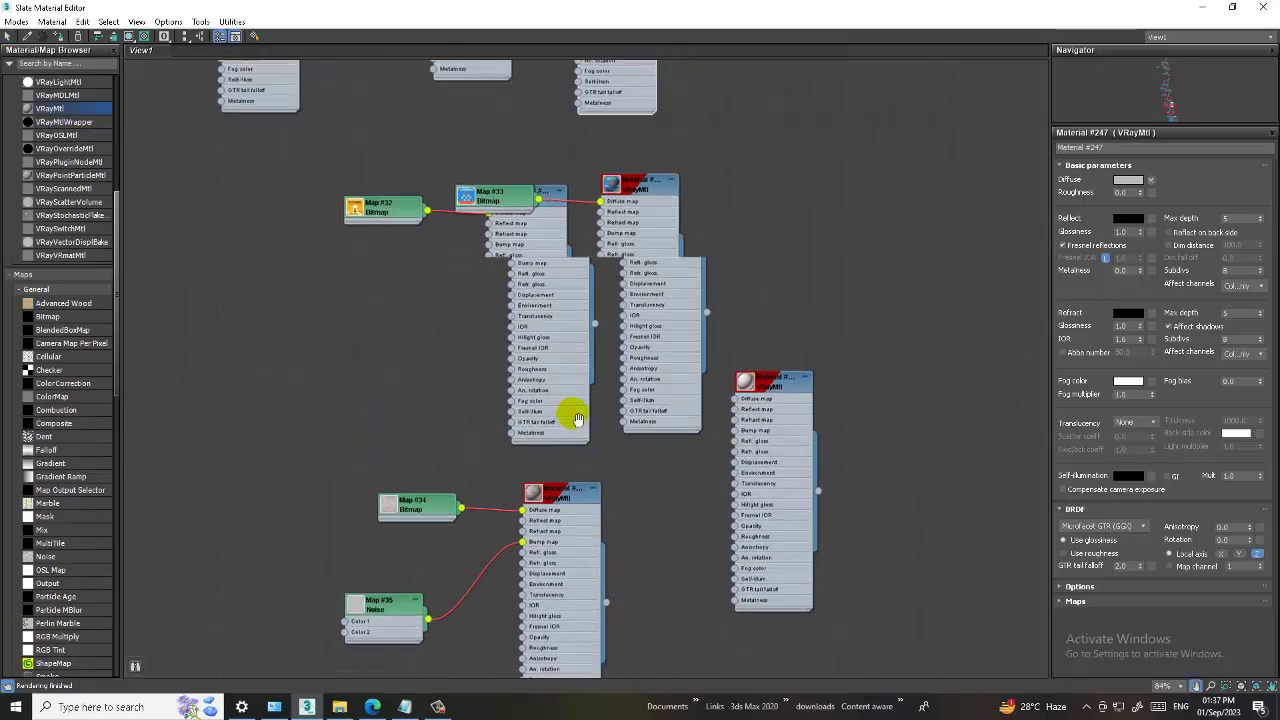
pyautogui.moveTo(571, 414); pyautogui.dragTo(483, 375, button='middle')
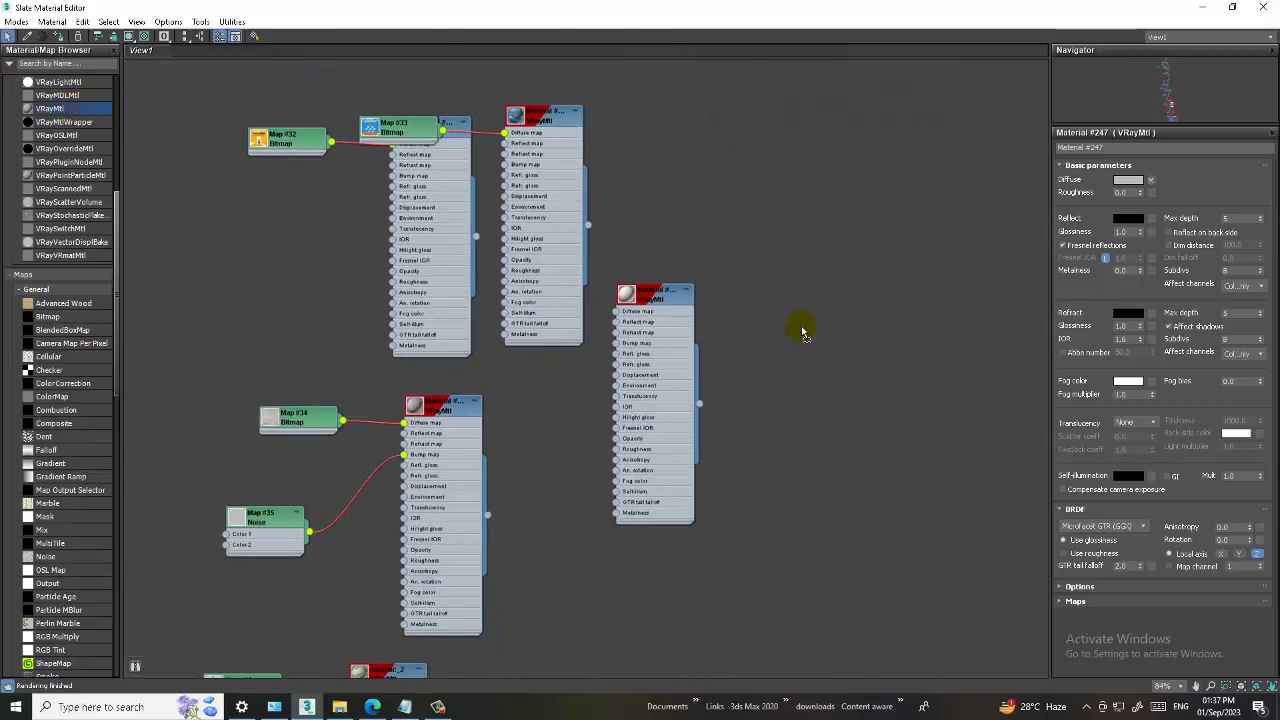
pyautogui.scroll(-3, 697, 583)
pyautogui.moveTo(666, 471); pyautogui.dragTo(606, 186, button='middle')
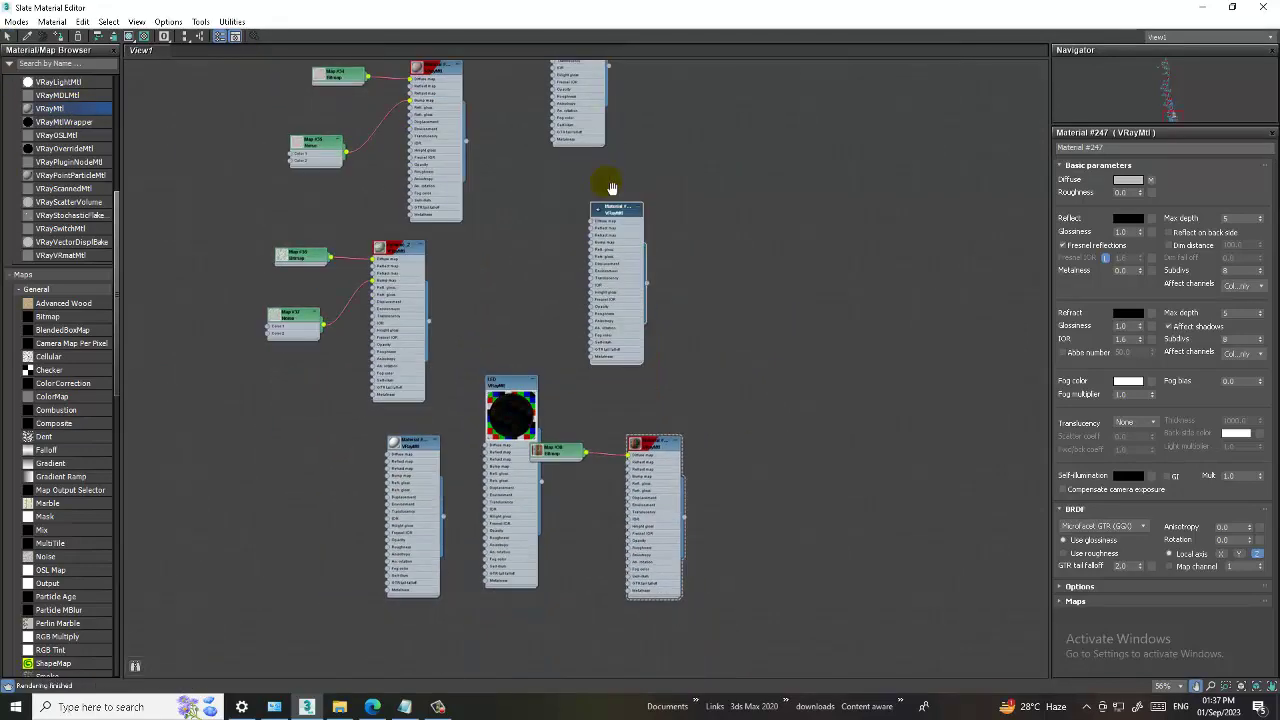
pyautogui.moveTo(625, 231)
pyautogui.mouseDown()
pyautogui.moveTo(837, 461)
pyautogui.moveTo(760, 450)
pyautogui.mouseUp()
pyautogui.scroll(2, 760, 450)
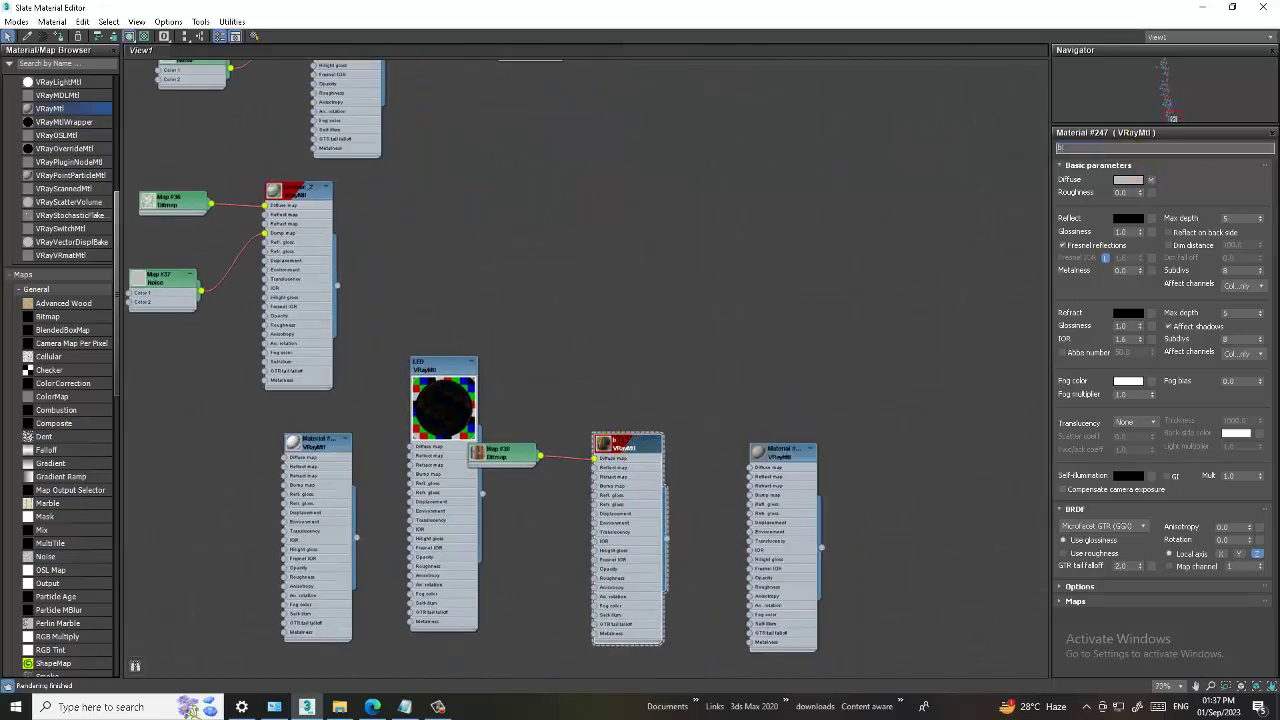
# Name Material #247 'books', give the empty VRayMtl a books_texture Bitmap diffuse, and assign it
pyautogui.write('ooks')
pyautogui.click(372, 707)
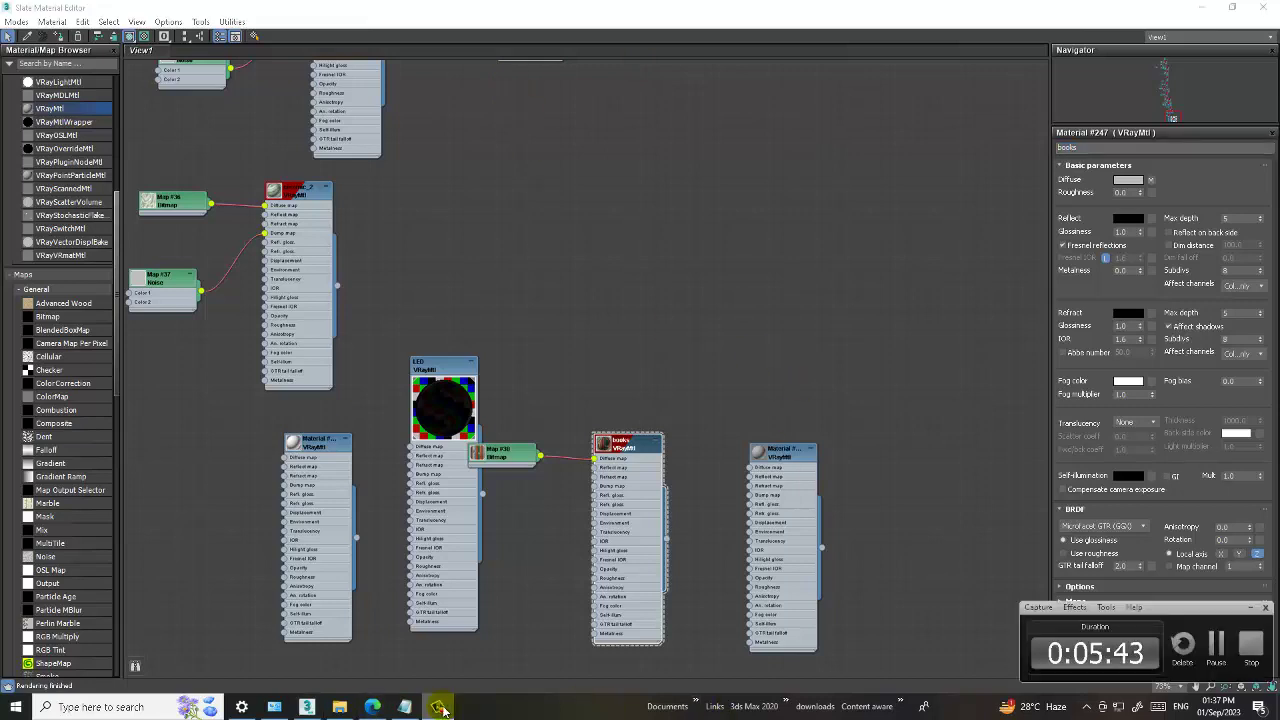
pyautogui.click(770, 458)
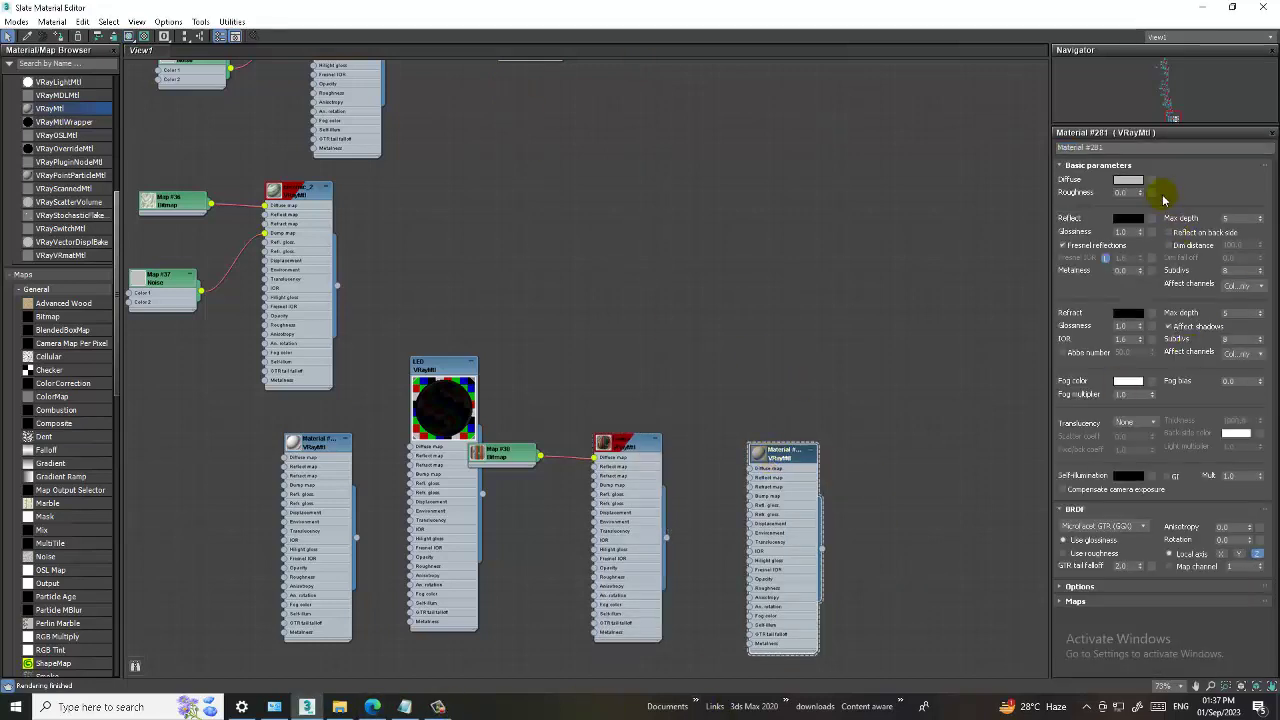
pyautogui.click(1163, 186)
pyautogui.doubleClick(567, 213)
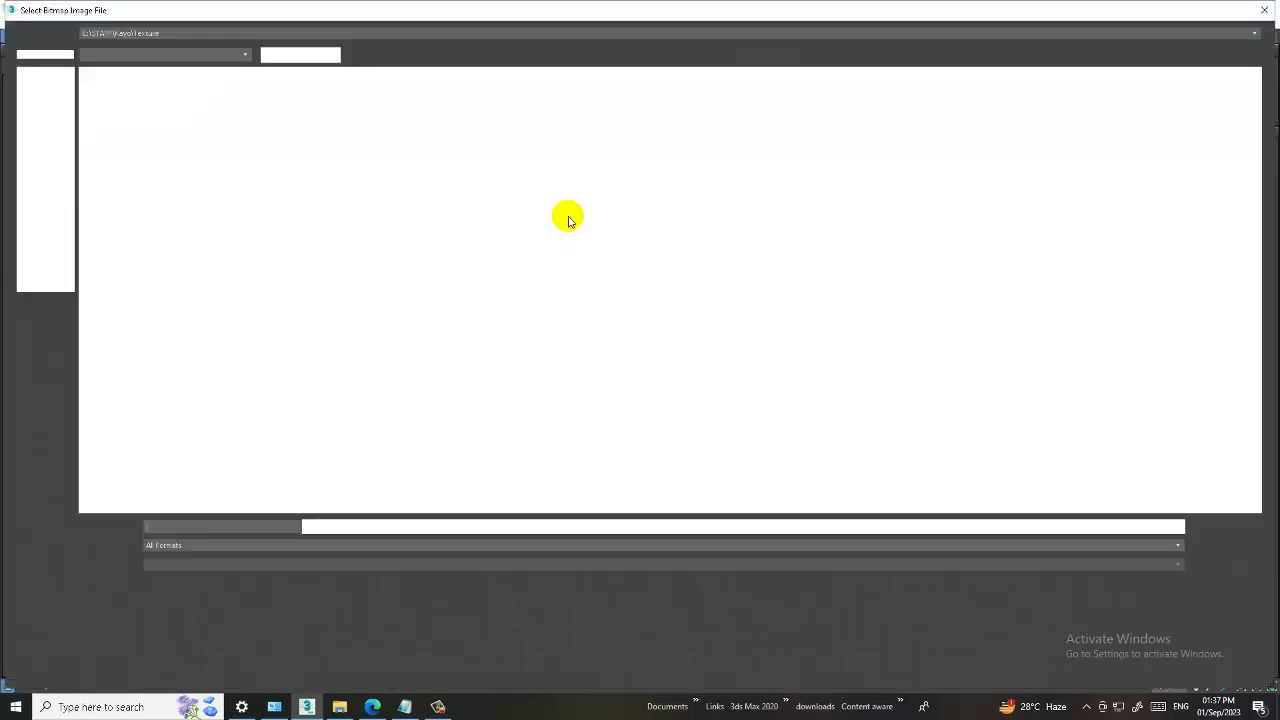
pyautogui.doubleClick(463, 145)
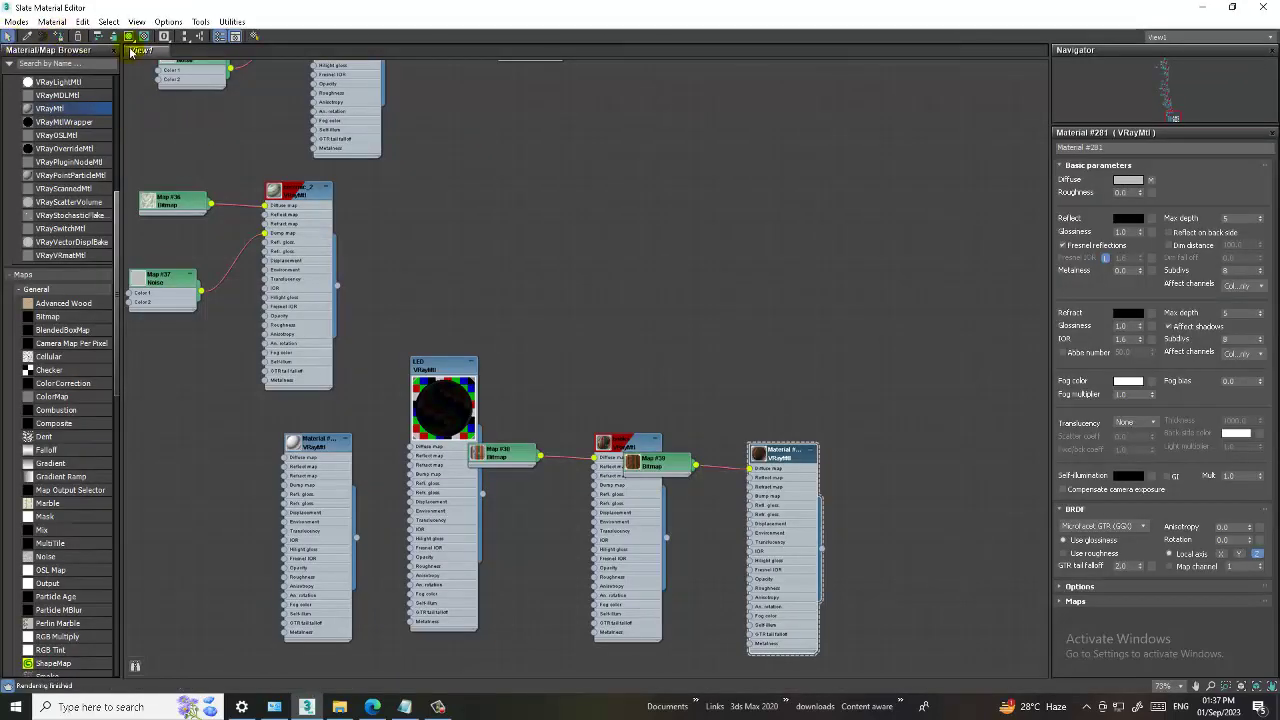
pyautogui.click(1258, 7)
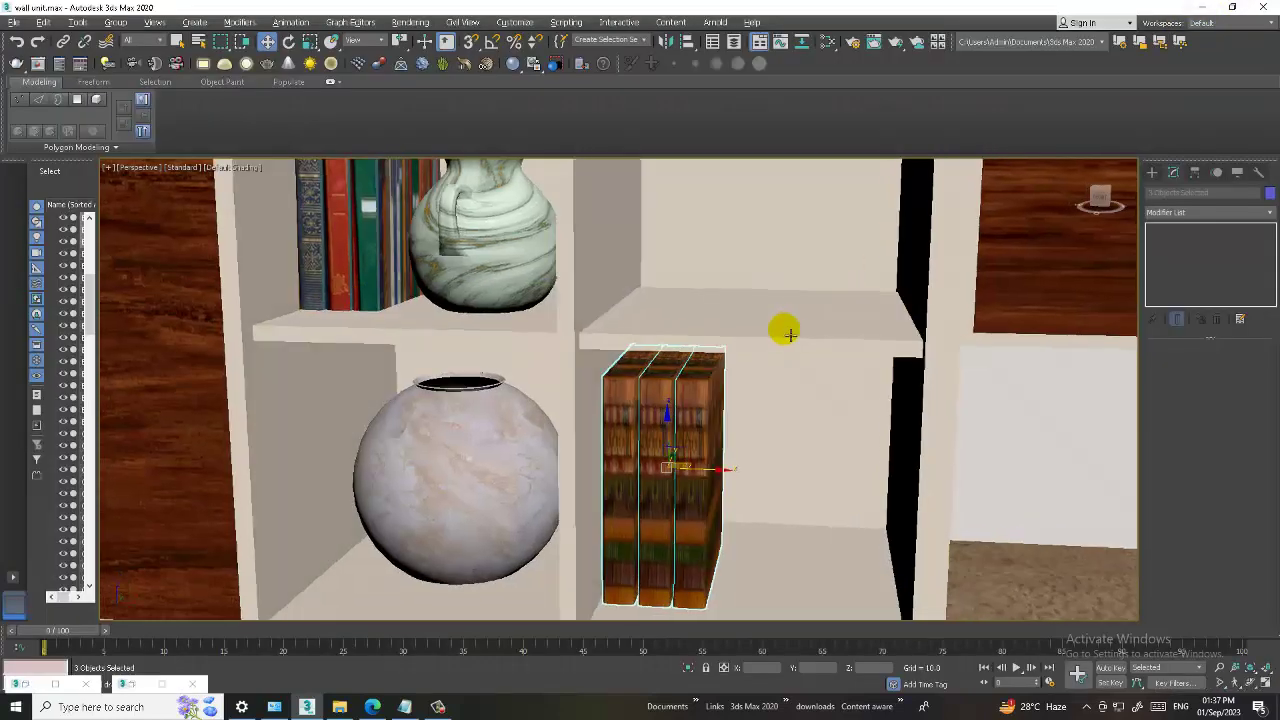
# Add a Box-mapped UVW Map modifier to the lower-shelf books and widen it
pyautogui.click(1210, 212)
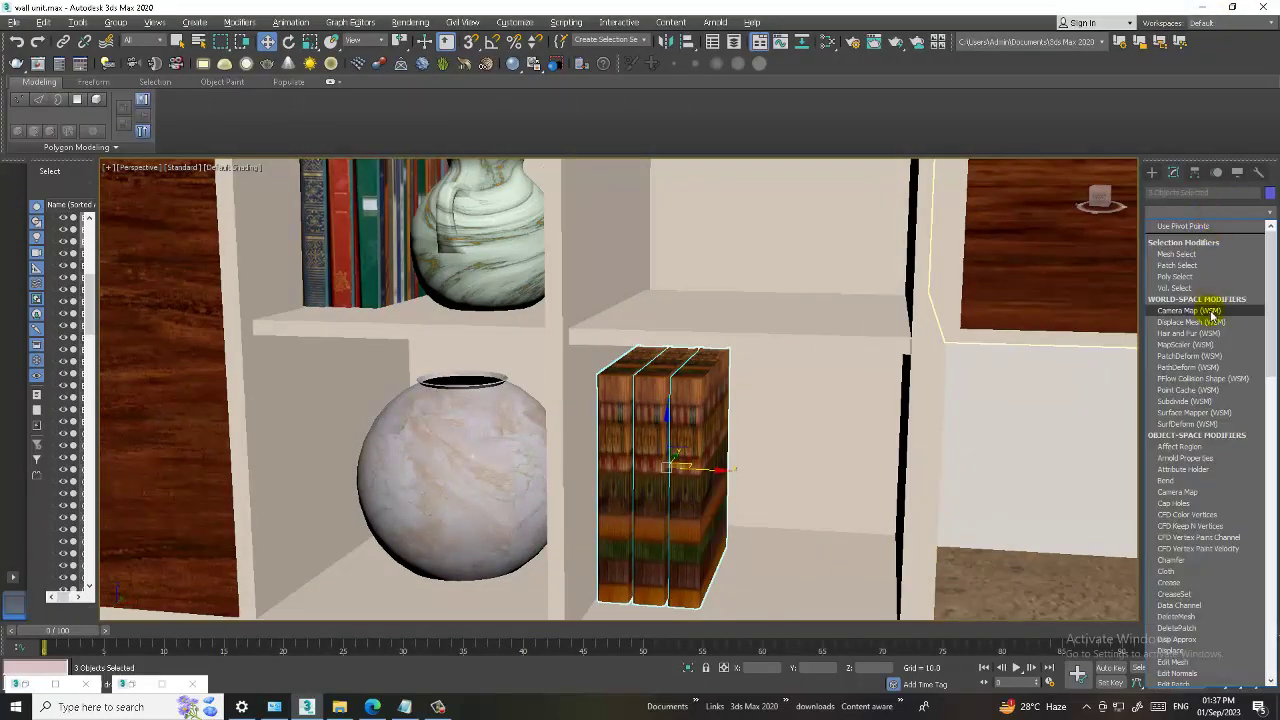
pyautogui.scroll(-10, 1160, 575)
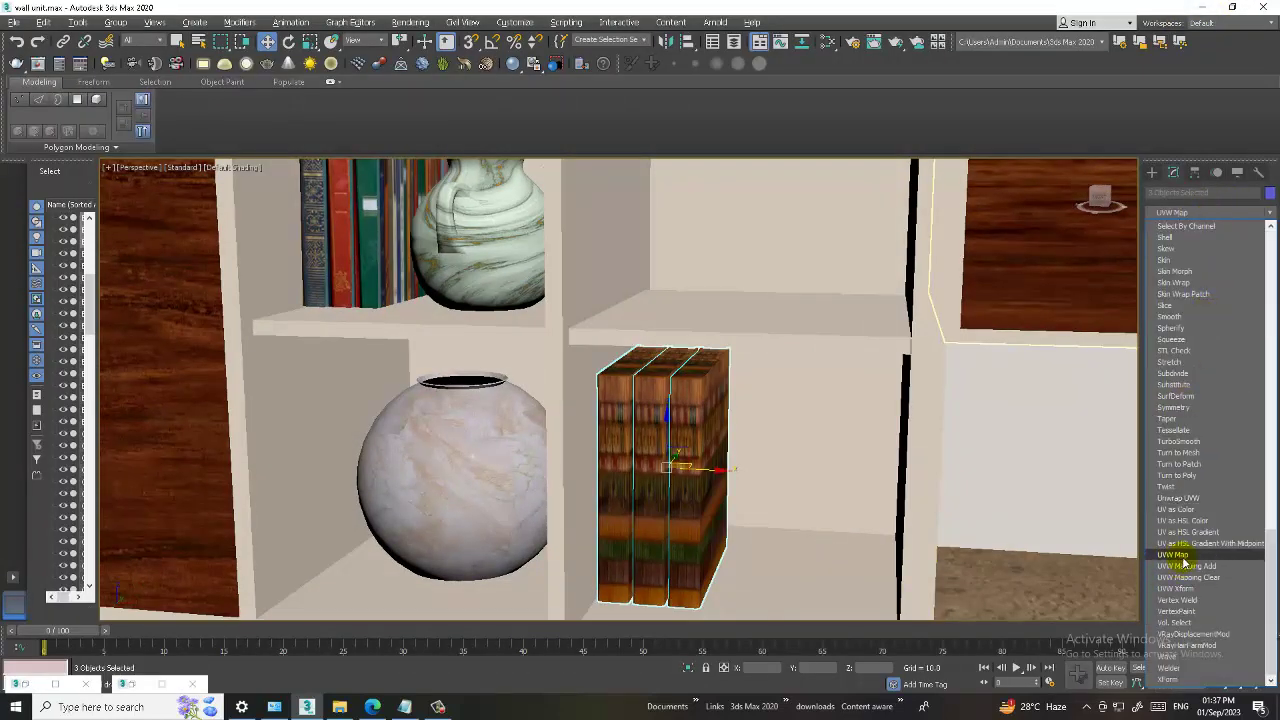
pyautogui.click(1173, 560)
pyautogui.click(1190, 427)
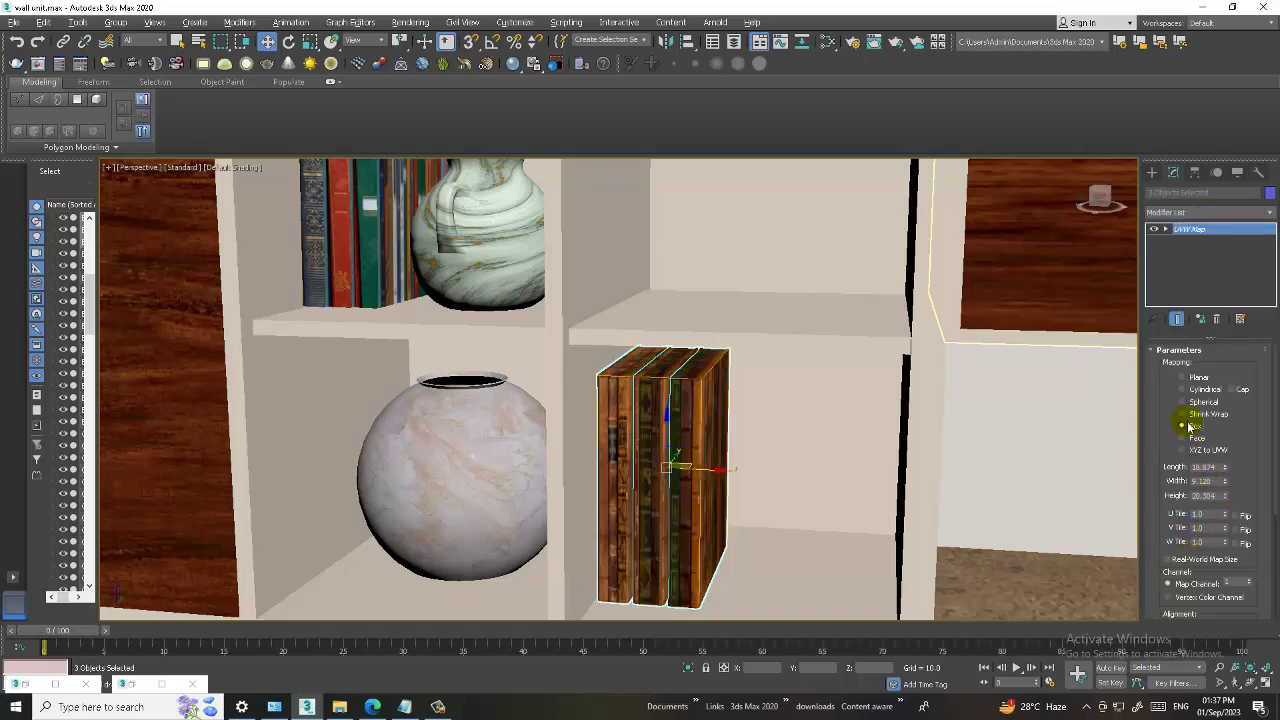
pyautogui.moveTo(1228, 484)
pyautogui.mouseDown()
pyautogui.moveTo(1216, 258)
pyautogui.moveTo(1250, 342)
pyautogui.mouseUp()
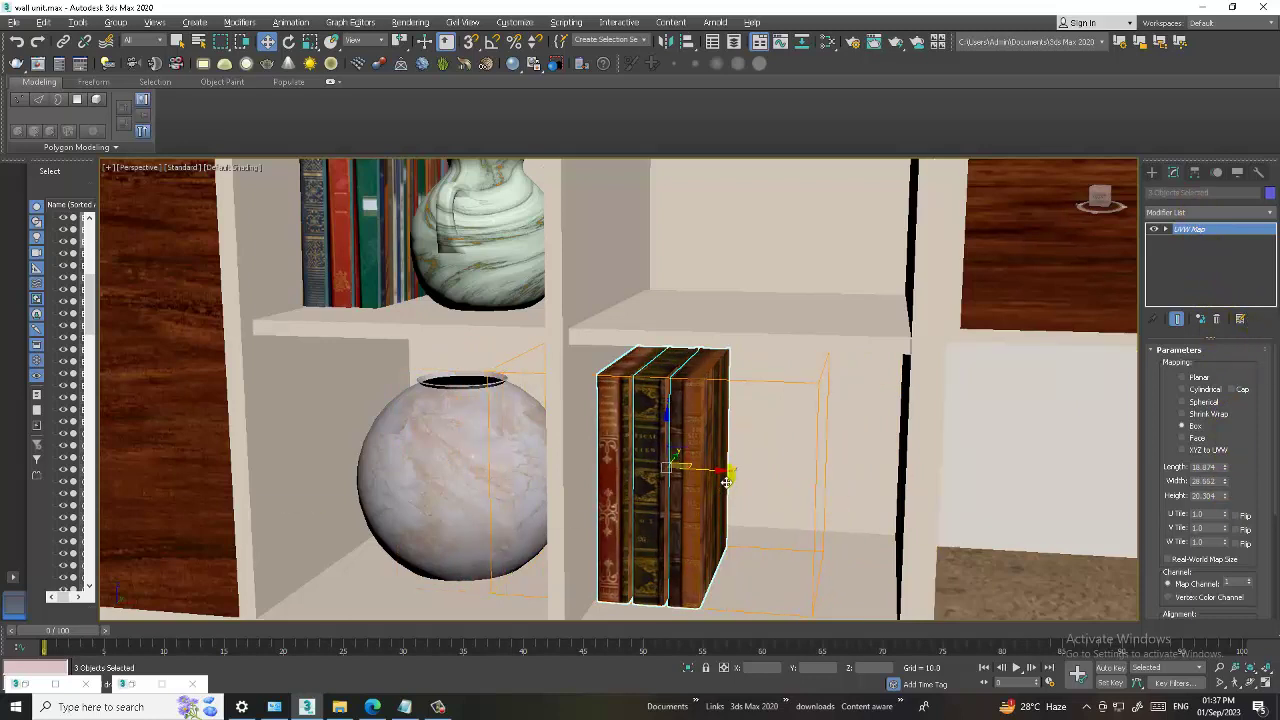
# Shift the mapping gizmo sideways, fine-tune the width, and convert the books to bake the mapping
pyautogui.click(1205, 233)
pyautogui.click(1168, 241)
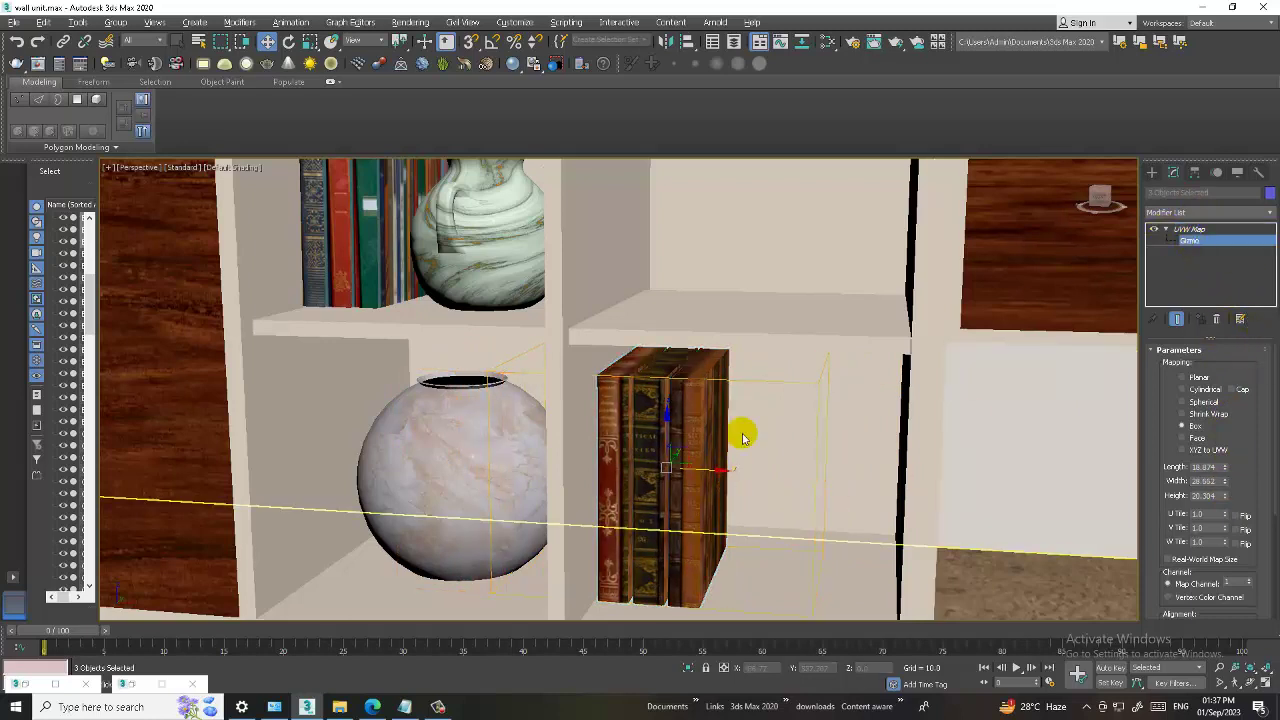
pyautogui.moveTo(716, 474); pyautogui.dragTo(751, 481)
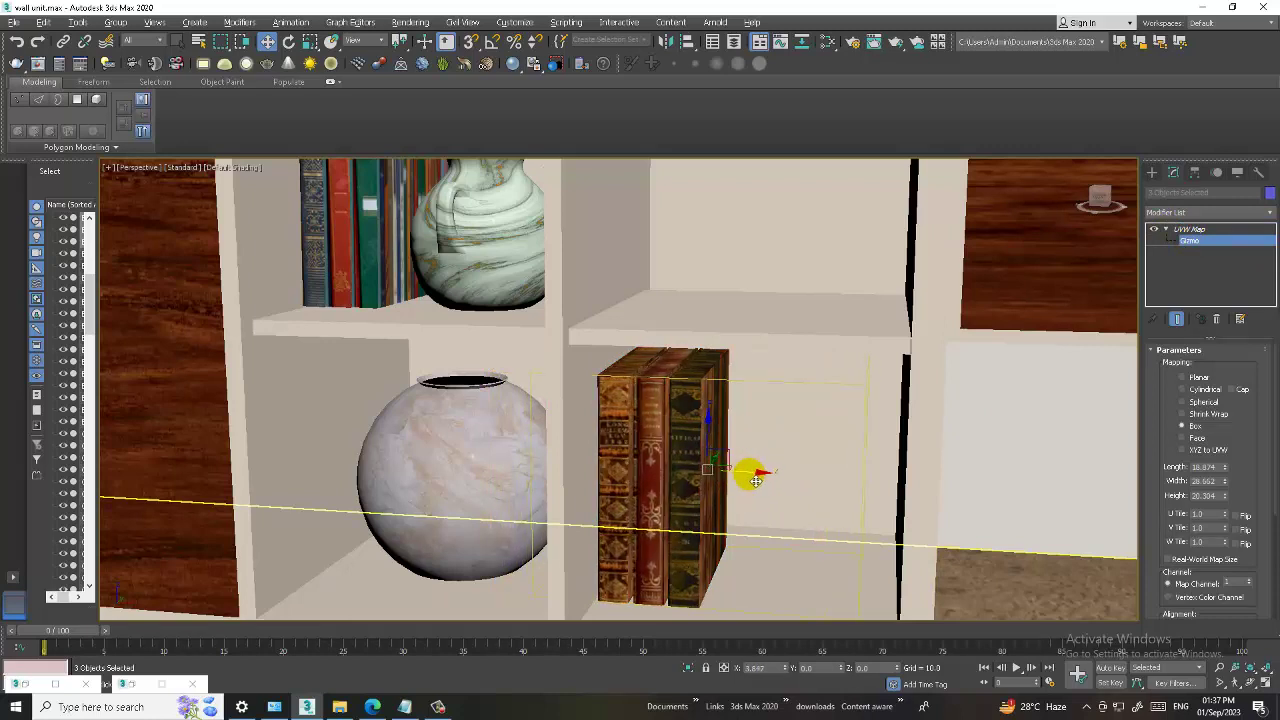
pyautogui.keyDown('alt'); pyautogui.moveTo(751, 481); pyautogui.dragTo(739, 473, button='middle'); pyautogui.keyUp('alt')
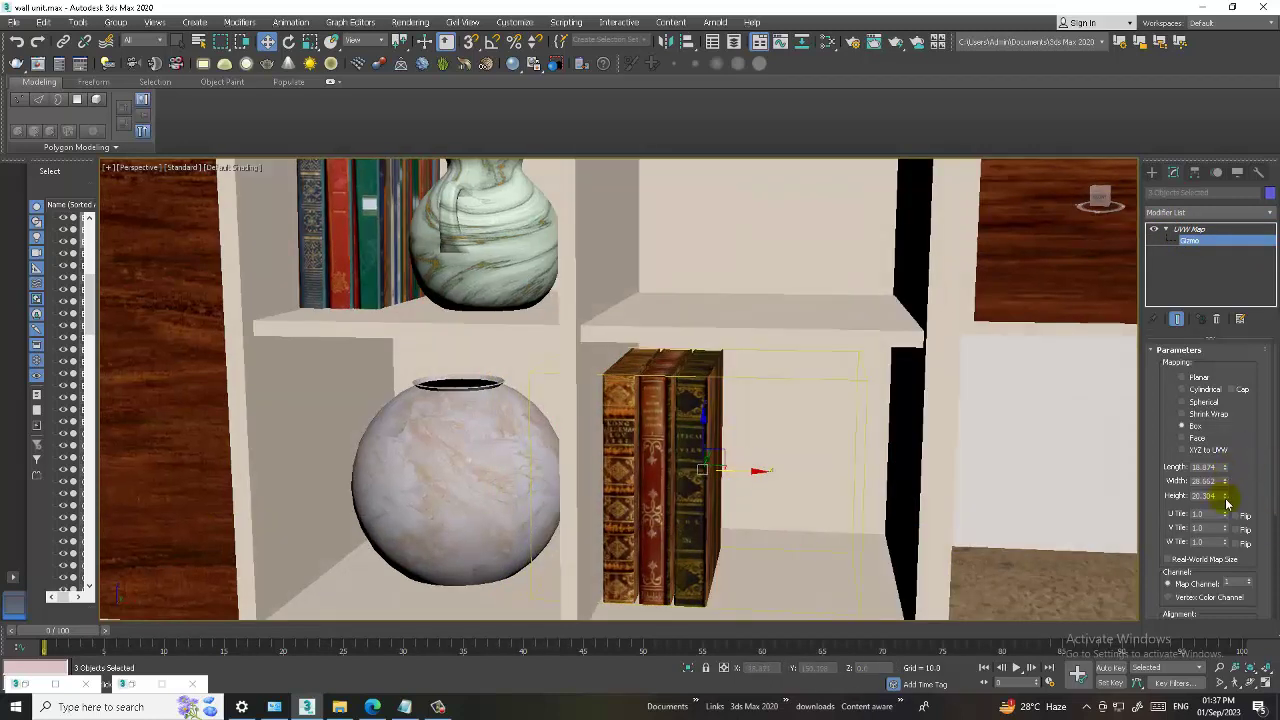
pyautogui.moveTo(1224, 481); pyautogui.dragTo(1243, 490)
pyautogui.keyDown('alt'); pyautogui.moveTo(878, 487); pyautogui.dragTo(866, 481, button='middle'); pyautogui.keyUp('alt')
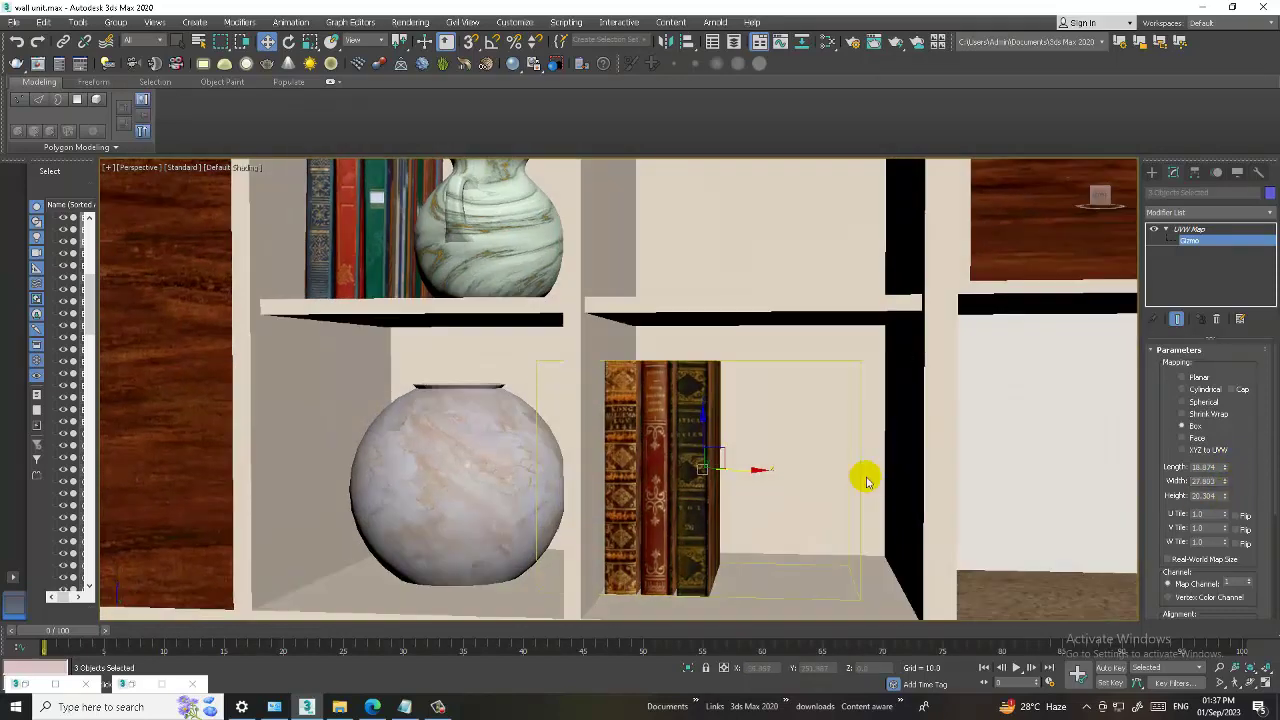
pyautogui.rightClick(602, 390)
pyautogui.click(790, 530)
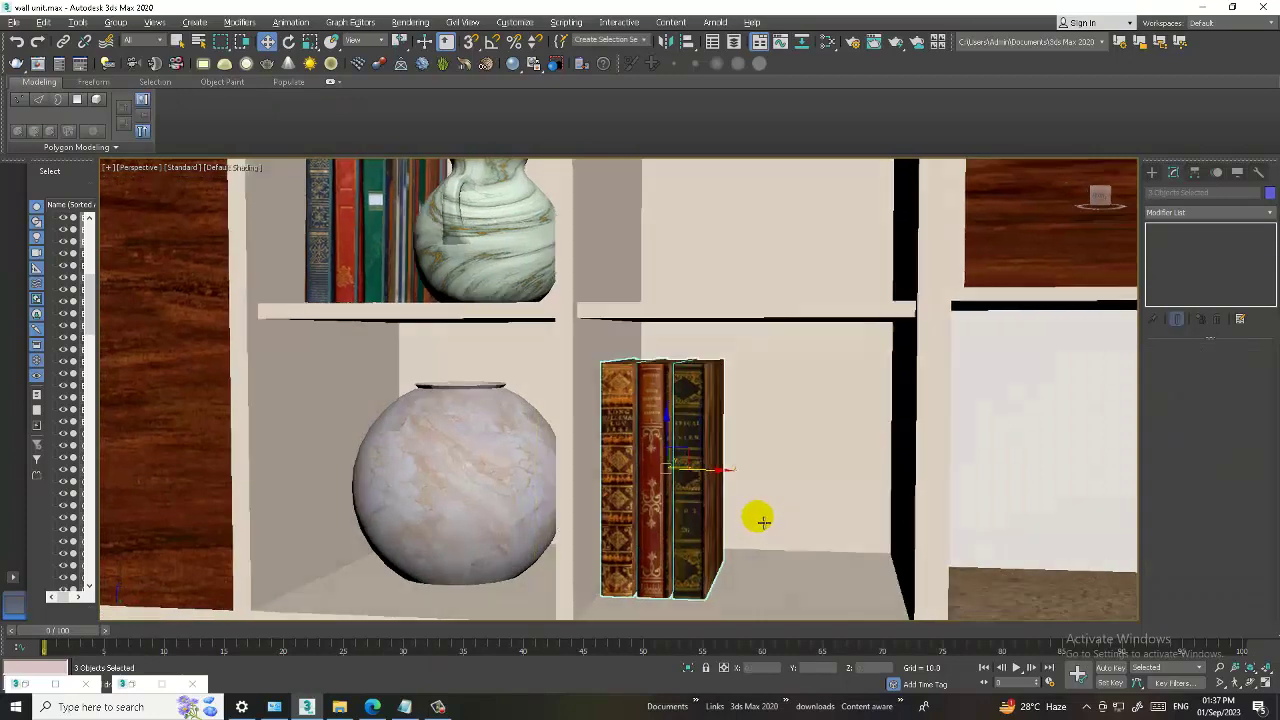
pyautogui.keyDown('alt'); pyautogui.moveTo(761, 521); pyautogui.dragTo(656, 402, button='middle'); pyautogui.keyUp('alt')
pyautogui.click(687, 372)
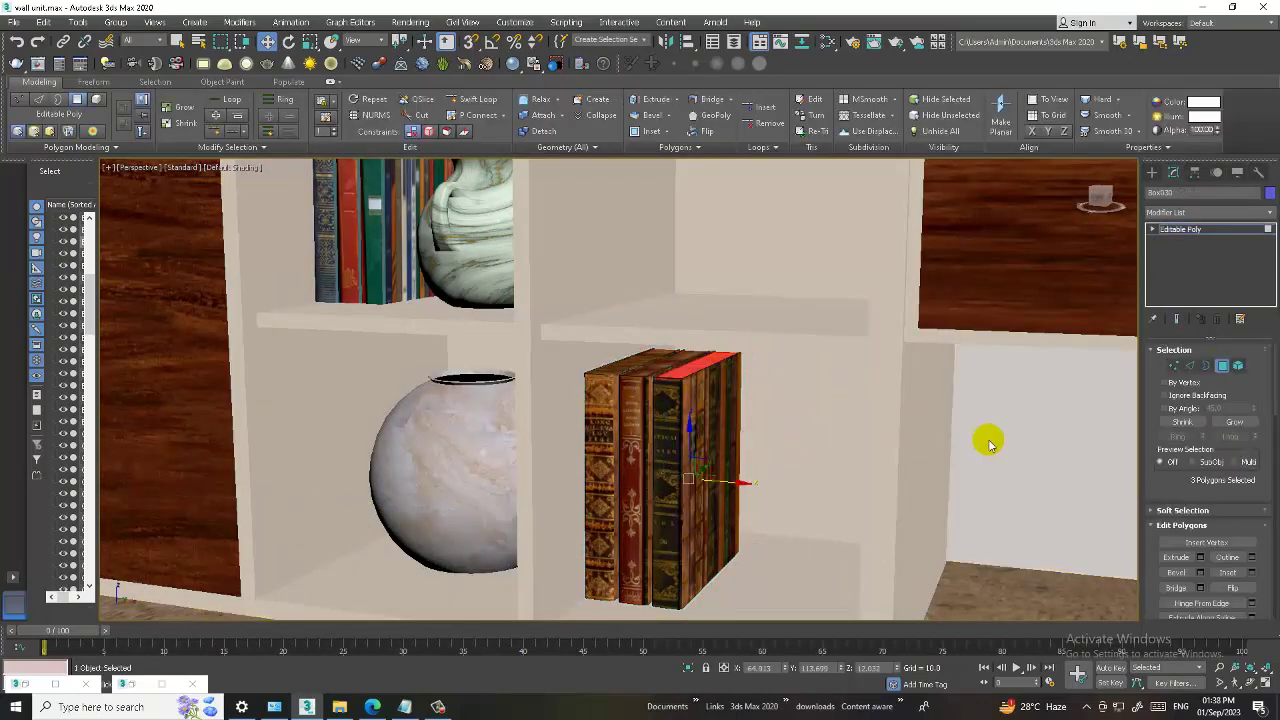
pyautogui.press('m')
pyautogui.click(658, 148)
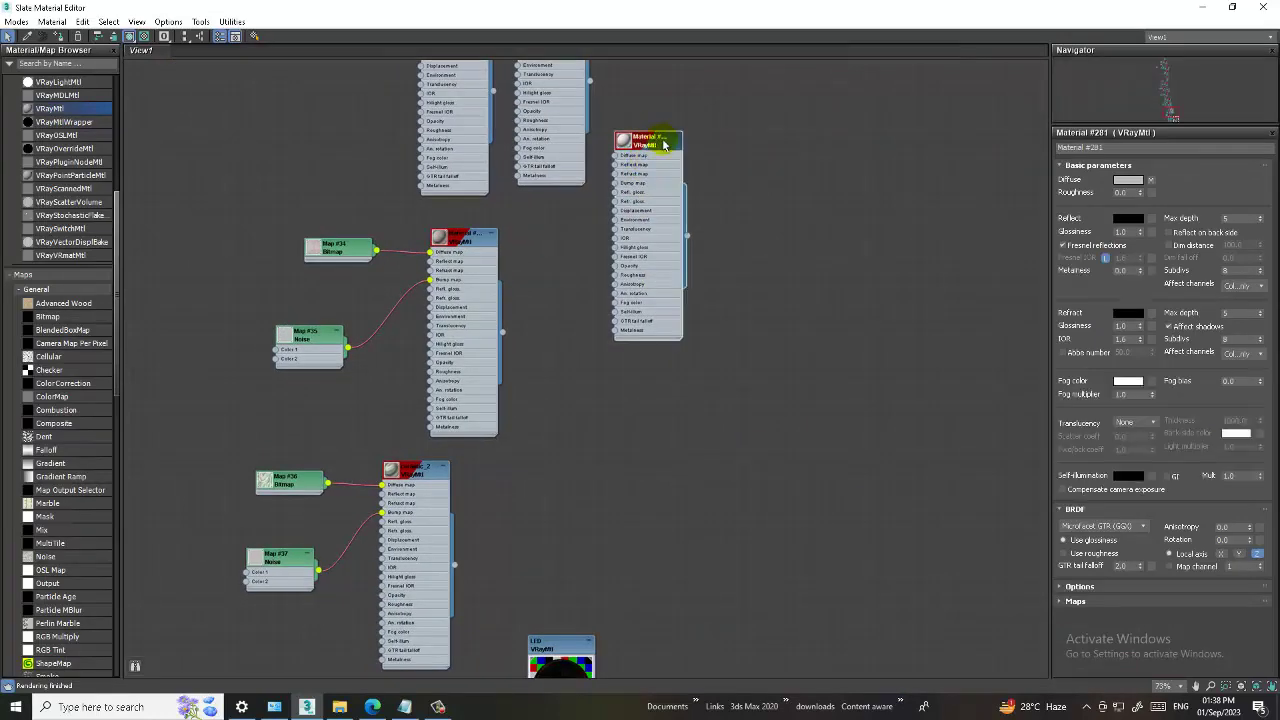
pyautogui.moveTo(737, 180); pyautogui.dragTo(762, 485, button='middle')
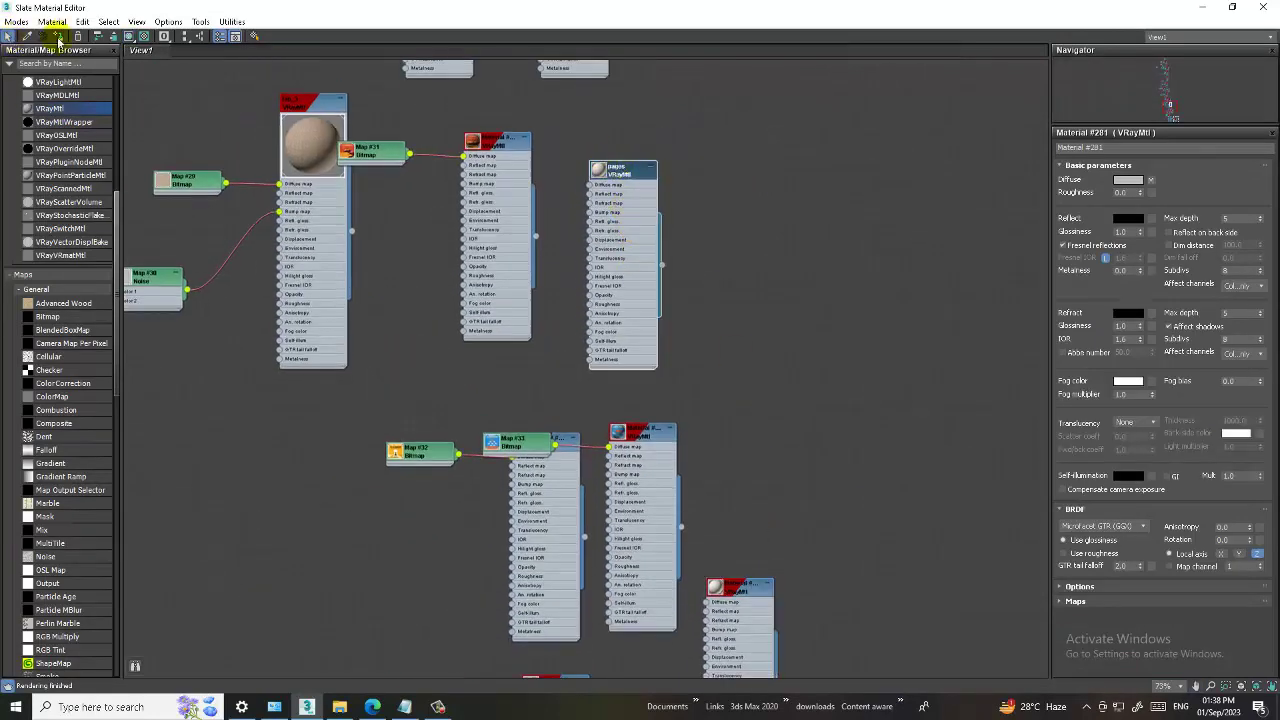
pyautogui.click(1202, 8)
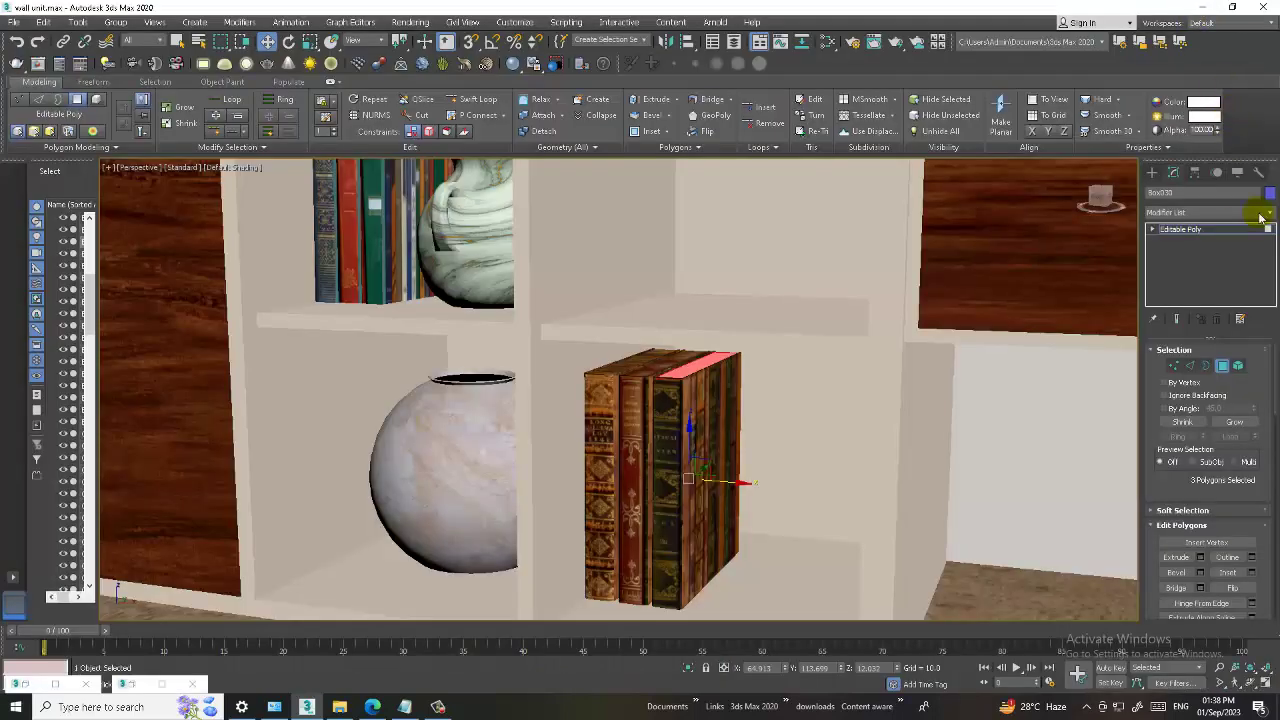
pyautogui.click(1218, 226)
pyautogui.click(641, 396)
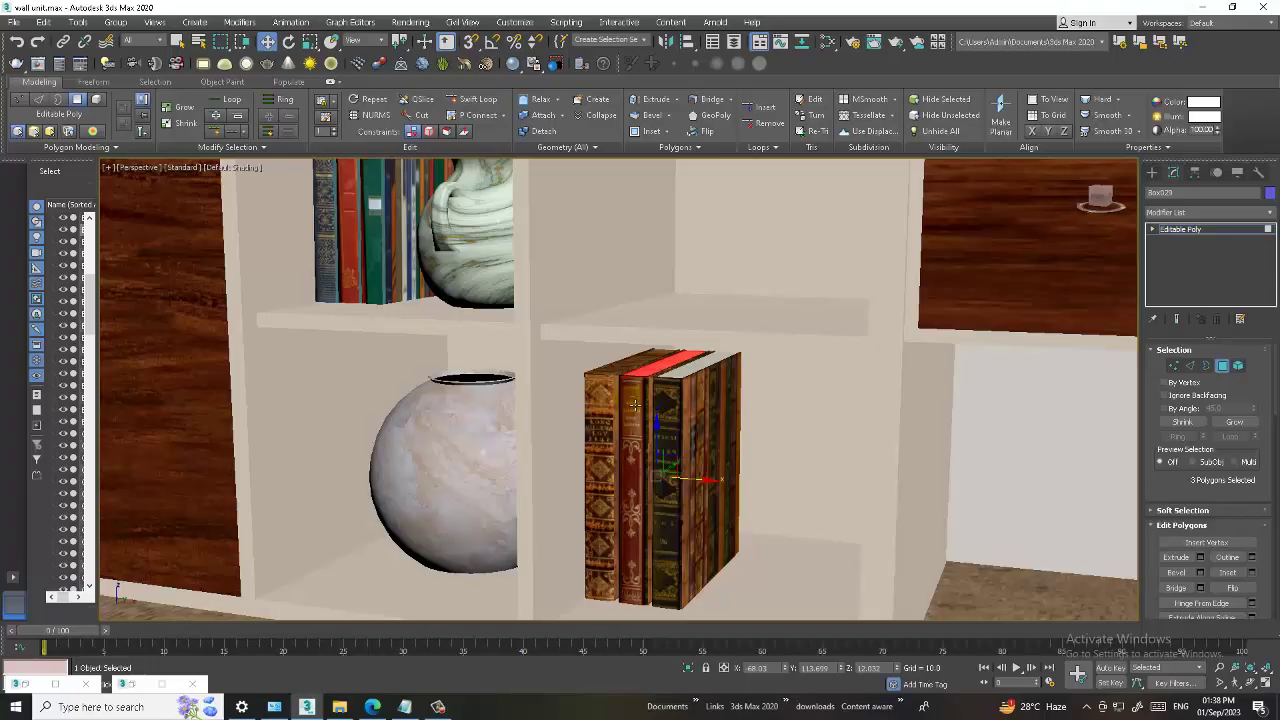
pyautogui.press('m')
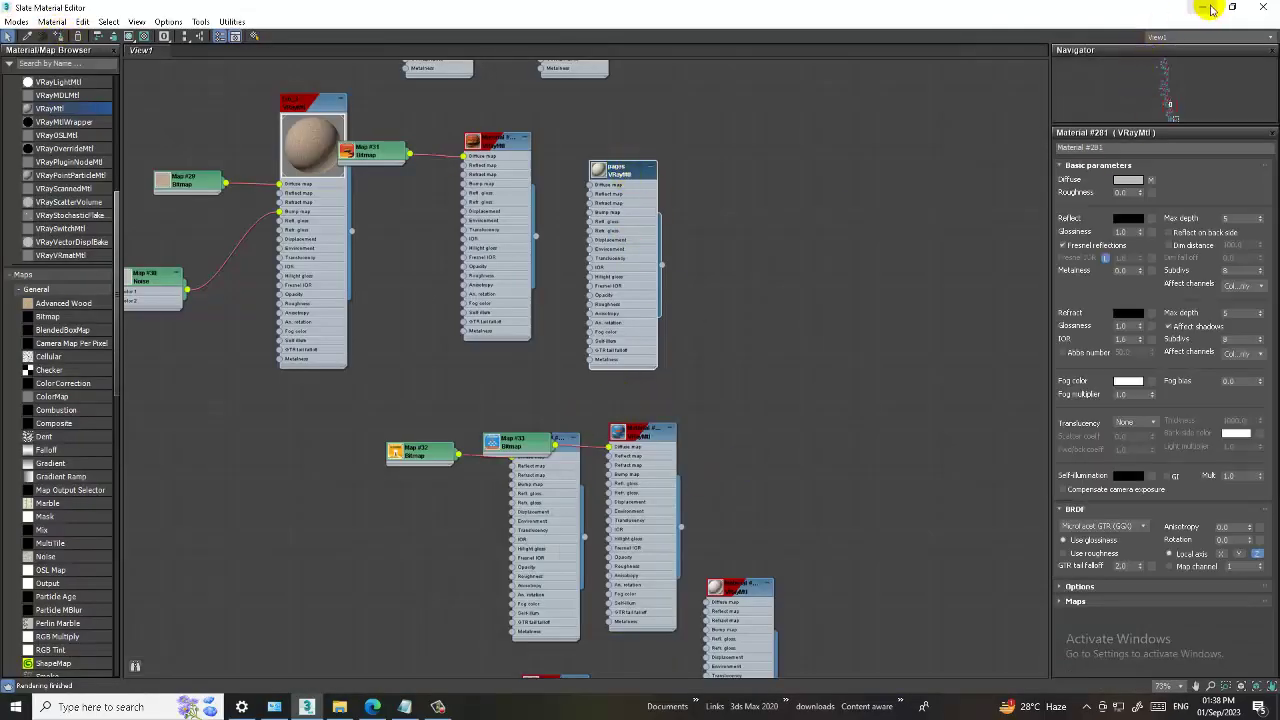
pyautogui.click(1206, 9)
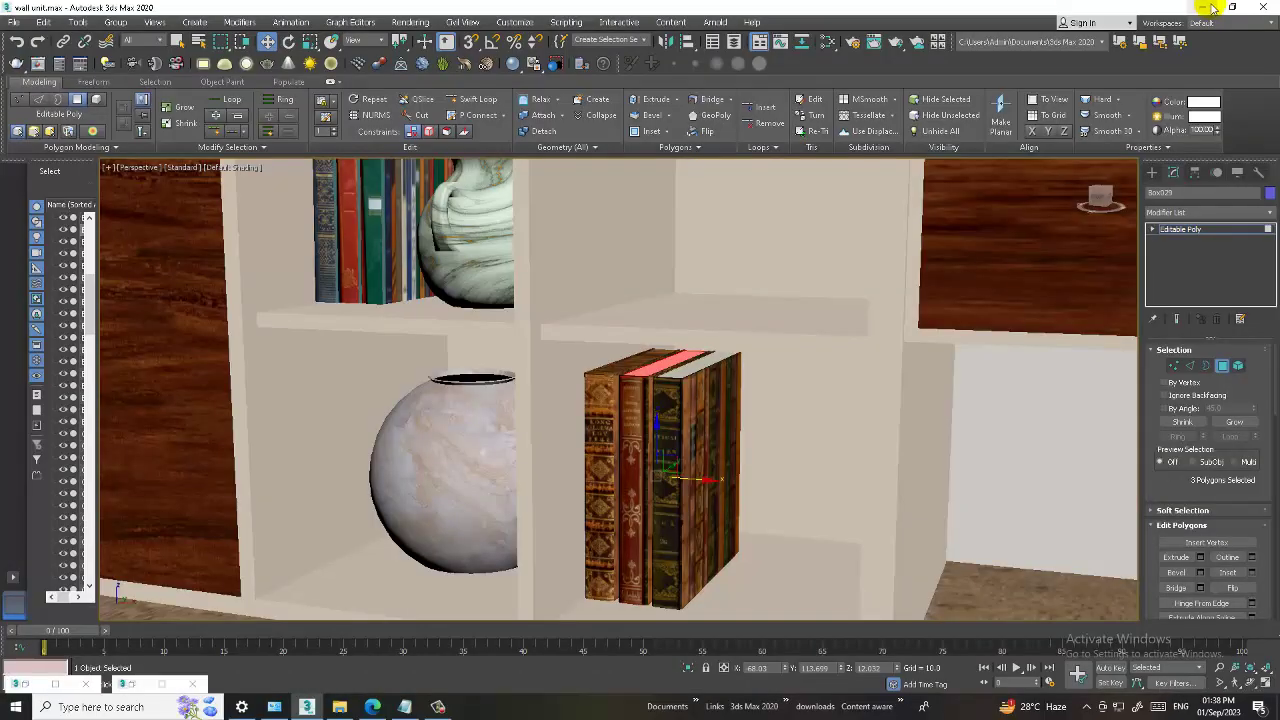
pyautogui.click(1214, 229)
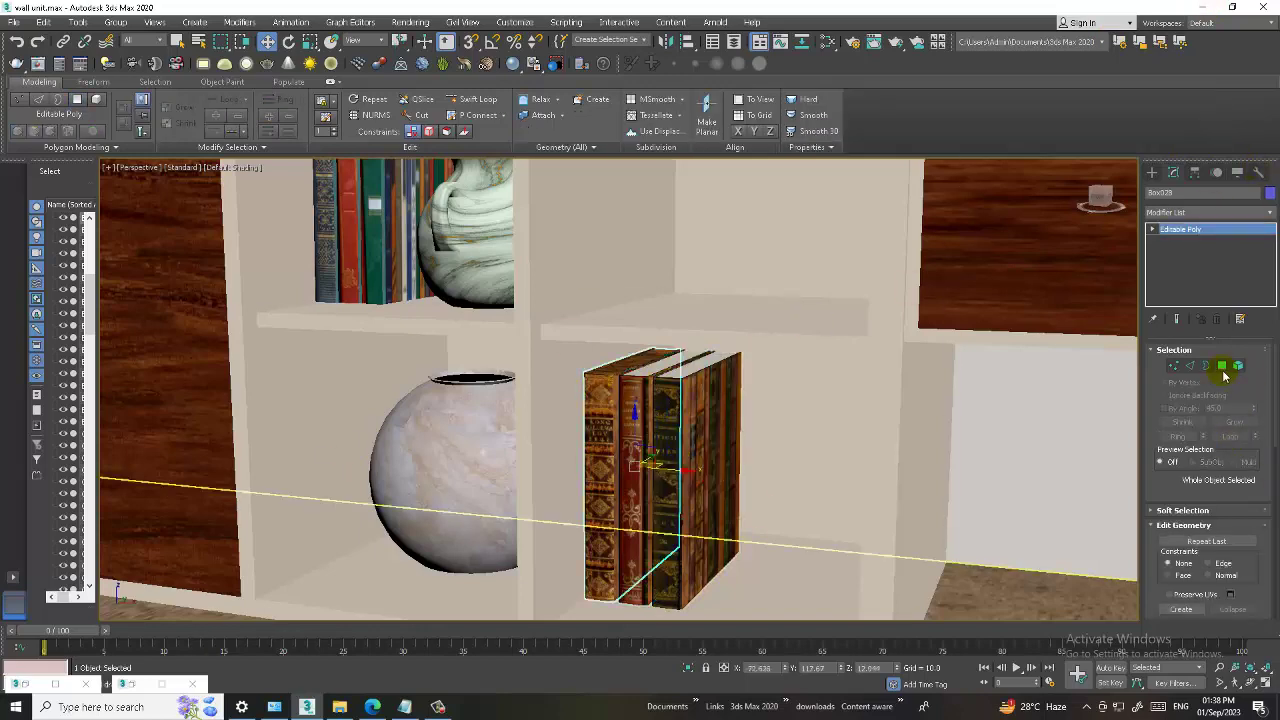
pyautogui.click(1222, 367)
pyautogui.press('m')
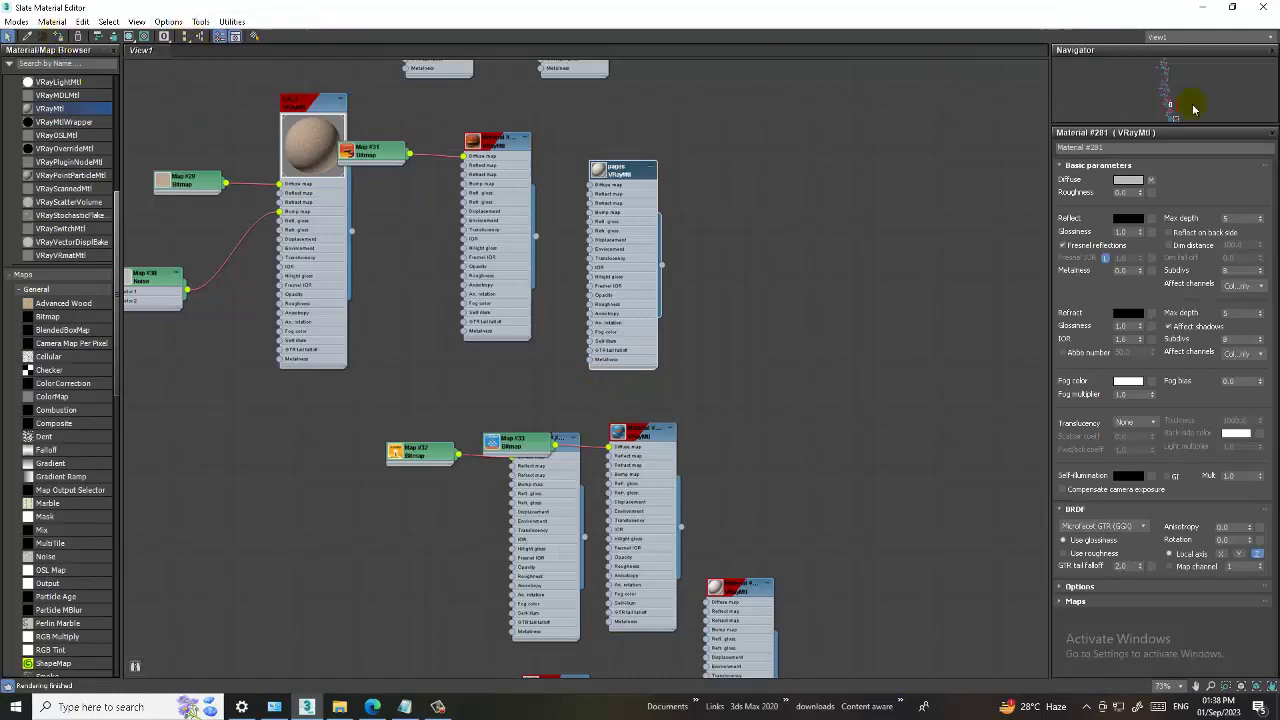
pyautogui.click(1201, 8)
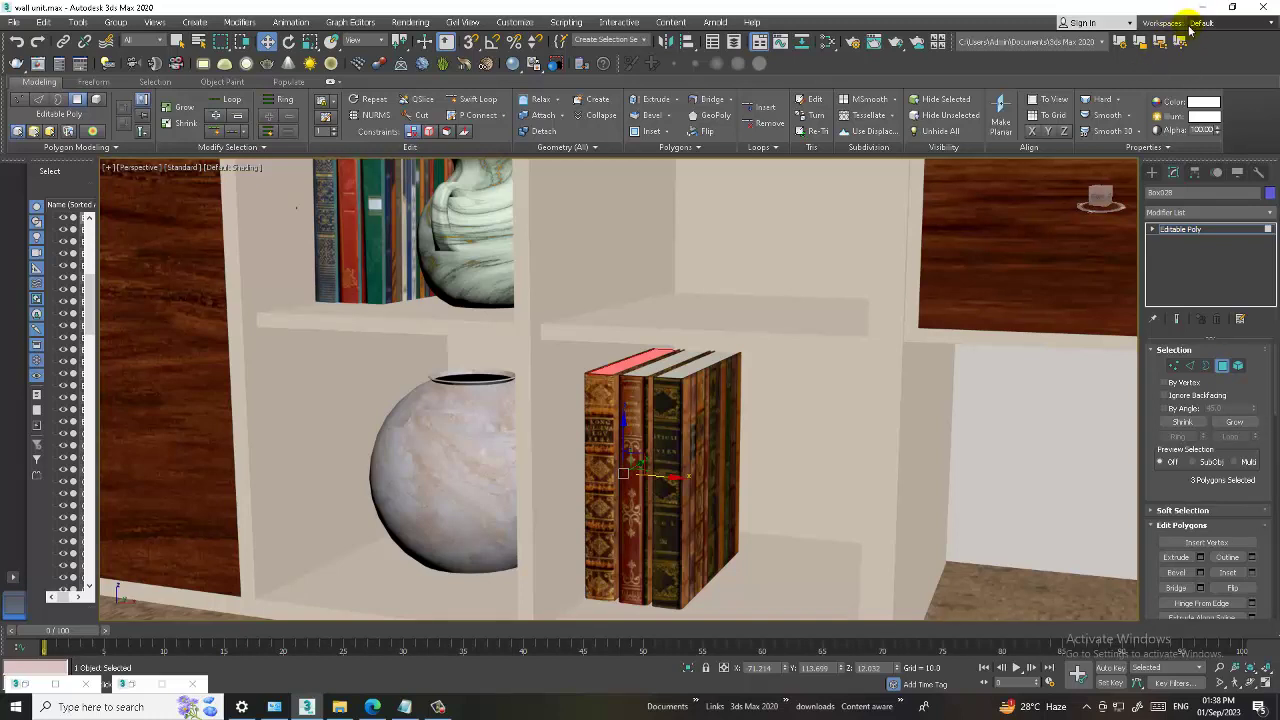
# Orbit toward the ceiling and select the left track light above the wall unit
pyautogui.keyDown('alt'); pyautogui.moveTo(749, 320); pyautogui.dragTo(766, 320, button='middle'); pyautogui.keyUp('alt')
pyautogui.scroll(-5, 786, 286)
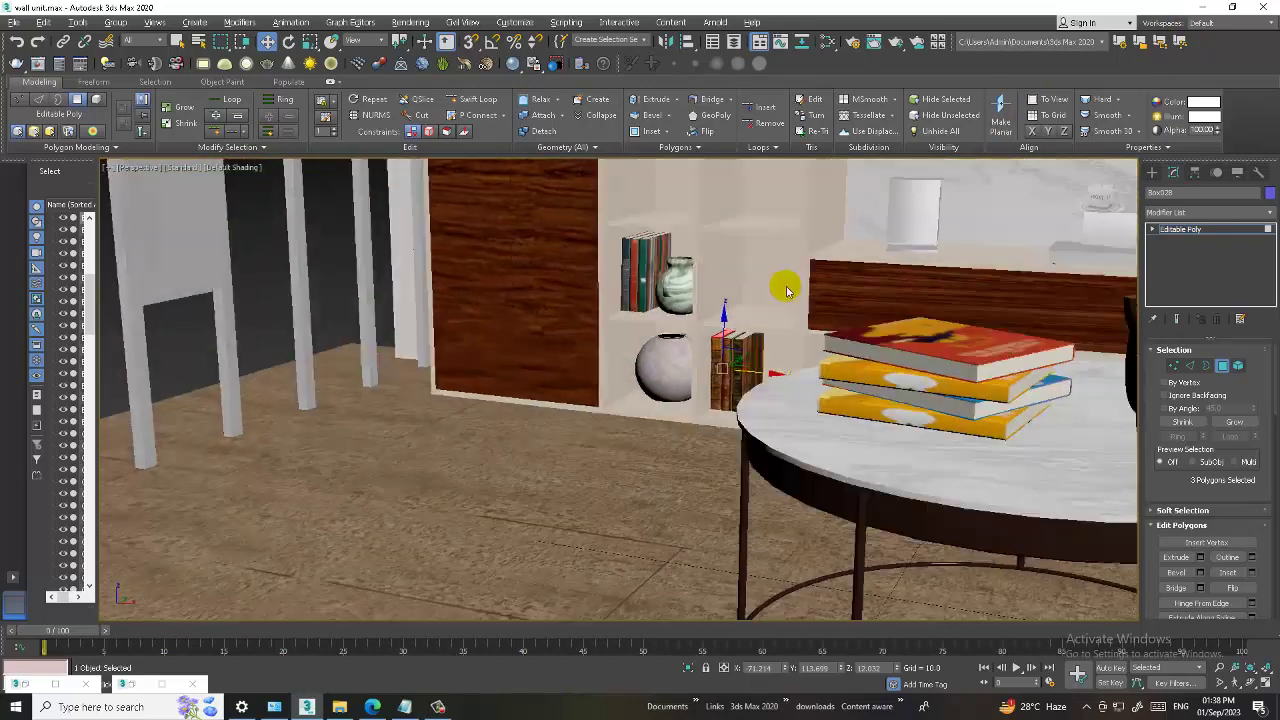
pyautogui.scroll(4, 791, 364)
pyautogui.scroll(-3, 791, 369)
pyautogui.scroll(-2, 843, 366)
pyautogui.scroll(-3, 851, 389)
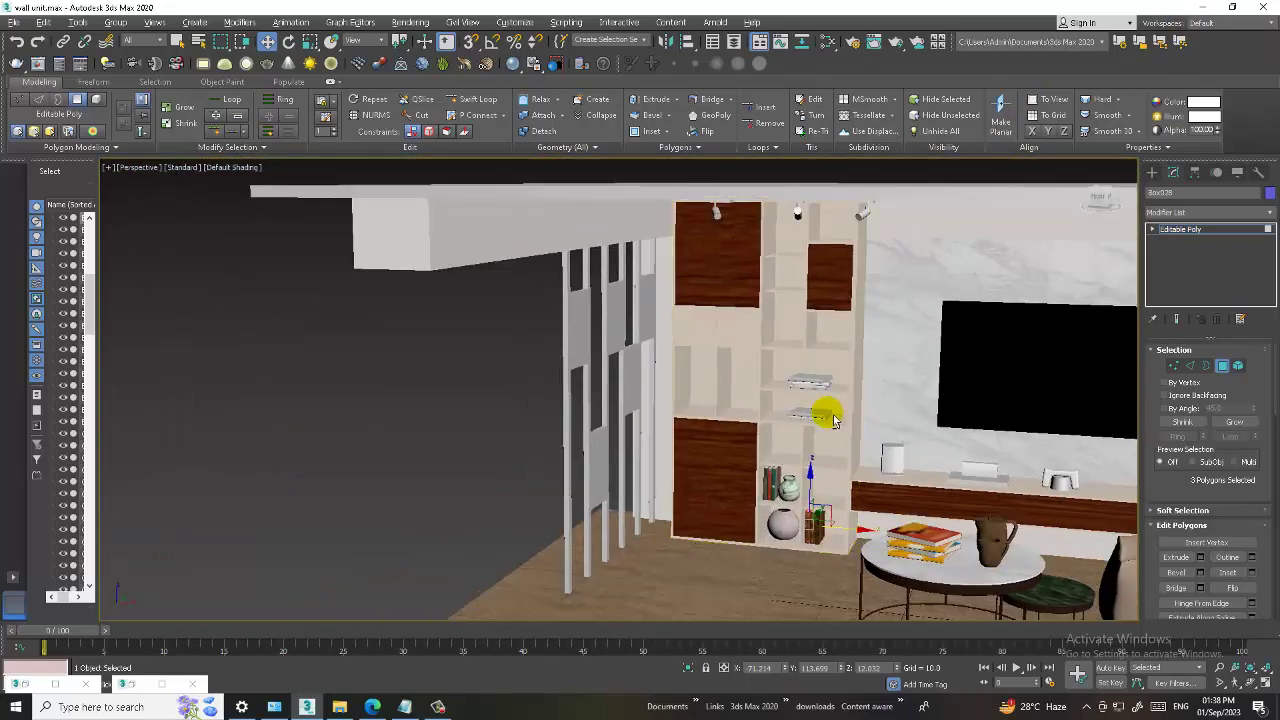
pyautogui.keyDown('alt'); pyautogui.moveTo(871, 337); pyautogui.dragTo(855, 350, button='middle'); pyautogui.keyUp('alt')
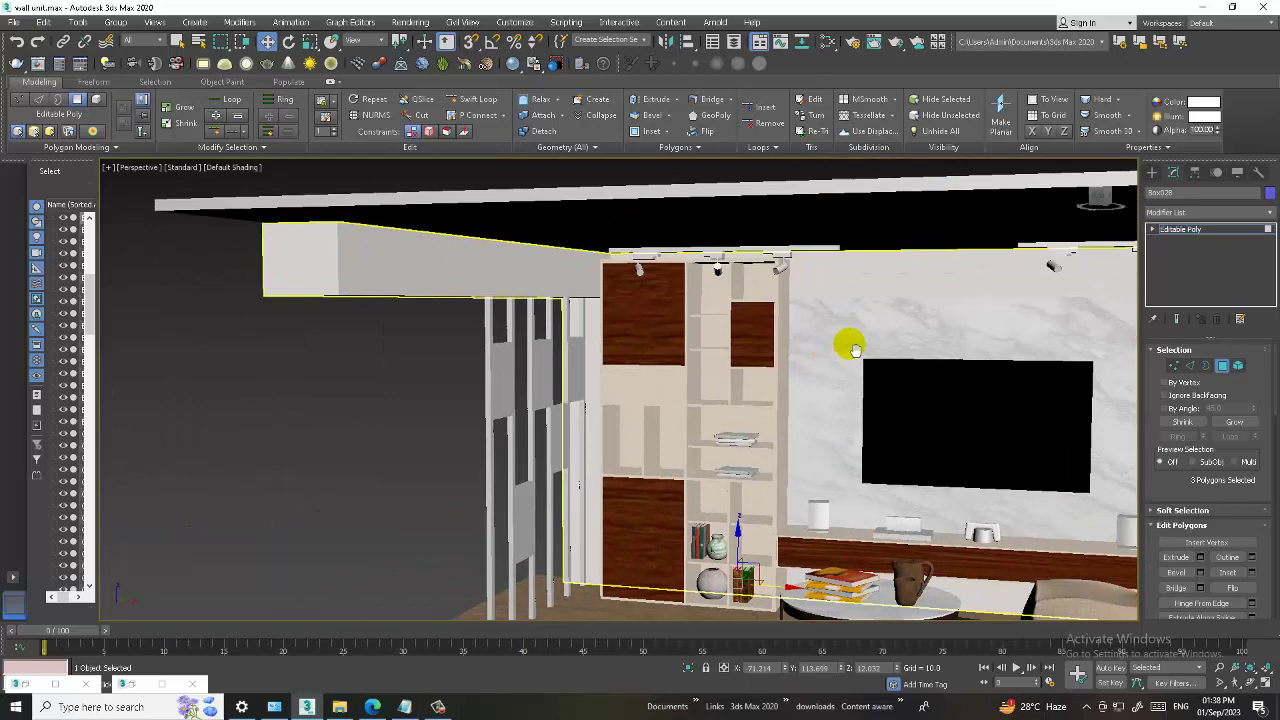
pyautogui.click(1225, 229)
pyautogui.keyDown('alt'); pyautogui.moveTo(871, 271); pyautogui.dragTo(755, 282, button='middle'); pyautogui.keyUp('alt')
pyautogui.click(760, 287)
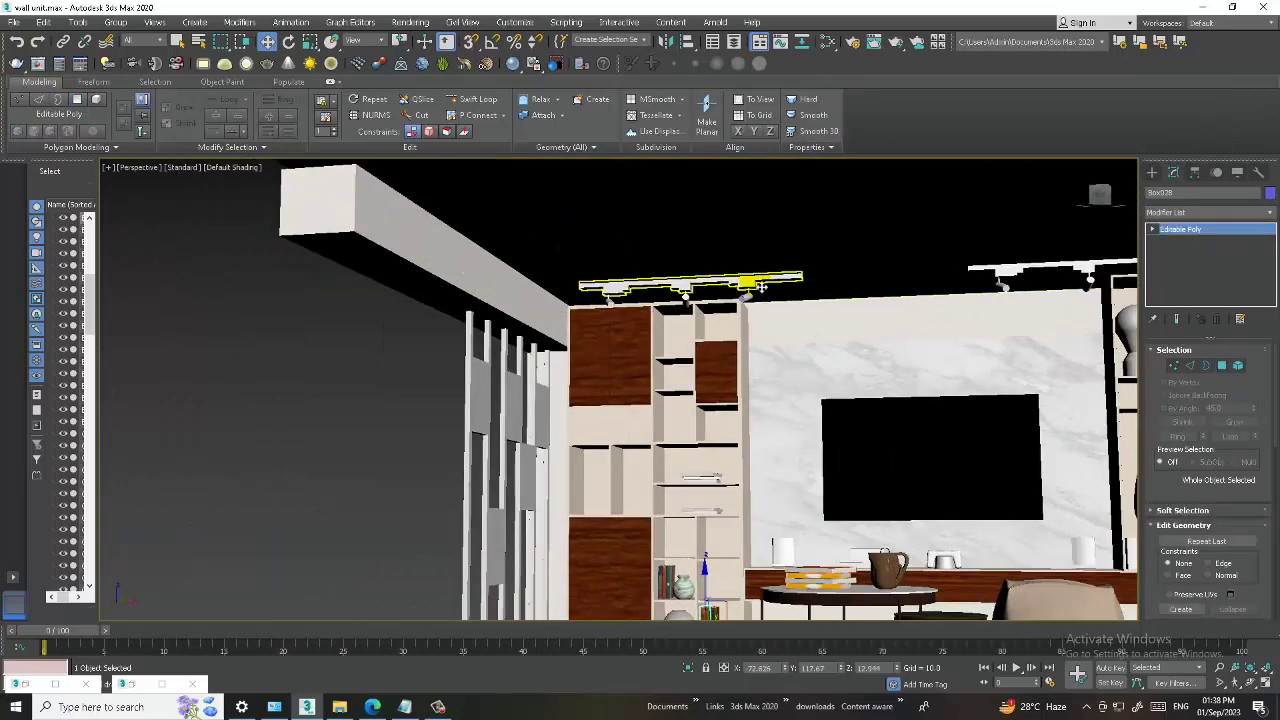
pyautogui.click(760, 287)
# Add the right ceiling track light to the selection
pyautogui.scroll(2, 760, 290)
pyautogui.scroll(2, 760, 295)
pyautogui.scroll(2, 760, 304)
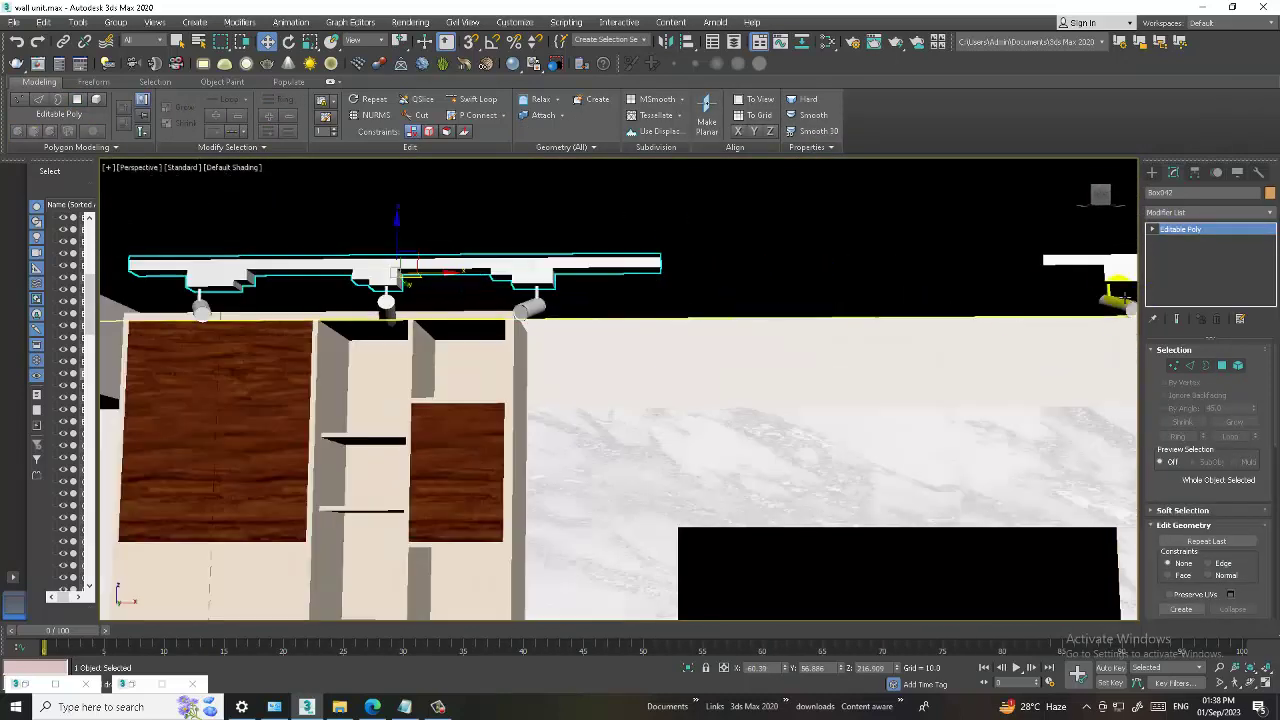
pyautogui.keyDown('ctrl'); pyautogui.click(1120, 290); pyautogui.keyUp('ctrl')
pyautogui.scroll(-4, 995, 255)
pyautogui.scroll(-1, 995, 255)
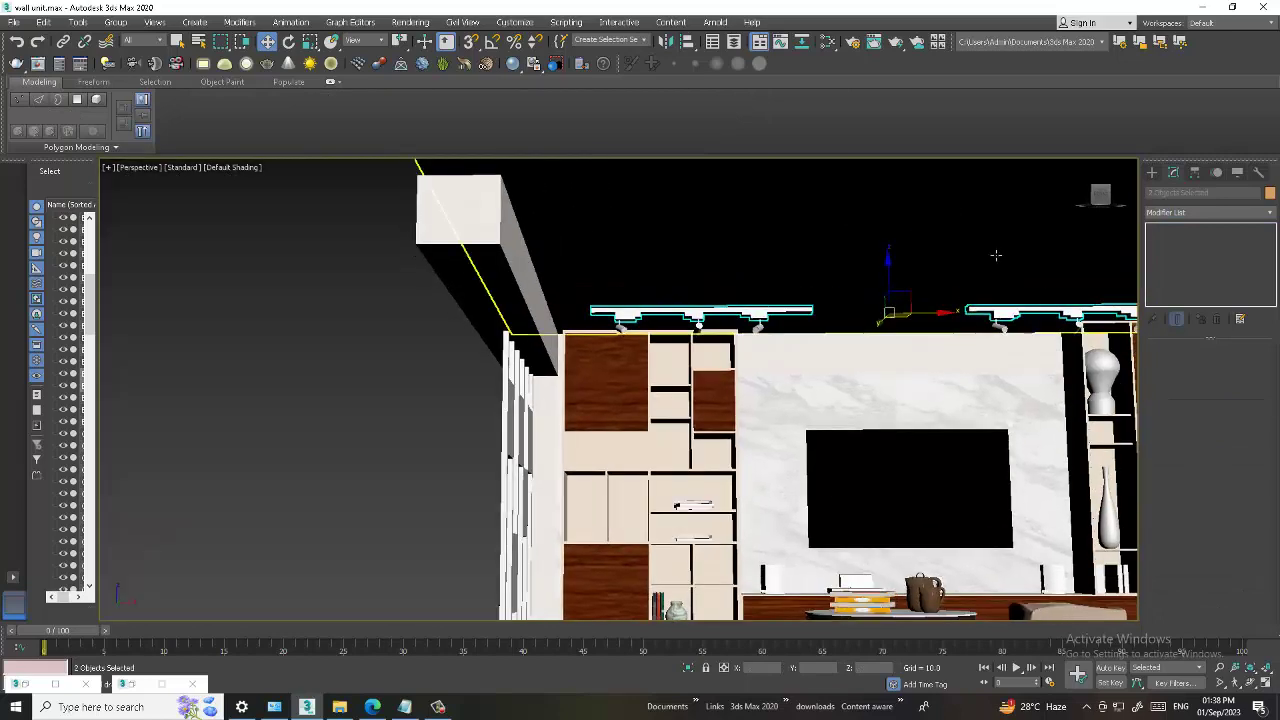
# Restore the room's reference photo, then reopen the Slate Material Editor
pyautogui.click(24, 683)
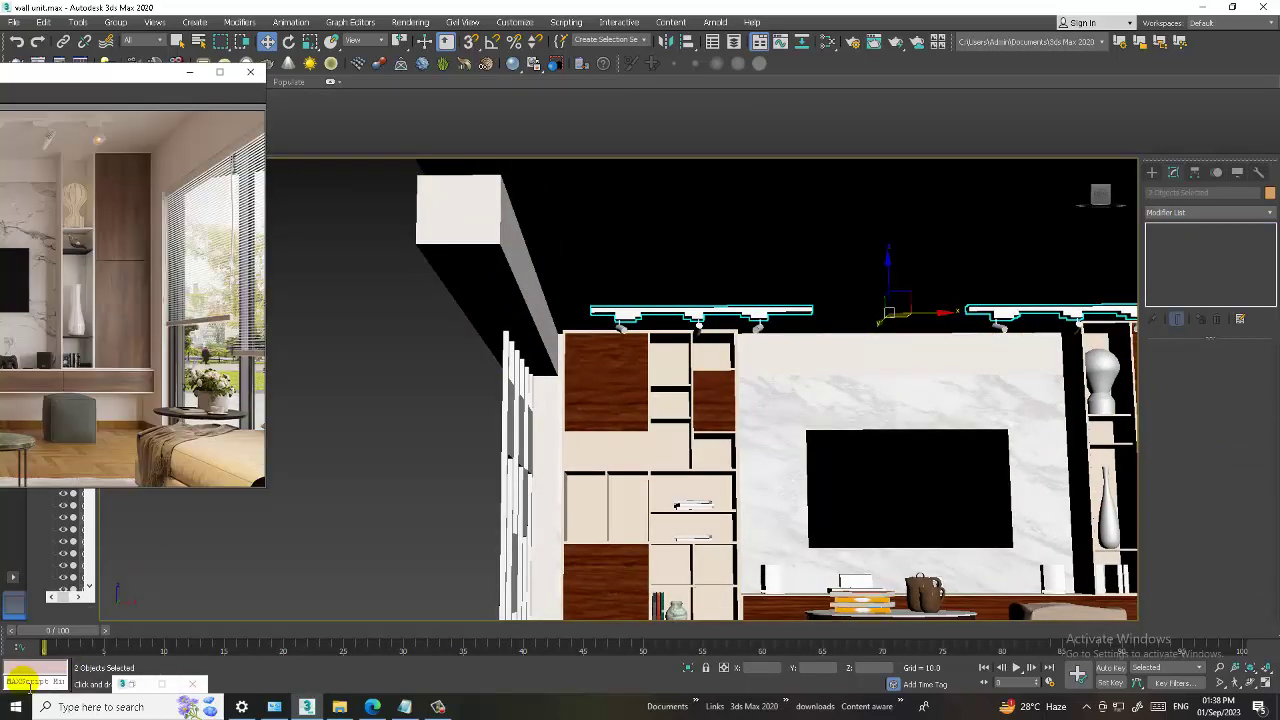
pyautogui.click(888, 423)
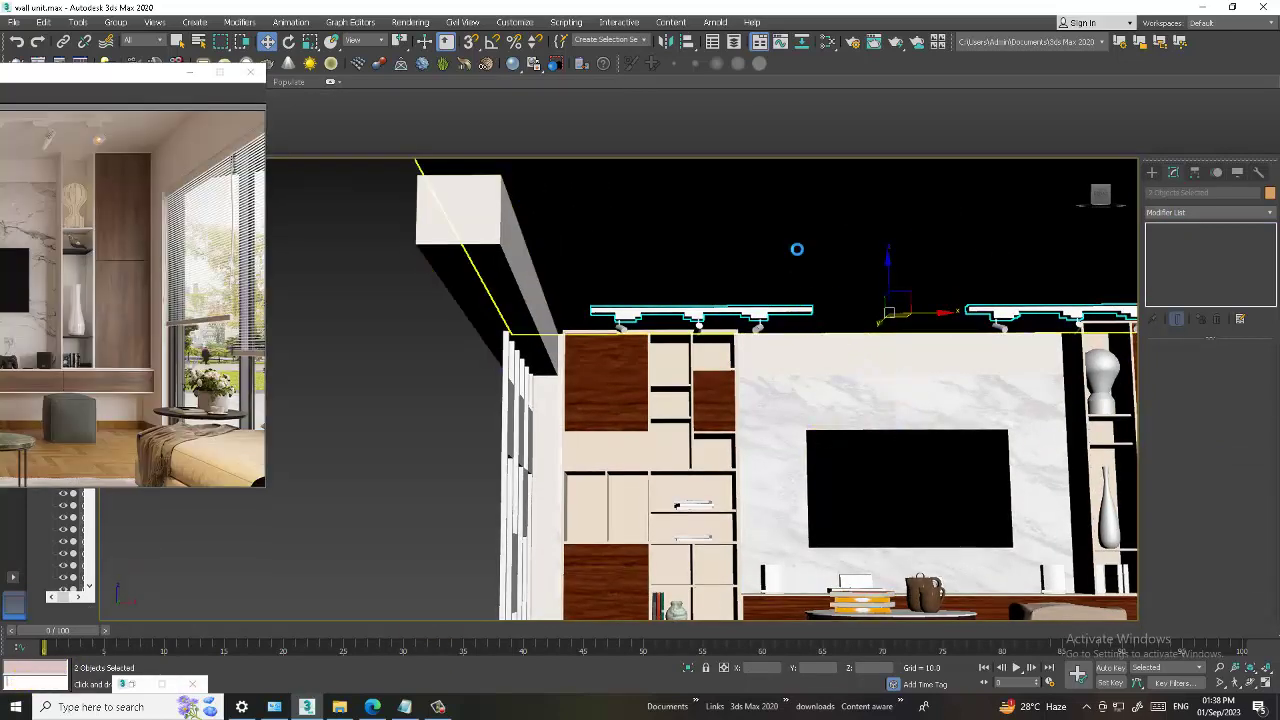
pyautogui.press('m')
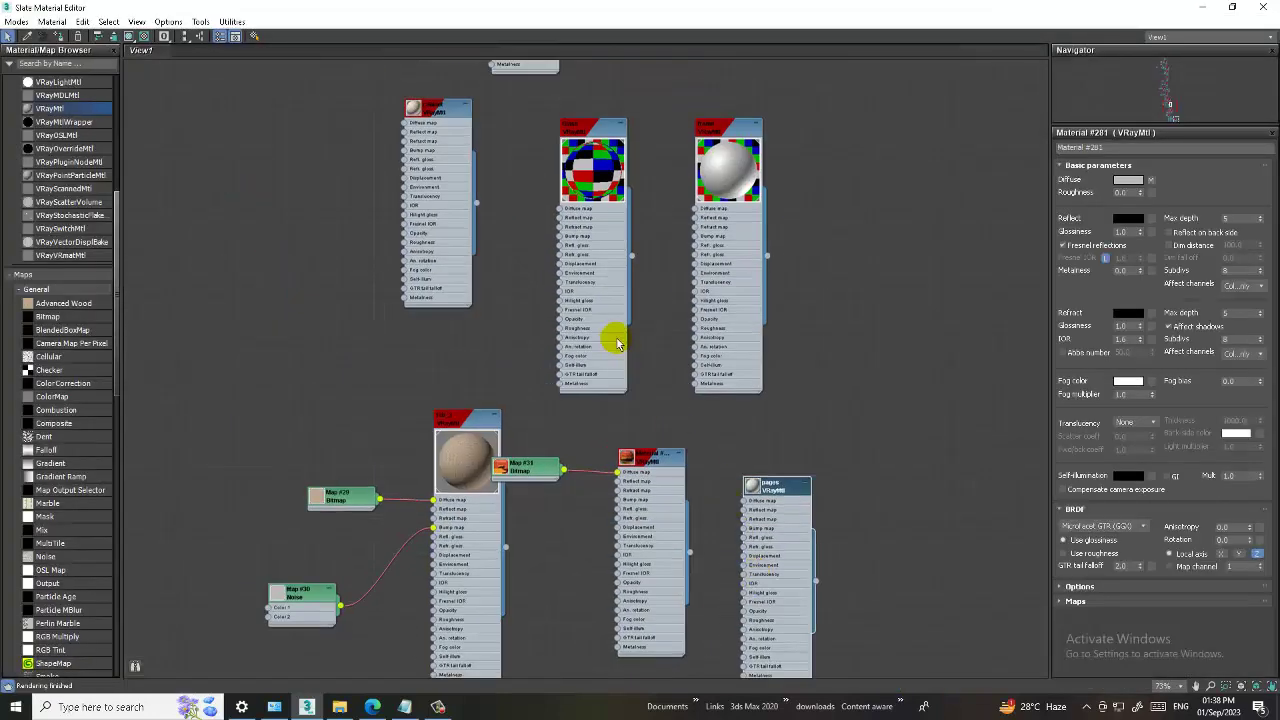
# Pan around the Slate node view to survey the material nodes, including checker and chrome materials
pyautogui.moveTo(440, 120); pyautogui.dragTo(560, 373, button='middle')
pyautogui.scroll(4, 560, 373)
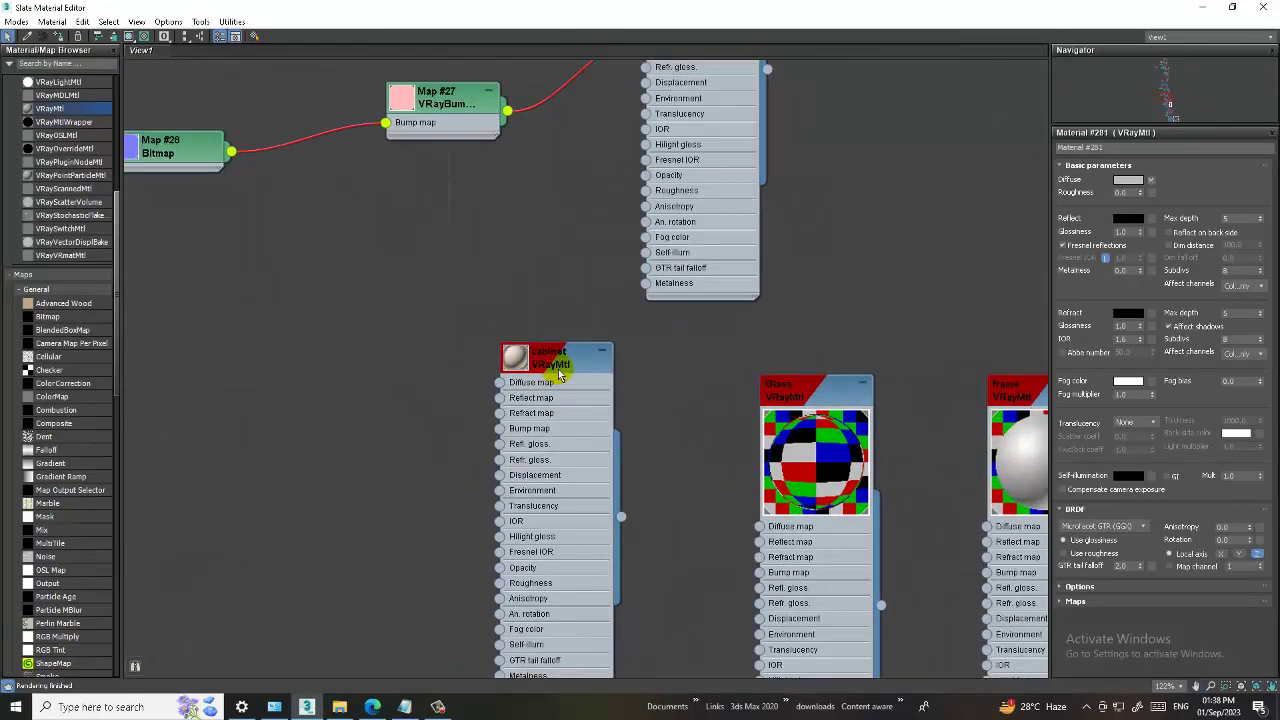
pyautogui.scroll(-2, 560, 373)
pyautogui.moveTo(737, 251); pyautogui.dragTo(727, 515, button='middle')
pyautogui.moveTo(810, 242)
pyautogui.mouseDown(button='middle')
pyautogui.moveTo(751, 571)
pyautogui.moveTo(705, 126)
pyautogui.moveTo(751, 49)
pyautogui.mouseUp(button='middle')
pyautogui.moveTo(776, 629)
pyautogui.mouseDown(button='middle')
pyautogui.moveTo(776, 249)
pyautogui.moveTo(851, 514)
pyautogui.moveTo(814, 310)
pyautogui.mouseUp(button='middle')
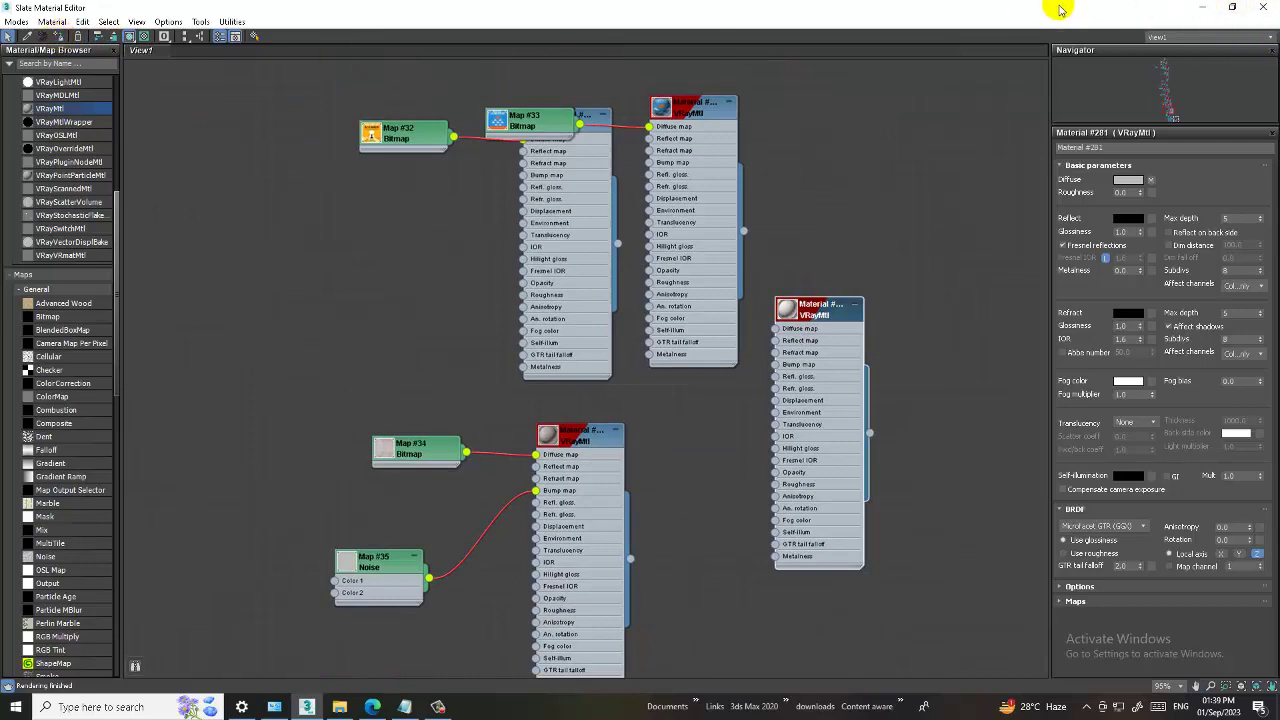
# Shrink the material editor and orbit to an angled view of the TV wall unit
pyautogui.click(1232, 7)
pyautogui.keyDown('alt'); pyautogui.moveTo(666, 363); pyautogui.dragTo(1043, 380, button='middle'); pyautogui.keyUp('alt')
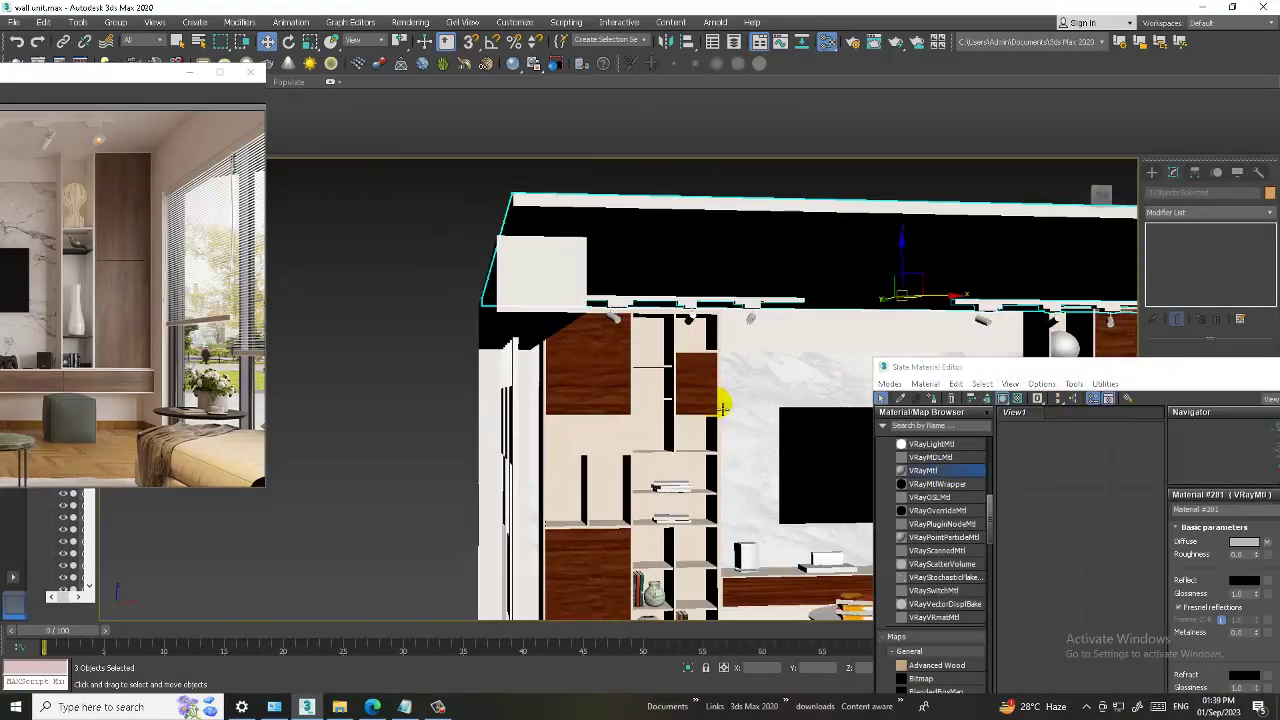
pyautogui.moveTo(996, 372); pyautogui.dragTo(761, 169)
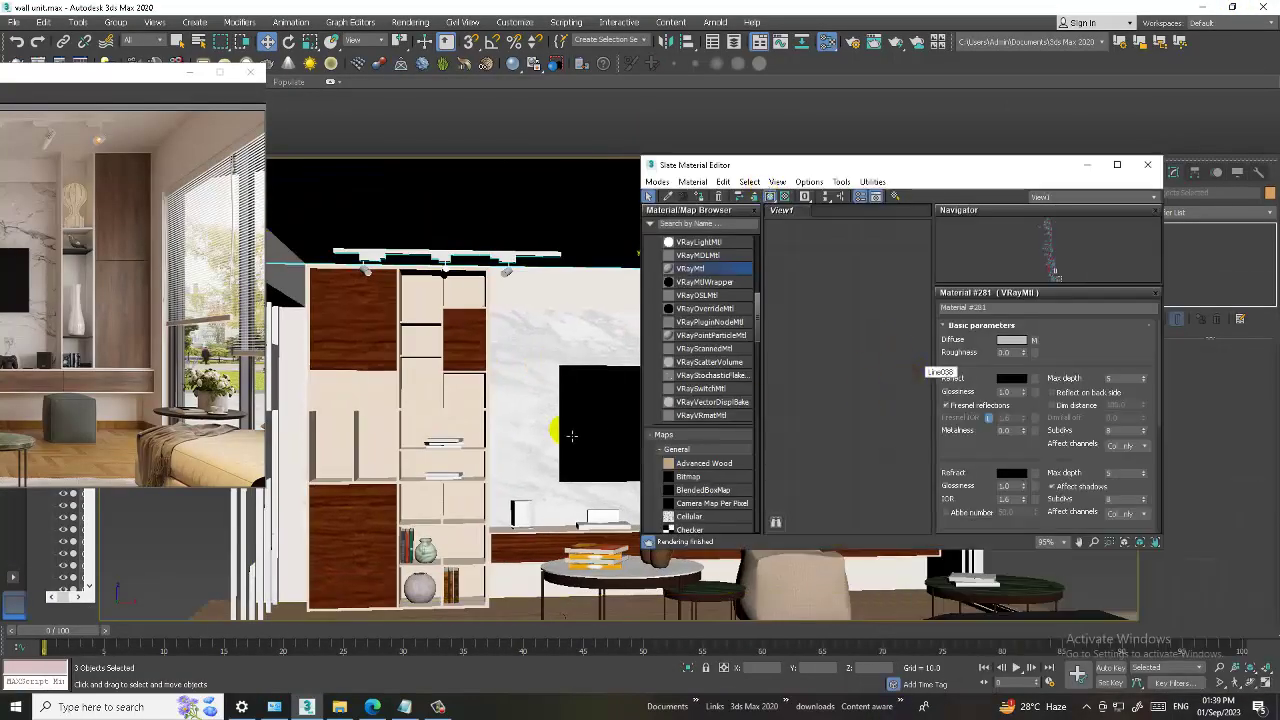
pyautogui.moveTo(571, 434)
pyautogui.keyDown('alt'); pyautogui.mouseDown(button='middle')
pyautogui.moveTo(531, 423)
pyautogui.moveTo(893, 412)
pyautogui.mouseUp(button='middle'); pyautogui.keyUp('alt')
pyautogui.click(893, 412)
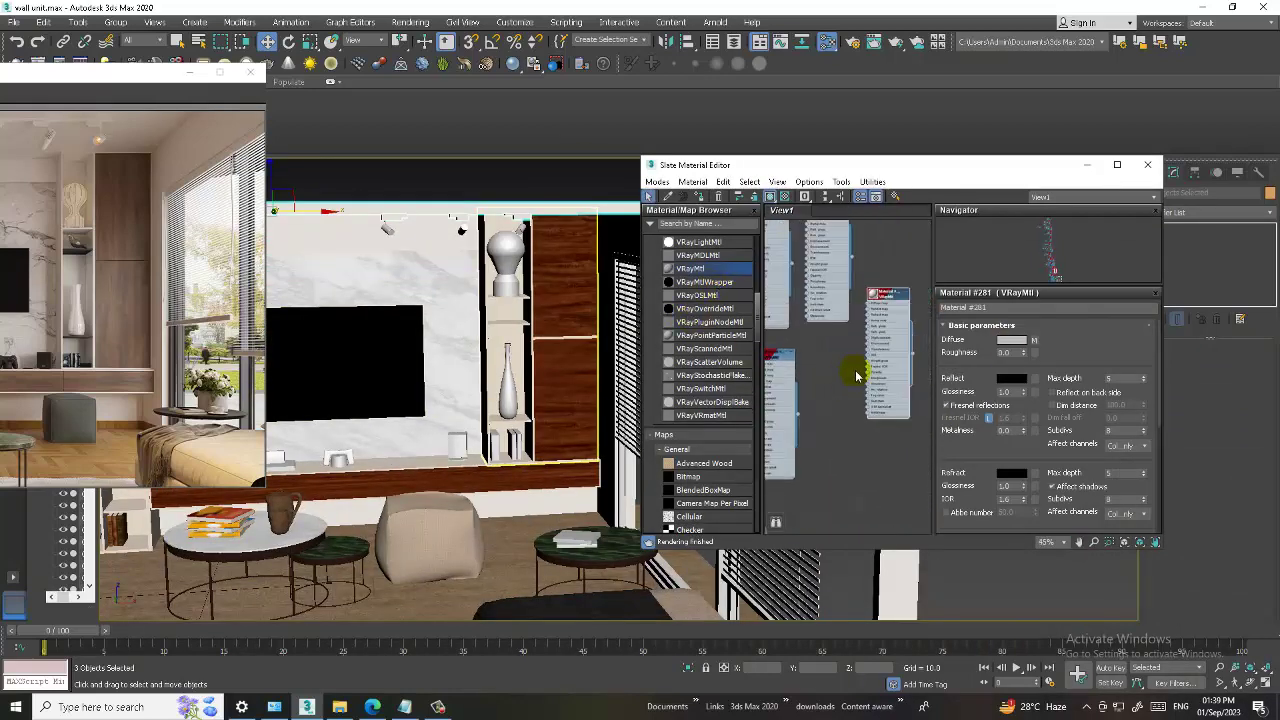
pyautogui.scroll(2, 857, 376)
pyautogui.scroll(2, 857, 376)
# Change Material #231's yellow diffuse colour to a lighter tint
pyautogui.doubleClick(878, 336)
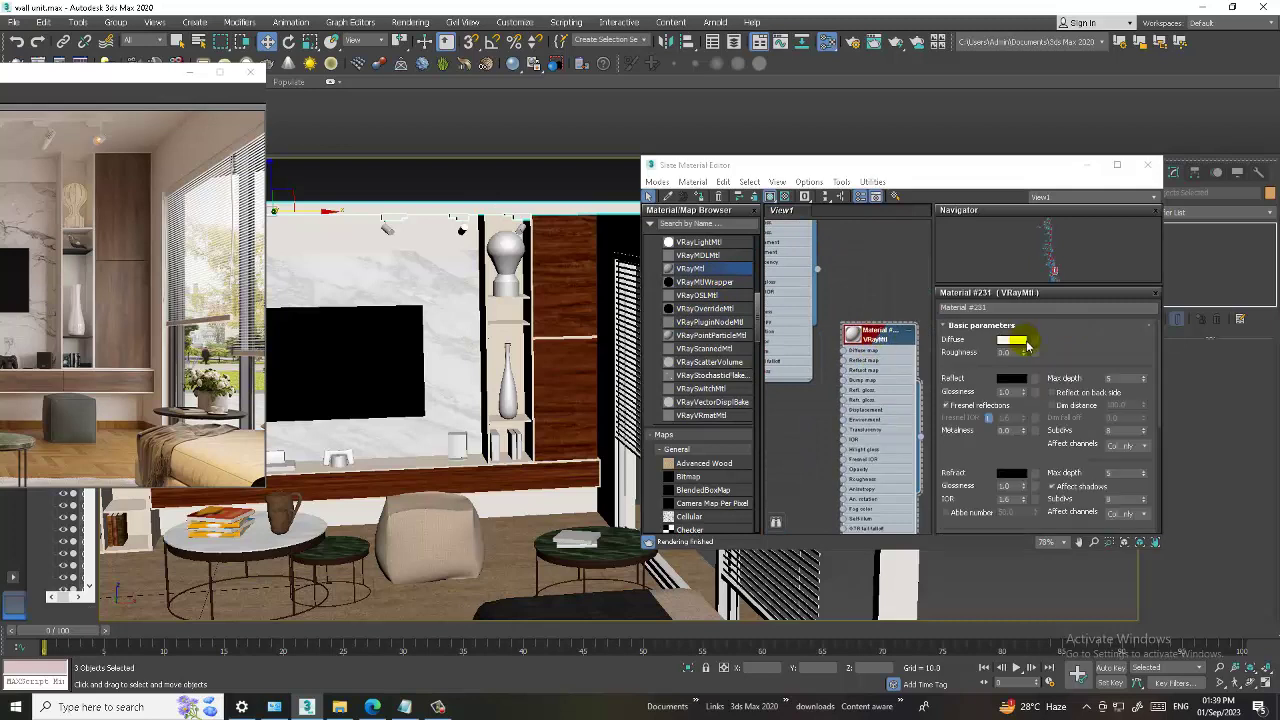
pyautogui.click(1020, 341)
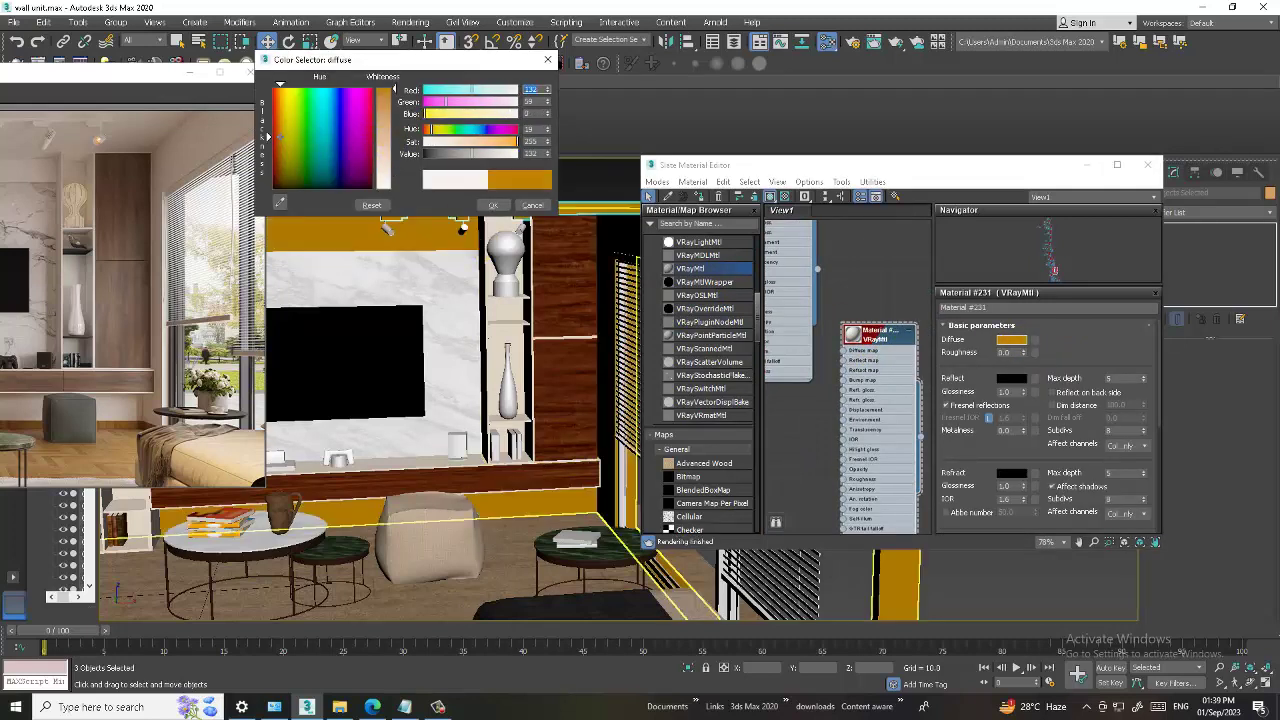
pyautogui.click(493, 205)
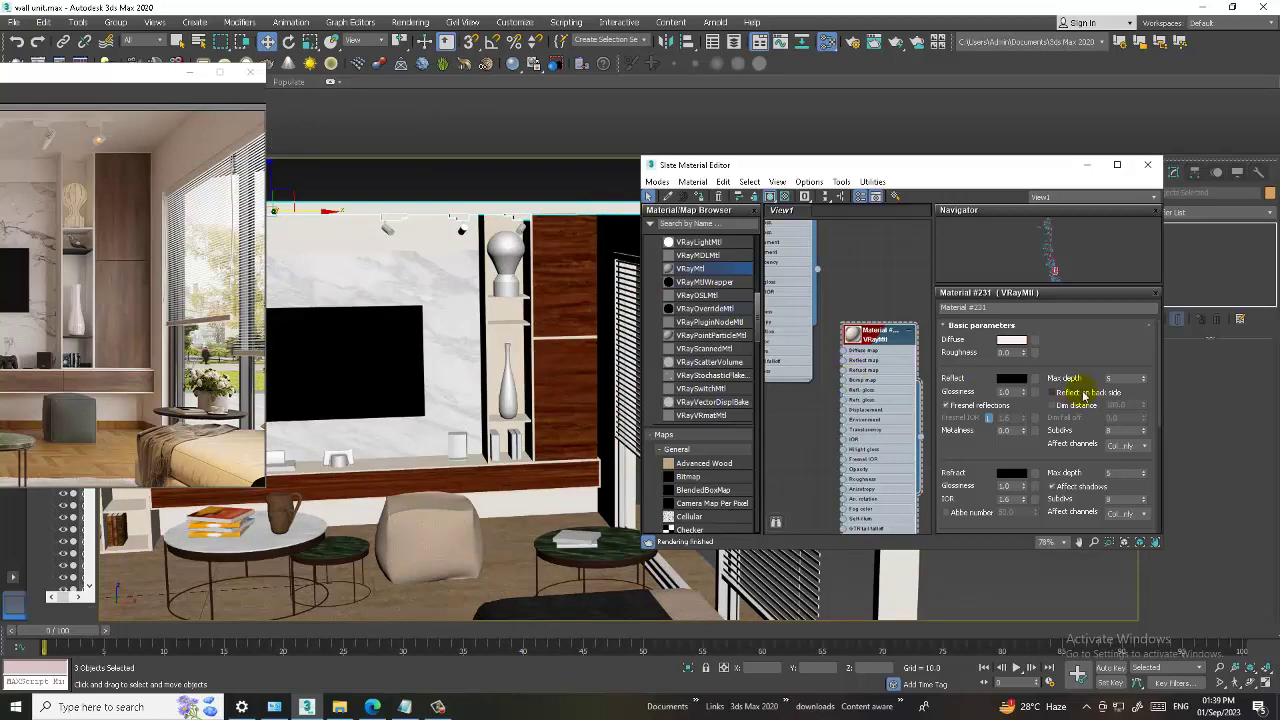
pyautogui.click(1013, 342)
pyautogui.moveTo(357, 158); pyautogui.dragTo(389, 166)
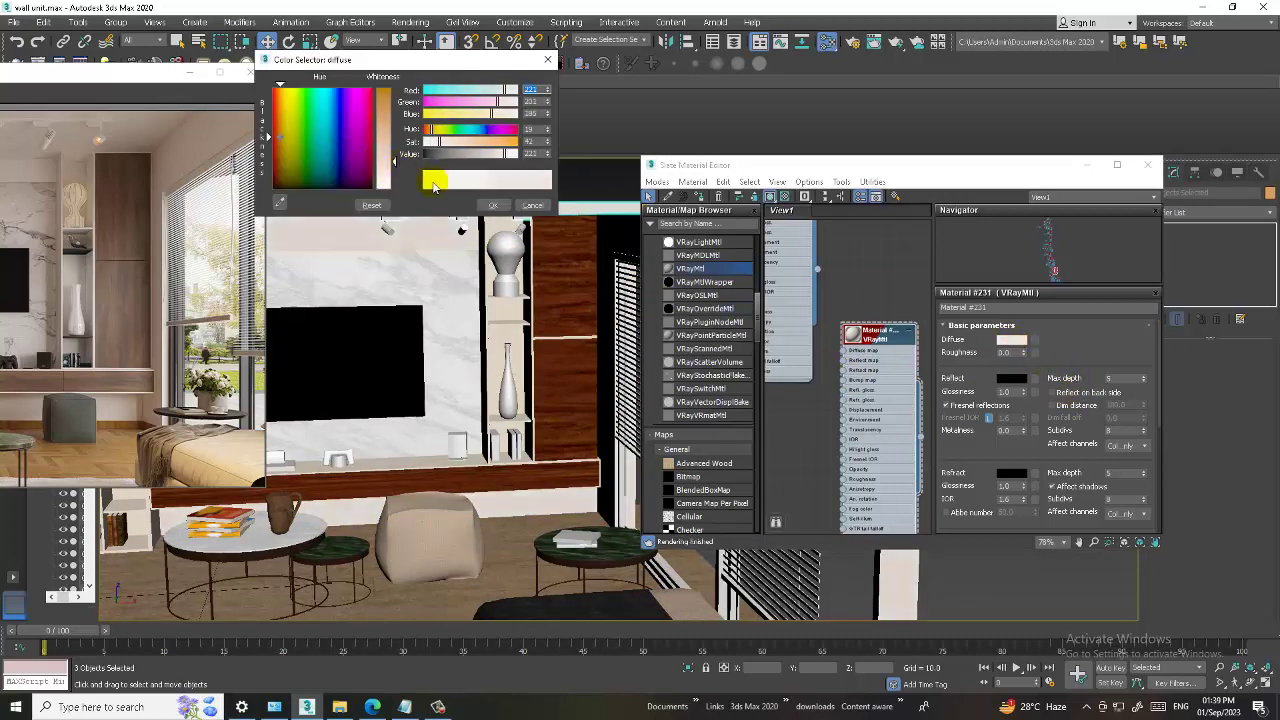
pyautogui.click(493, 205)
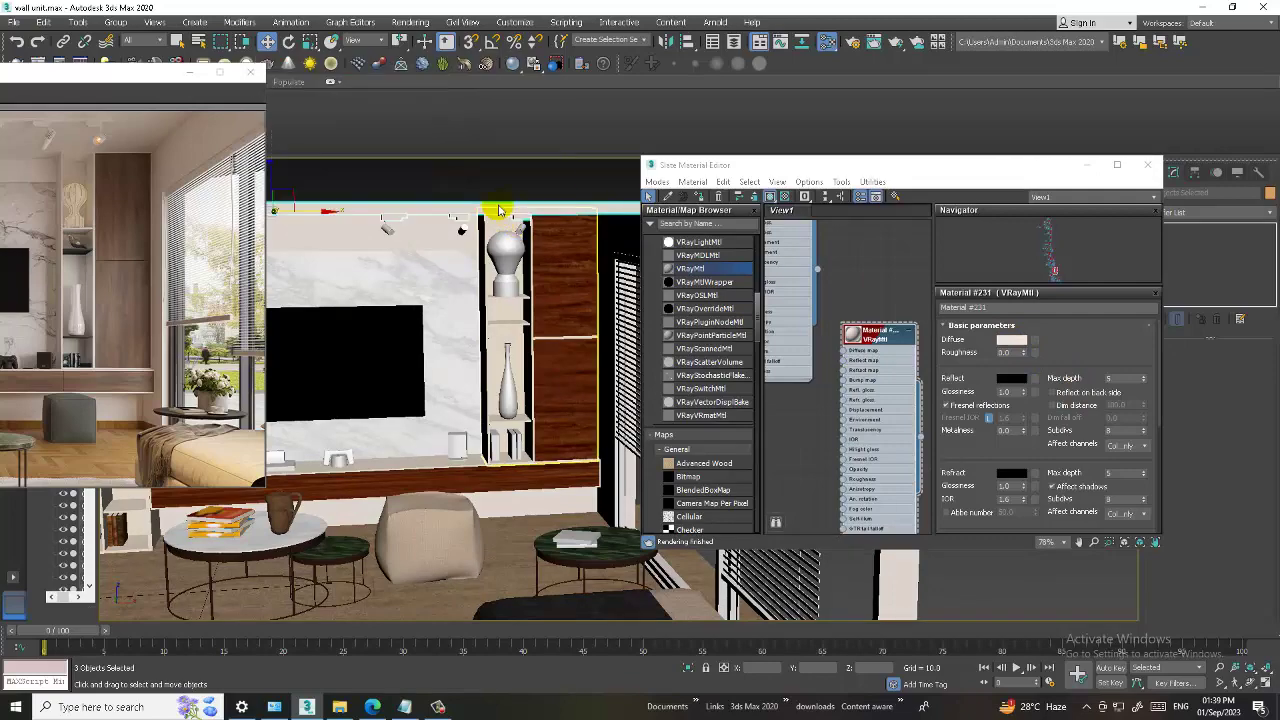
# Check the scene, then lighten Material #231's diffuse to warm off-white (239, 229, 223)
pyautogui.click(1088, 164)
pyautogui.scroll(-5, 720, 362)
pyautogui.keyDown('alt'); pyautogui.moveTo(720, 340); pyautogui.dragTo(720, 362, button='middle'); pyautogui.keyUp('alt')
pyautogui.scroll(3, 720, 365)
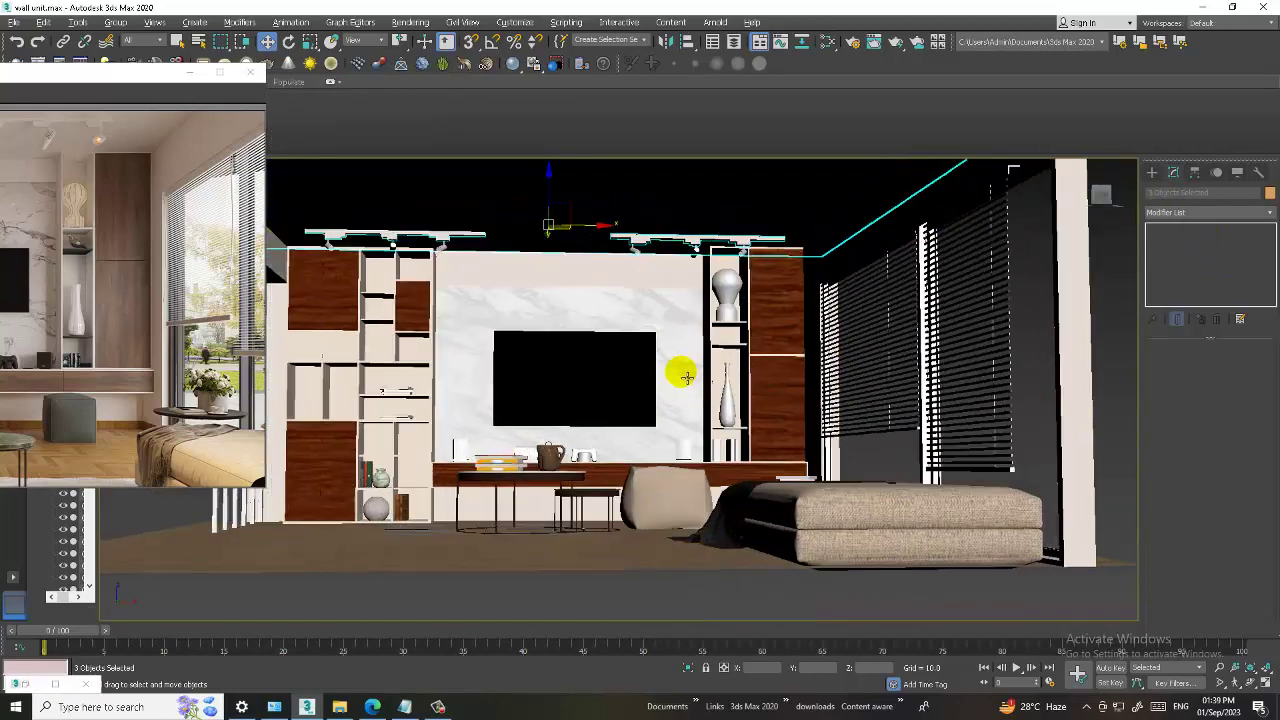
pyautogui.scroll(3, 720, 365)
pyautogui.press('m')
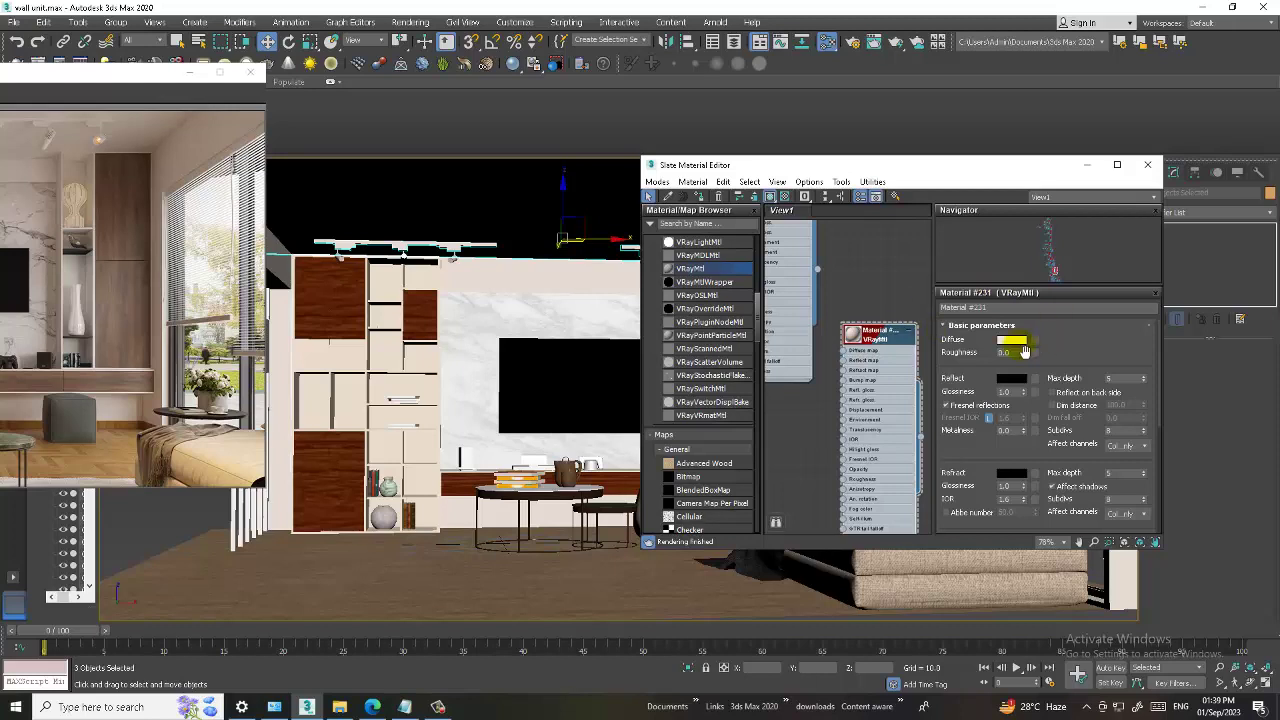
pyautogui.click(1011, 339)
pyautogui.moveTo(390, 170); pyautogui.dragTo(397, 188)
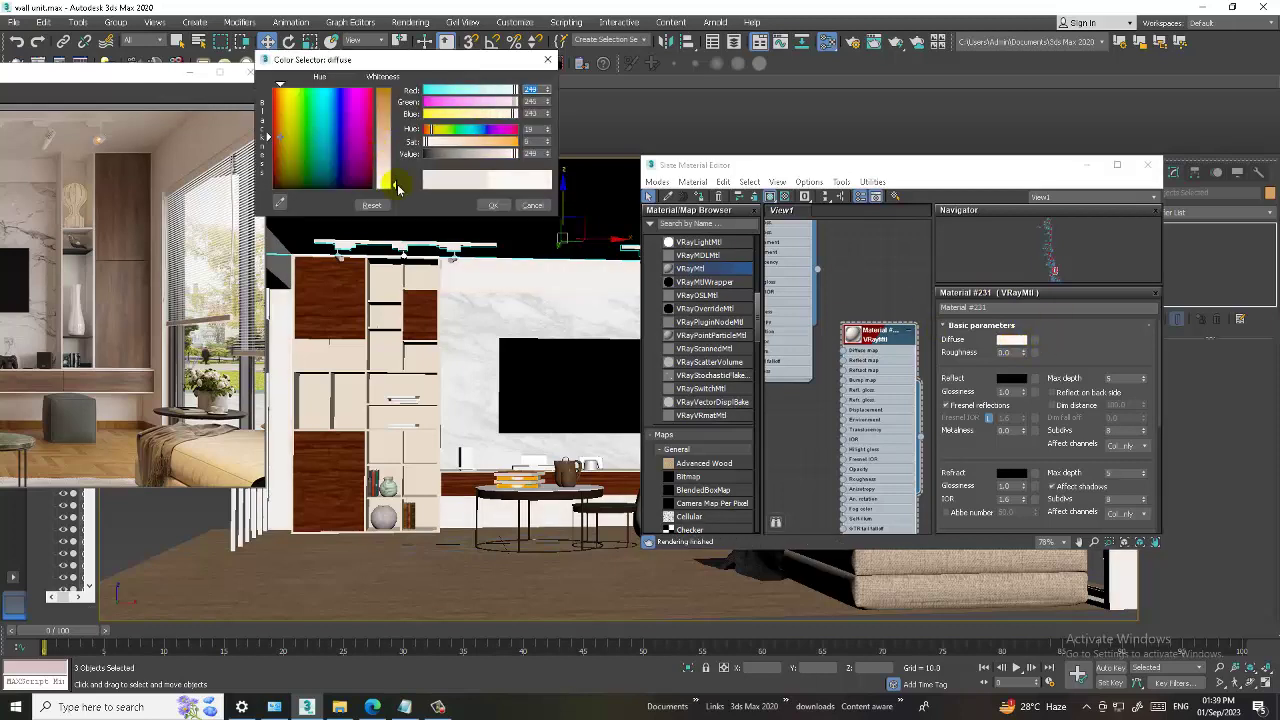
pyautogui.click(492, 206)
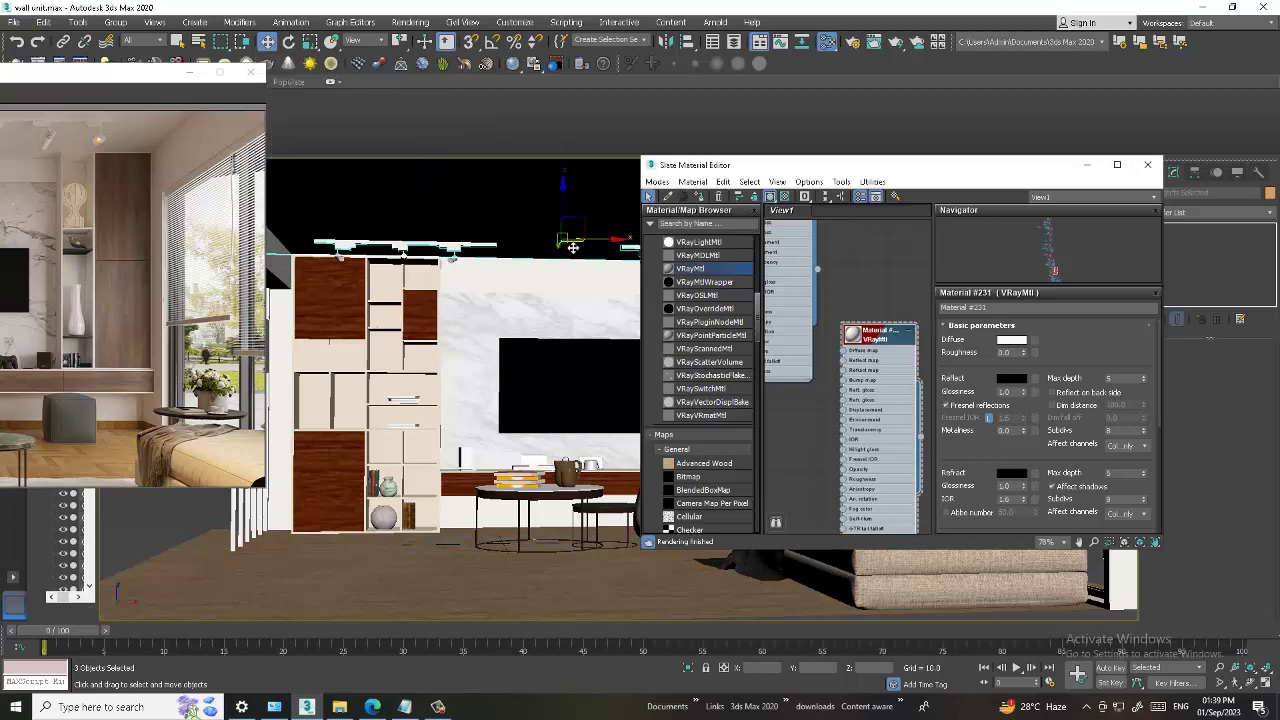
pyautogui.click(1088, 164)
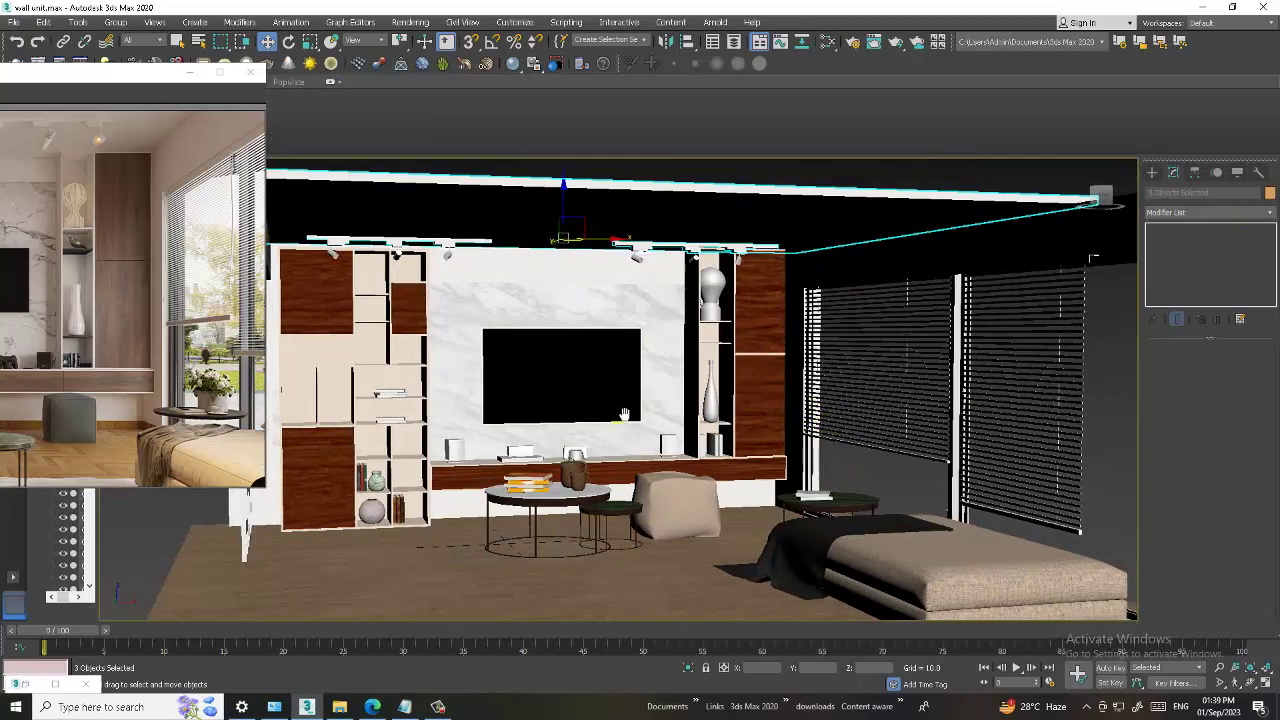
# Zoom toward the ceiling and select the left and right track lights
pyautogui.scroll(3, 641, 418)
pyautogui.scroll(2, 641, 418)
pyautogui.scroll(2, 490, 250)
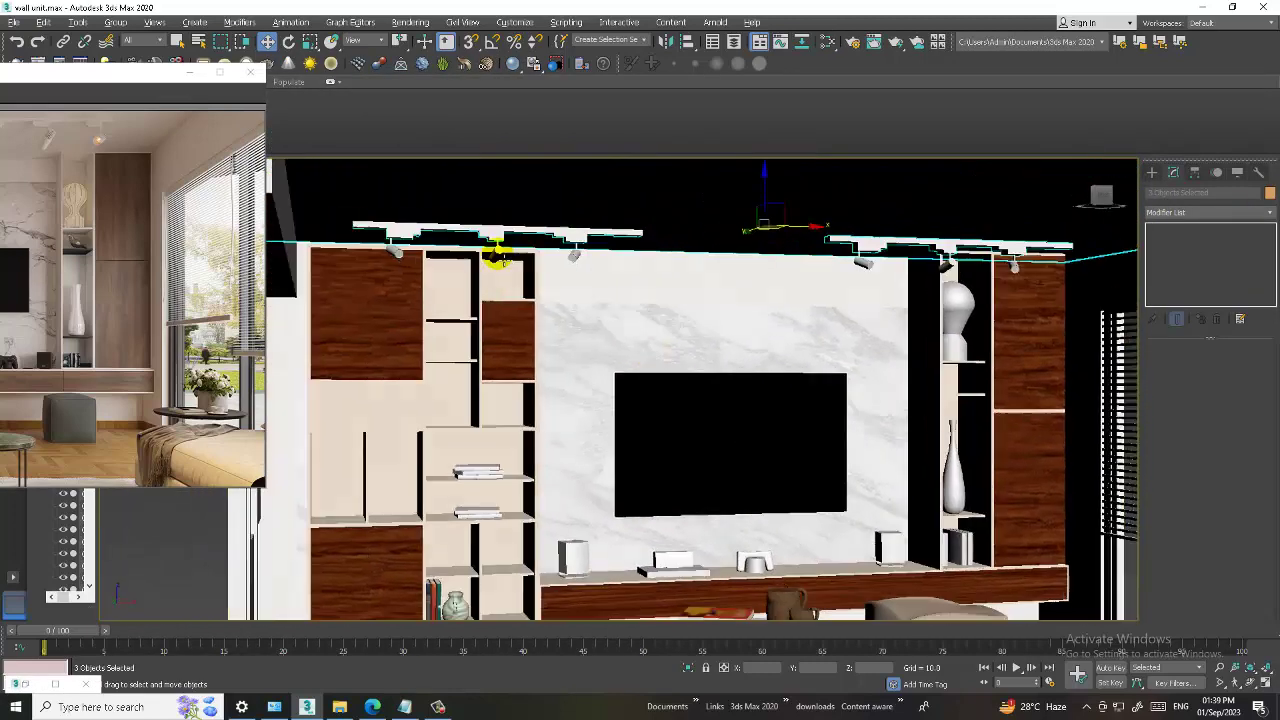
pyautogui.scroll(2, 425, 250)
pyautogui.click(423, 251)
pyautogui.scroll(1, 425, 250)
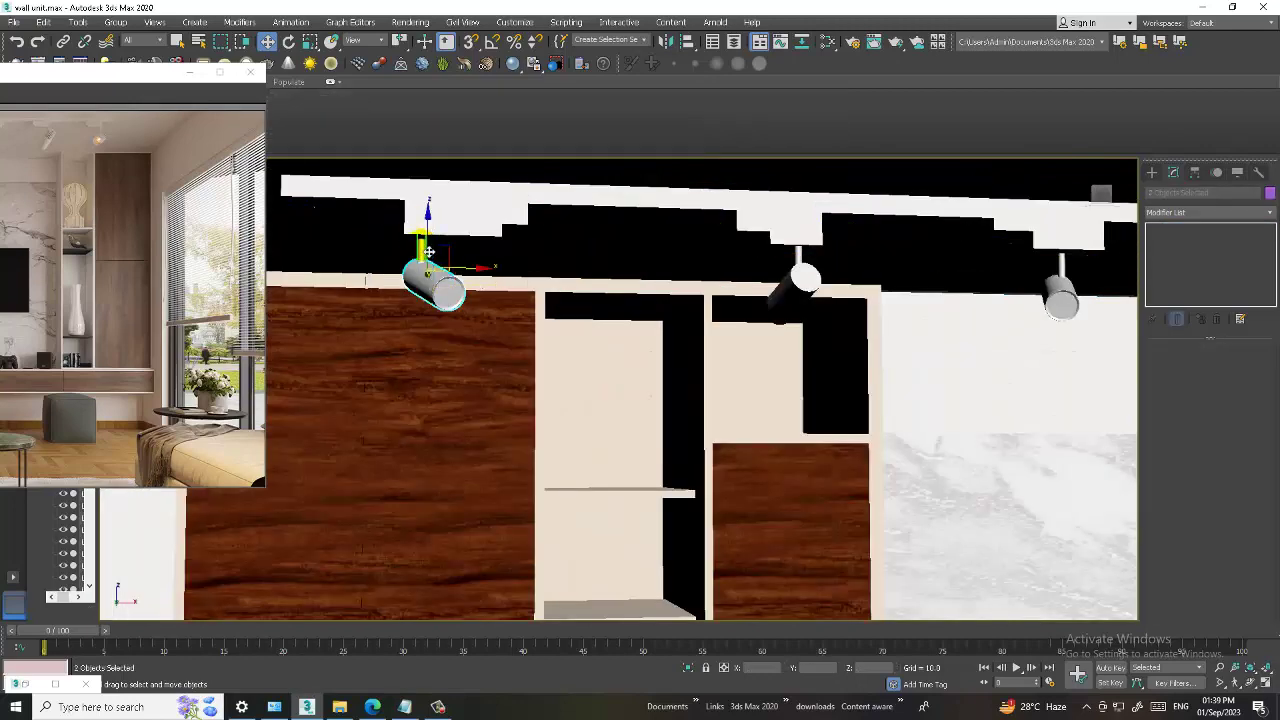
pyautogui.keyDown('ctrl'); pyautogui.click(423, 251); pyautogui.keyUp('ctrl')
pyautogui.click(805, 270)
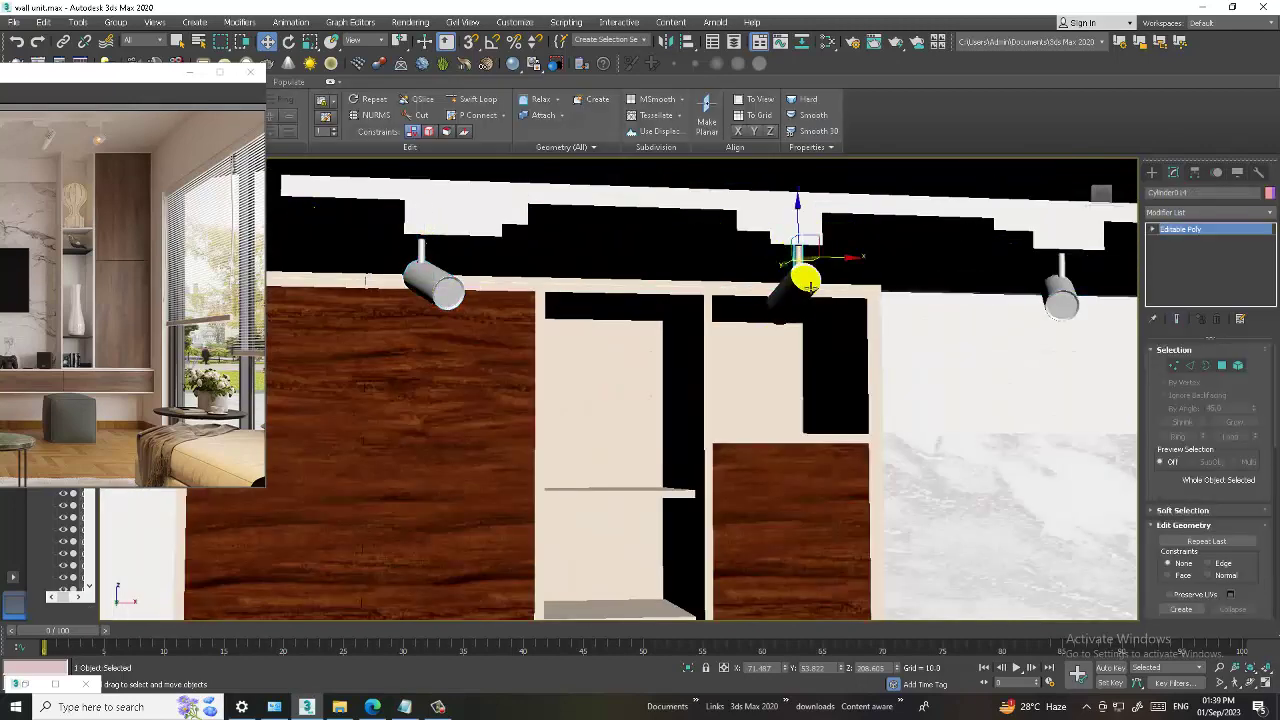
pyautogui.keyDown('ctrl'); pyautogui.click(608, 286); pyautogui.keyUp('ctrl')
pyautogui.keyDown('ctrl'); pyautogui.click(423, 251); pyautogui.keyUp('ctrl')
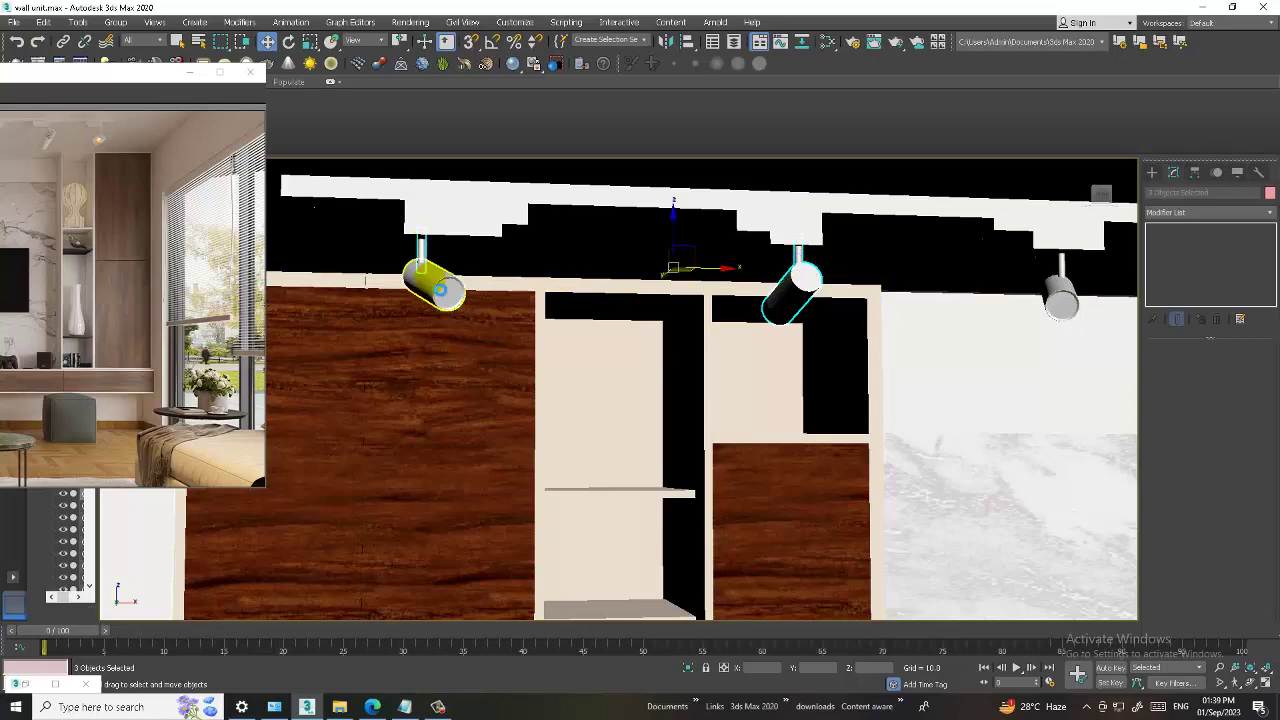
pyautogui.keyDown('ctrl'); pyautogui.click(1062, 290); pyautogui.keyUp('ctrl')
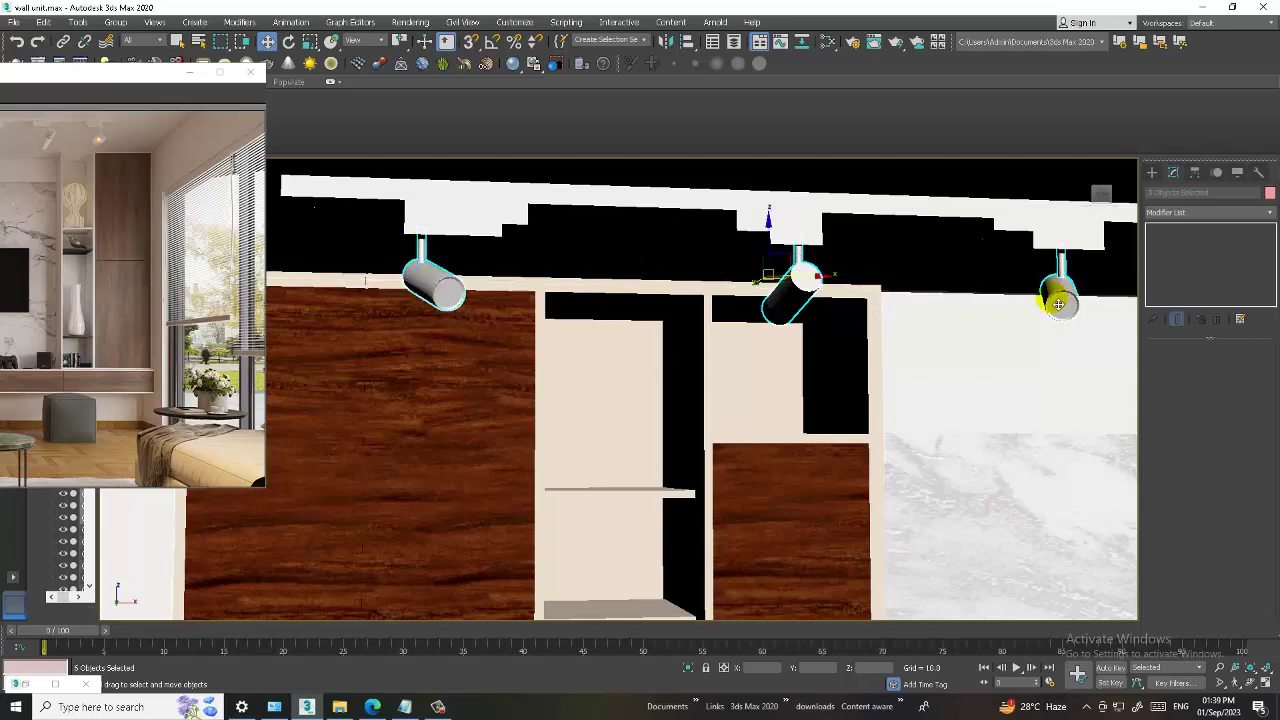
# Orbit around and add the right-hand light, its rail and another track light to the selection
pyautogui.keyDown('alt'); pyautogui.moveTo(1062, 290); pyautogui.dragTo(576, 291, button='middle'); pyautogui.keyUp('alt')
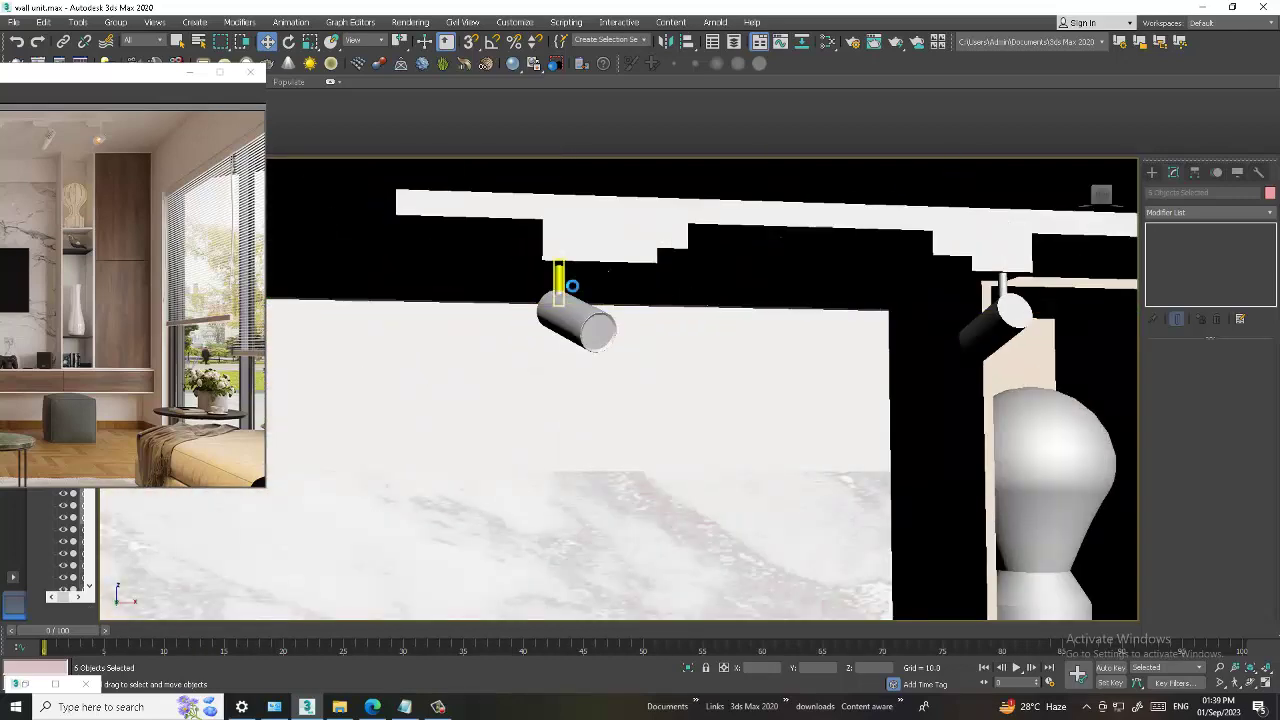
pyautogui.keyDown('ctrl'); pyautogui.click(1005, 290); pyautogui.keyUp('ctrl')
pyautogui.keyDown('ctrl'); pyautogui.click(1010, 305); pyautogui.keyUp('ctrl')
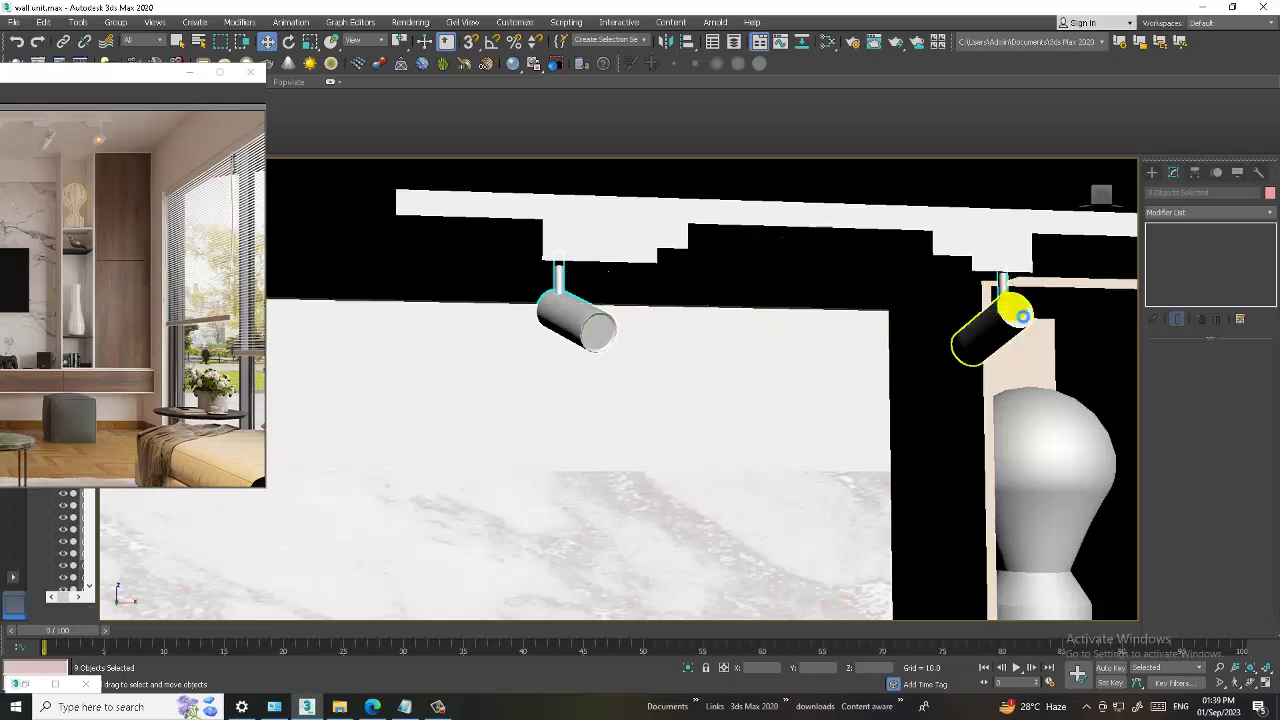
pyautogui.keyDown('ctrl'); pyautogui.click(1010, 285); pyautogui.keyUp('ctrl')
pyautogui.keyDown('alt'); pyautogui.moveTo(1010, 285); pyautogui.dragTo(750, 320, button='middle'); pyautogui.keyUp('alt')
pyautogui.keyDown('ctrl'); pyautogui.click(750, 315); pyautogui.keyUp('ctrl')
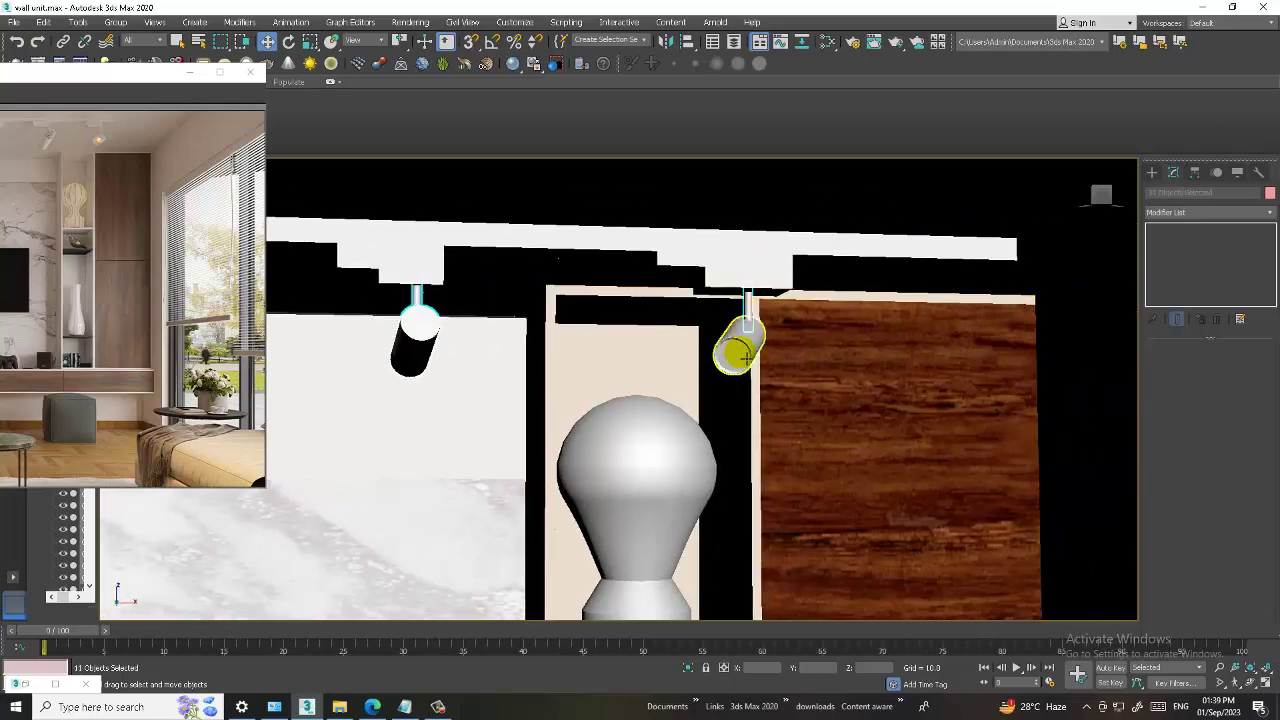
pyautogui.scroll(-3, 750, 315)
pyautogui.scroll(1, 750, 315)
# Bring up the material editor briefly, then minimize it and zoom the viewport
pyautogui.press('m')
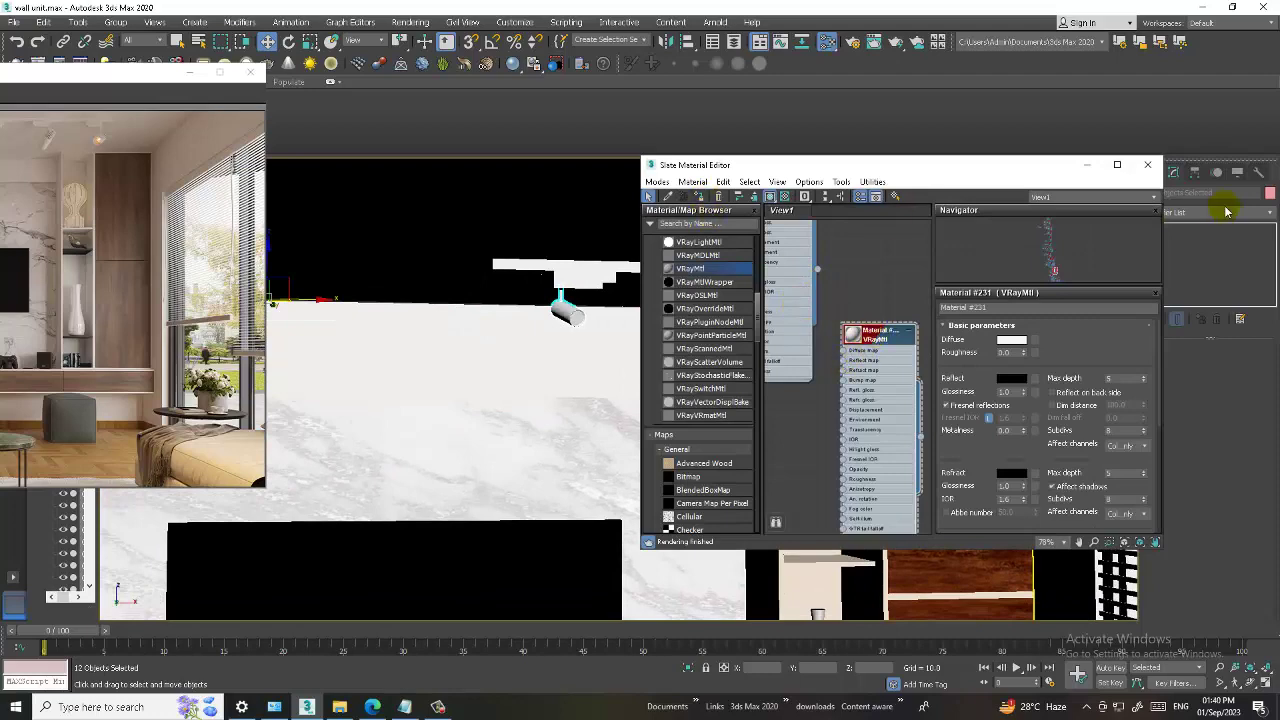
pyautogui.click(1088, 165)
pyautogui.scroll(-5, 828, 286)
pyautogui.scroll(5, 887, 326)
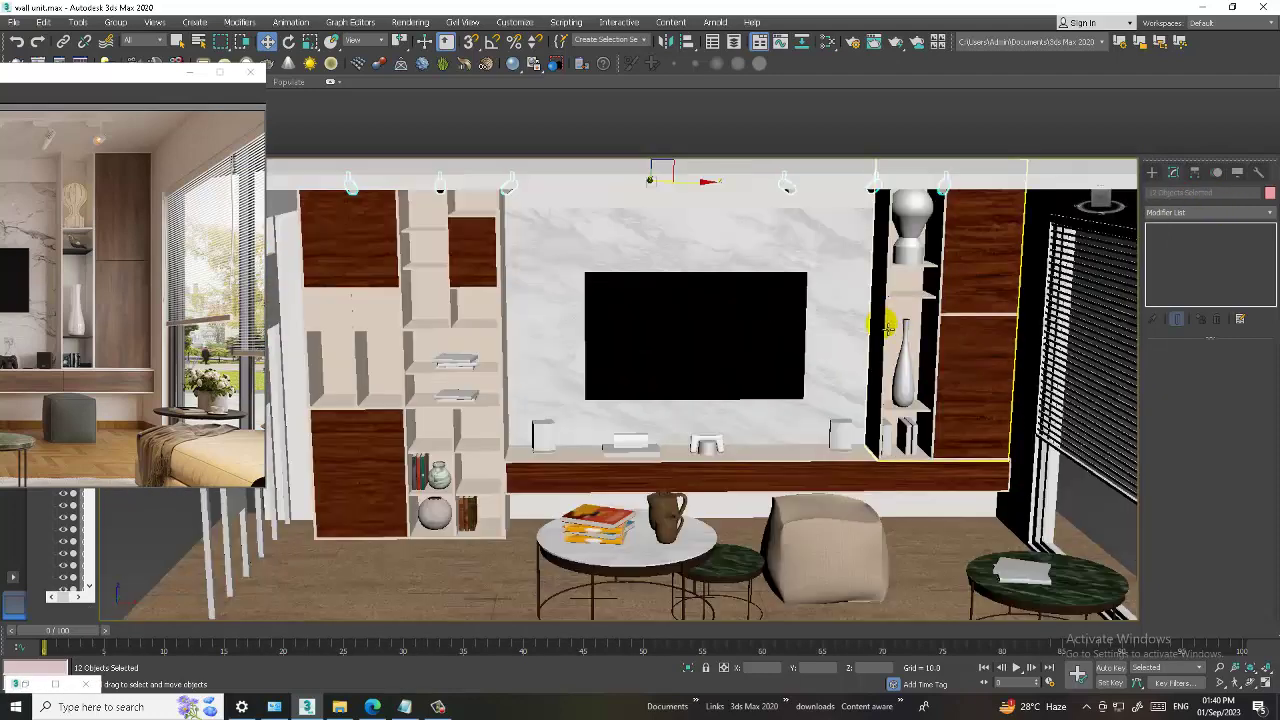
pyautogui.scroll(1, 887, 326)
pyautogui.scroll(1, 870, 350)
pyautogui.scroll(2, 860, 380)
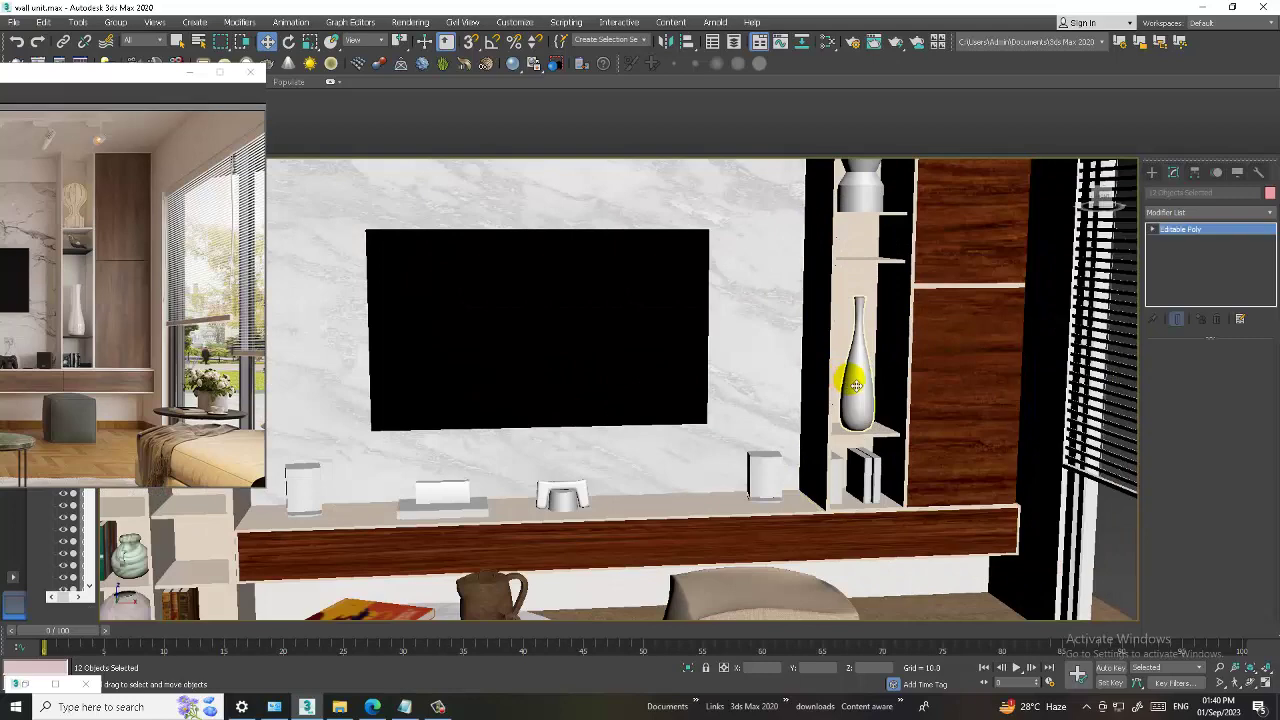
# Select the white vase and show the Slate Material Editor full-screen with Material #231
pyautogui.click(856, 386)
pyautogui.press('m')
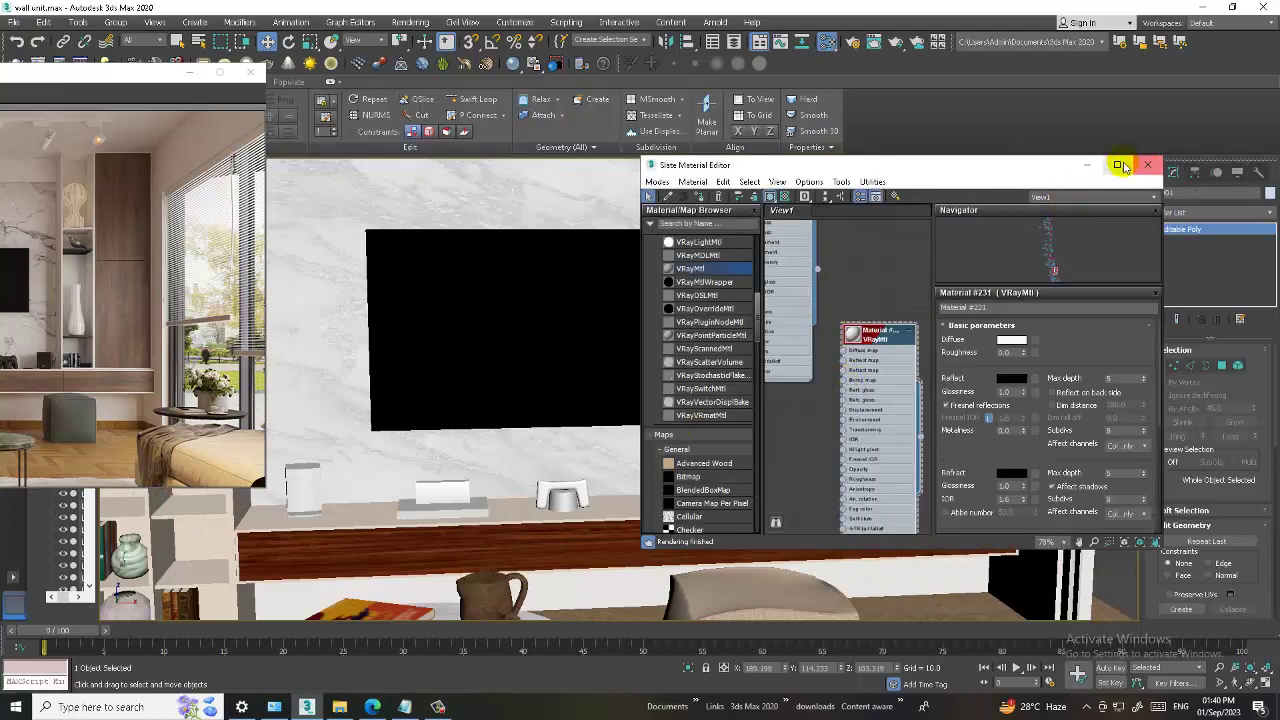
pyautogui.click(1122, 166)
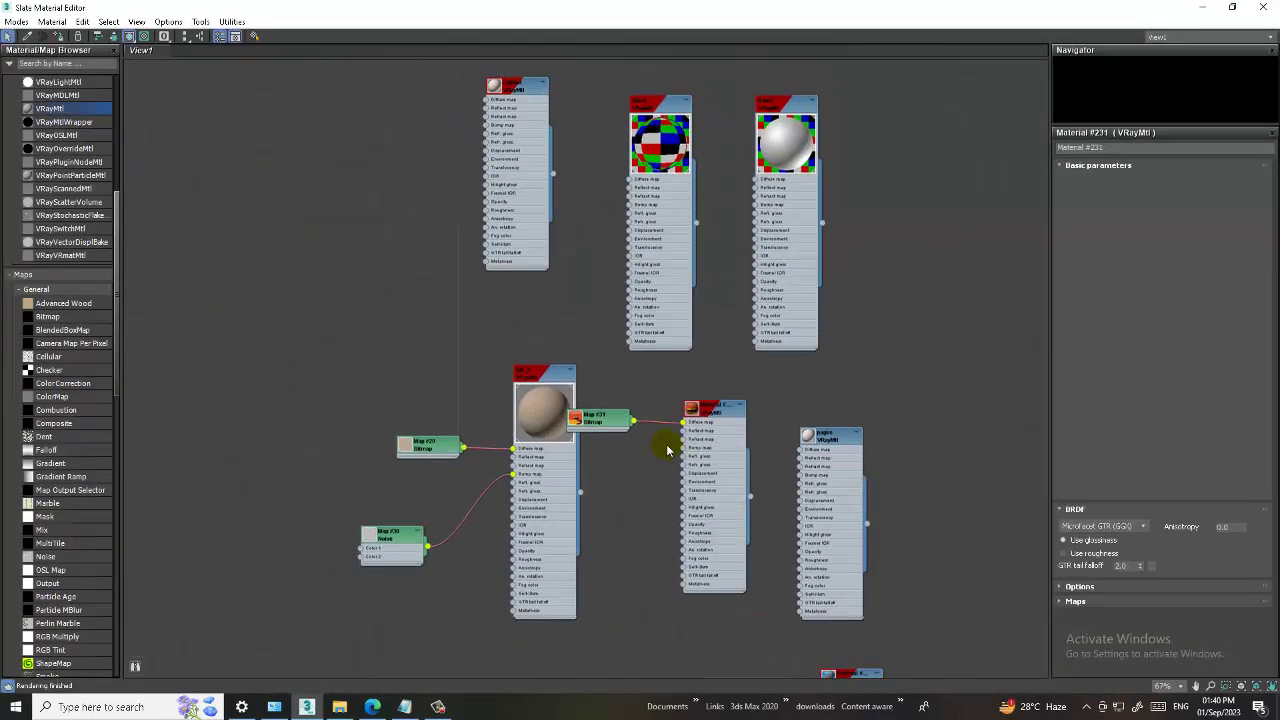
# Zoom through the Slate node view, then minimize the editor to reveal the marble TV wall
pyautogui.scroll(2, 640, 435)
pyautogui.scroll(1, 580, 330)
pyautogui.scroll(1, 544, 293)
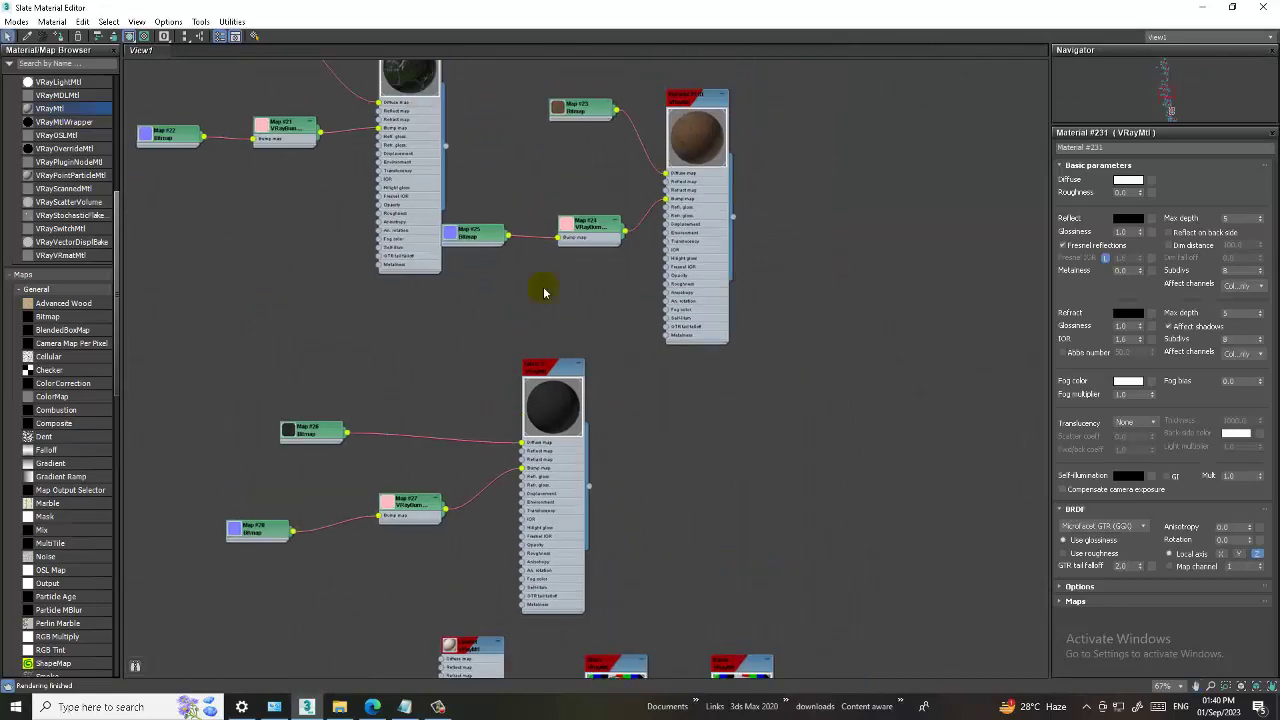
pyautogui.scroll(1, 563, 534)
pyautogui.scroll(1, 606, 229)
pyautogui.scroll(1, 651, 551)
pyautogui.scroll(1, 612, 168)
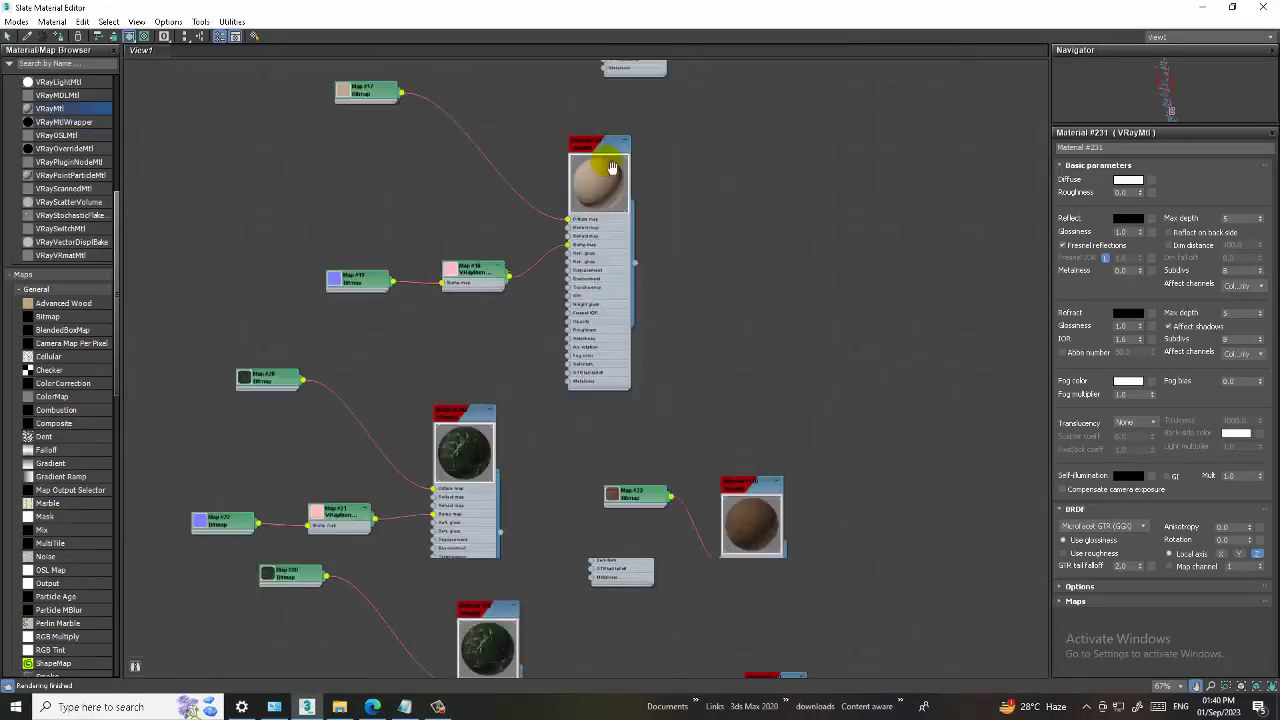
pyautogui.scroll(-1, 666, 414)
pyautogui.scroll(-2, 608, 214)
pyautogui.scroll(-2, 600, 400)
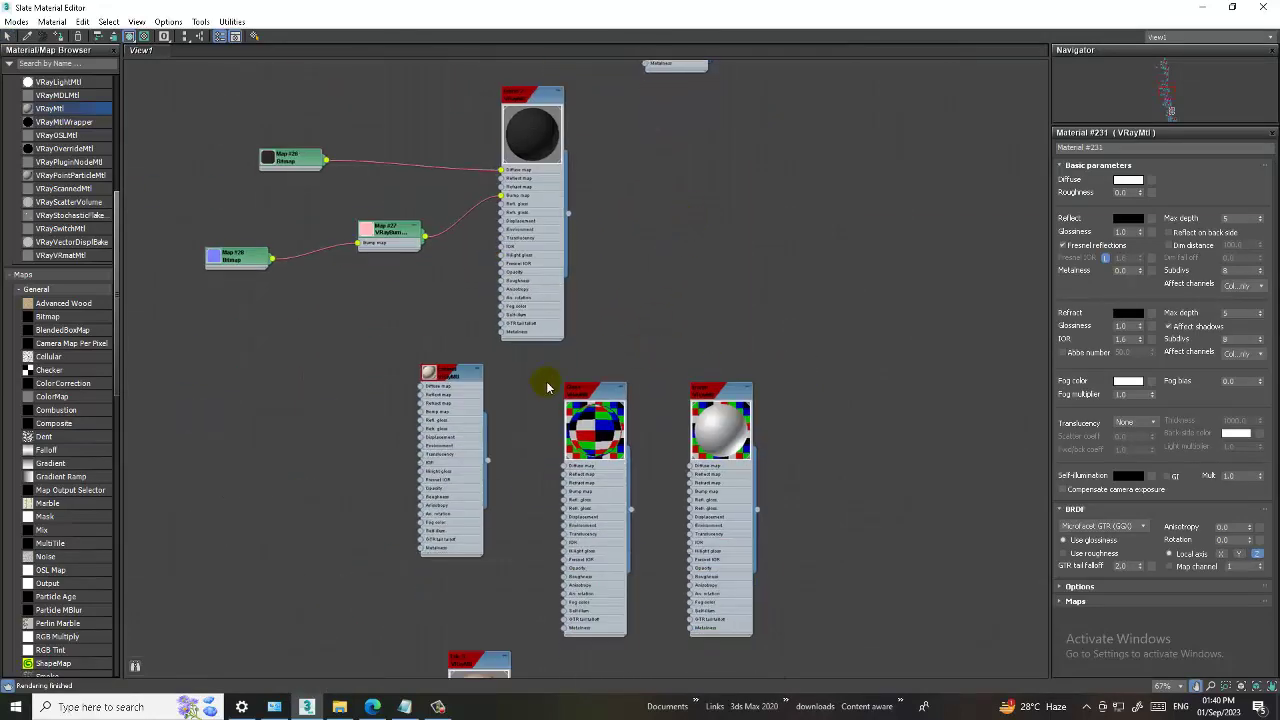
pyautogui.scroll(2, 449, 380)
pyautogui.scroll(-2, 762, 421)
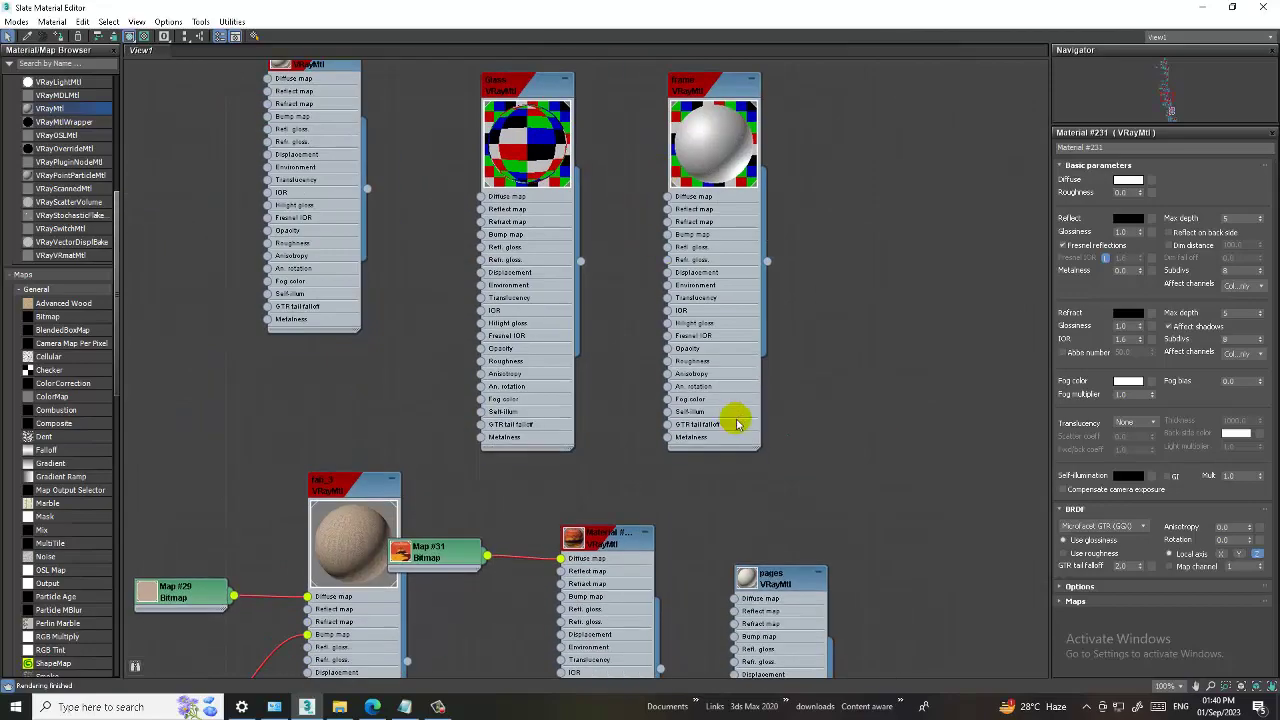
pyautogui.scroll(-1, 731, 423)
pyautogui.scroll(-1, 720, 300)
pyautogui.scroll(-2, 705, 330)
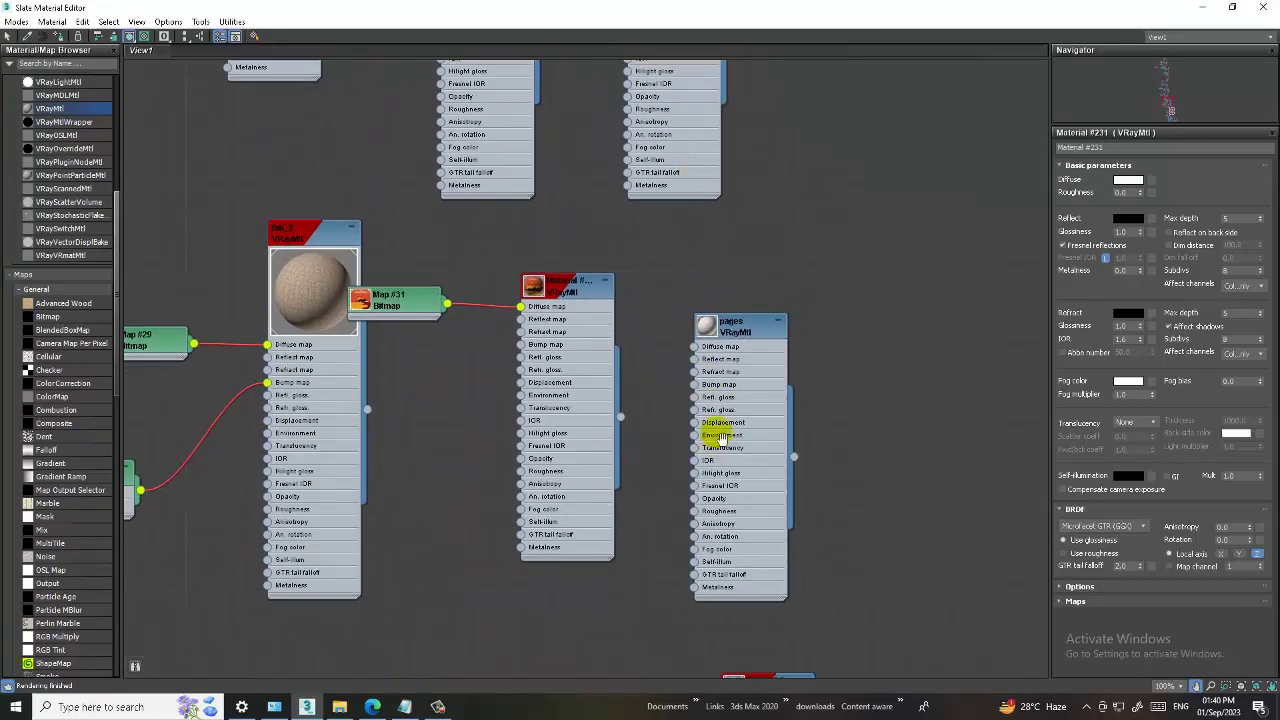
pyautogui.scroll(-2, 725, 410)
pyautogui.scroll(-2, 700, 340)
pyautogui.scroll(-2, 590, 350)
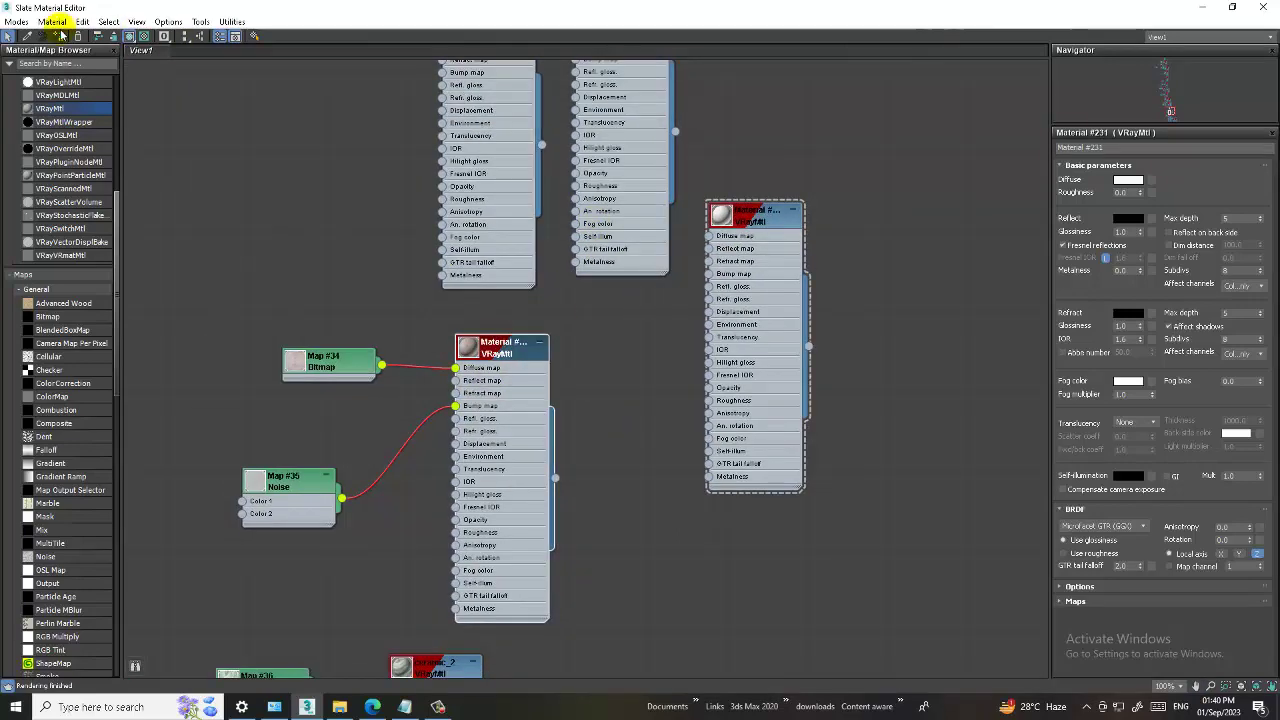
pyautogui.click(1259, 7)
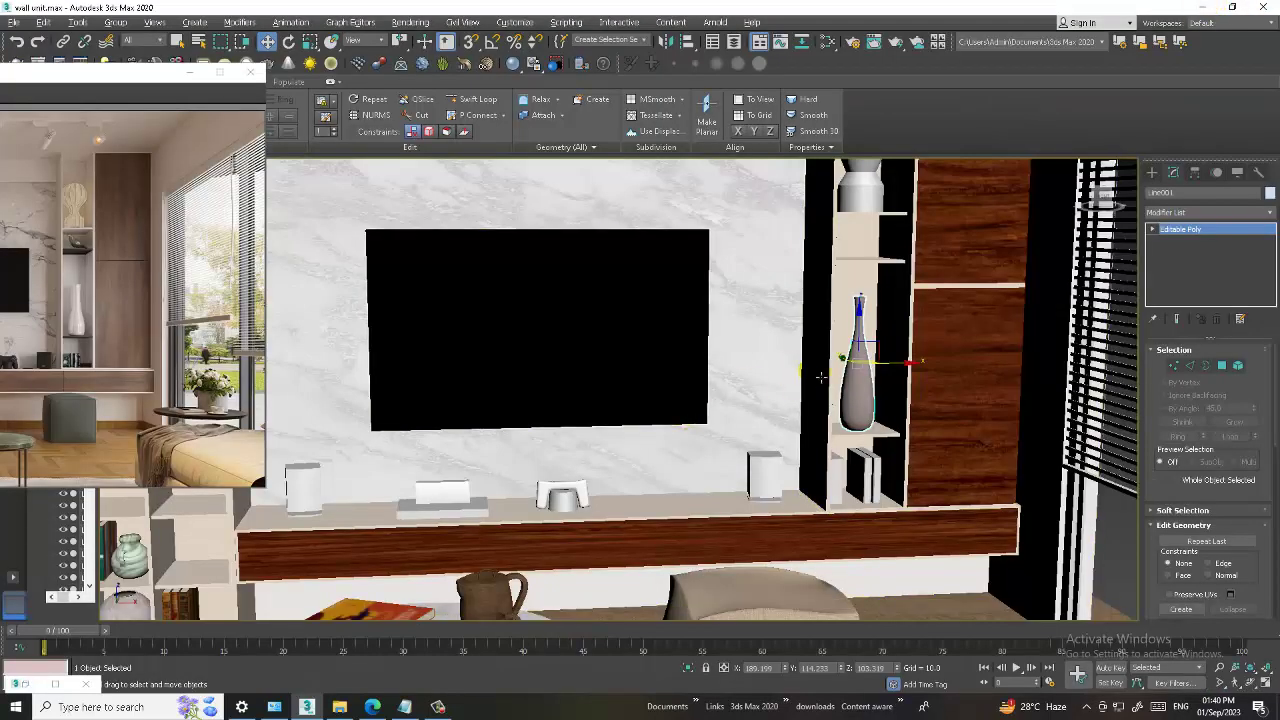
# Add a cylindrical UVW Map to the vase, fitted to its 51.635 height
pyautogui.scroll(3, 700, 380)
pyautogui.click(1208, 212)
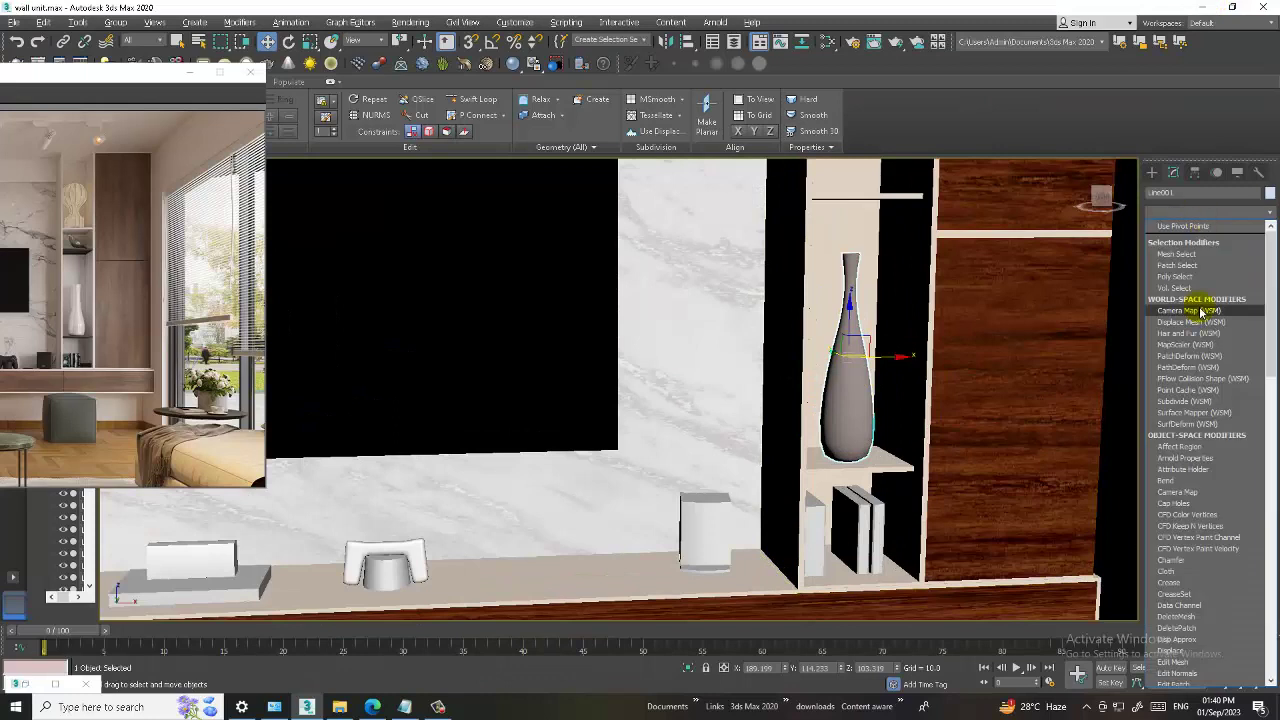
pyautogui.scroll(-15, 1201, 313)
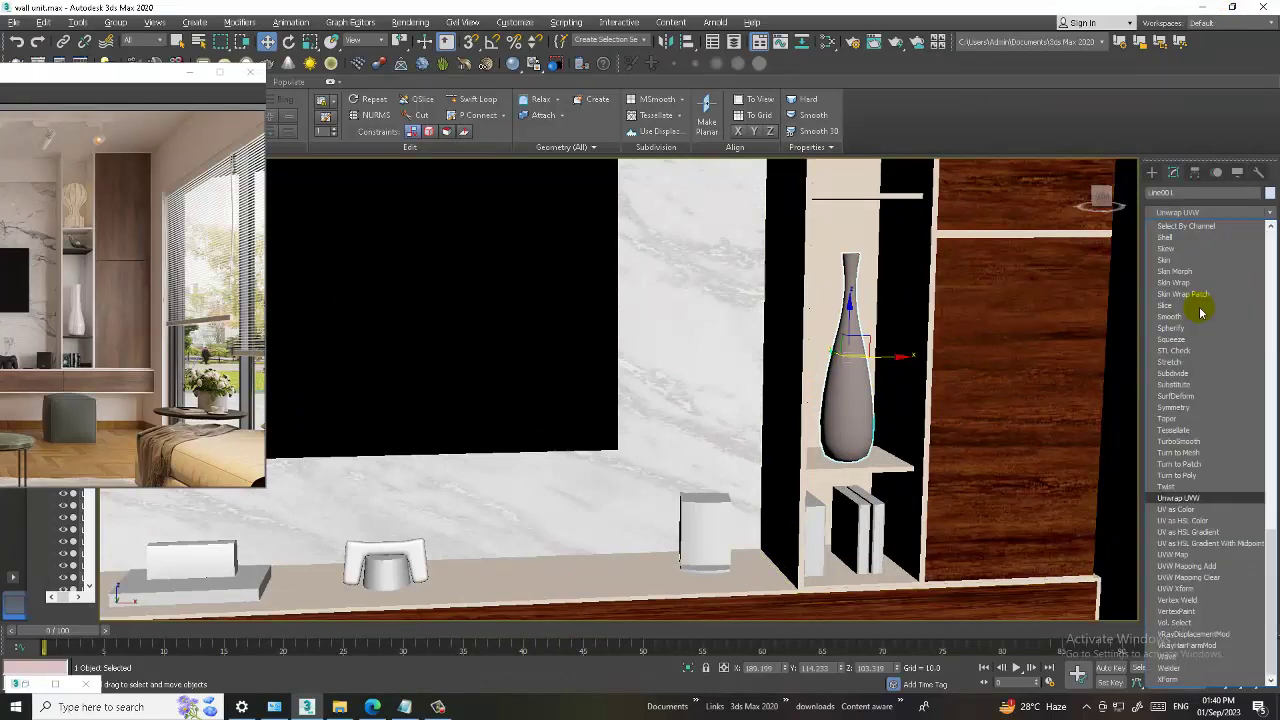
pyautogui.click(1190, 555)
pyautogui.click(1204, 391)
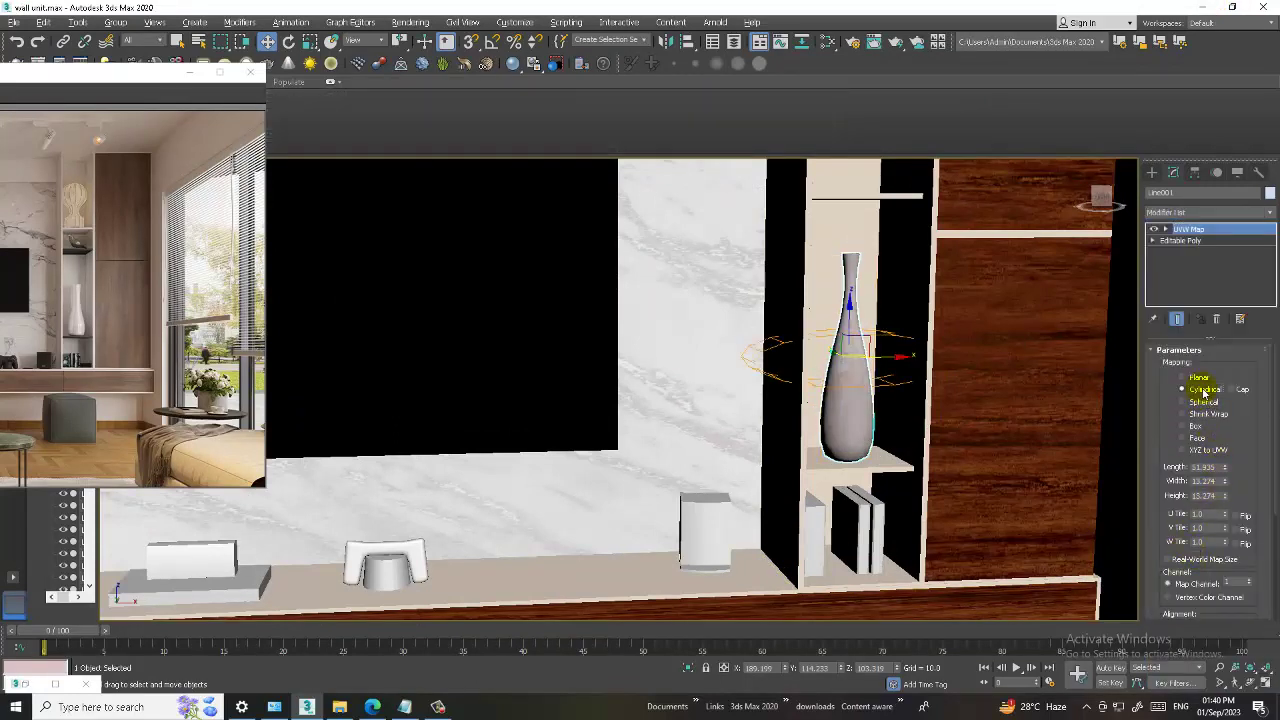
pyautogui.scroll(-5, 1254, 505)
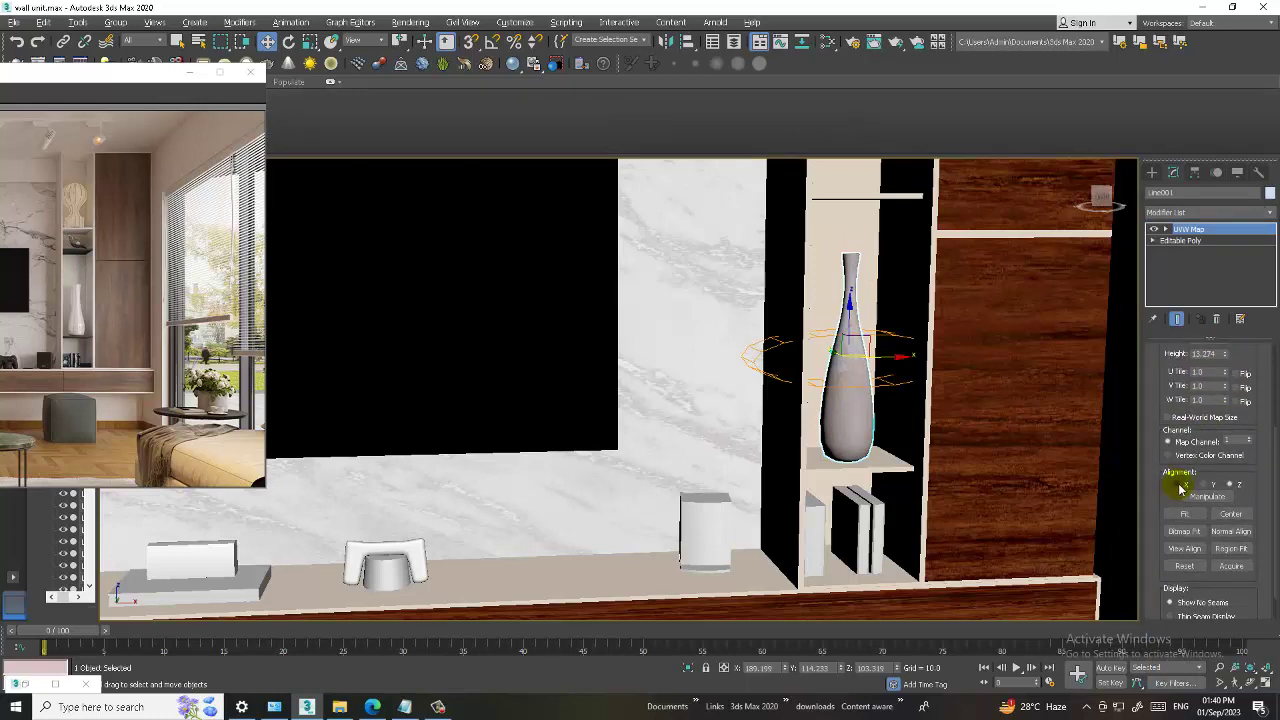
pyautogui.click(1184, 513)
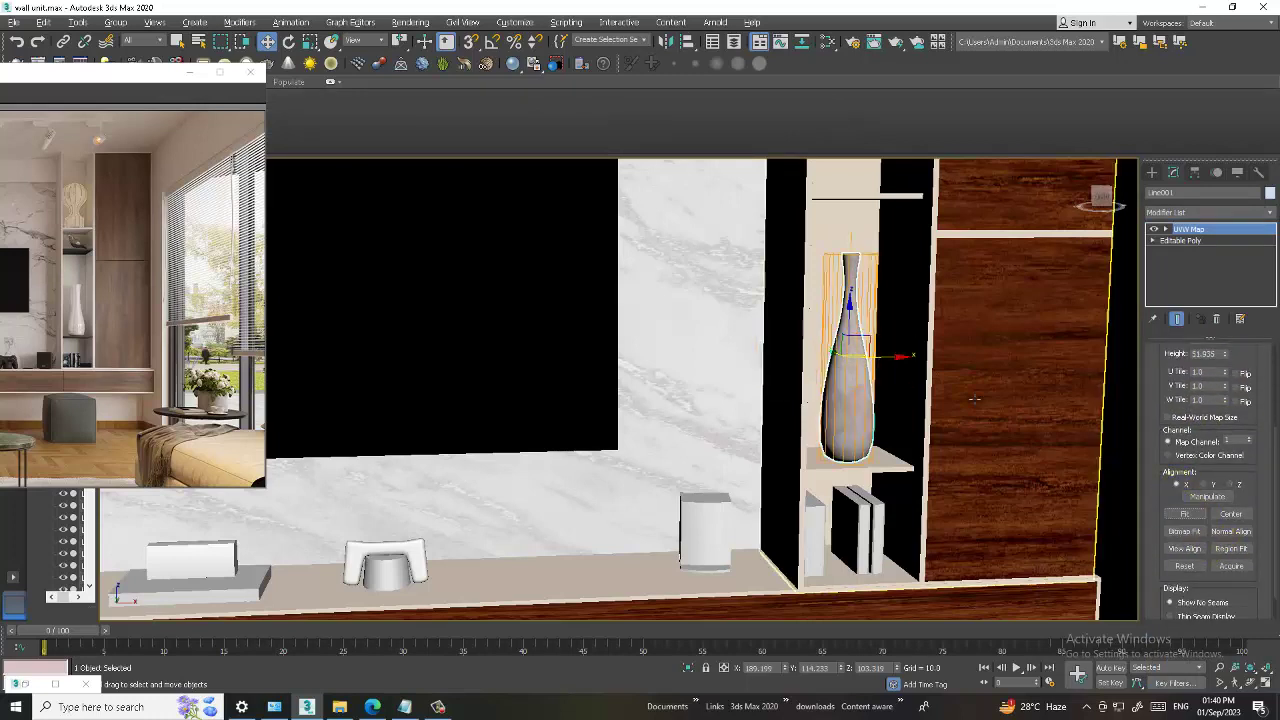
# Convert the vase to an Editable Poly
pyautogui.rightClick(852, 393)
pyautogui.click(1005, 524)
pyautogui.scroll(-8, 756, 320)
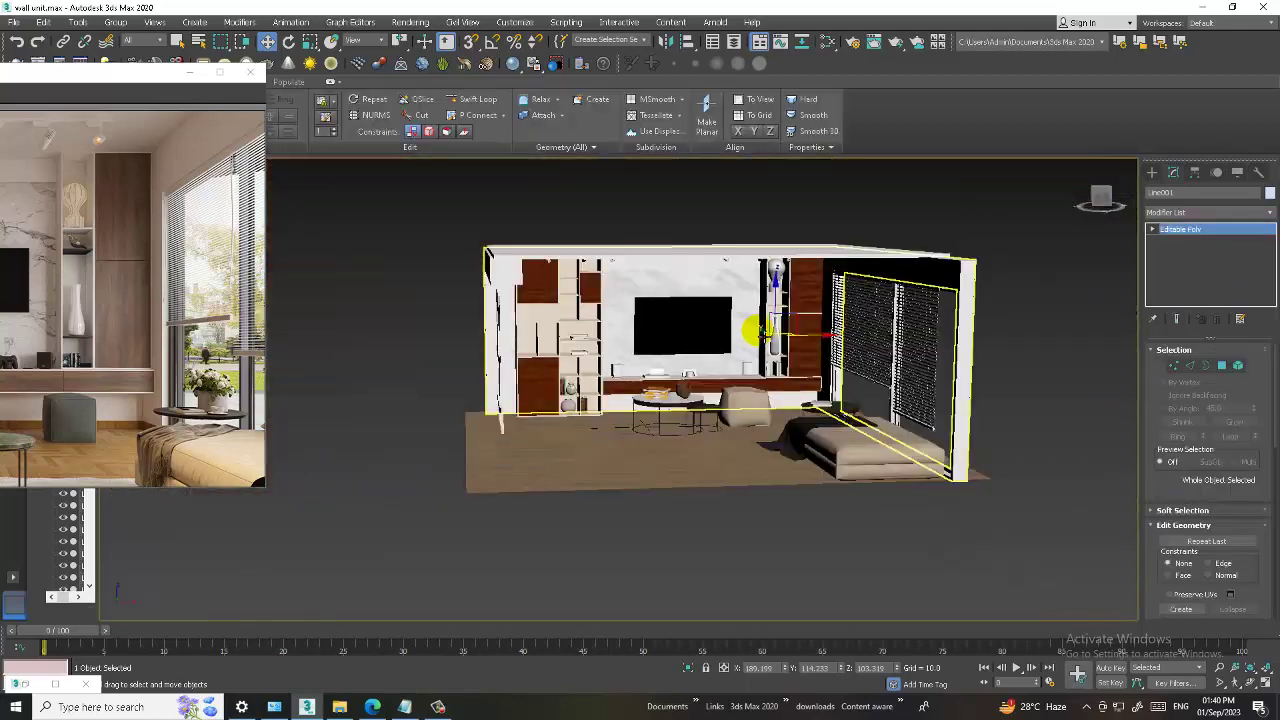
# Zoom to the TV console, select the round white device and white boxes, and open Slate
pyautogui.scroll(6, 765, 325)
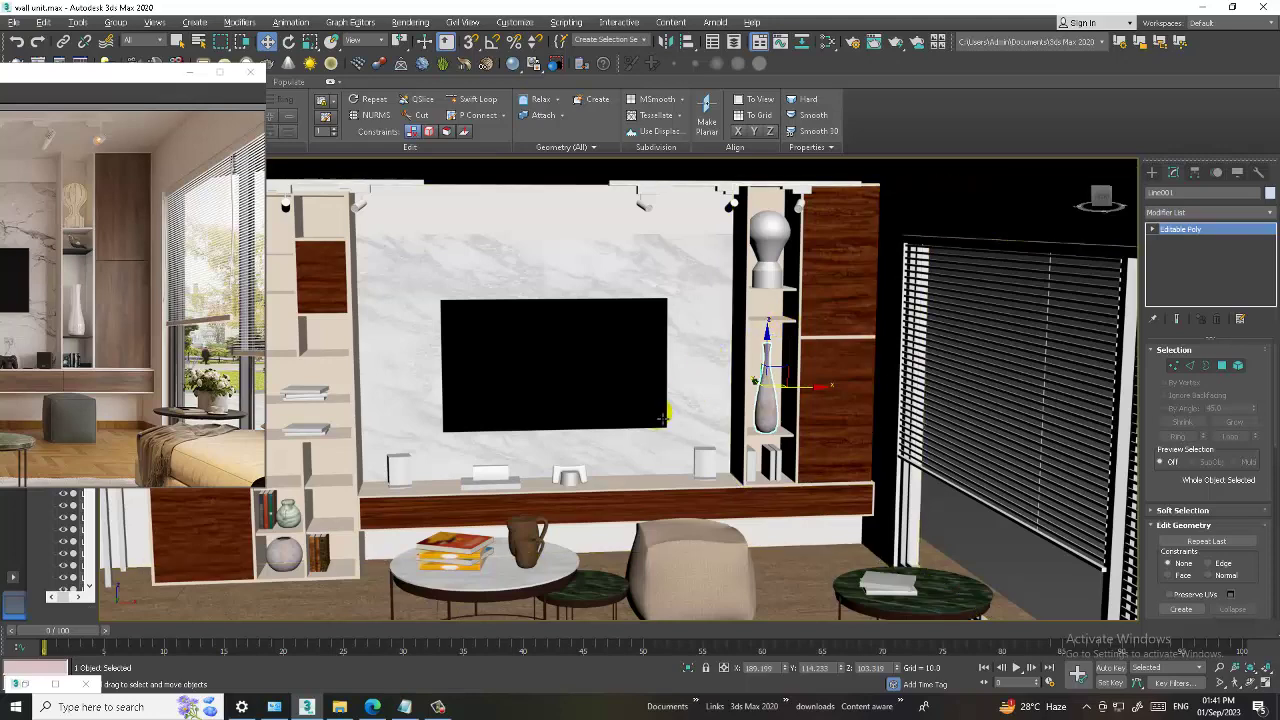
pyautogui.scroll(2, 735, 375)
pyautogui.scroll(3, 745, 385)
pyautogui.scroll(2, 745, 388)
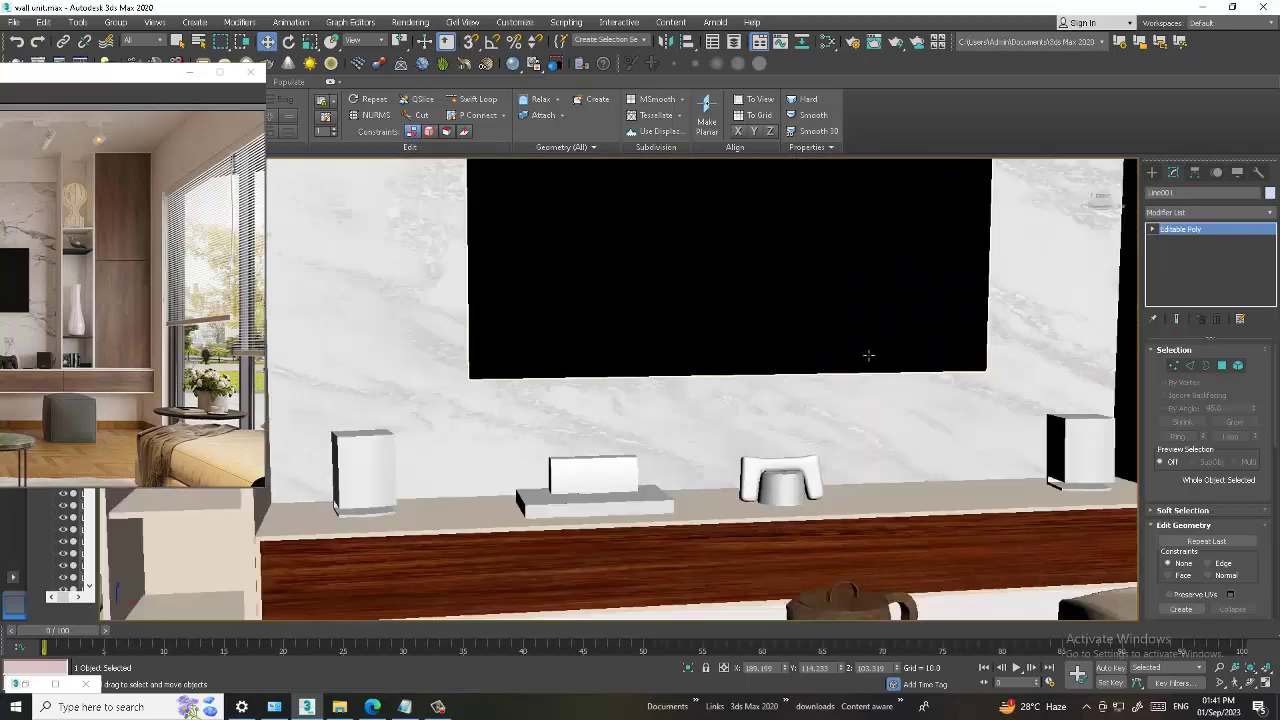
pyautogui.scroll(-2, 614, 403)
pyautogui.scroll(3, 722, 404)
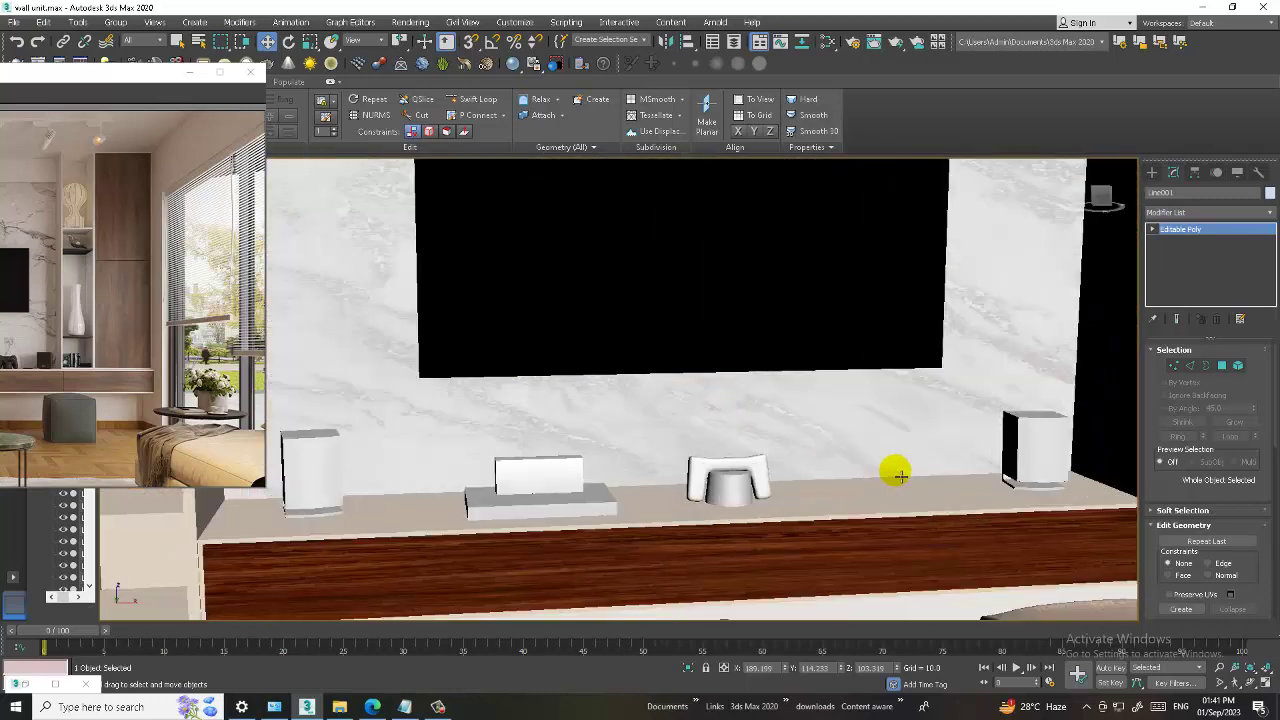
pyautogui.click(718, 474)
pyautogui.keyDown('ctrl'); pyautogui.click(508, 474); pyautogui.keyUp('ctrl')
pyautogui.keyDown('ctrl'); pyautogui.click(515, 507); pyautogui.keyUp('ctrl')
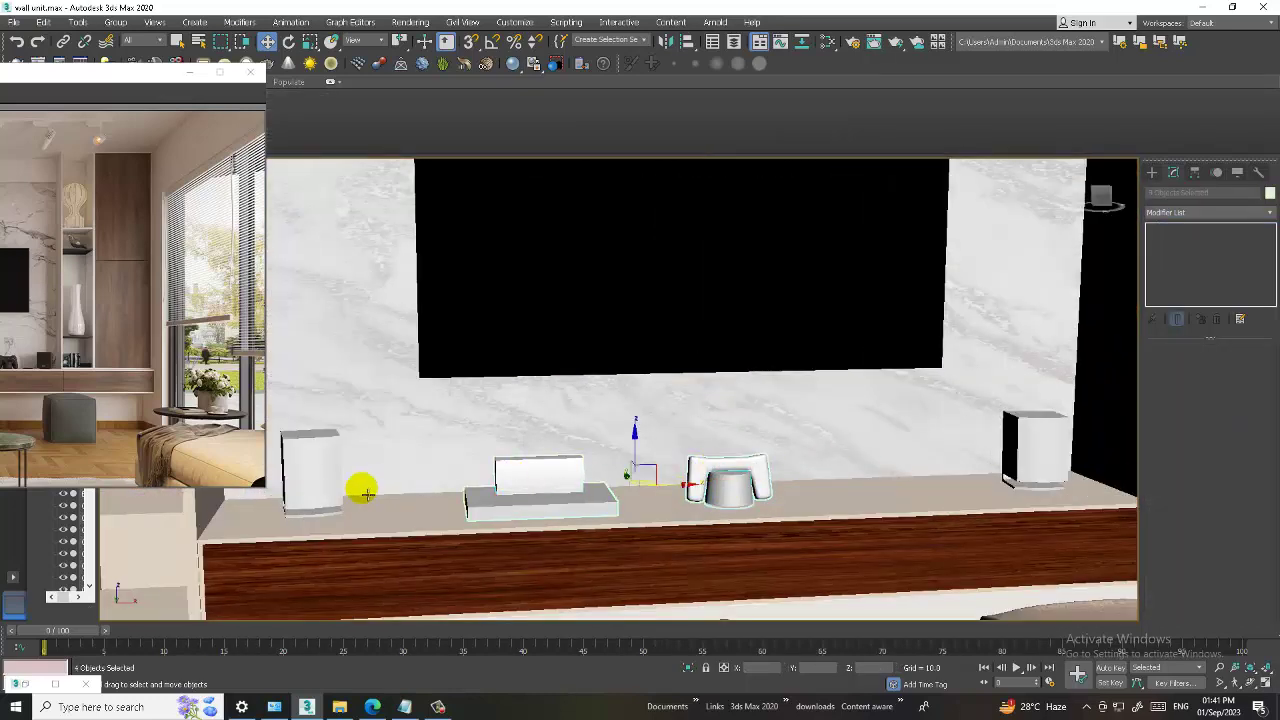
pyautogui.keyDown('ctrl'); pyautogui.click(308, 466); pyautogui.keyUp('ctrl')
pyautogui.press('m')
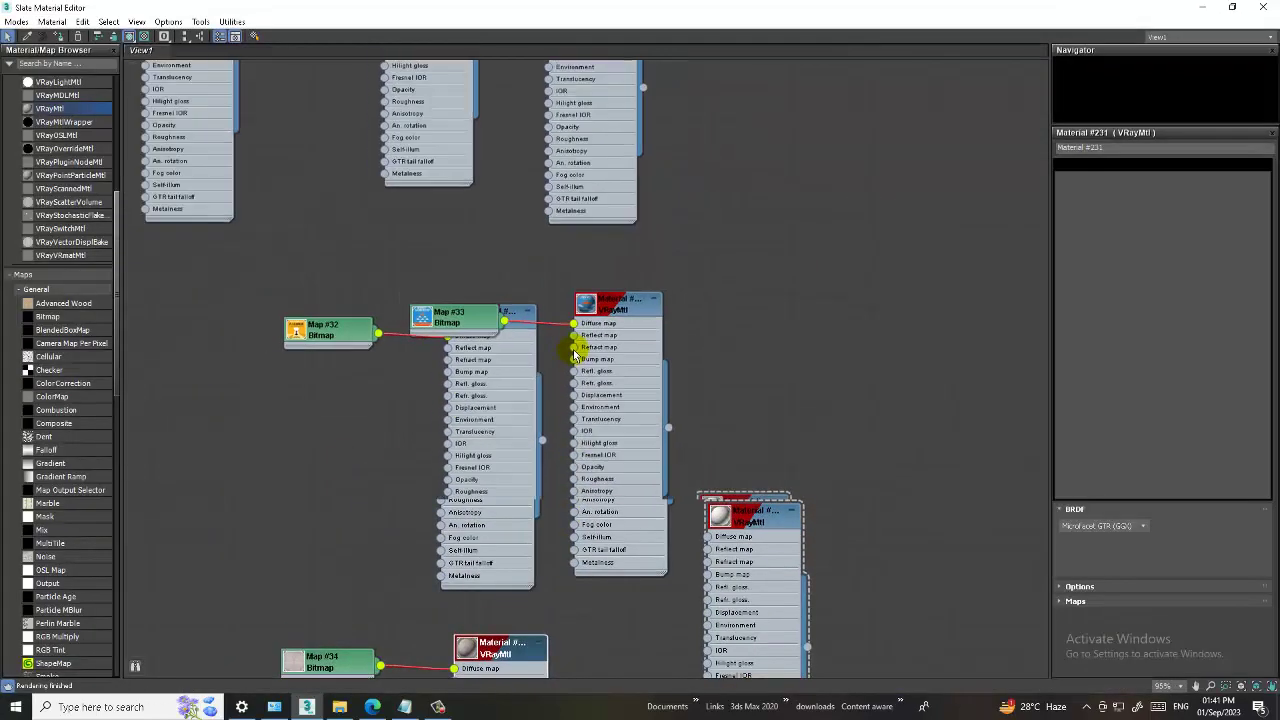
# Assign the LED VRayMtl to the selected devices and check them in a straight-on view
pyautogui.moveTo(683, 606)
pyautogui.mouseDown(button='middle')
pyautogui.moveTo(743, 571)
pyautogui.moveTo(734, 434)
pyautogui.moveTo(660, 355)
pyautogui.mouseUp(button='middle')
pyautogui.click(578, 313)
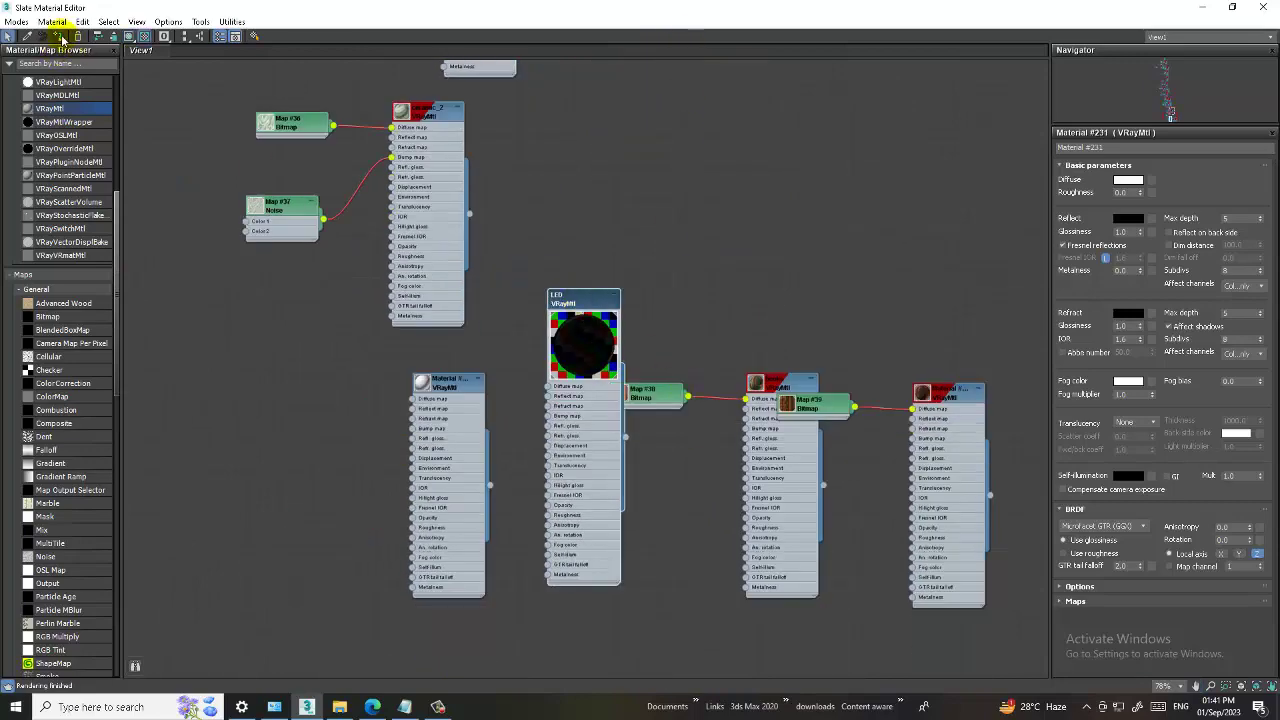
pyautogui.click(1203, 7)
pyautogui.scroll(-3, 700, 380)
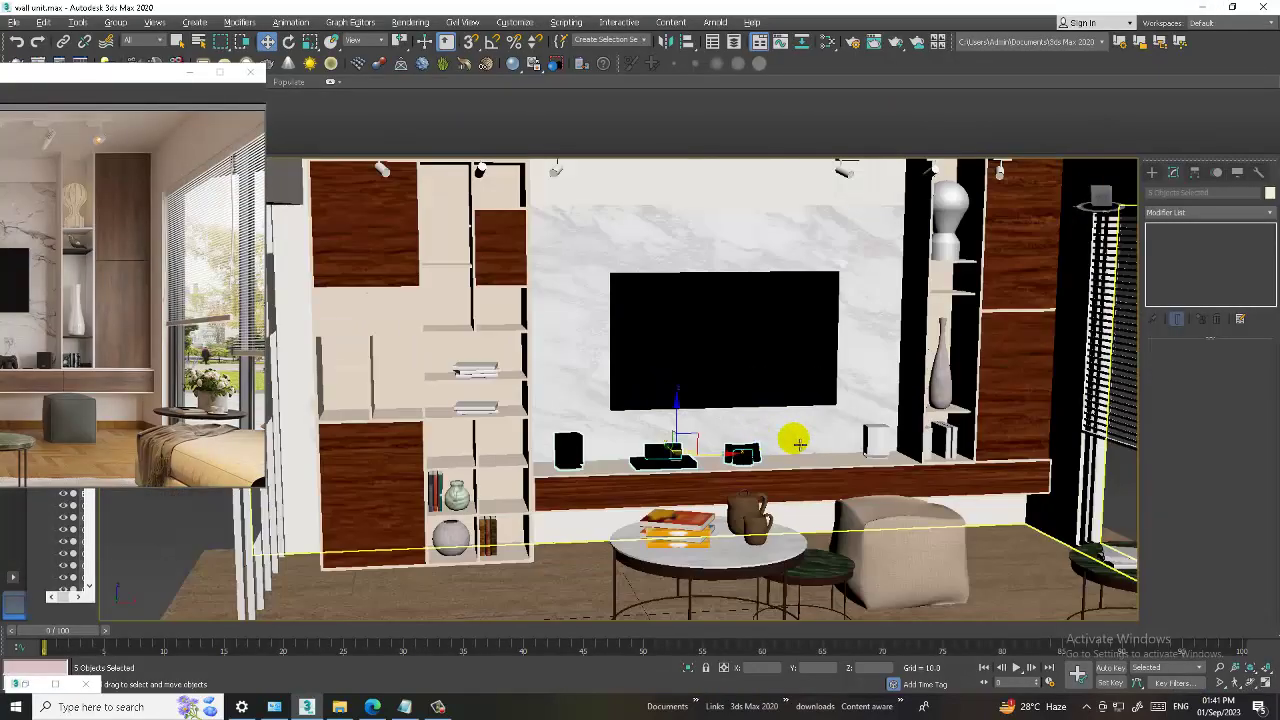
pyautogui.scroll(-2, 757, 420)
pyautogui.keyDown('alt'); pyautogui.moveTo(757, 420); pyautogui.dragTo(737, 438, button='middle'); pyautogui.keyUp('alt')
pyautogui.hotkey('shift', 'z')
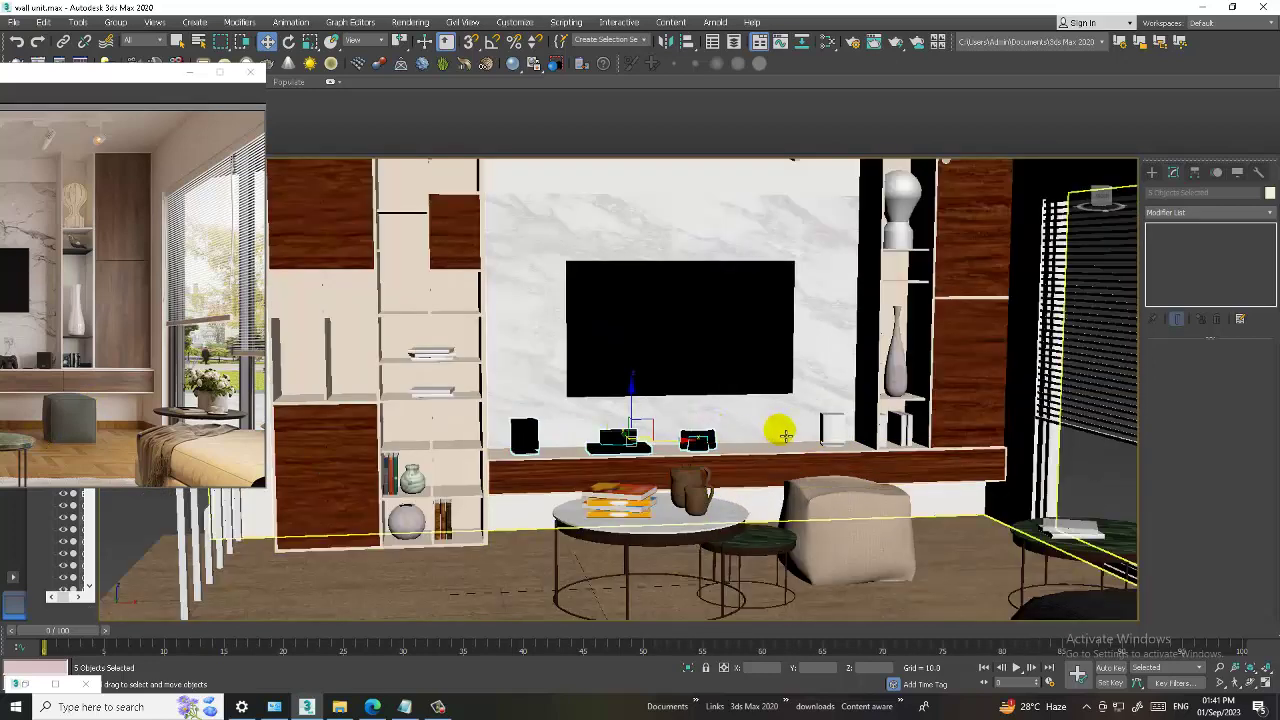
# Darken the LED material's diffuse colour to black and return to the viewport
pyautogui.press('m')
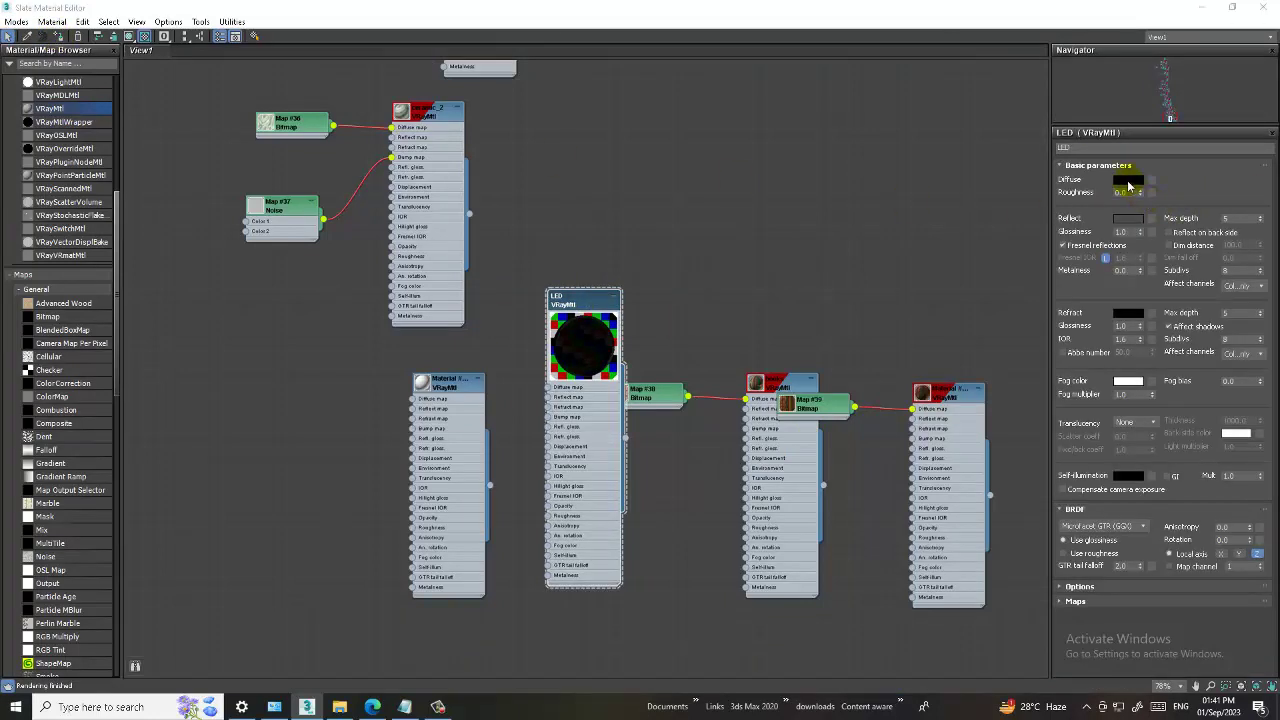
pyautogui.click(1128, 180)
pyautogui.moveTo(395, 90); pyautogui.dragTo(395, 90)
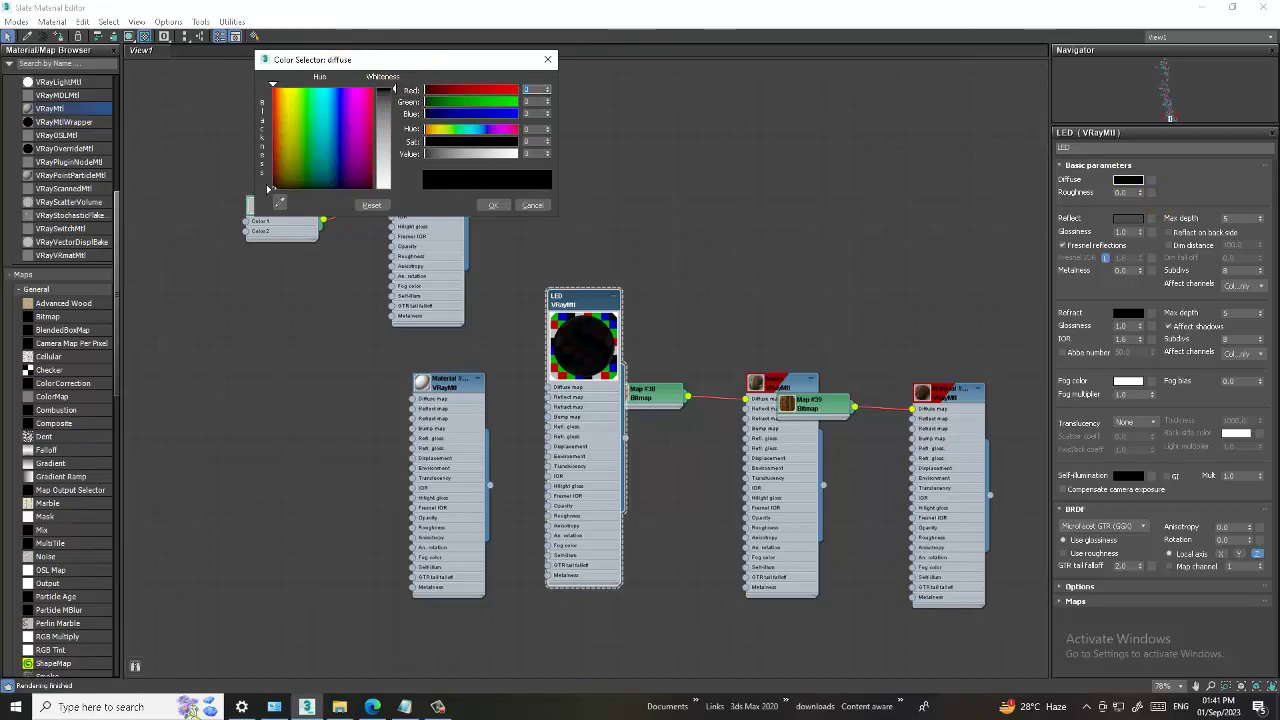
pyautogui.click(494, 205)
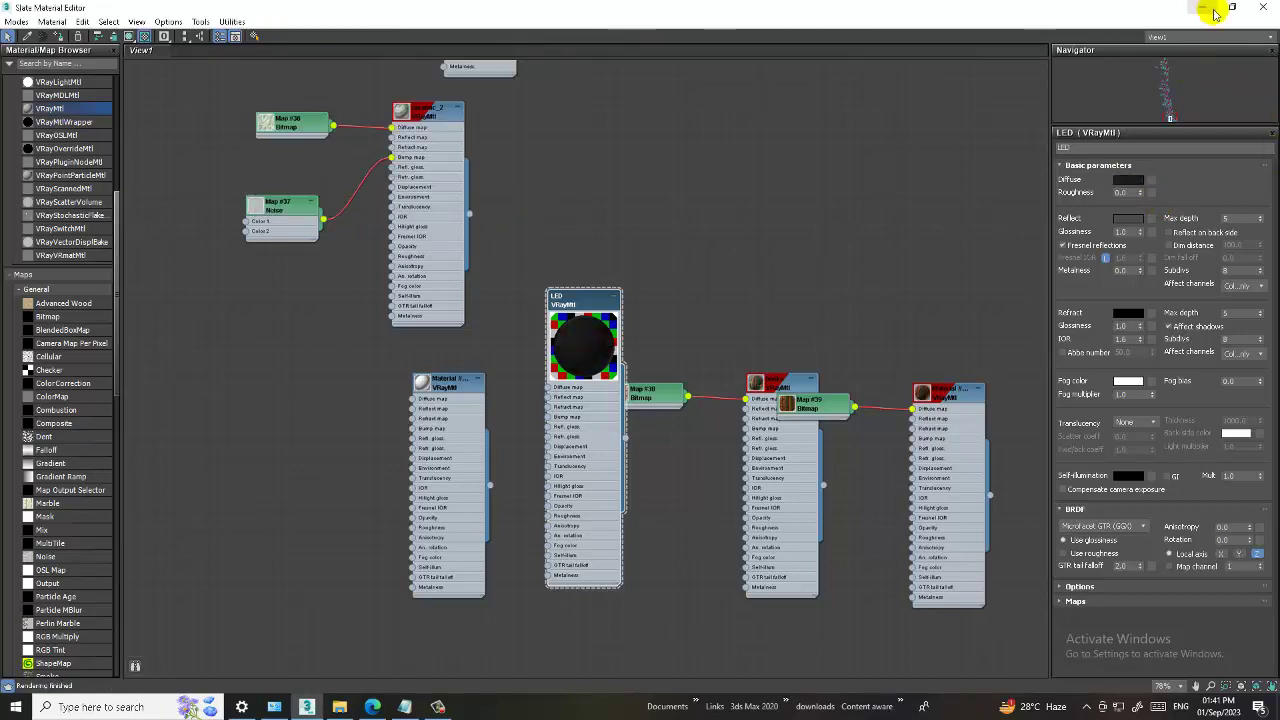
pyautogui.click(1213, 10)
pyautogui.scroll(-5, 757, 300)
# Orbit around the room and select the slatted partition panels beside the shelving
pyautogui.scroll(5, 764, 427)
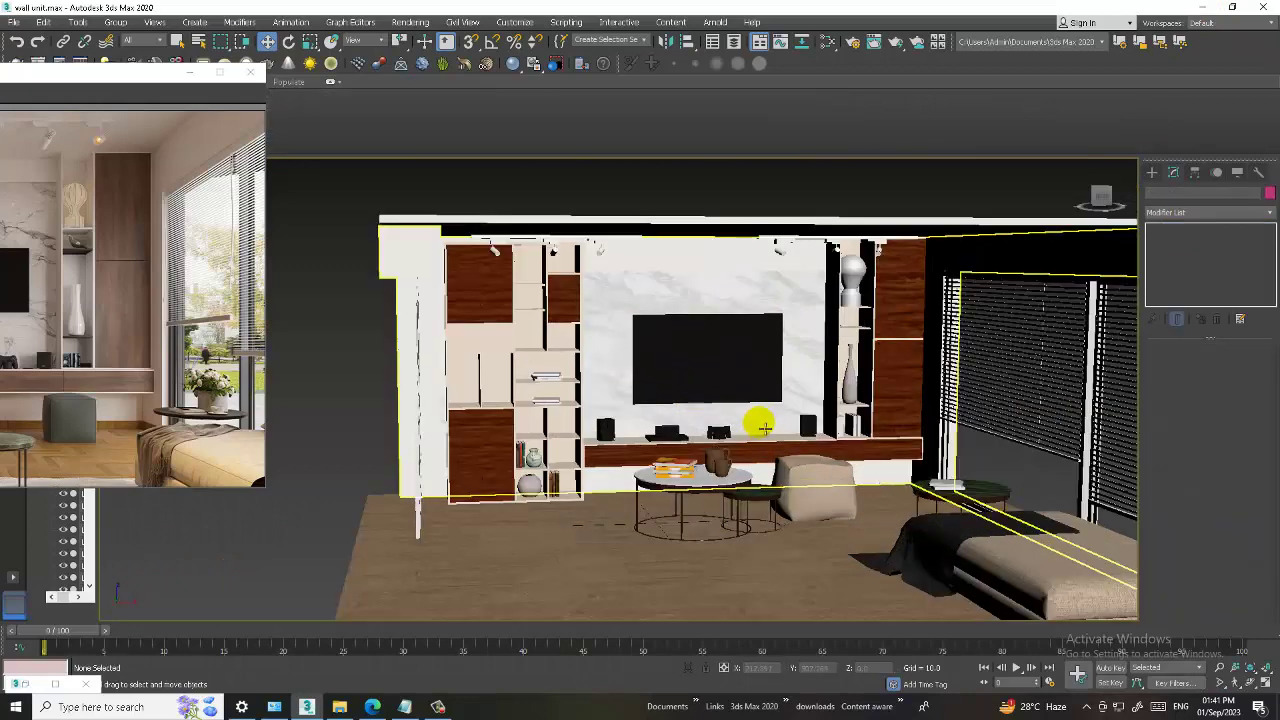
pyautogui.moveTo(764, 427)
pyautogui.keyDown('alt'); pyautogui.mouseDown(button='middle')
pyautogui.moveTo(737, 434)
pyautogui.moveTo(598, 679)
pyautogui.mouseUp(button='middle'); pyautogui.keyUp('alt')
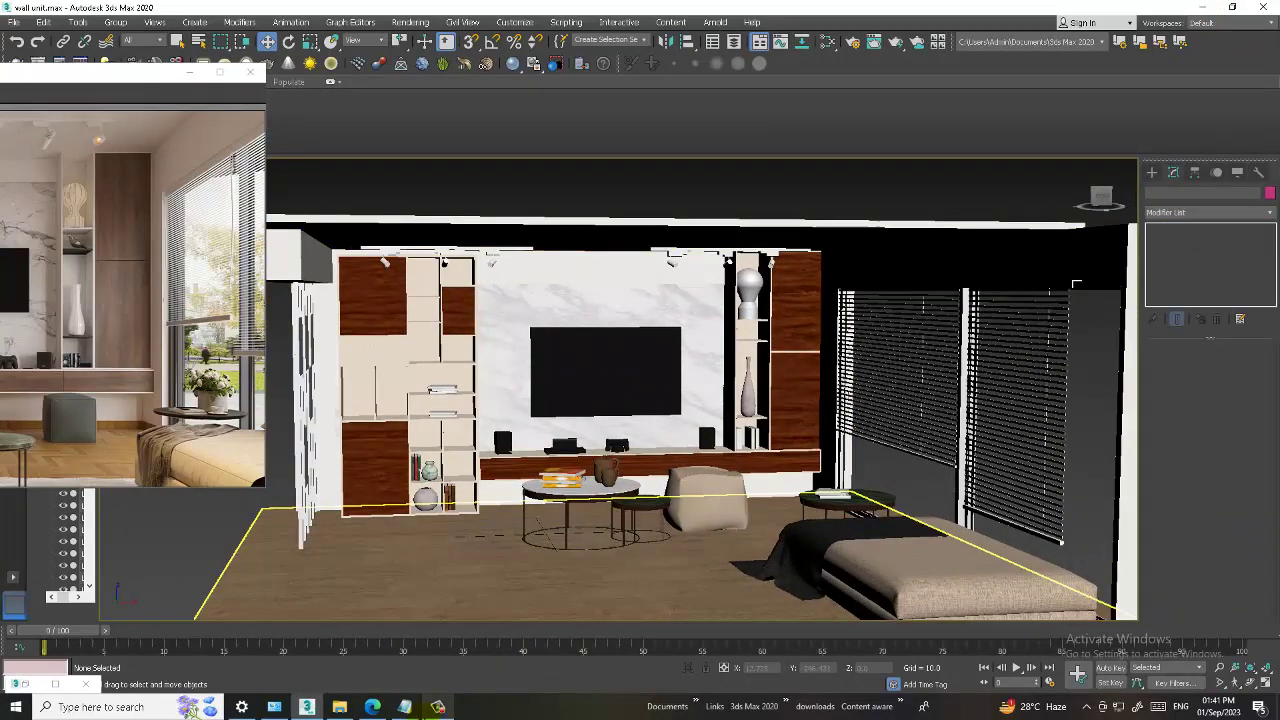
pyautogui.click(438, 708)
pyautogui.click(438, 708)
pyautogui.keyDown('alt'); pyautogui.moveTo(618, 436); pyautogui.dragTo(600, 430, button='middle'); pyautogui.keyUp('alt')
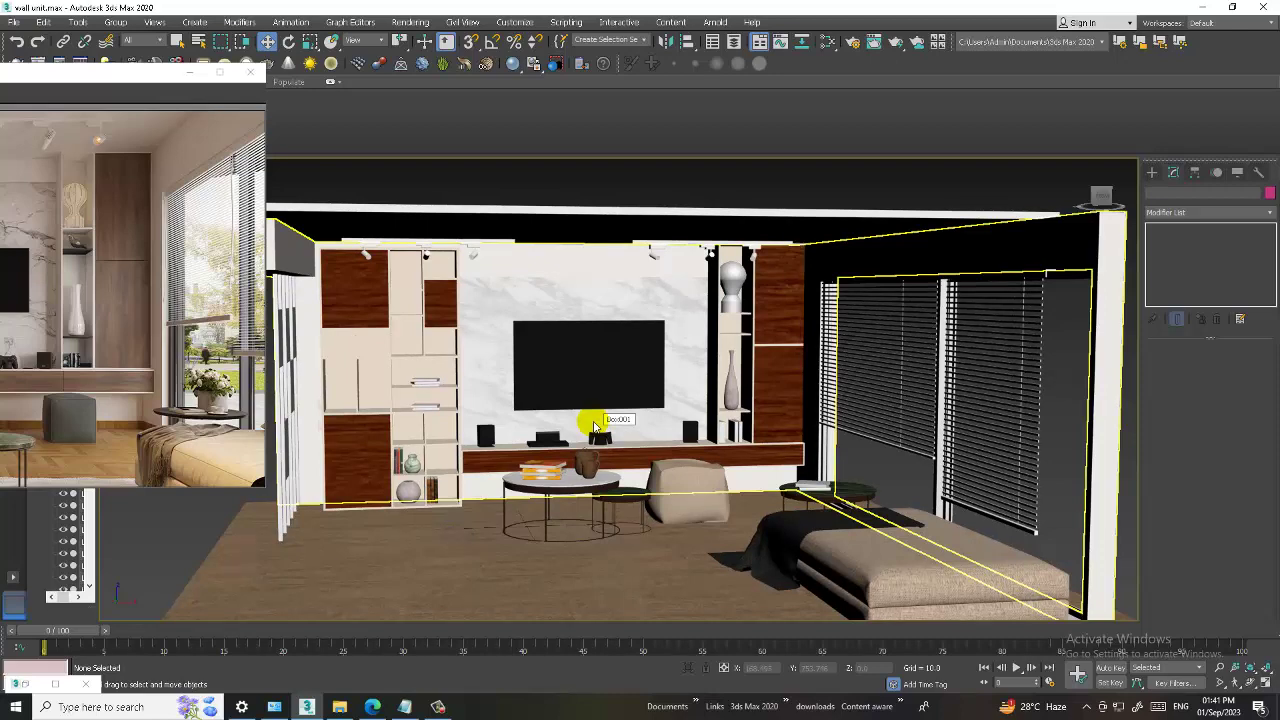
pyautogui.keyDown('alt'); pyautogui.moveTo(623, 428); pyautogui.dragTo(540, 424, button='middle'); pyautogui.keyUp('alt')
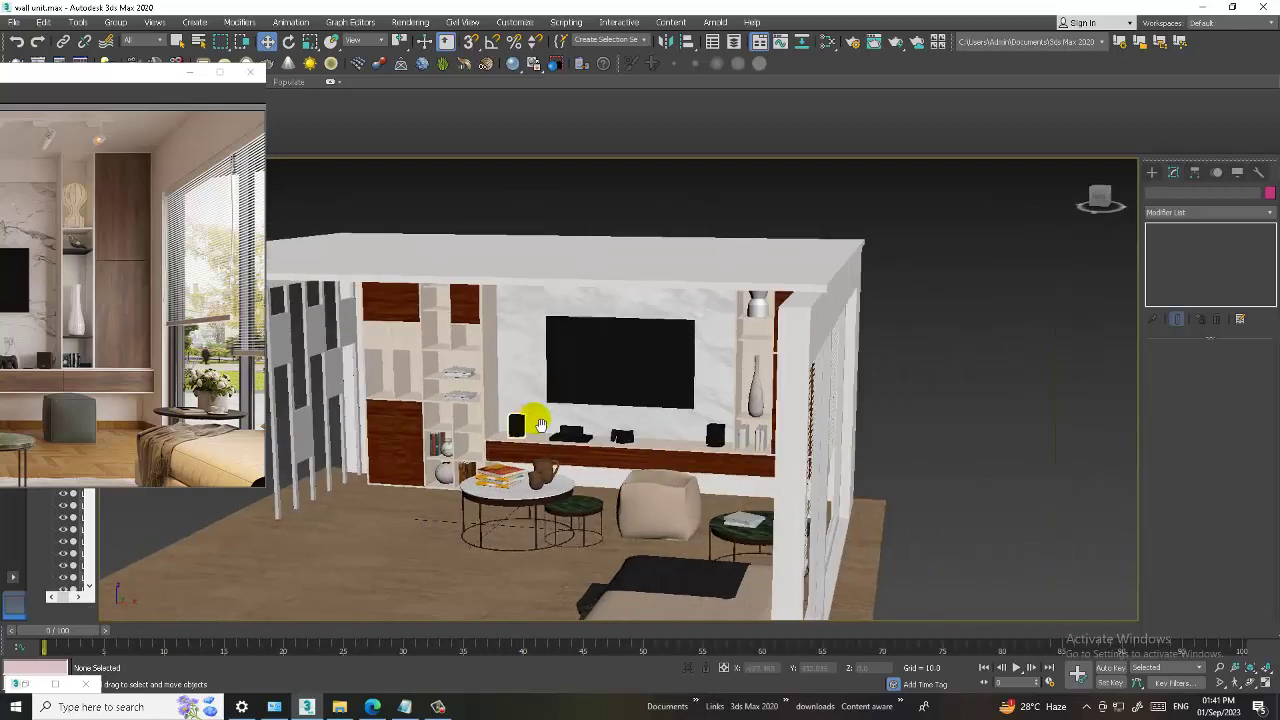
pyautogui.scroll(5, 540, 424)
pyautogui.keyDown('alt'); pyautogui.moveTo(563, 366); pyautogui.dragTo(471, 280, button='middle'); pyautogui.keyUp('alt')
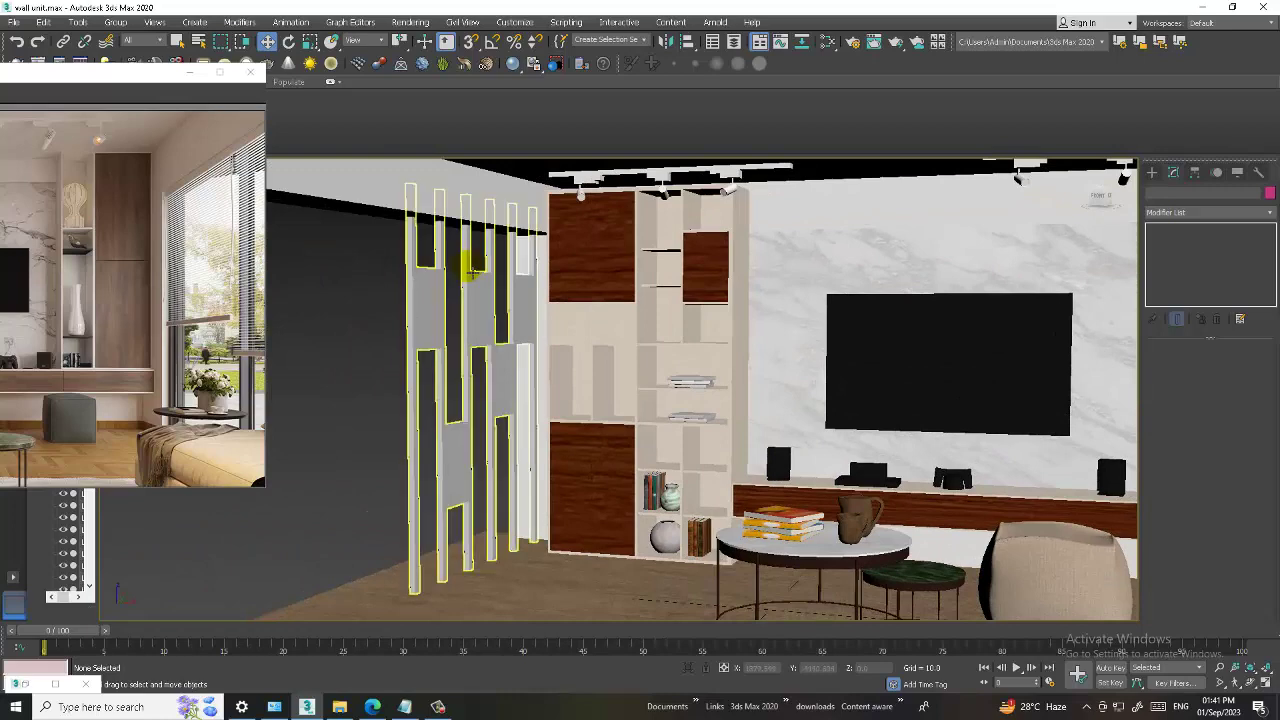
pyautogui.click(471, 268)
# Move the reference render window aside and bring up the Slate Material Editor with M
pyautogui.moveTo(58, 83)
pyautogui.mouseDown()
pyautogui.moveTo(715, 95)
pyautogui.moveTo(324, 156)
pyautogui.mouseUp()
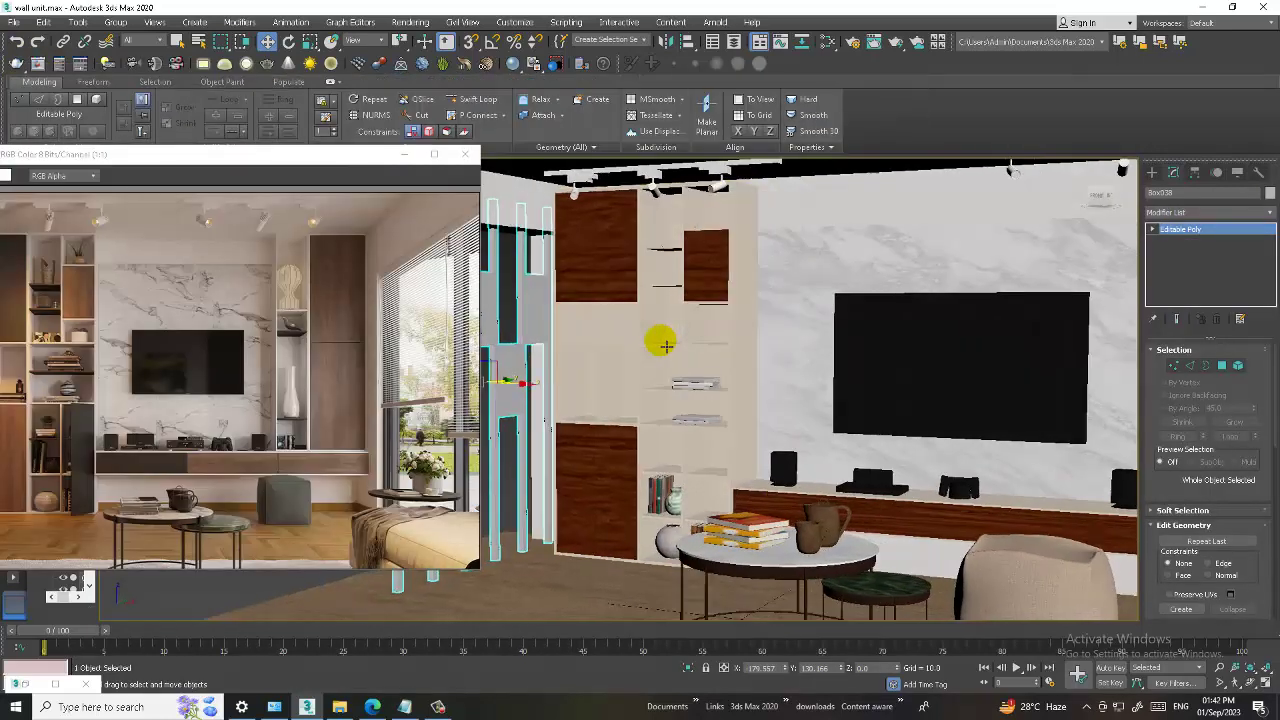
pyautogui.moveTo(663, 337); pyautogui.dragTo(835, 325, button='middle')
pyautogui.press('m')
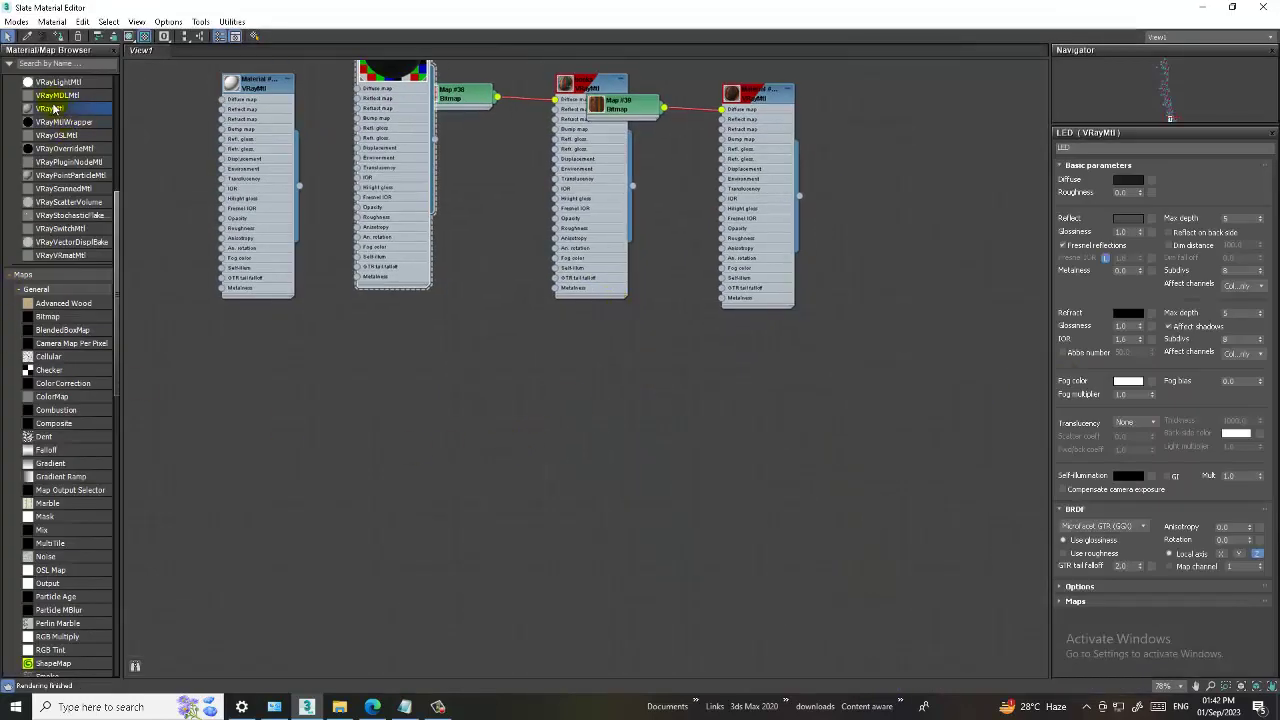
# Create new VRayMtl Material #315 with a dark brown diffuse colour sampled by eyedropper
pyautogui.click(538, 388)
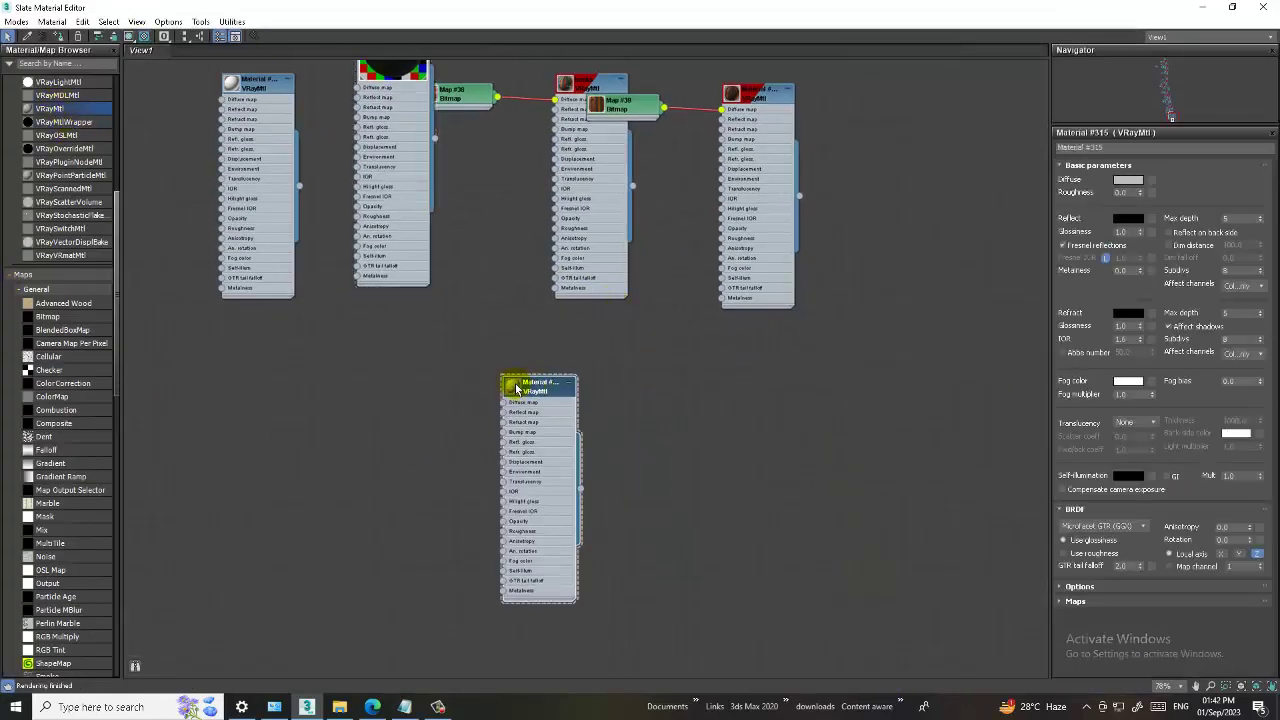
pyautogui.click(1140, 184)
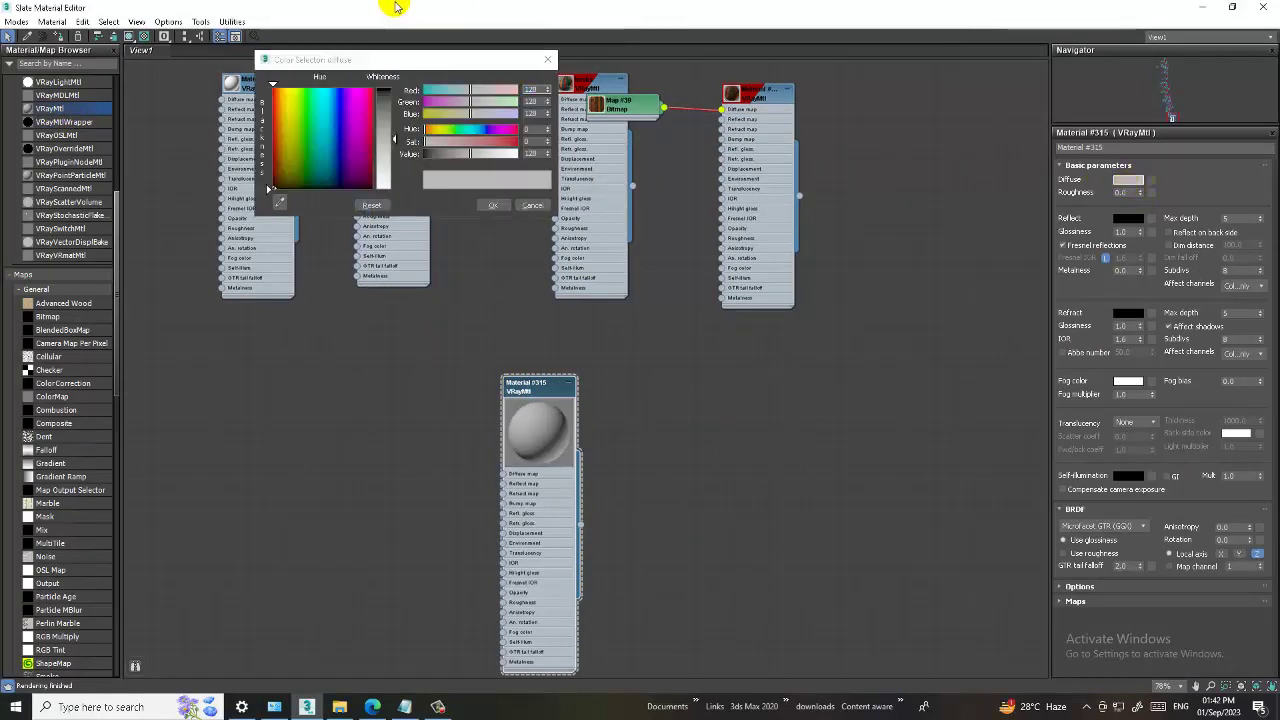
pyautogui.doubleClick(557, 6)
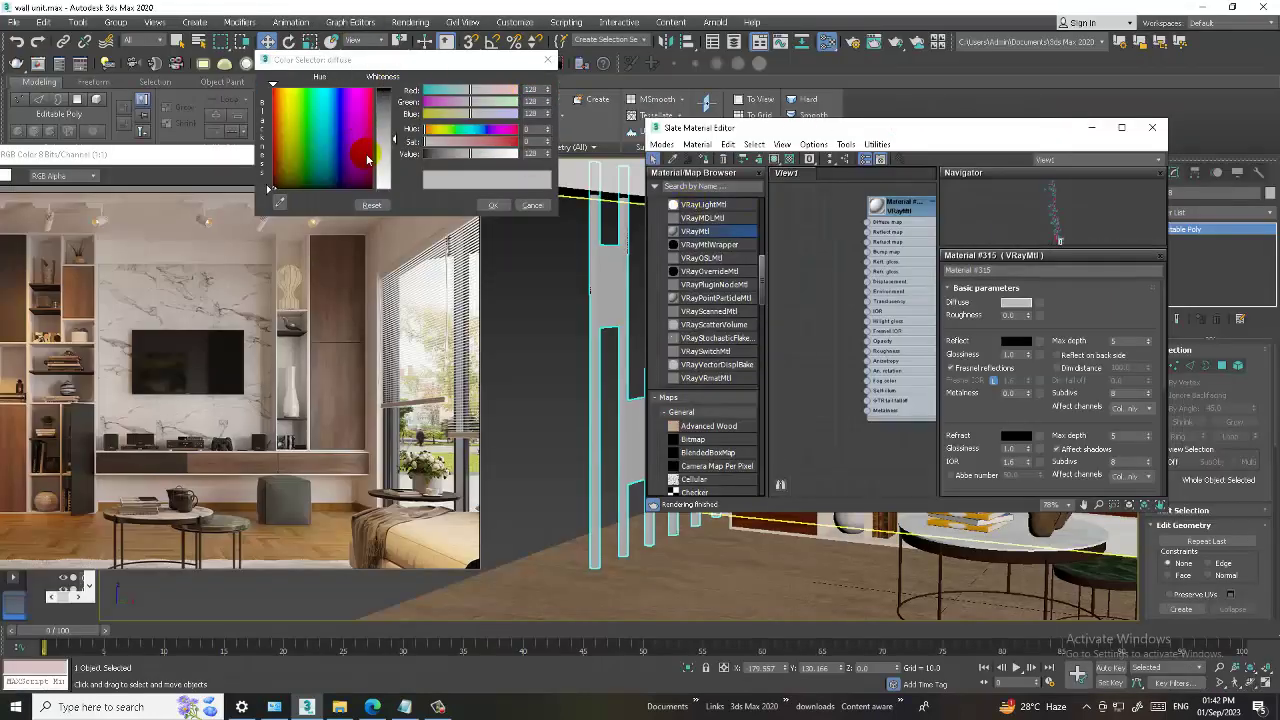
pyautogui.moveTo(281, 203)
pyautogui.mouseDown()
pyautogui.moveTo(75, 155)
pyautogui.moveTo(480, 266)
pyautogui.mouseUp()
pyautogui.click(270, 209)
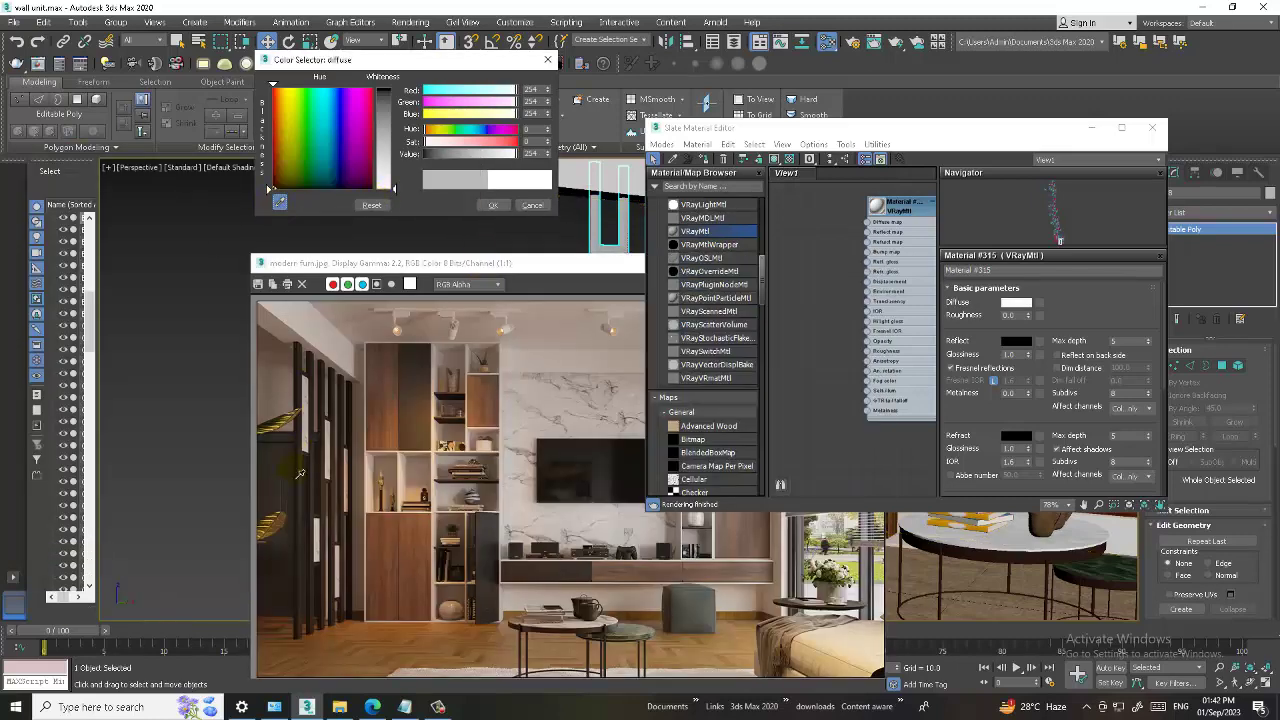
pyautogui.click(301, 496)
pyautogui.click(304, 495)
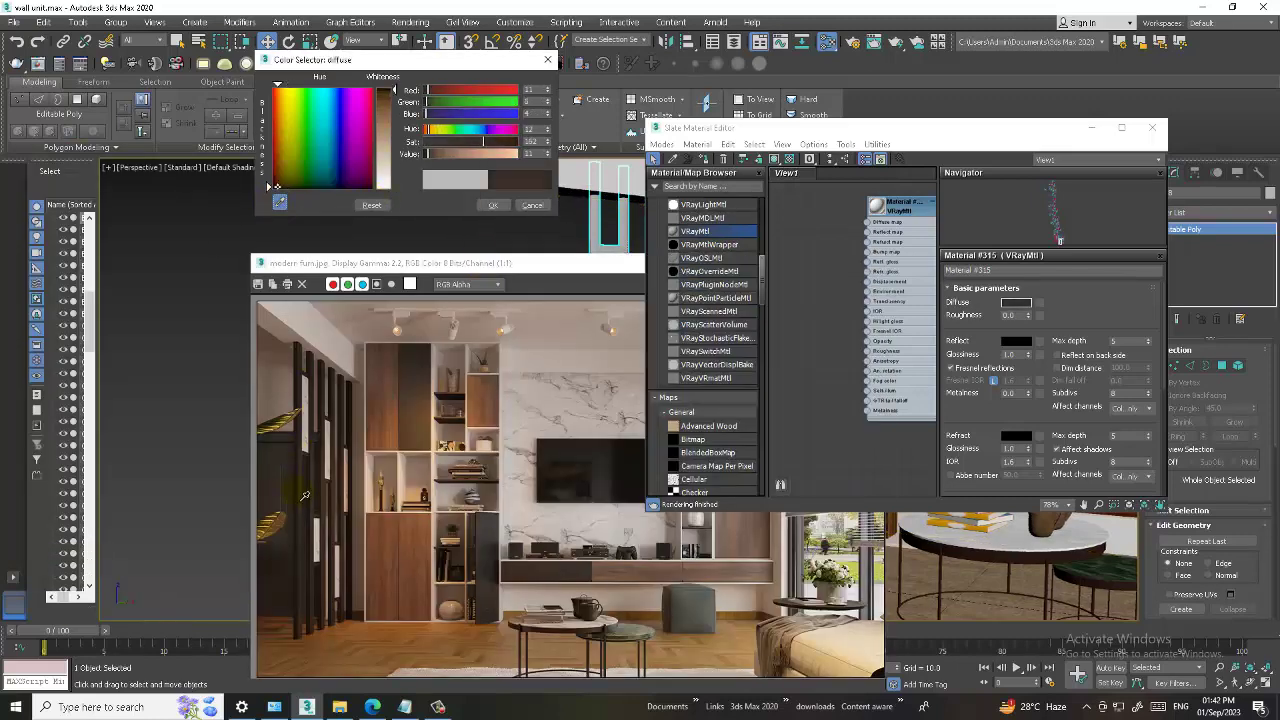
pyautogui.click(504, 209)
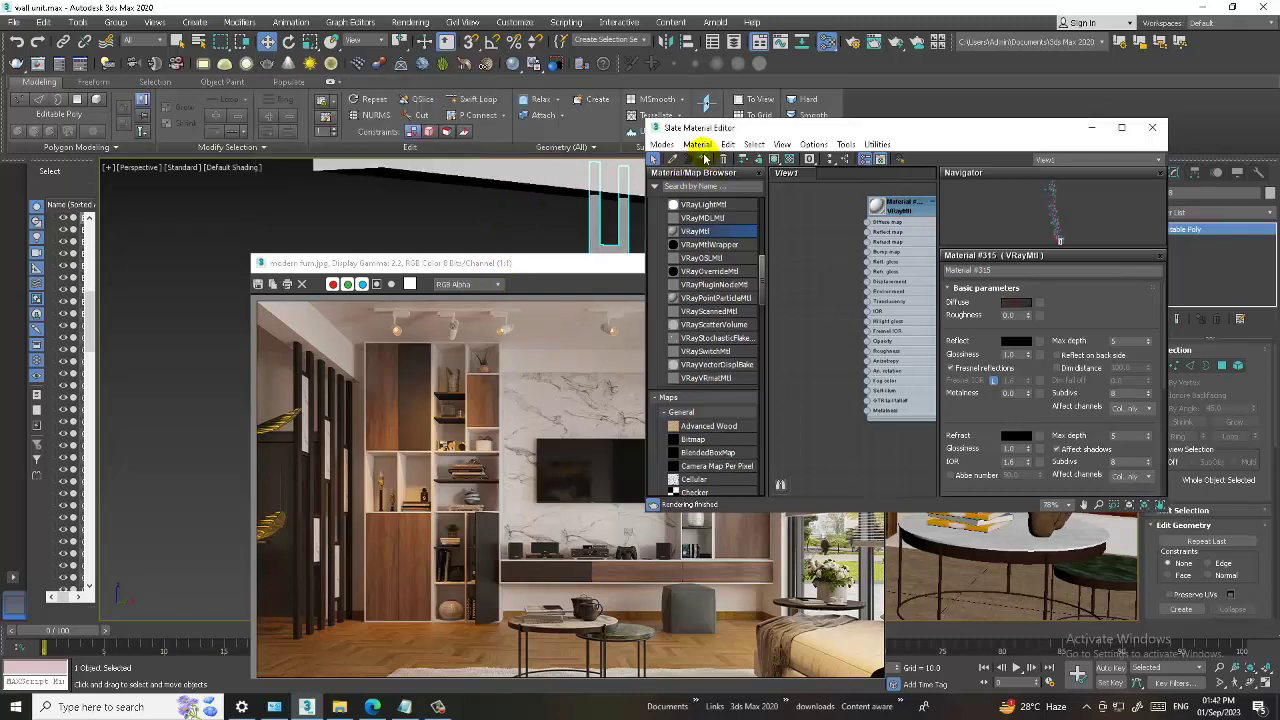
# Close the reference render image and assign Material #315 to the selected partition
pyautogui.click(1124, 132)
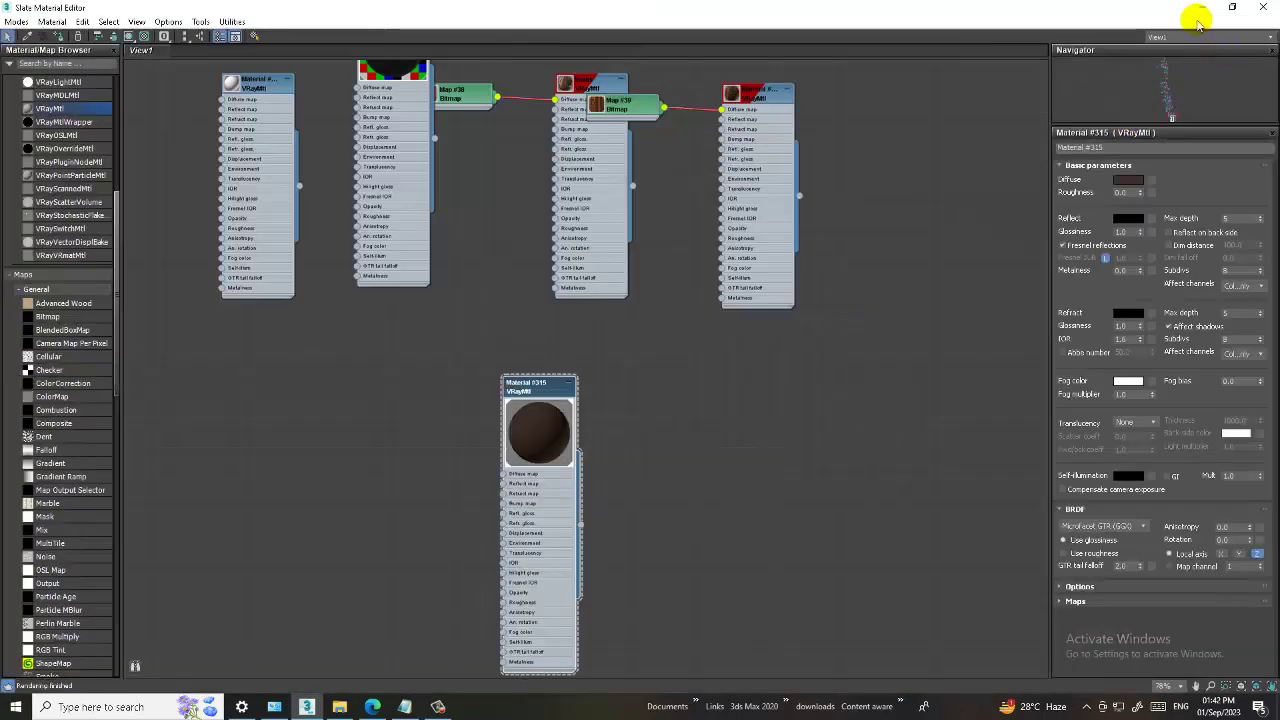
pyautogui.click(1197, 10)
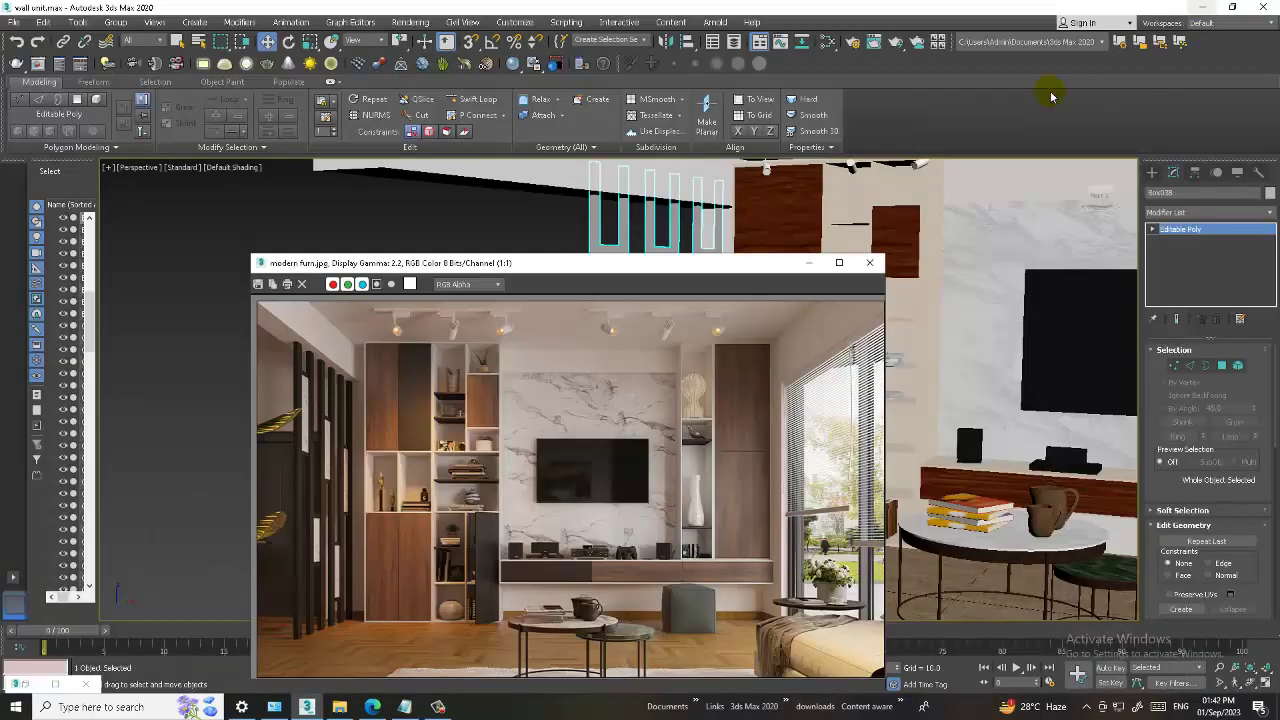
pyautogui.click(808, 263)
pyautogui.scroll(4, 698, 333)
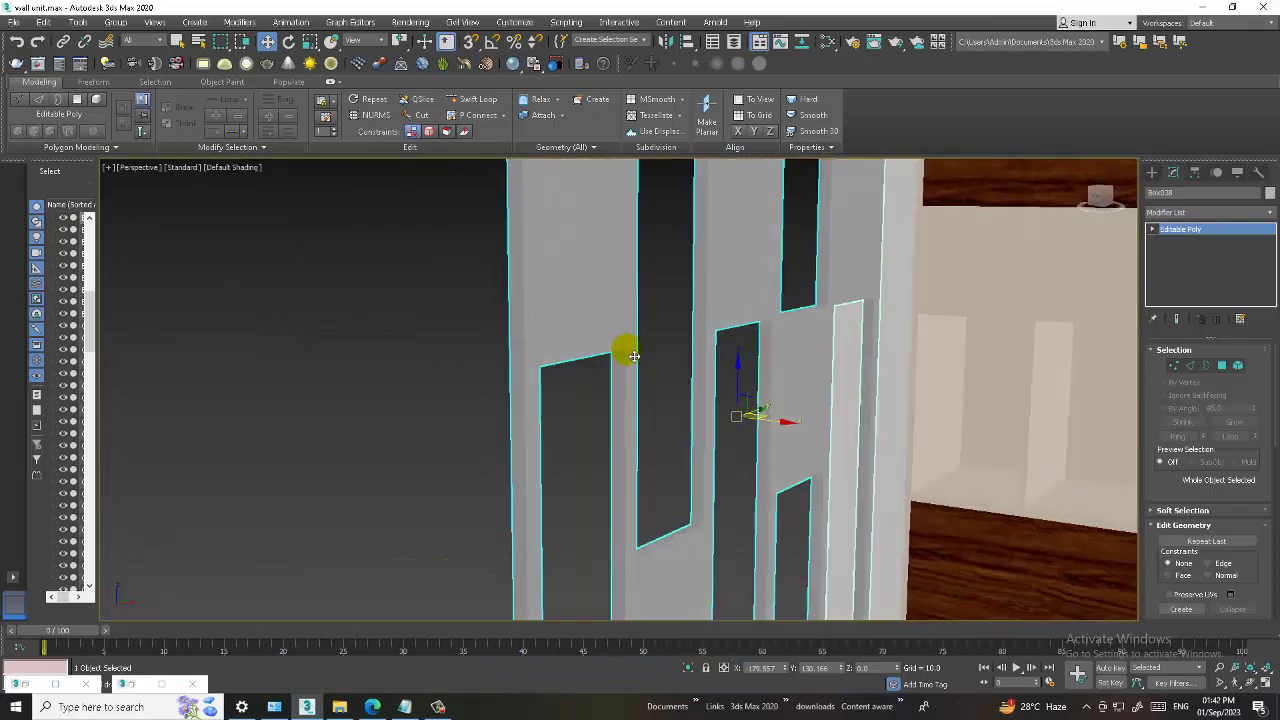
pyautogui.press('m')
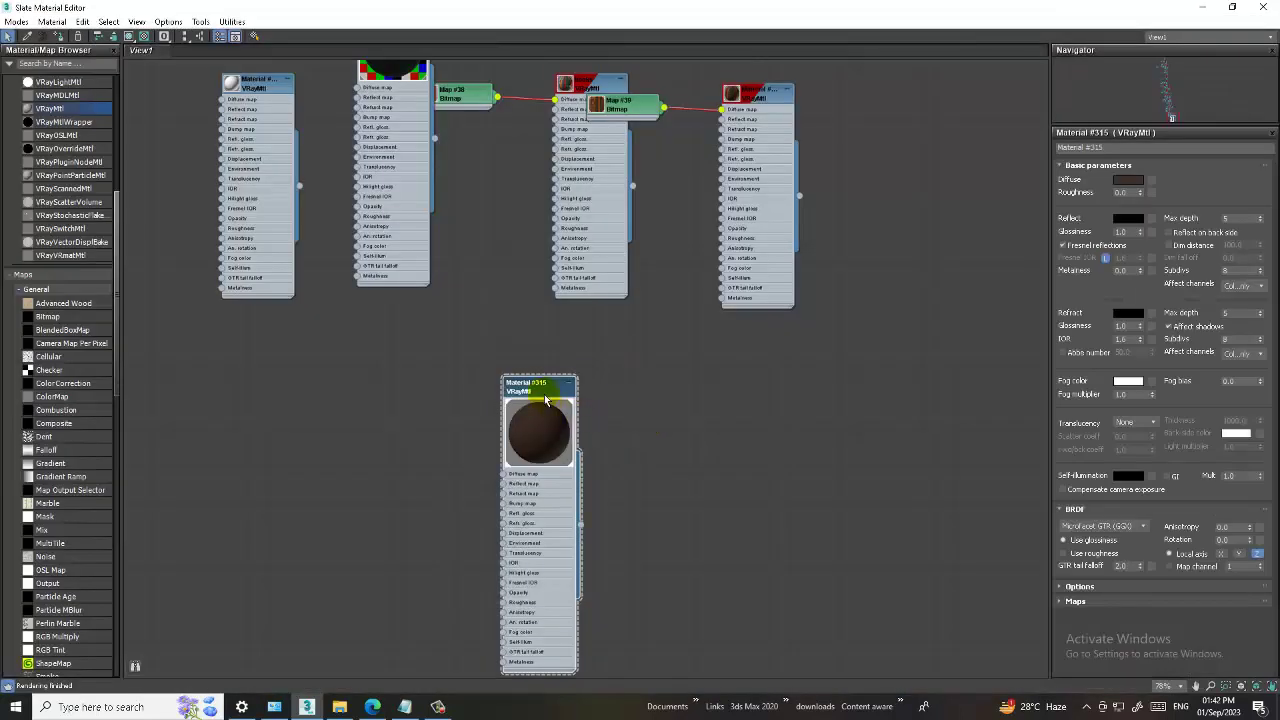
pyautogui.click(60, 36)
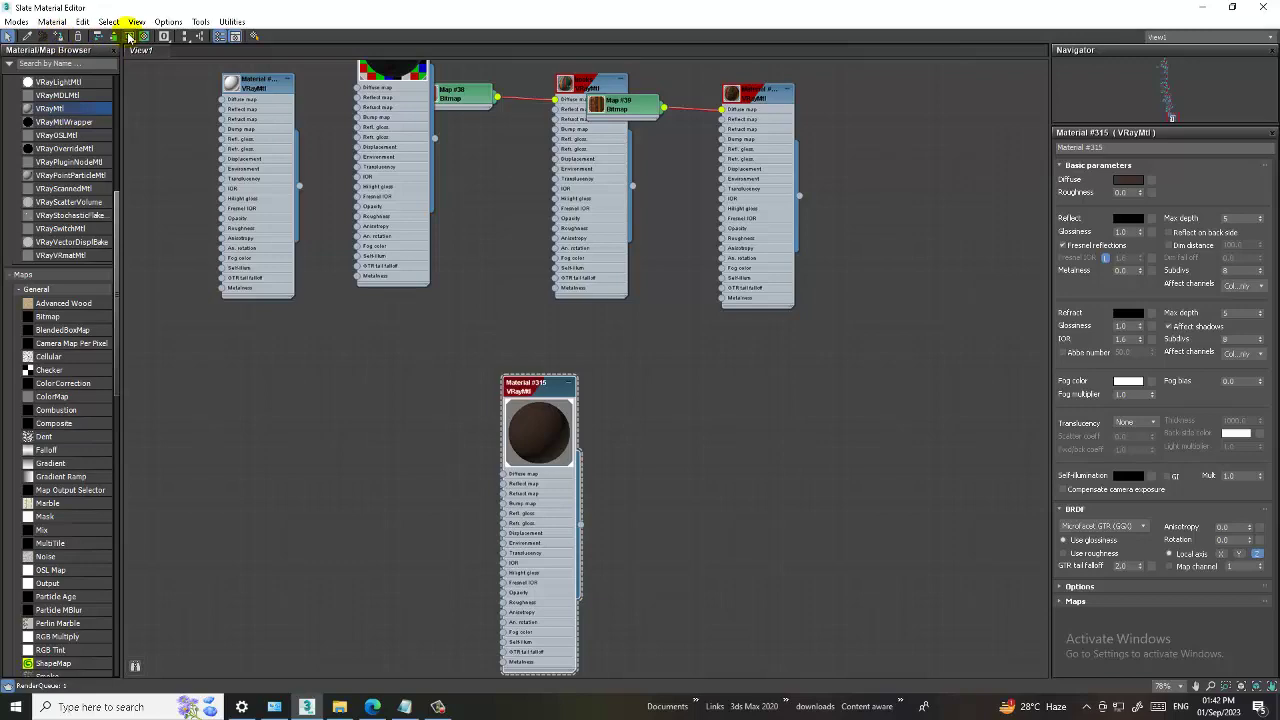
pyautogui.click(1205, 10)
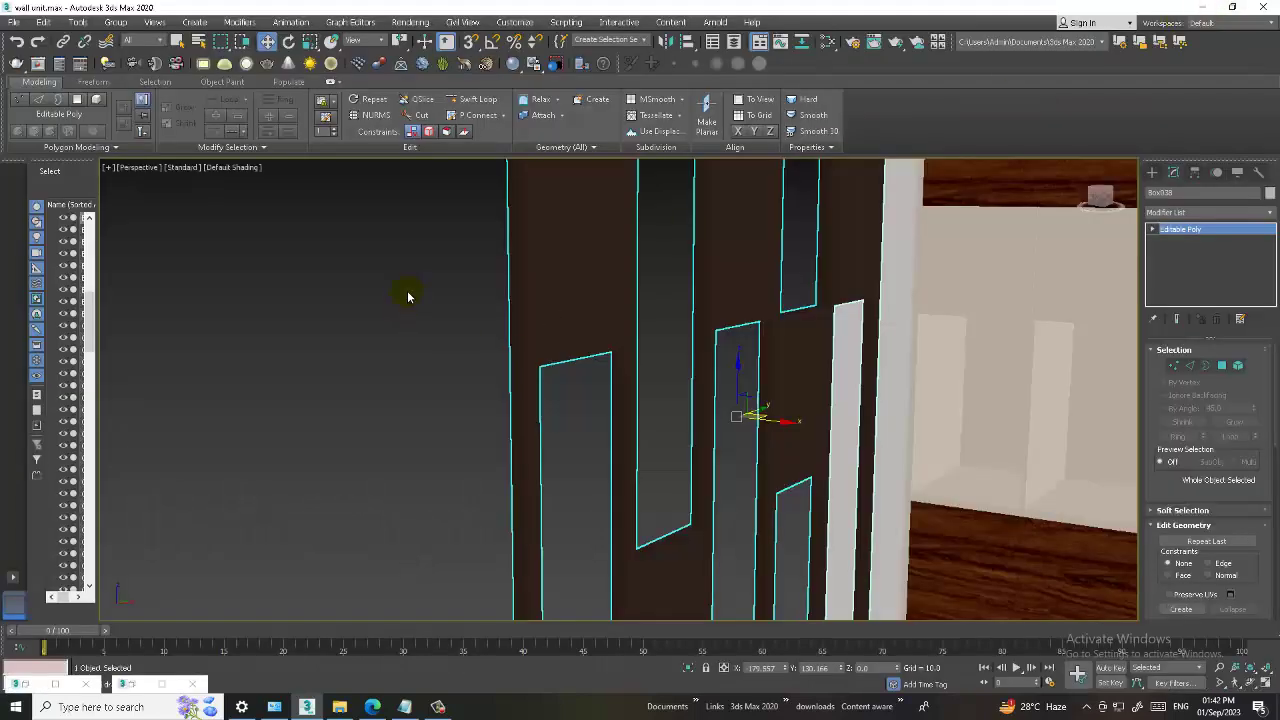
# Enter Polygon sub-object mode and Ctrl-select the first inset panel faces of the partition
pyautogui.click(1250, 367)
pyautogui.click(625, 305)
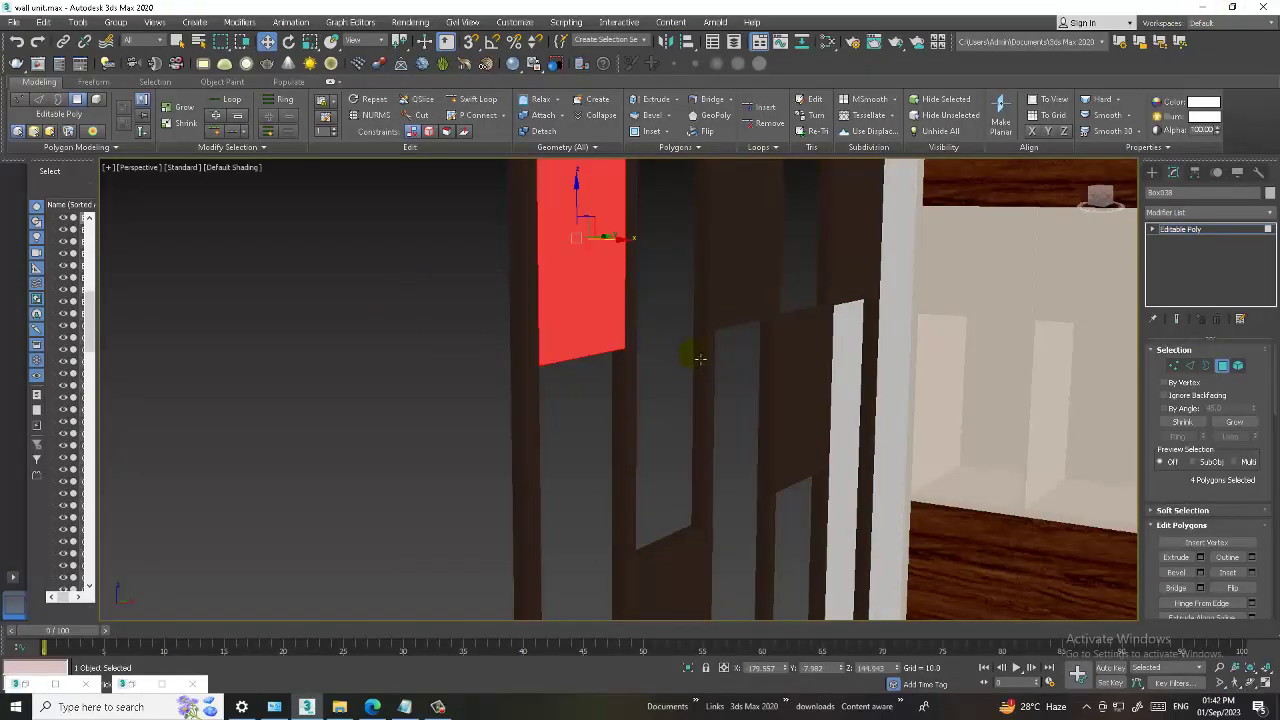
pyautogui.keyDown('alt'); pyautogui.moveTo(700, 358); pyautogui.dragTo(676, 385, button='middle'); pyautogui.keyUp('alt')
pyautogui.scroll(-5, 701, 538)
pyautogui.scroll(-3, 680, 520)
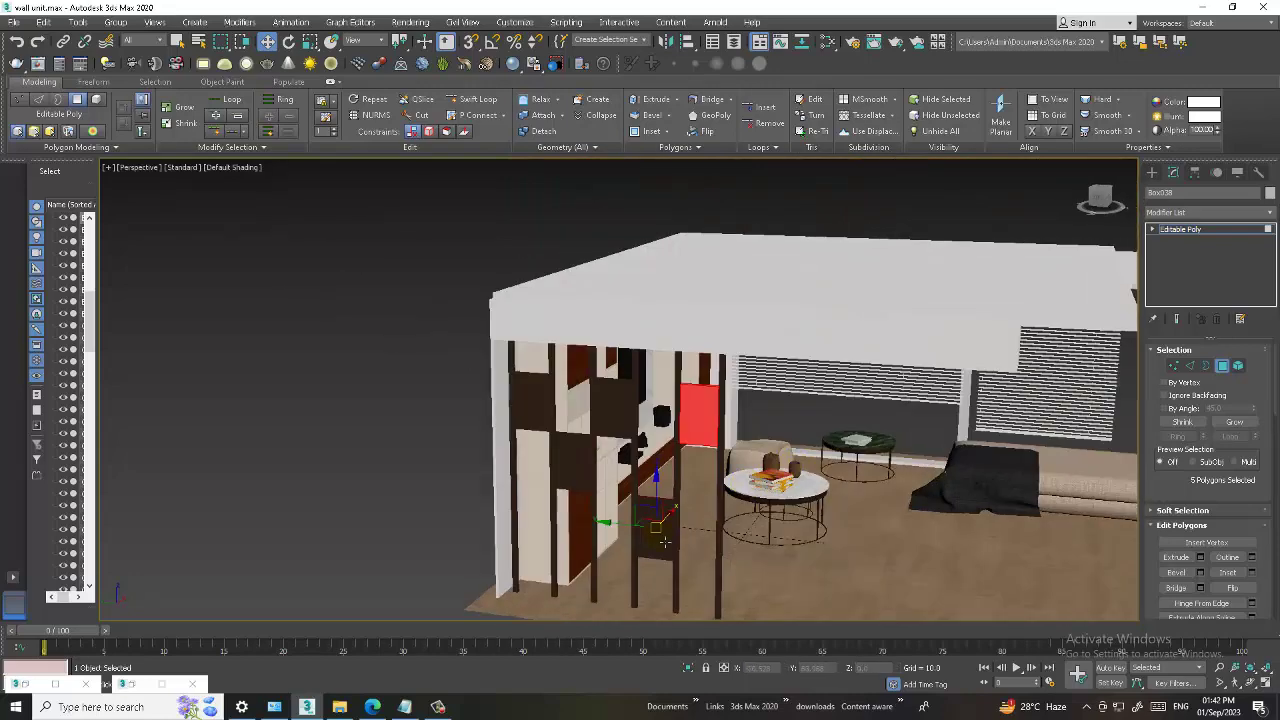
pyautogui.keyDown('ctrl'); pyautogui.click(655, 528); pyautogui.keyUp('ctrl')
pyautogui.keyDown('ctrl'); pyautogui.click(612, 405); pyautogui.keyUp('ctrl')
pyautogui.keyDown('ctrl'); pyautogui.click(575, 471); pyautogui.keyUp('ctrl')
pyautogui.keyDown('ctrl'); pyautogui.click(542, 390); pyautogui.keyUp('ctrl')
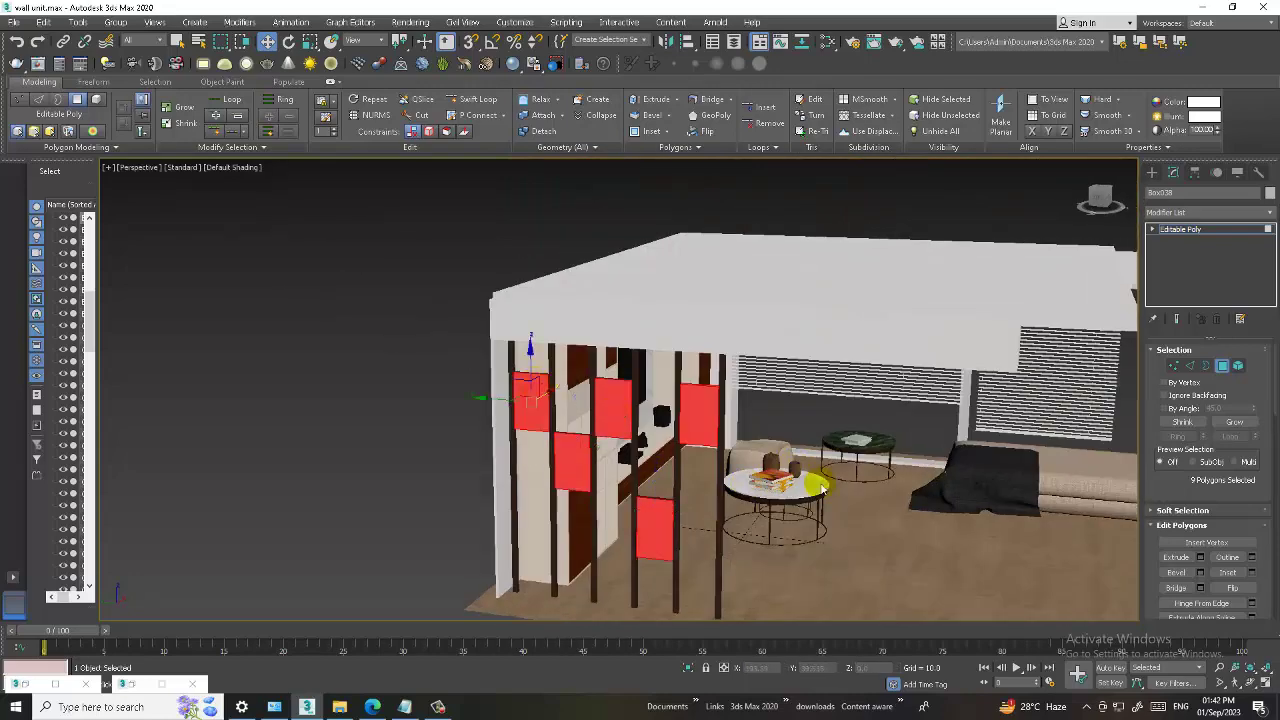
pyautogui.scroll(5, 600, 420)
pyautogui.scroll(3, 645, 440)
pyautogui.scroll(2, 645, 440)
pyautogui.keyDown('ctrl'); pyautogui.click(610, 375); pyautogui.keyUp('ctrl')
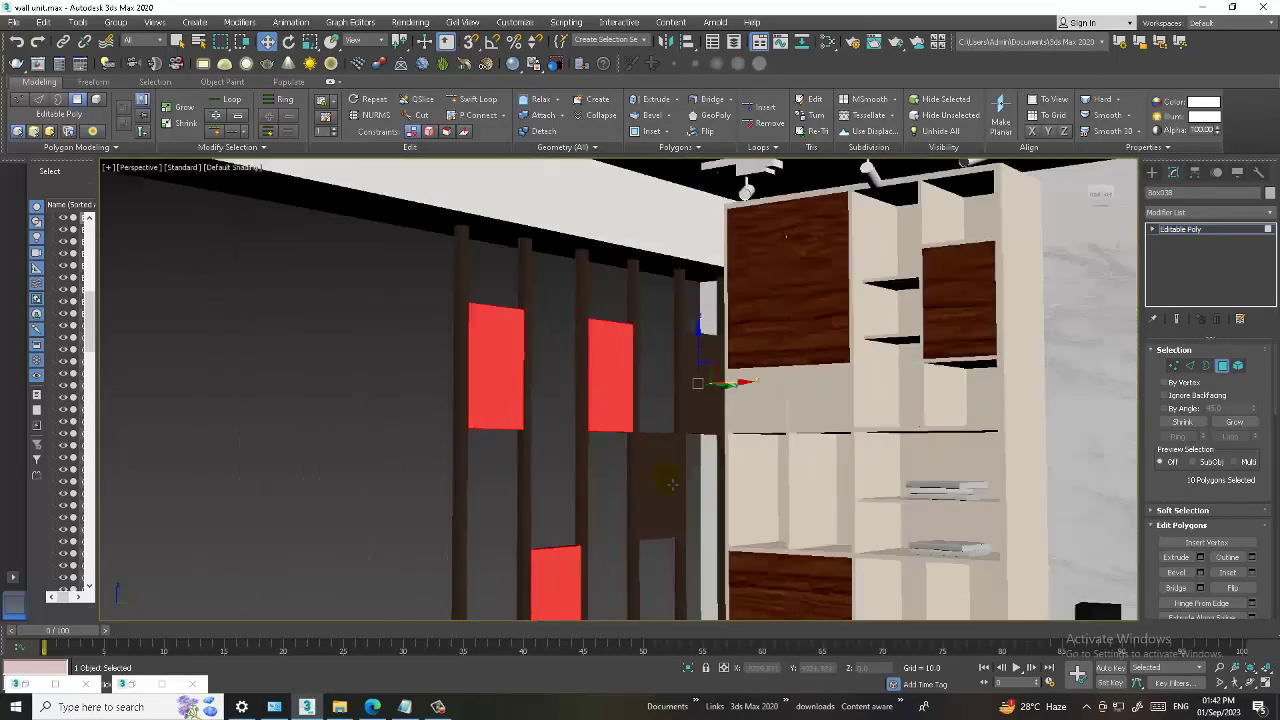
pyautogui.keyDown('ctrl'); pyautogui.click(660, 485); pyautogui.keyUp('ctrl')
pyautogui.keyDown('ctrl'); pyautogui.click(710, 422); pyautogui.keyUp('ctrl')
# Add the remaining inset panel faces until all 20 polygons are selected
pyautogui.scroll(-5, 705, 430)
pyautogui.scroll(3, 690, 445)
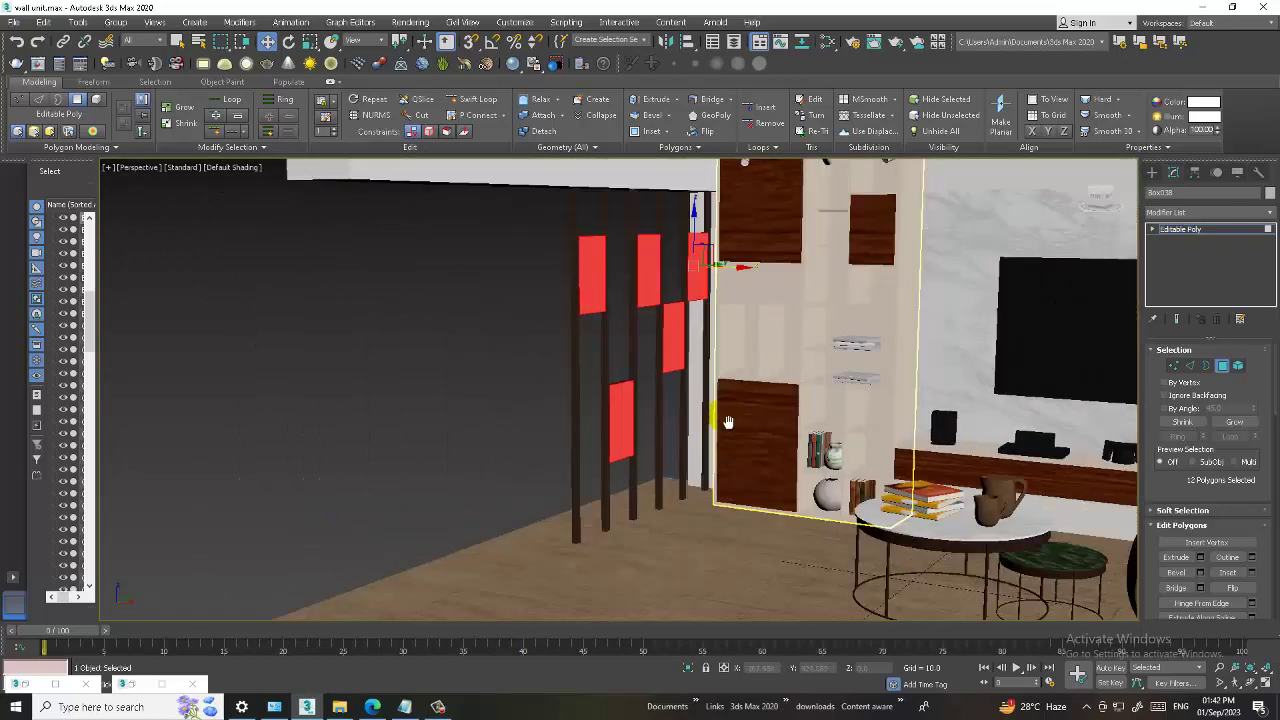
pyautogui.scroll(1, 678, 457)
pyautogui.scroll(2, 565, 420)
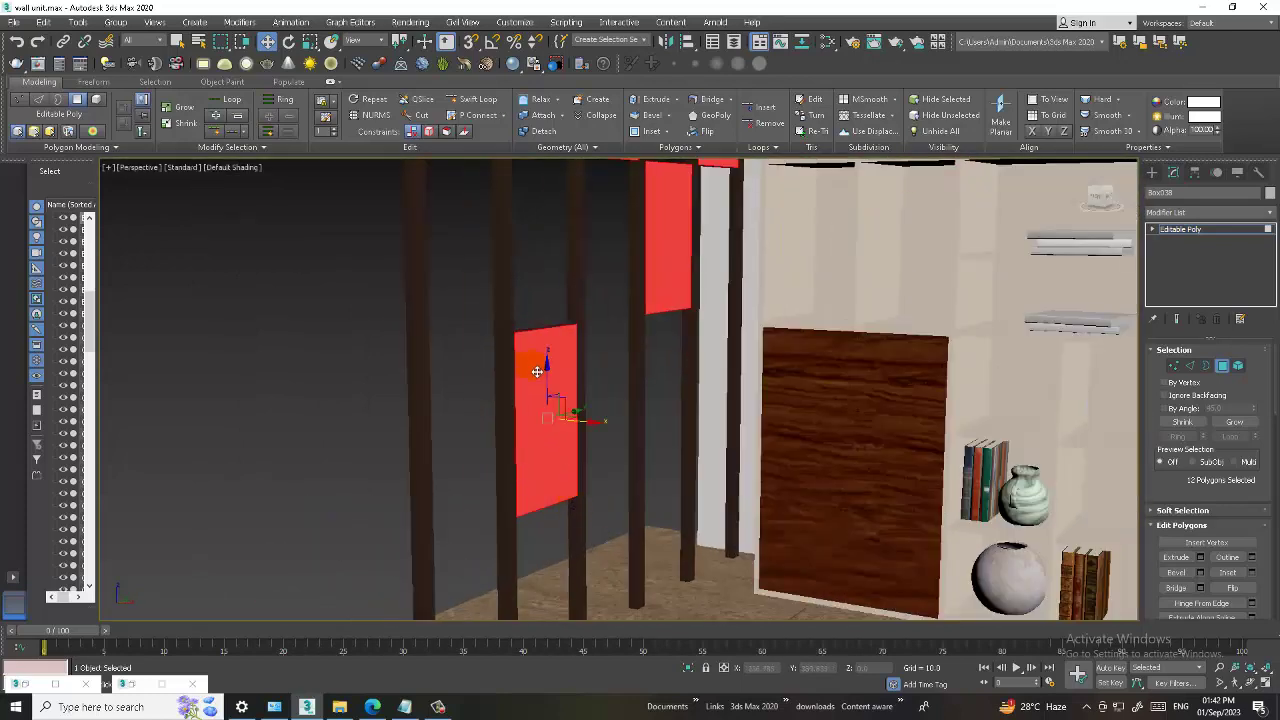
pyautogui.scroll(2, 549, 425)
pyautogui.keyDown('ctrl'); pyautogui.click(540, 393); pyautogui.keyUp('ctrl')
pyautogui.scroll(-5, 486, 288)
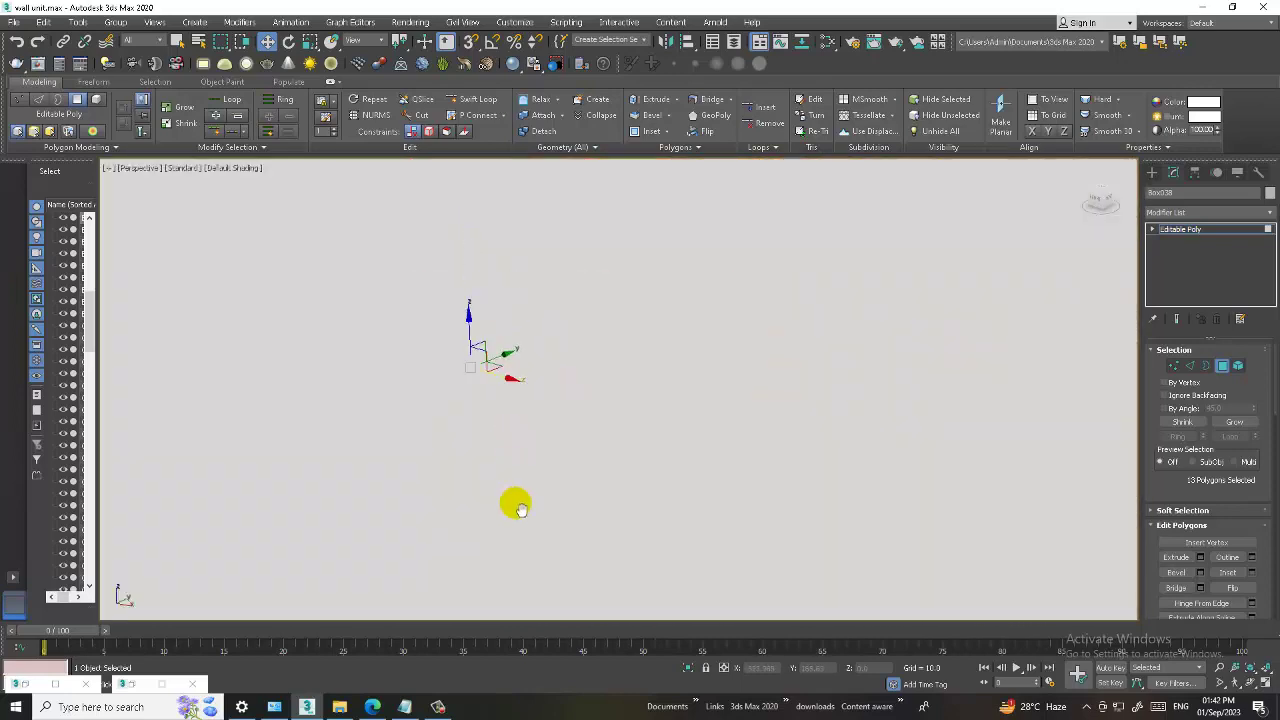
pyautogui.scroll(4, 514, 503)
pyautogui.keyDown('alt'); pyautogui.moveTo(481, 277); pyautogui.dragTo(537, 302, button='middle'); pyautogui.keyUp('alt')
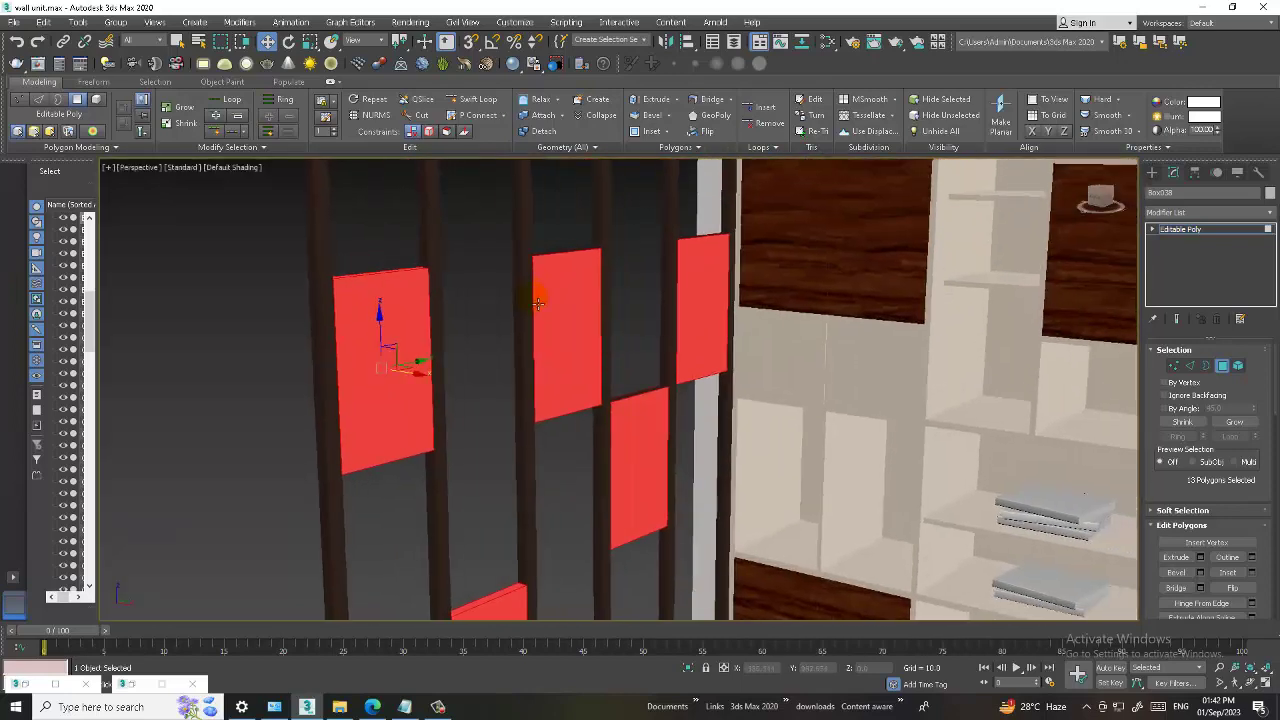
pyautogui.keyDown('ctrl'); pyautogui.click(712, 234); pyautogui.keyUp('ctrl')
pyautogui.keyDown('ctrl'); pyautogui.click(712, 263); pyautogui.keyUp('ctrl')
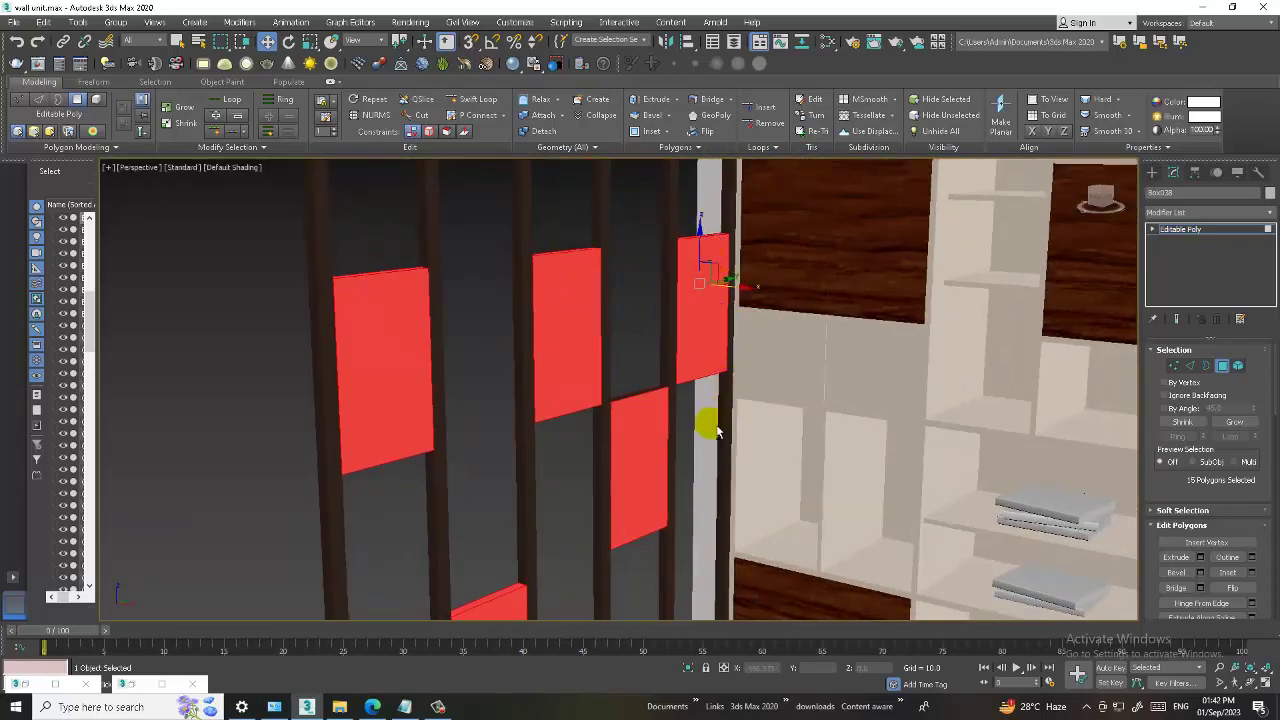
pyautogui.keyDown('ctrl'); pyautogui.click(698, 355); pyautogui.keyUp('ctrl')
pyautogui.keyDown('ctrl'); pyautogui.click(652, 443); pyautogui.keyUp('ctrl')
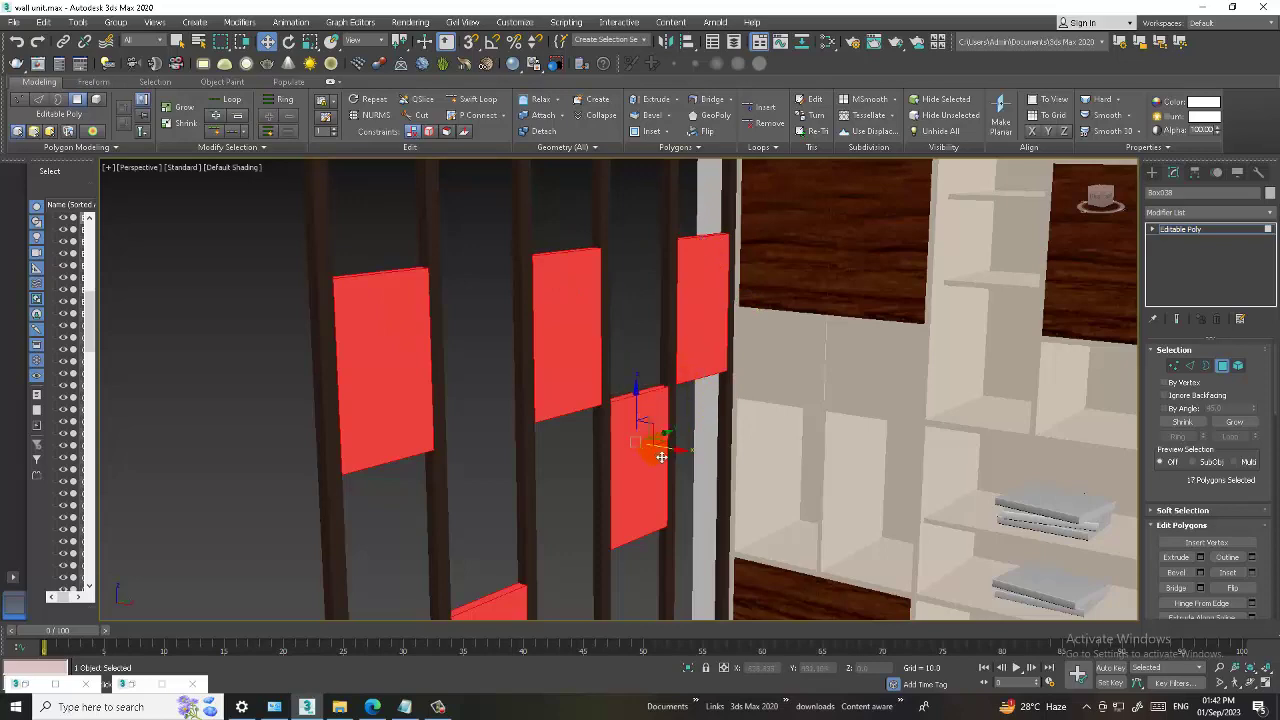
pyautogui.moveTo(655, 445); pyautogui.dragTo(620, 480, button='middle')
pyautogui.keyDown('ctrl'); pyautogui.click(600, 436); pyautogui.keyUp('ctrl')
# Orbit out to the wall and TV area and reopen the Slate Material Editor
pyautogui.keyDown('alt'); pyautogui.moveTo(555, 360); pyautogui.dragTo(466, 460, button='middle'); pyautogui.keyUp('alt')
pyautogui.keyDown('alt'); pyautogui.moveTo(457, 347); pyautogui.dragTo(509, 455, button='middle'); pyautogui.keyUp('alt')
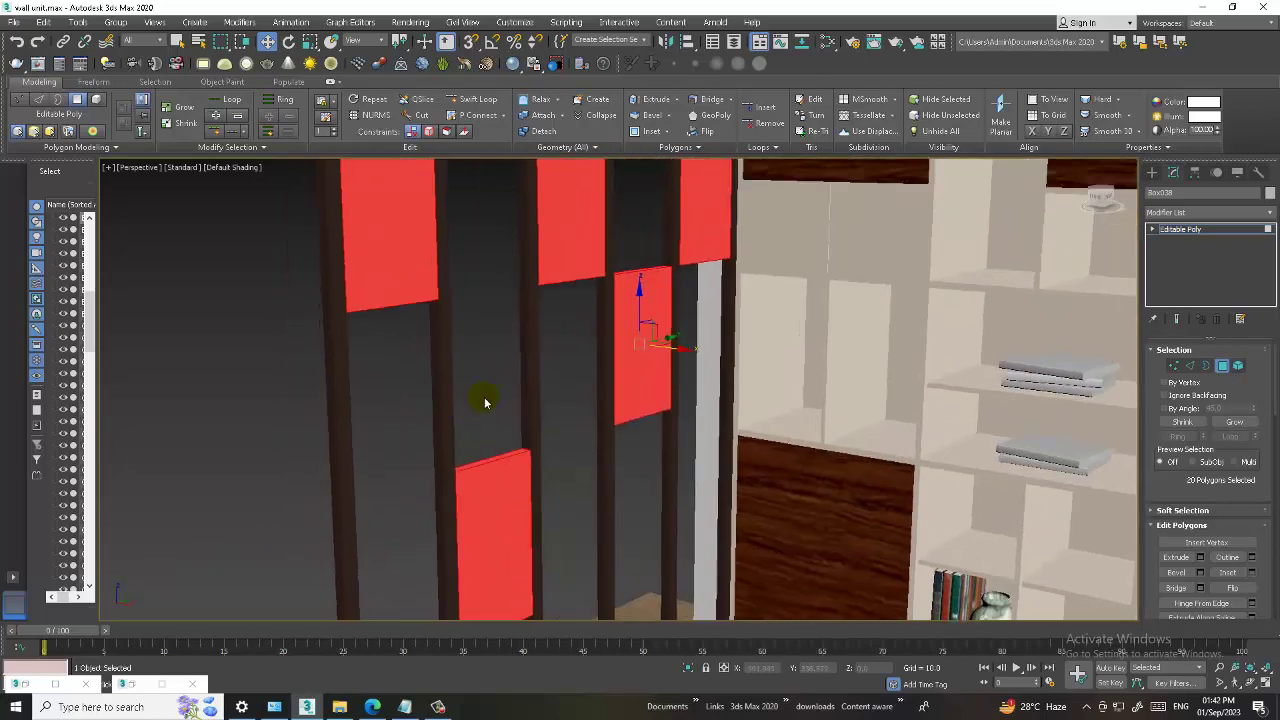
pyautogui.scroll(-3, 484, 402)
pyautogui.moveTo(566, 357)
pyautogui.keyDown('alt'); pyautogui.mouseDown(button='middle')
pyautogui.moveTo(617, 377)
pyautogui.moveTo(486, 363)
pyautogui.mouseUp(button='middle'); pyautogui.keyUp('alt')
pyautogui.scroll(4, 519, 380)
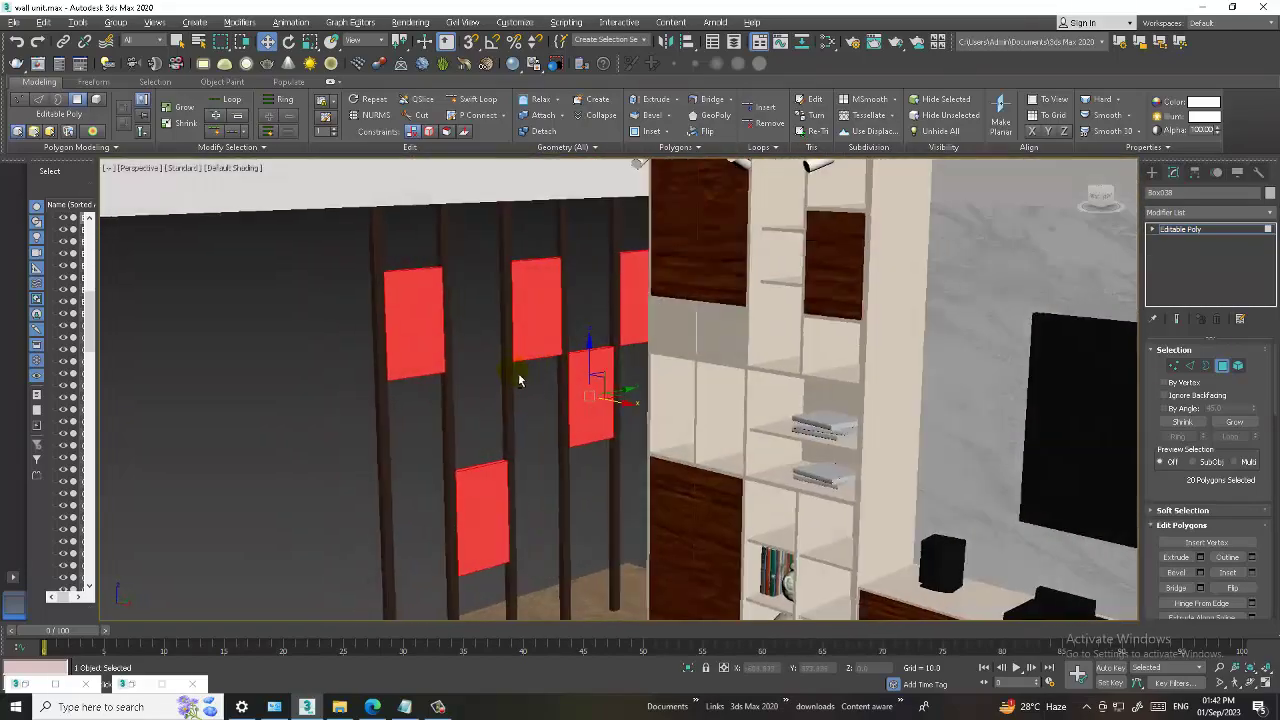
pyautogui.press('m')
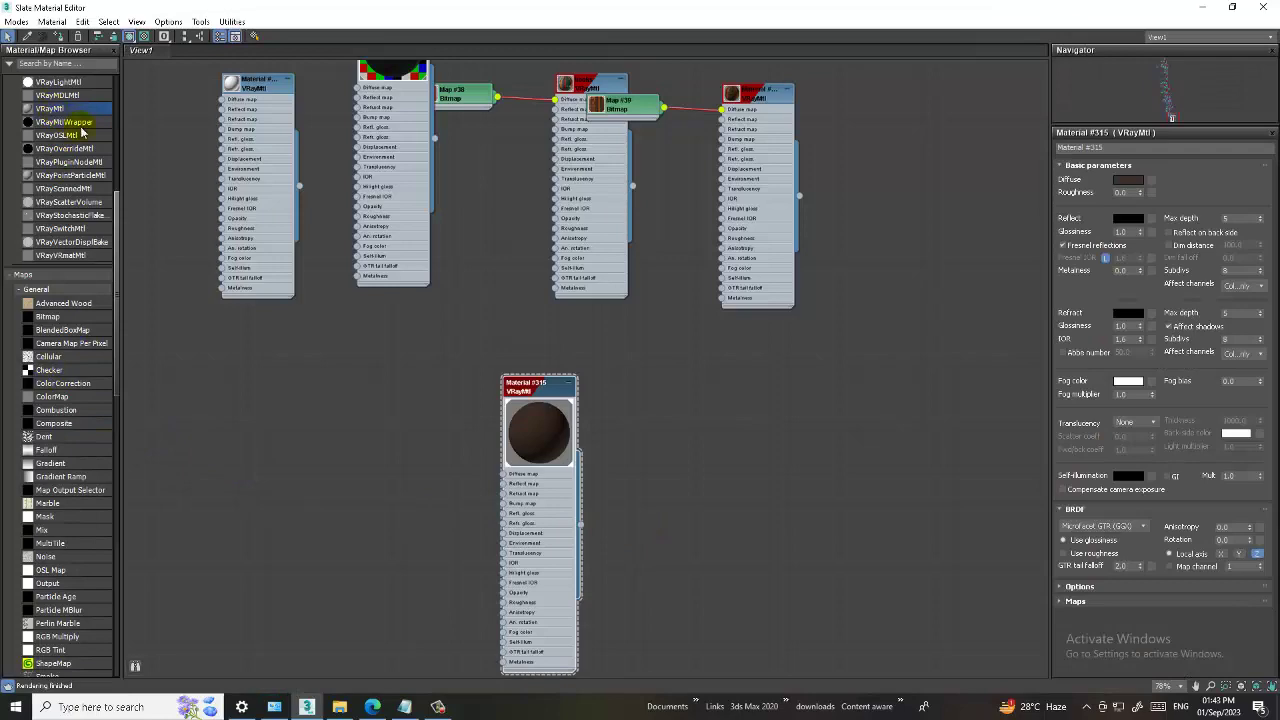
# Add VRayMtl Material #316 with the books texture from the Desktop texxt folder as its diffuse Bitmap
pyautogui.click(716, 383)
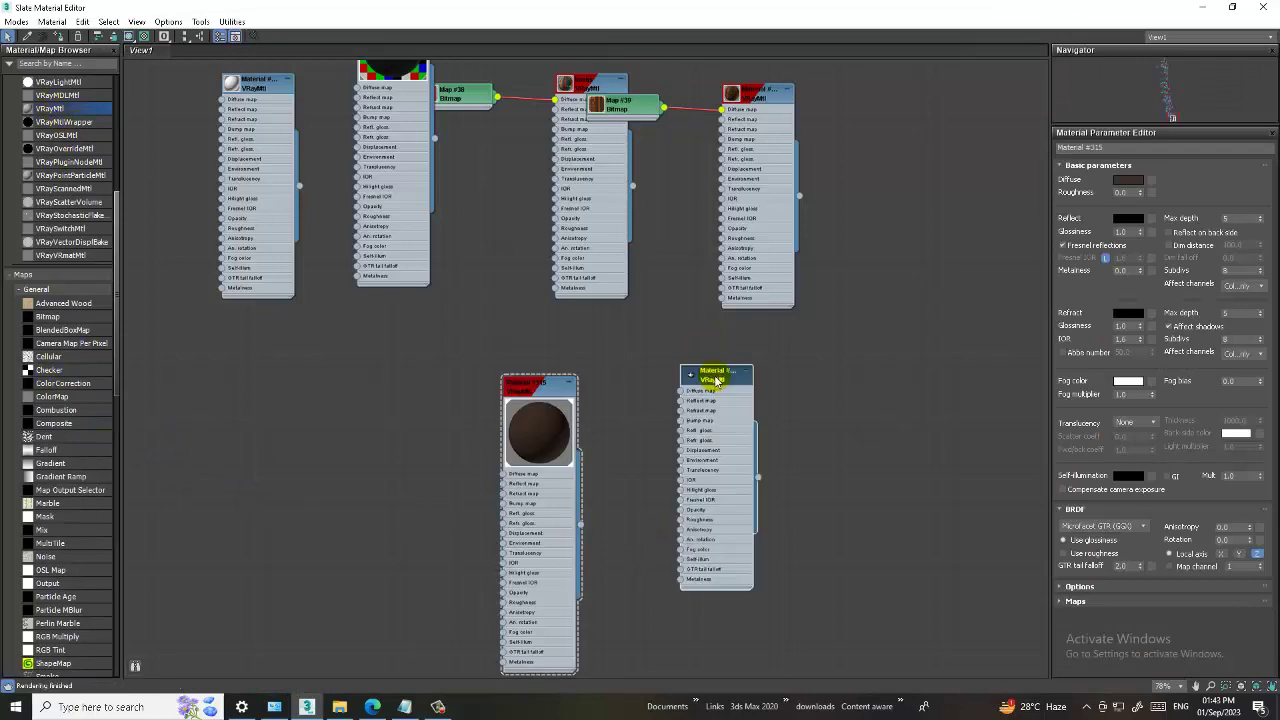
pyautogui.click(1153, 183)
pyautogui.doubleClick(563, 209)
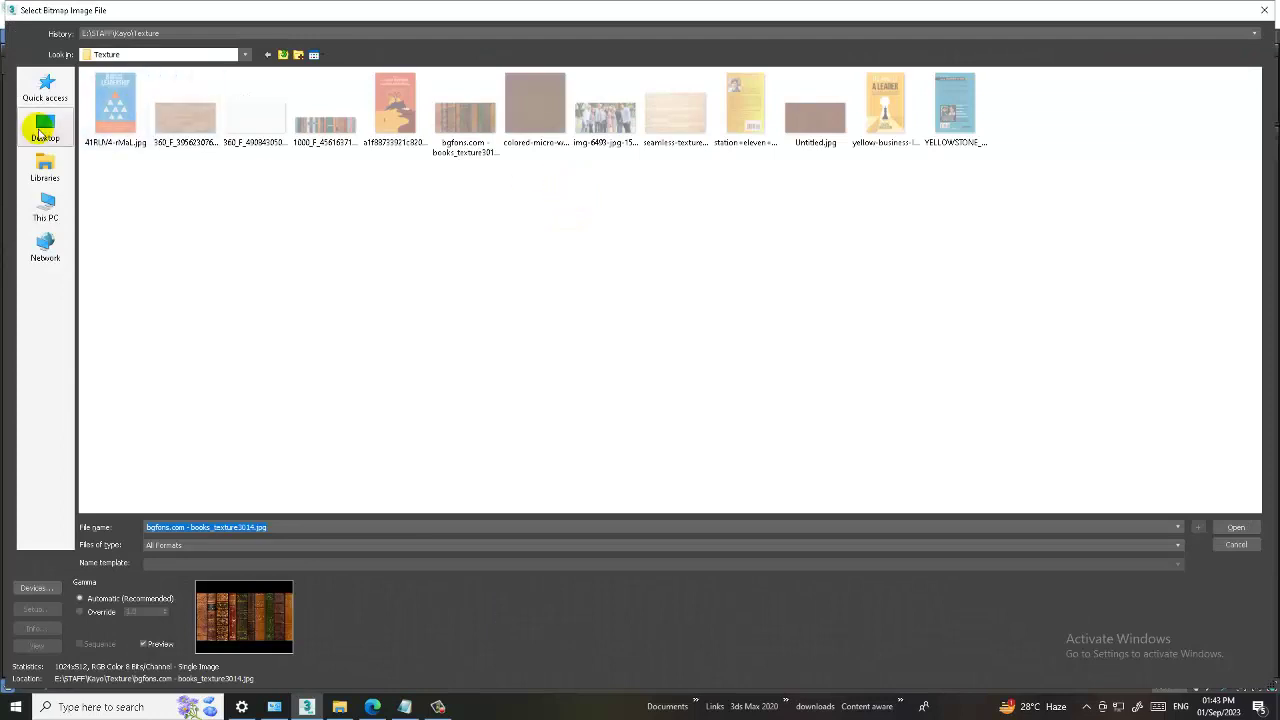
pyautogui.click(44, 128)
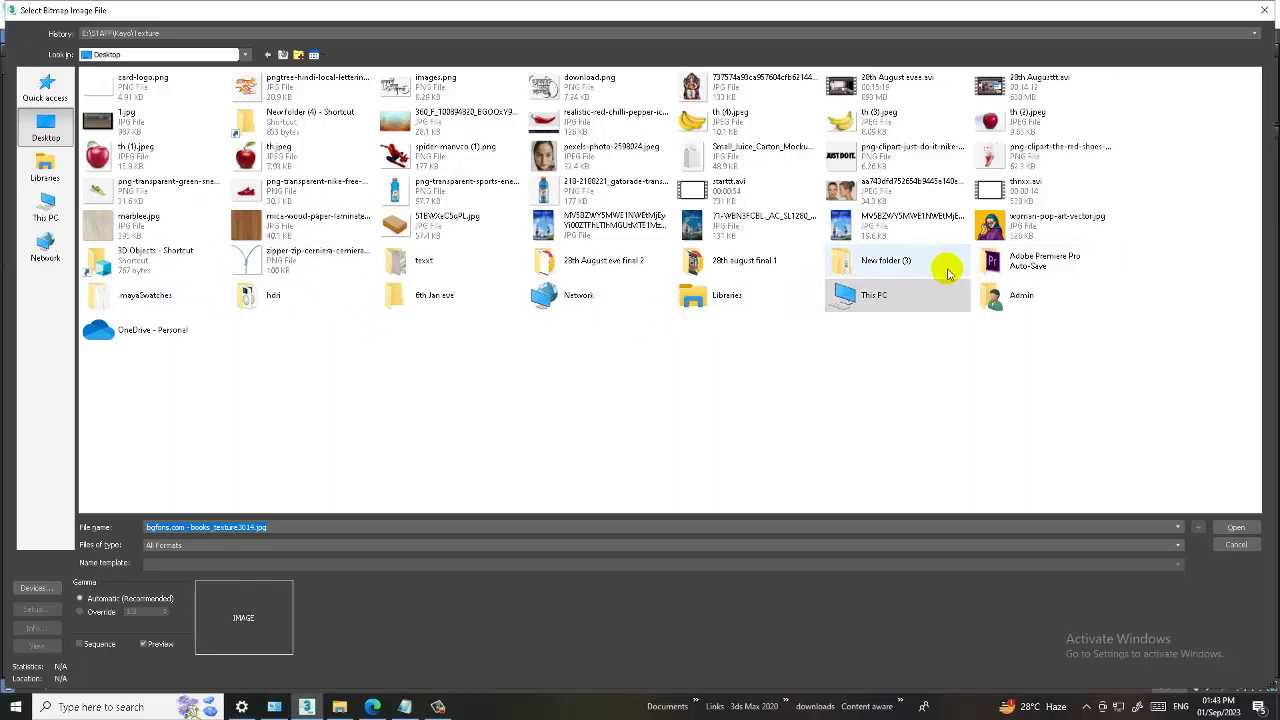
pyautogui.doubleClick(424, 264)
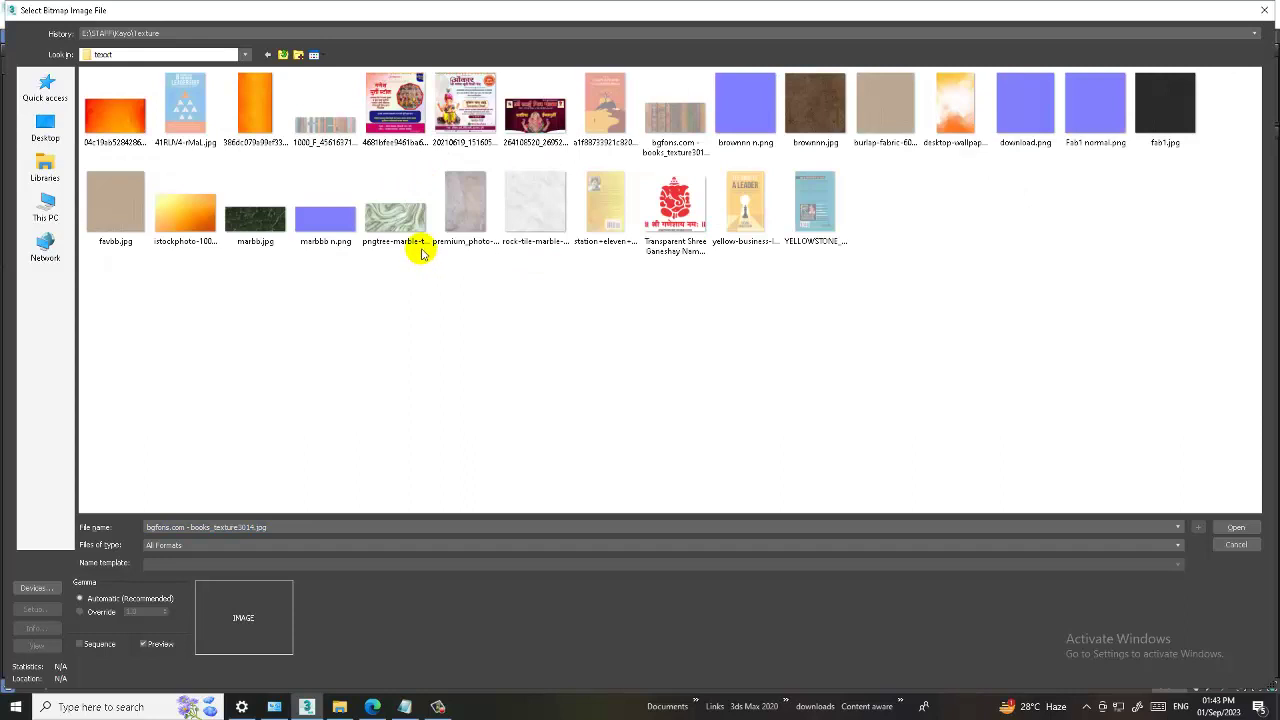
pyautogui.doubleClick(560, 213)
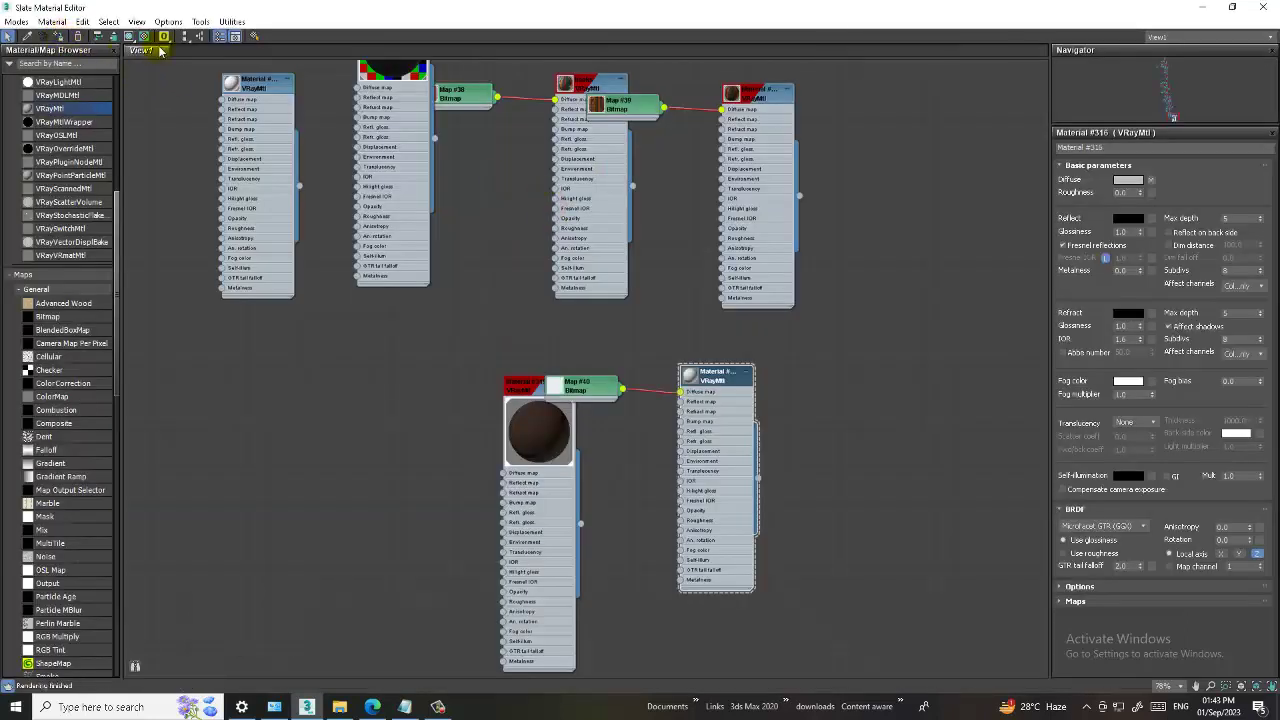
# Leave and re-enter Polygon mode on the panels, briefly checking the modifier list and material editor
pyautogui.click(1205, 10)
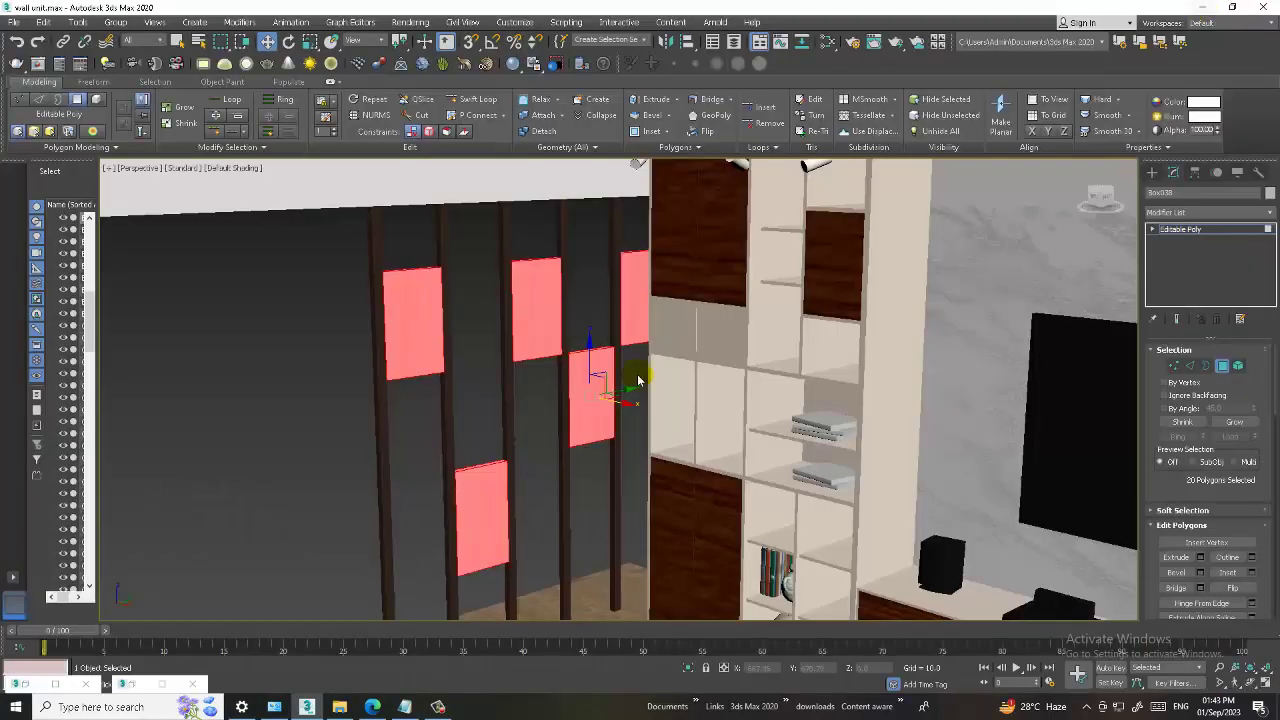
pyautogui.moveTo(597, 380); pyautogui.dragTo(563, 366, button='middle')
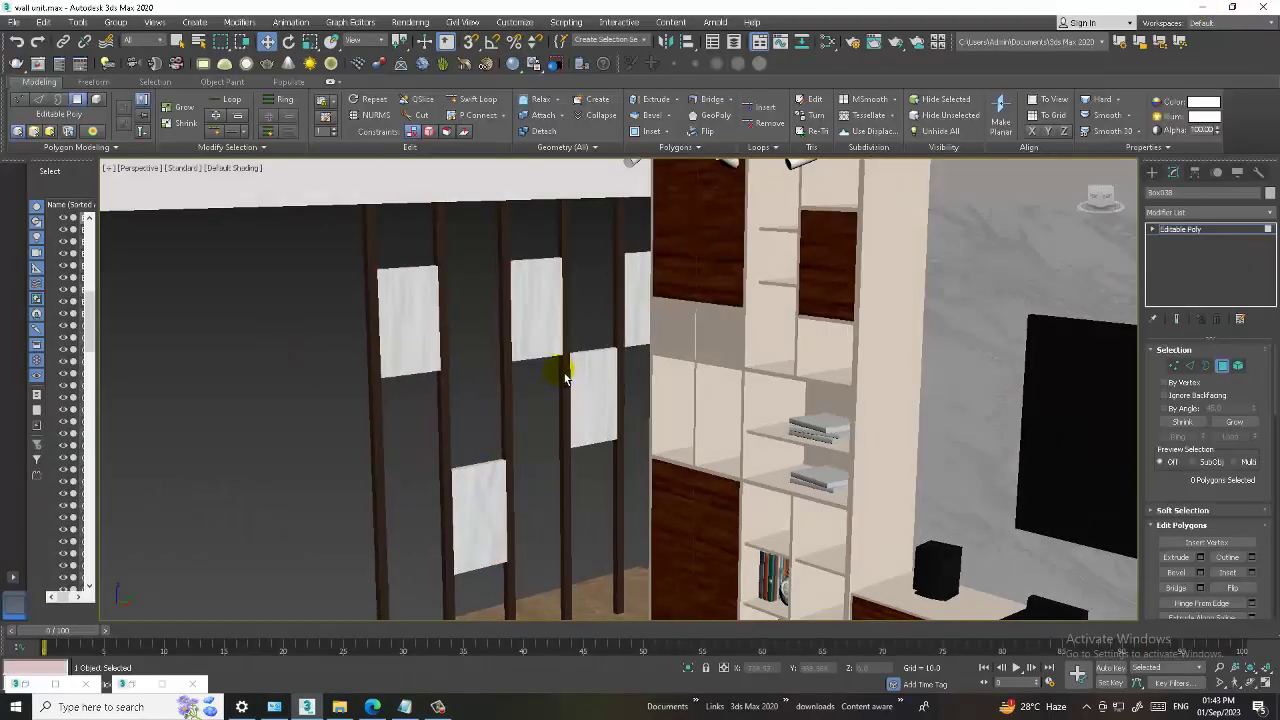
pyautogui.click(1205, 230)
pyautogui.click(1210, 212)
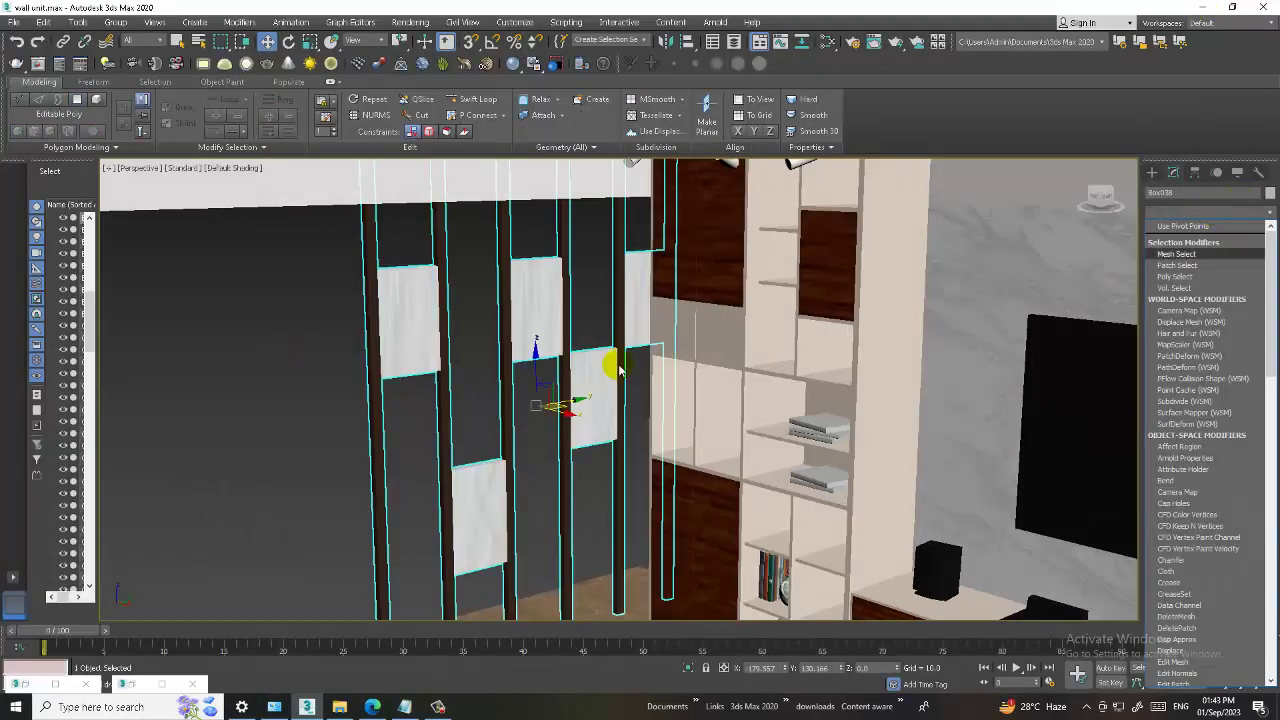
pyautogui.click(322, 335)
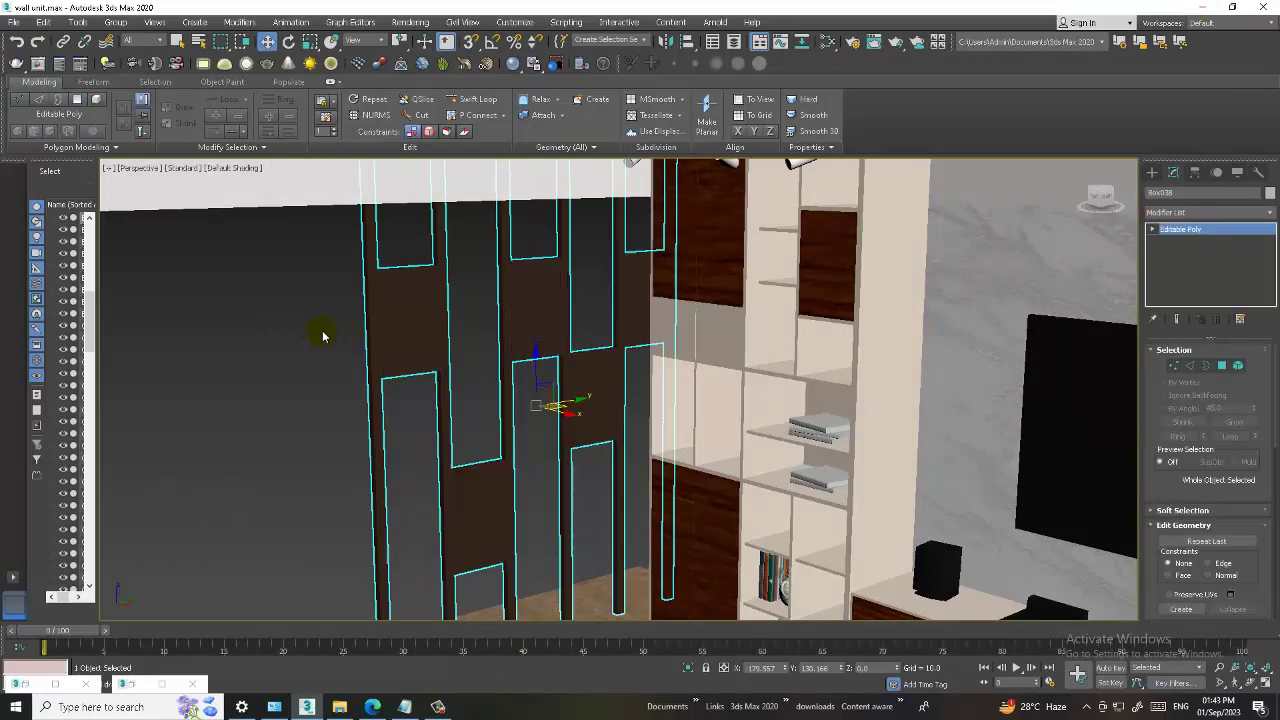
pyautogui.click(1221, 365)
pyautogui.press('m')
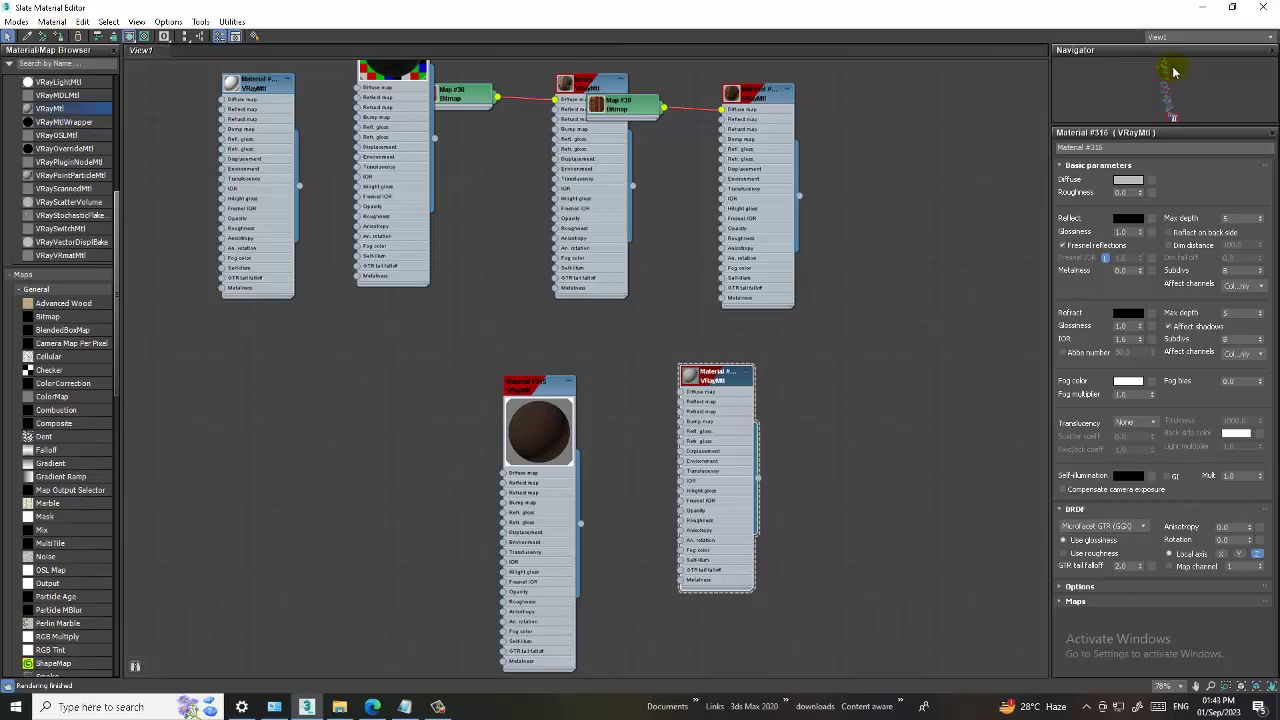
pyautogui.click(1203, 7)
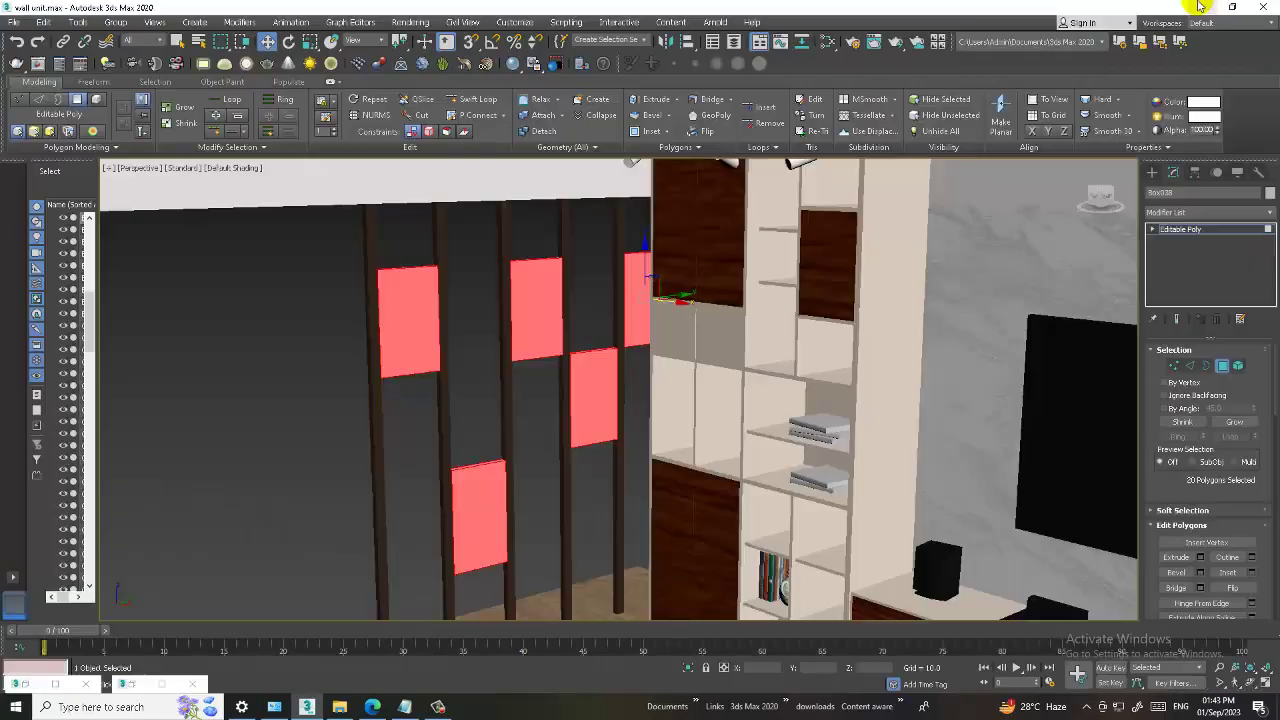
# Add a UVW Map modifier to the panels with Box projection
pyautogui.click(1198, 207)
pyautogui.press('u')
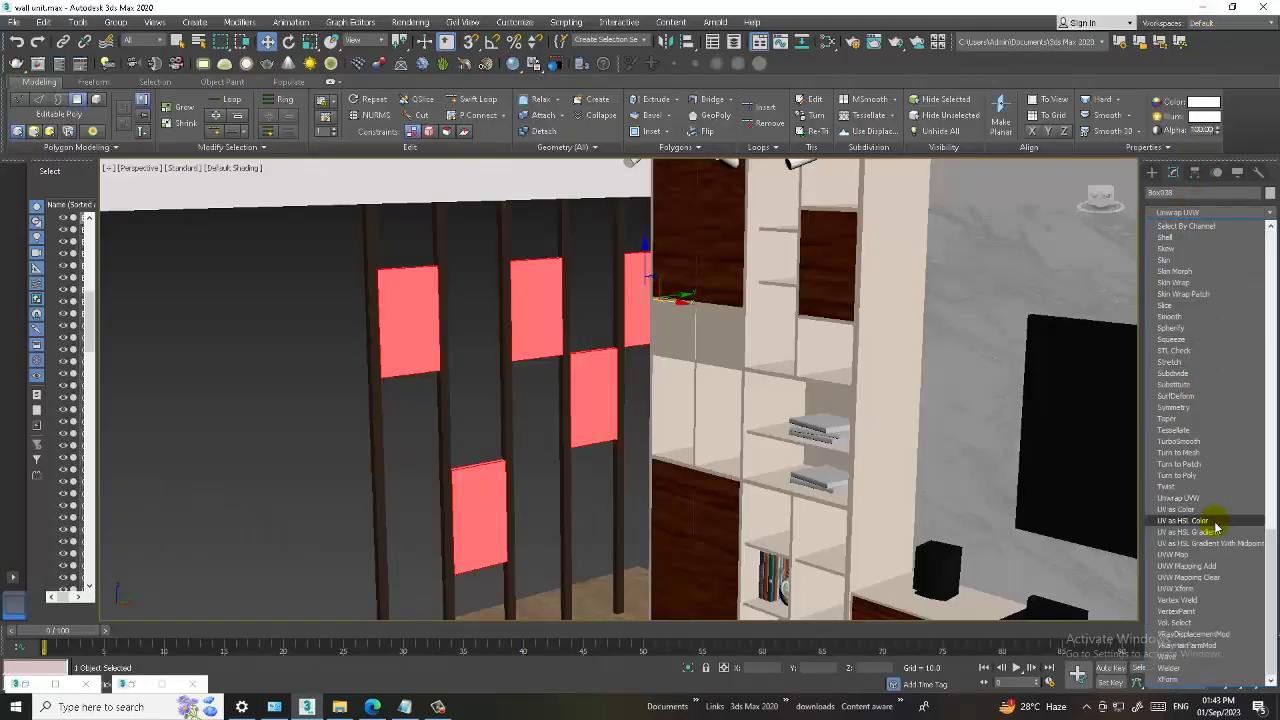
pyautogui.click(1175, 554)
pyautogui.click(1188, 427)
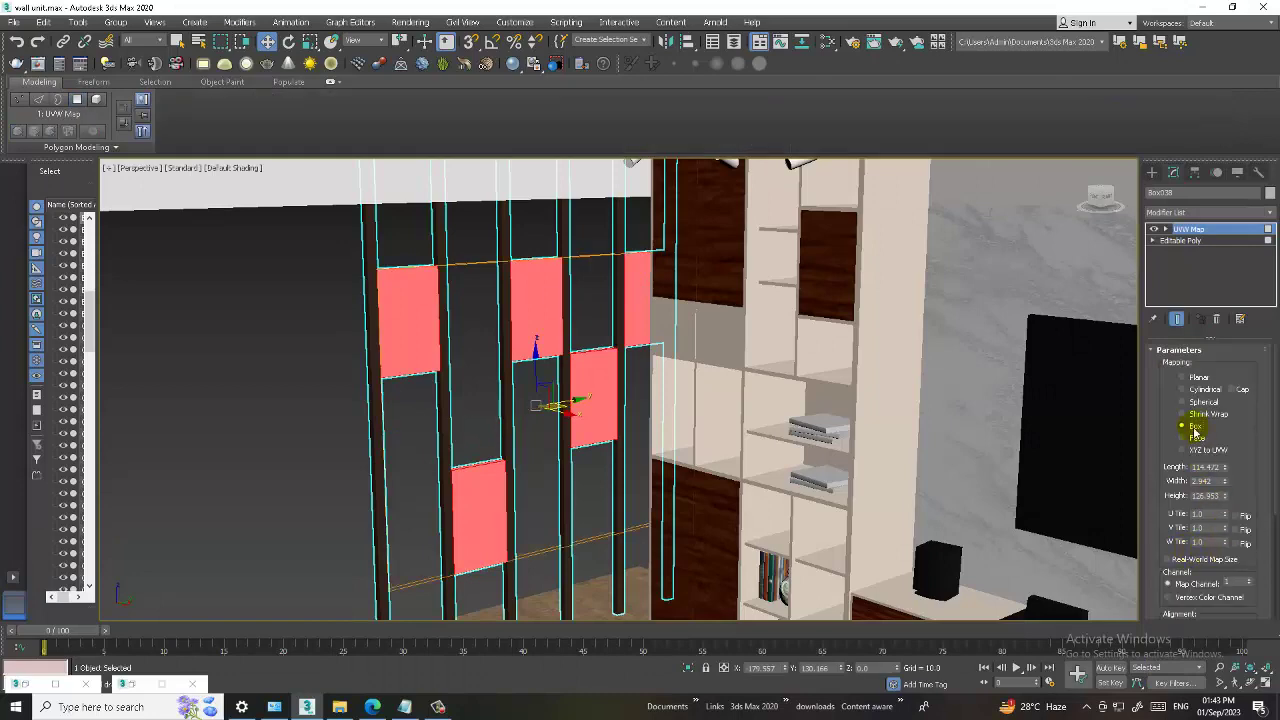
# Collapse the panels to an Editable Poly and select all 20 polygons with Ctrl+A
pyautogui.scroll(4, 480, 391)
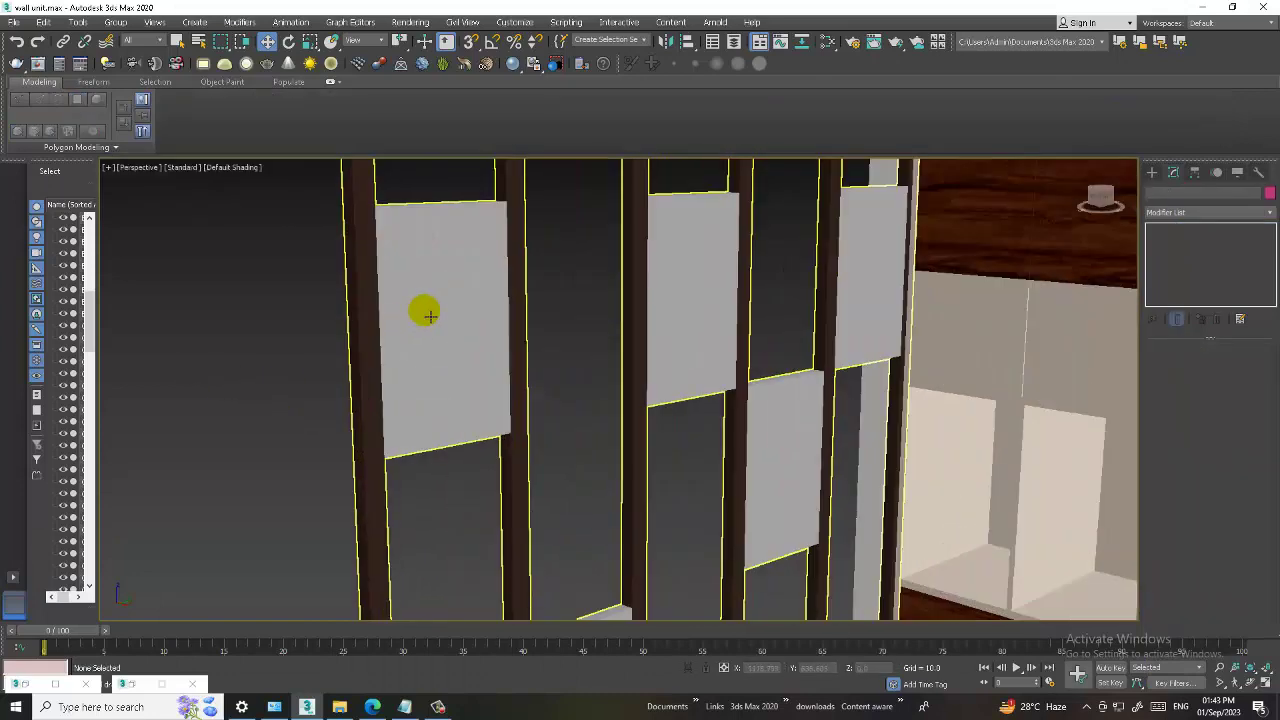
pyautogui.click(435, 310)
pyautogui.rightClick(431, 305)
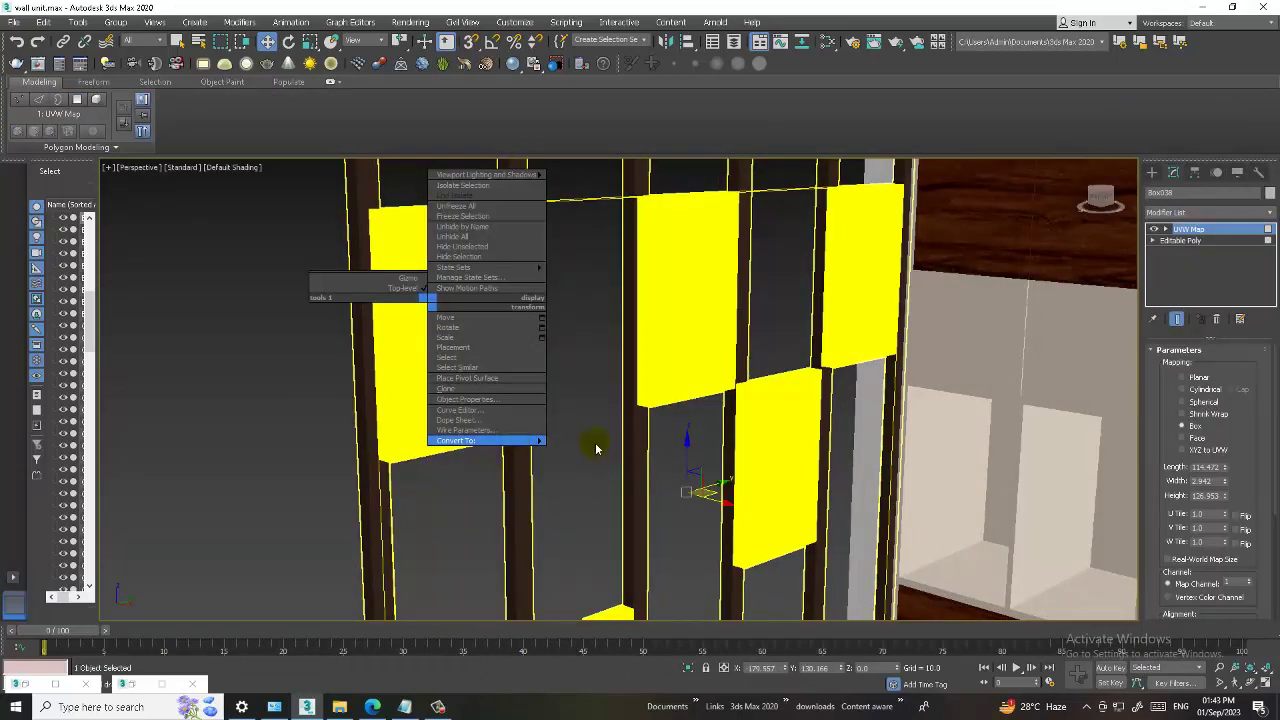
pyautogui.click(573, 451)
pyautogui.click(588, 360)
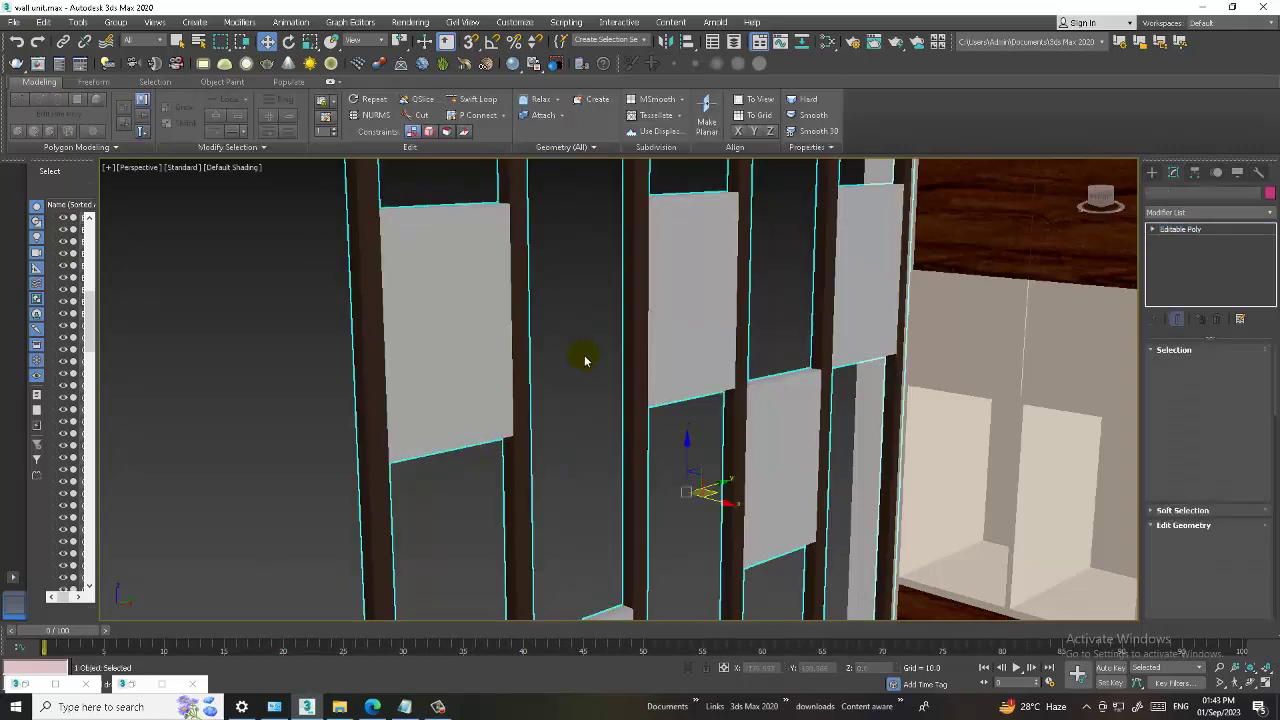
pyautogui.click(594, 366)
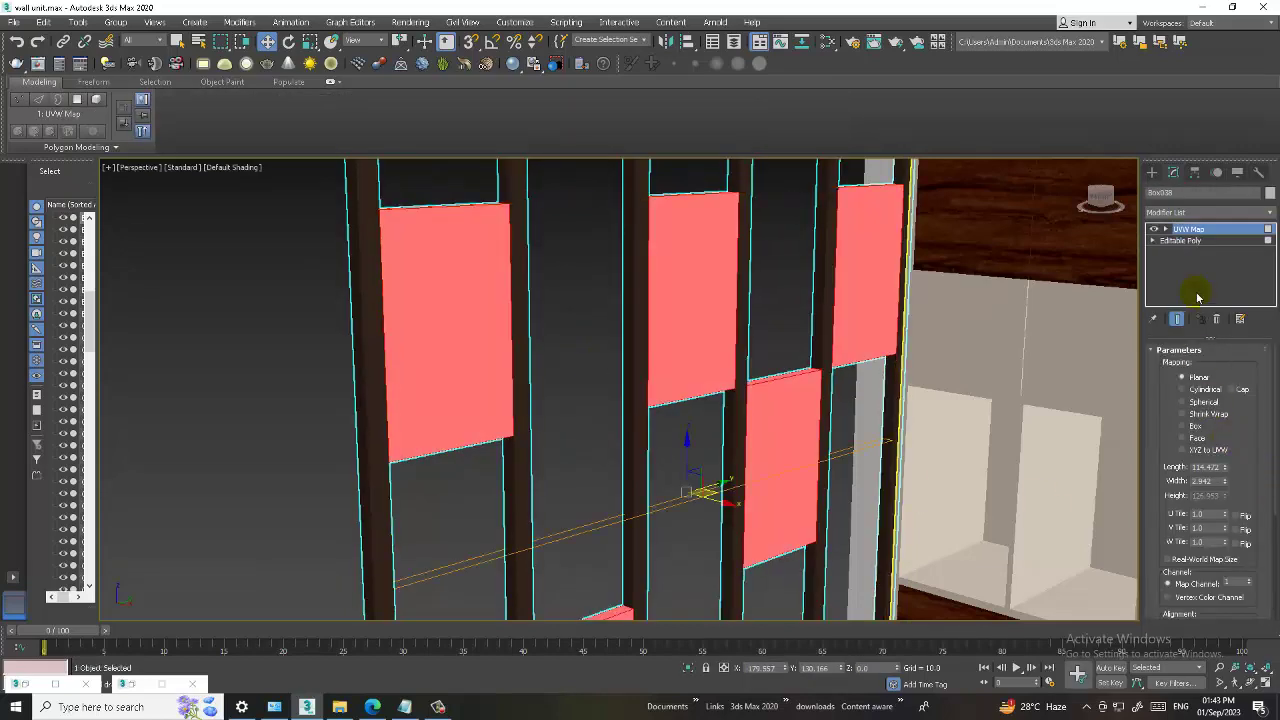
pyautogui.click(1218, 320)
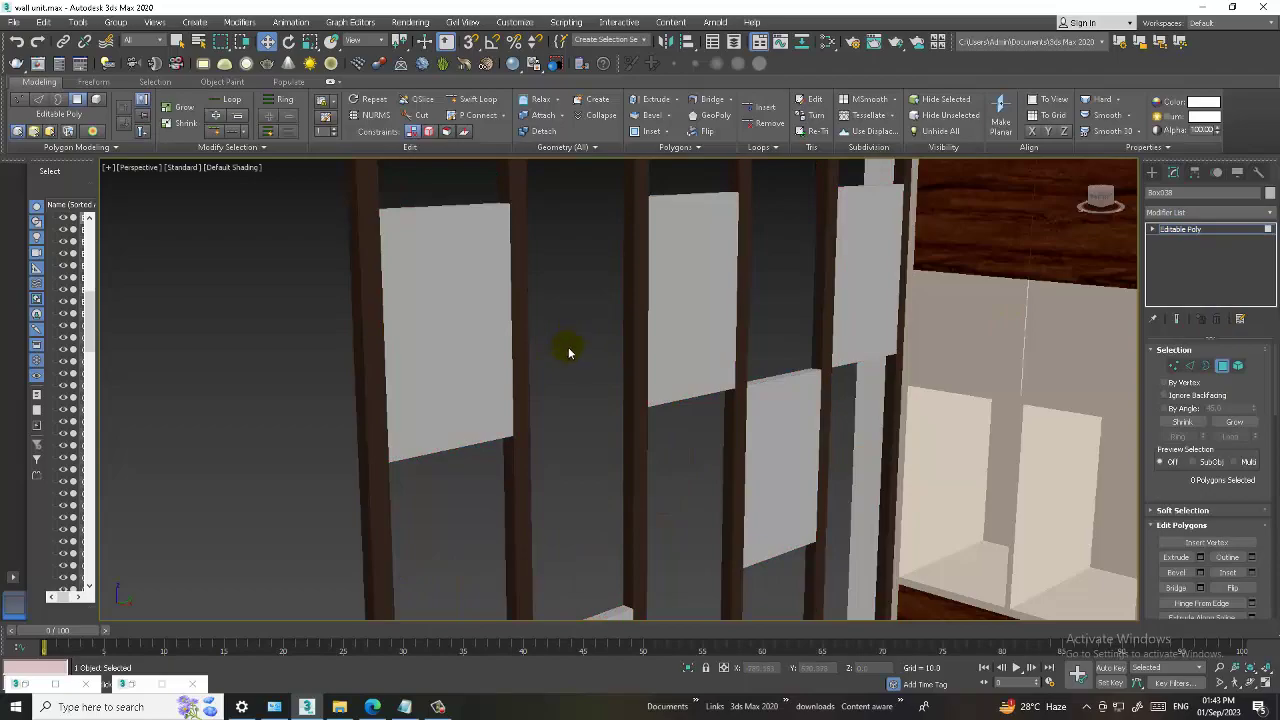
pyautogui.hotkey('ctrl', 'a')
# Connect a new Bitmap node, Map #41, to Material #316's Diffuse and restore the editor window
pyautogui.press('m')
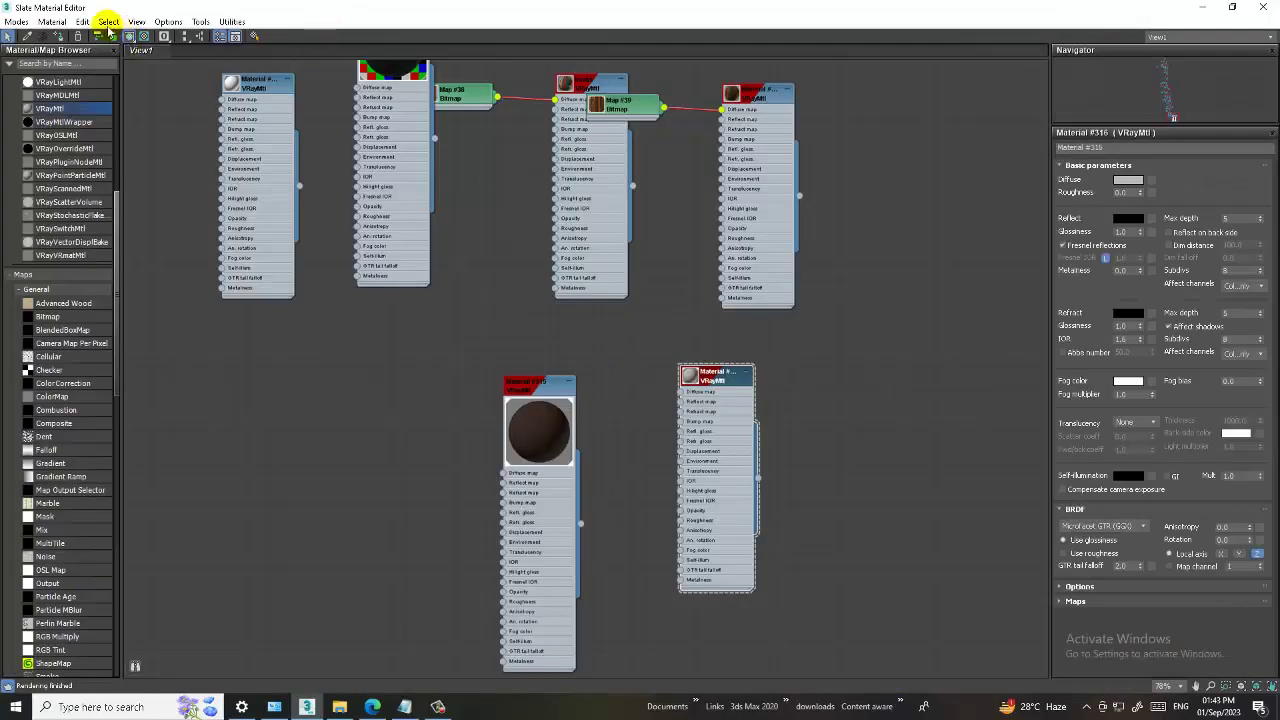
pyautogui.click(138, 40)
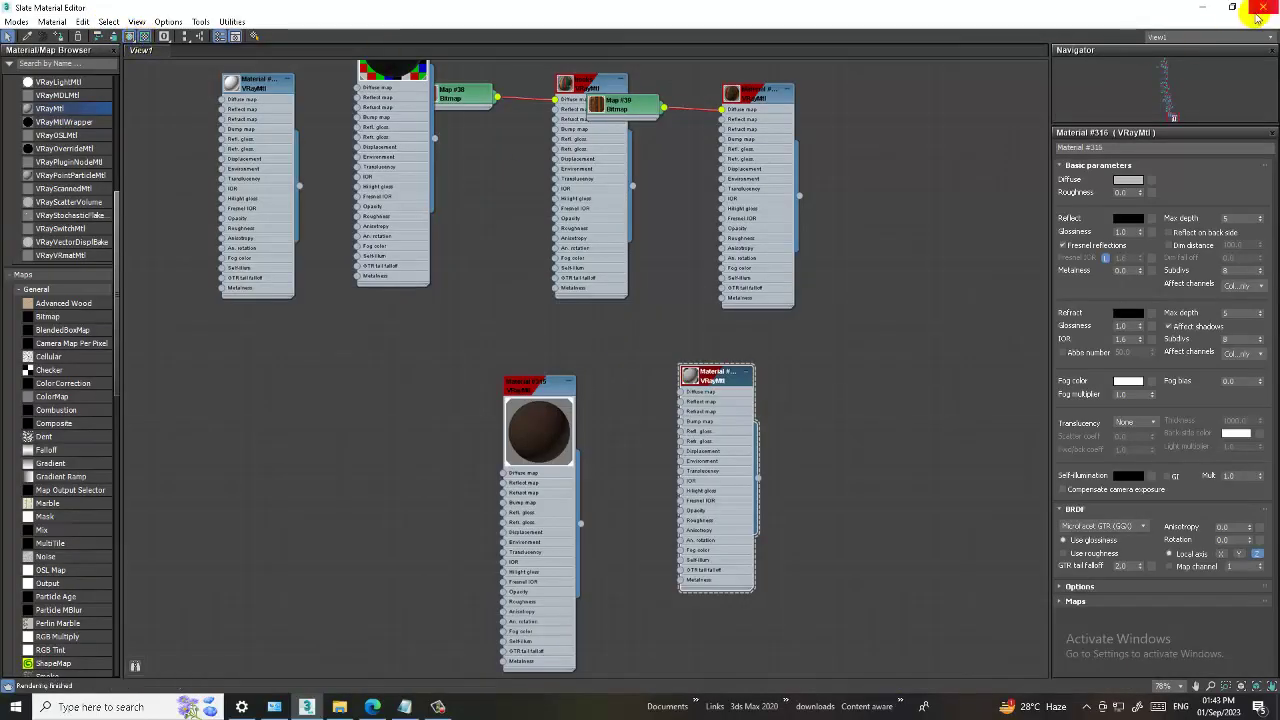
pyautogui.click(1259, 7)
pyautogui.click(424, 276)
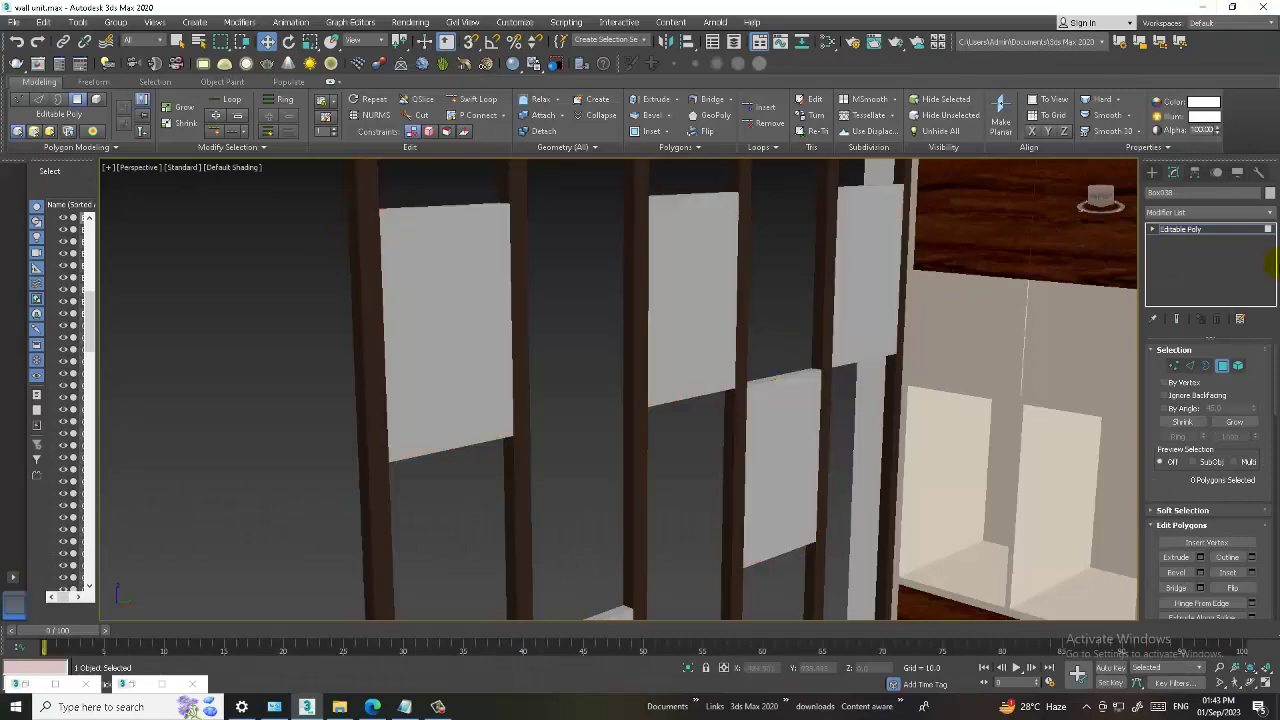
pyautogui.press('m')
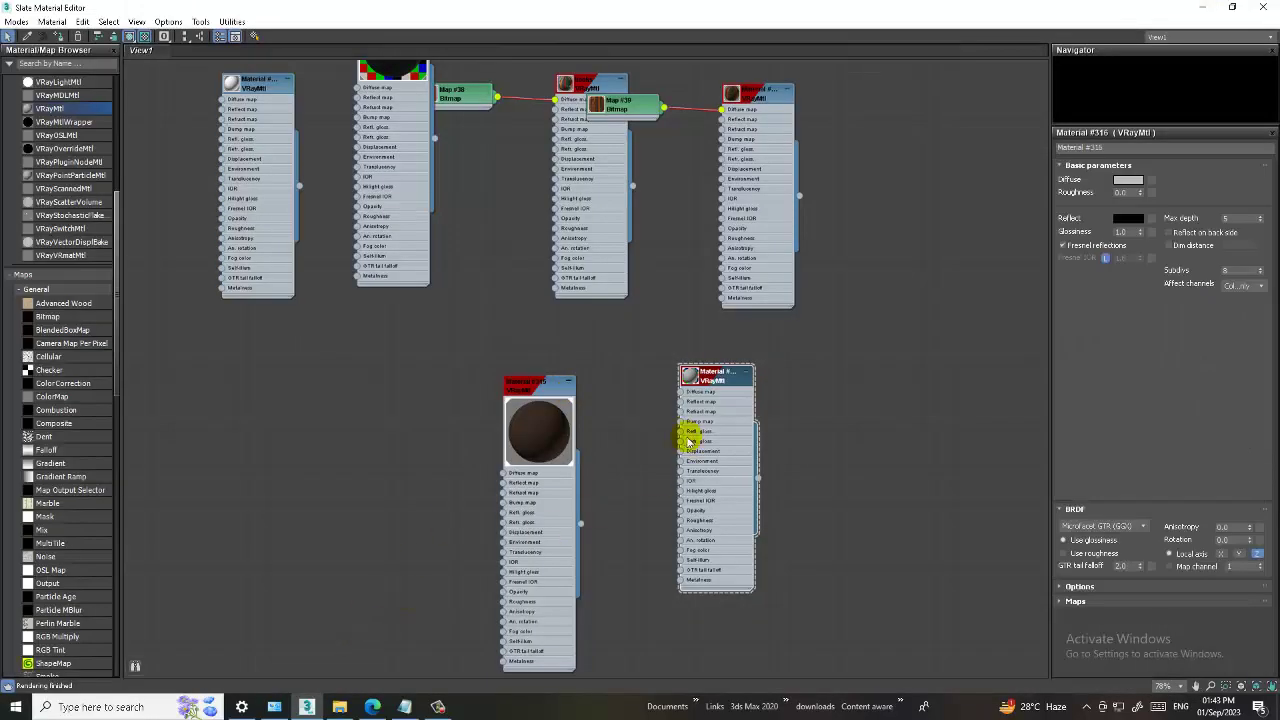
pyautogui.click(1148, 182)
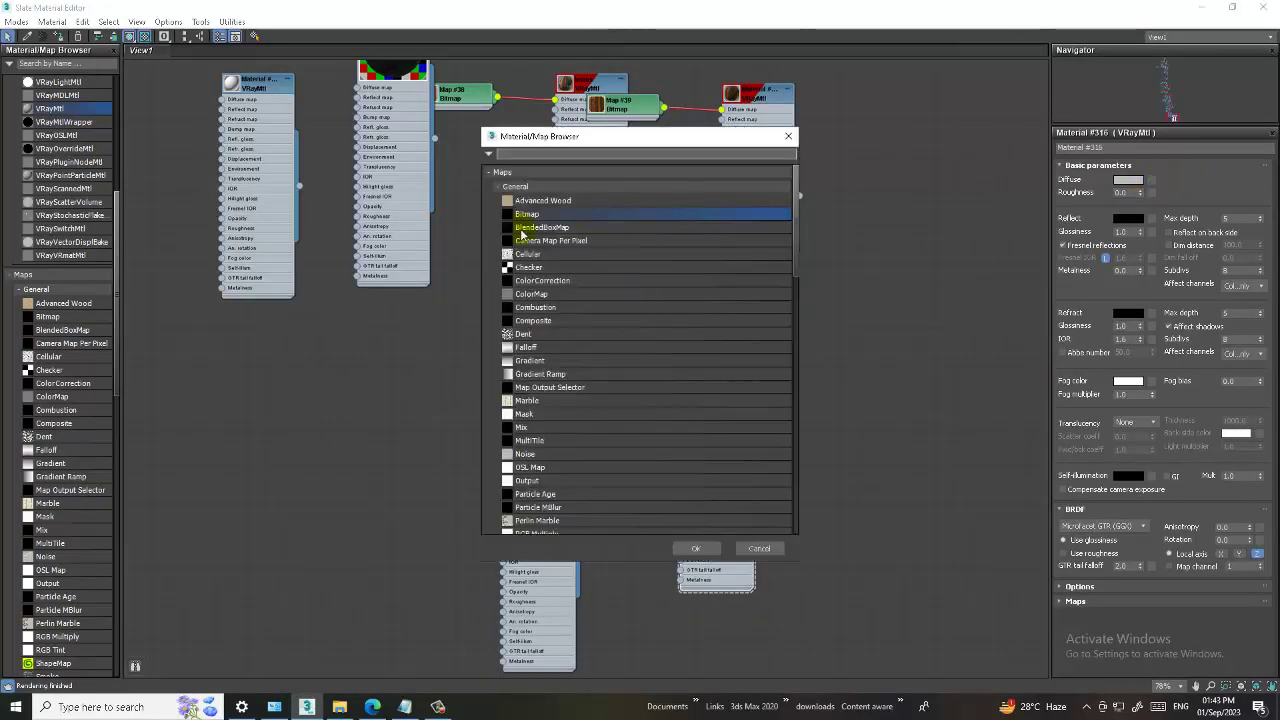
pyautogui.doubleClick(566, 212)
pyautogui.press('Escape')
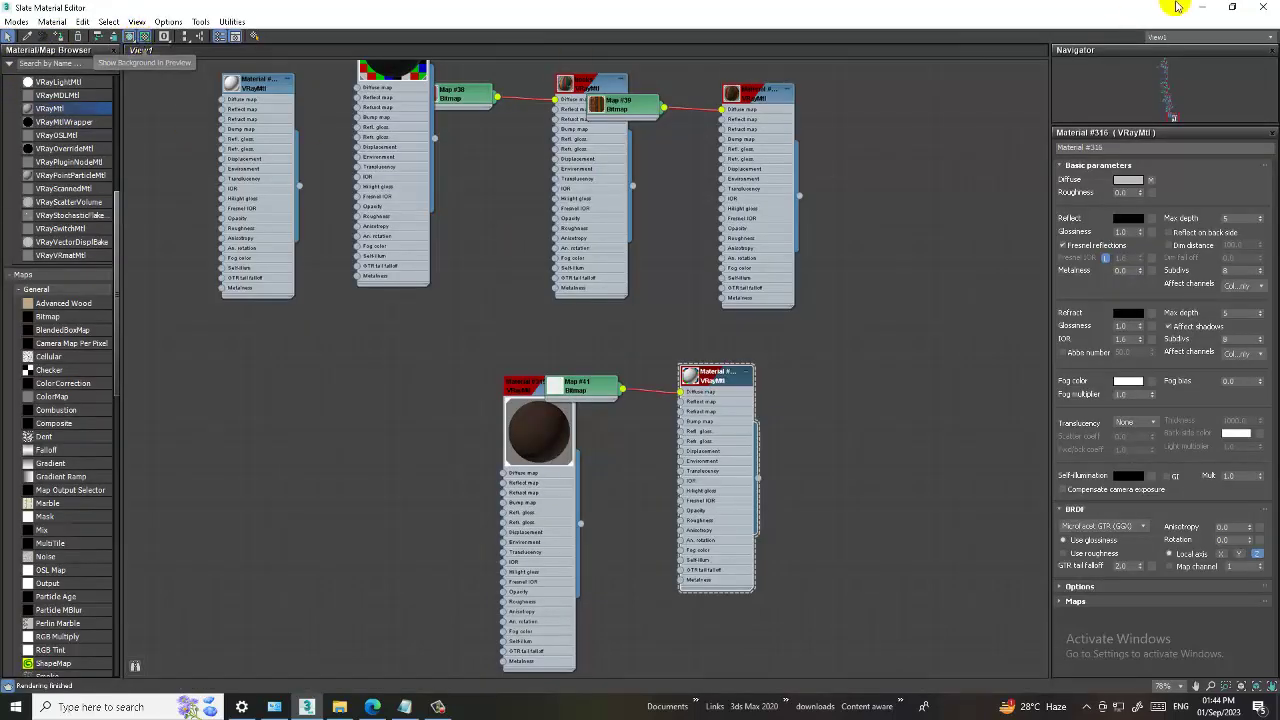
pyautogui.moveTo(1177, 7)
pyautogui.mouseDown()
pyautogui.moveTo(1183, 253)
pyautogui.moveTo(1086, 251)
pyautogui.mouseUp()
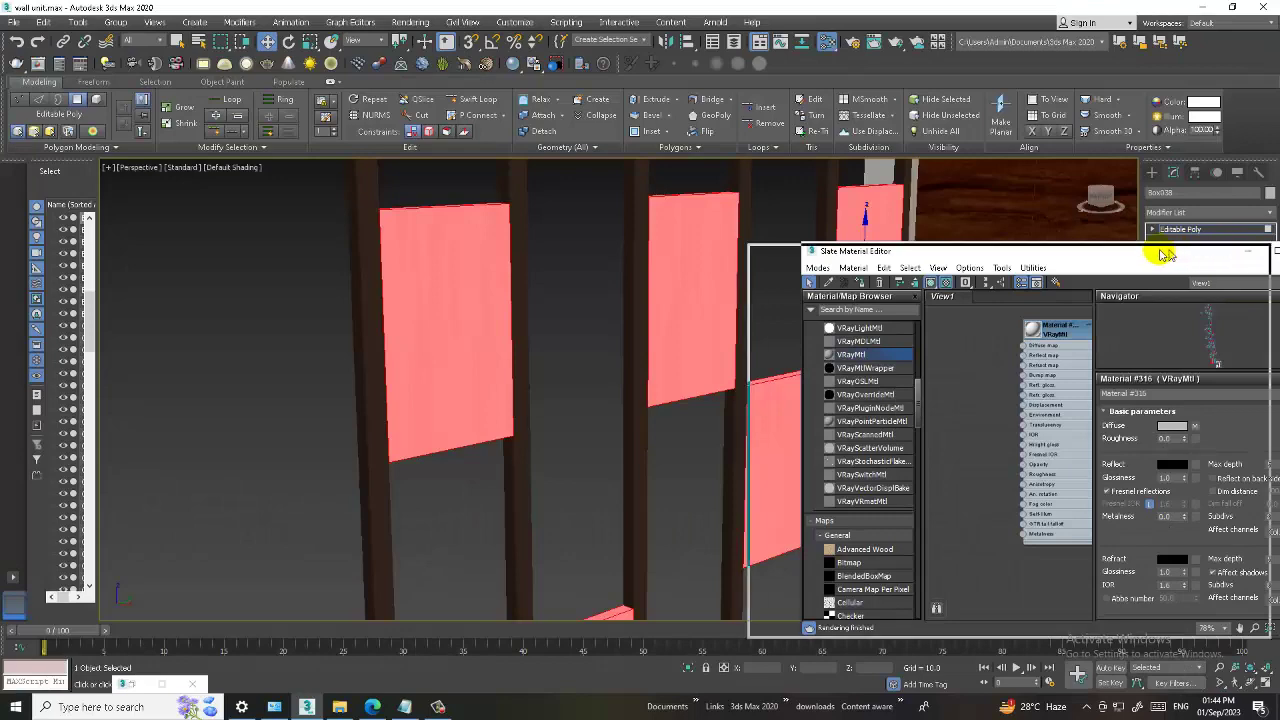
# Close the Slate editor and apply a UVW Map modifier with Box projection to the panels
pyautogui.click(1157, 251)
pyautogui.click(1205, 218)
pyautogui.scroll(-5, 1203, 323)
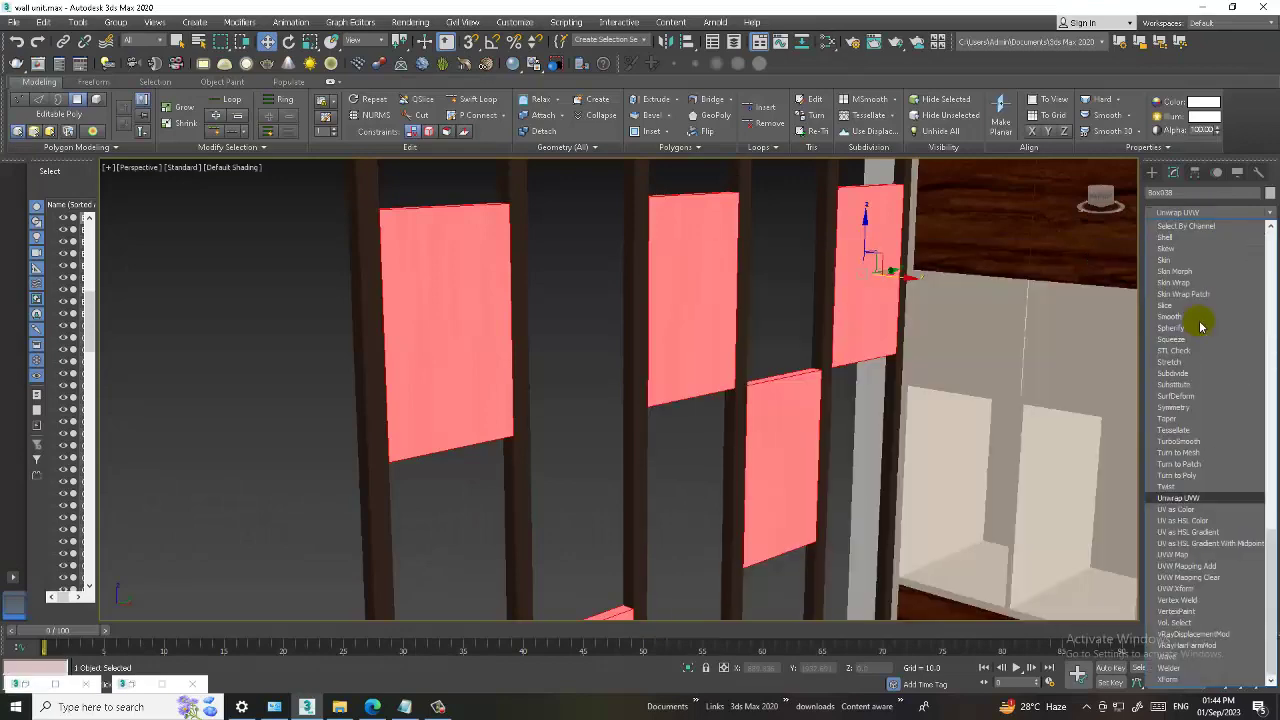
pyautogui.click(1175, 554)
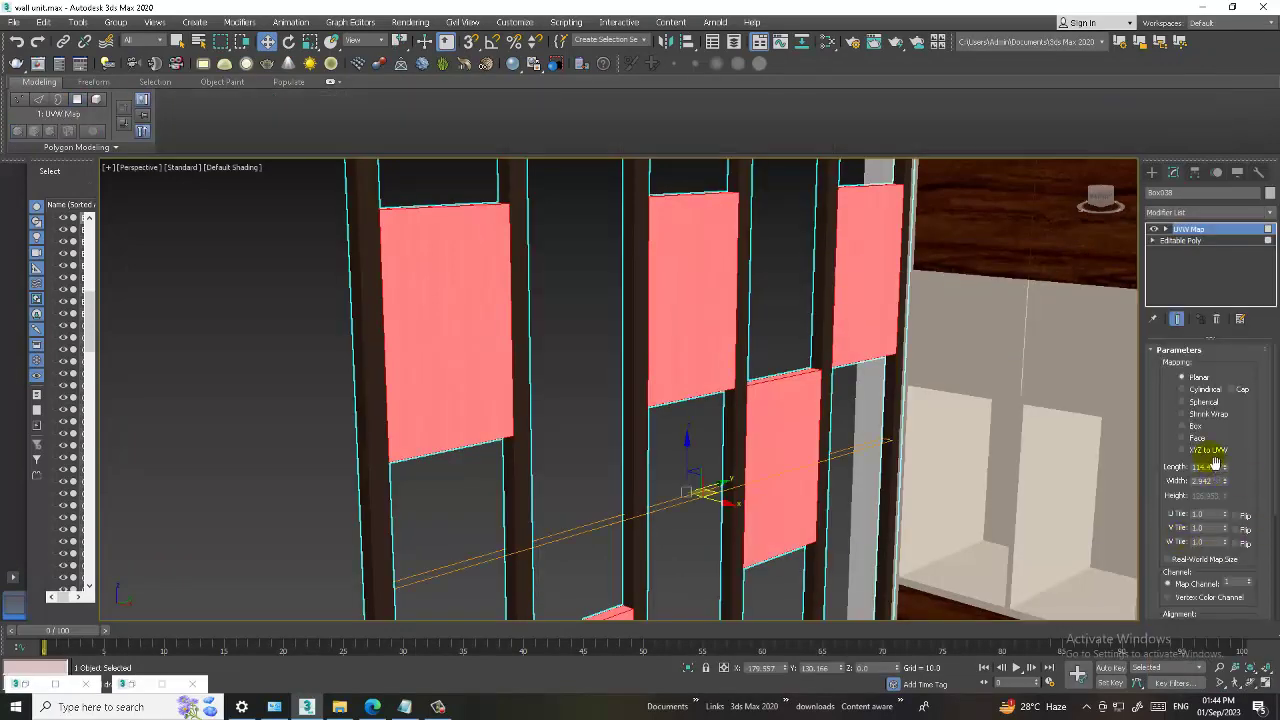
pyautogui.click(1195, 428)
# Deselect the panels and frame the whole TV wall in the viewport
pyautogui.click(271, 371)
pyautogui.moveTo(271, 371)
pyautogui.keyDown('alt'); pyautogui.mouseDown(button='middle')
pyautogui.moveTo(414, 400)
pyautogui.moveTo(571, 400)
pyautogui.moveTo(789, 449)
pyautogui.mouseUp(button='middle'); pyautogui.keyUp('alt')
pyautogui.scroll(-5, 789, 449)
pyautogui.keyDown('alt'); pyautogui.moveTo(451, 420); pyautogui.dragTo(554, 440, button='middle'); pyautogui.keyUp('alt')
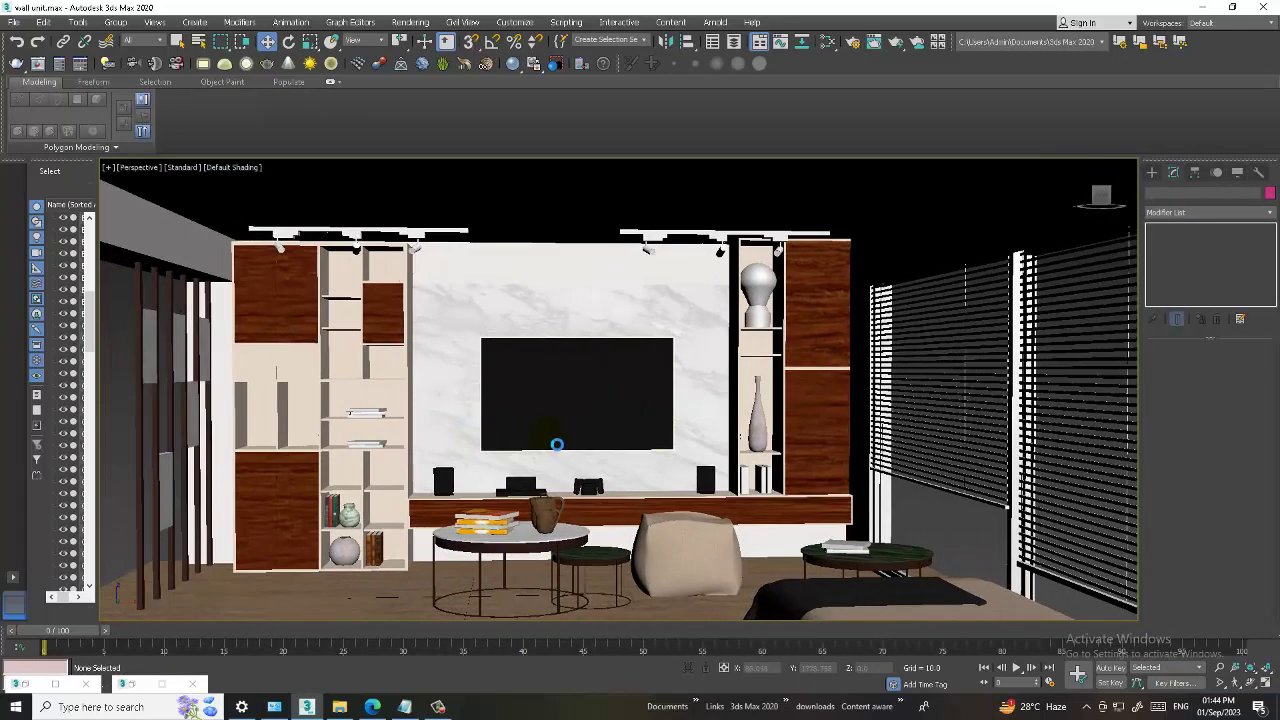
# Switch the viewport shading to the Standard preset, removing checker patterns
pyautogui.click(189, 170)
pyautogui.click(211, 200)
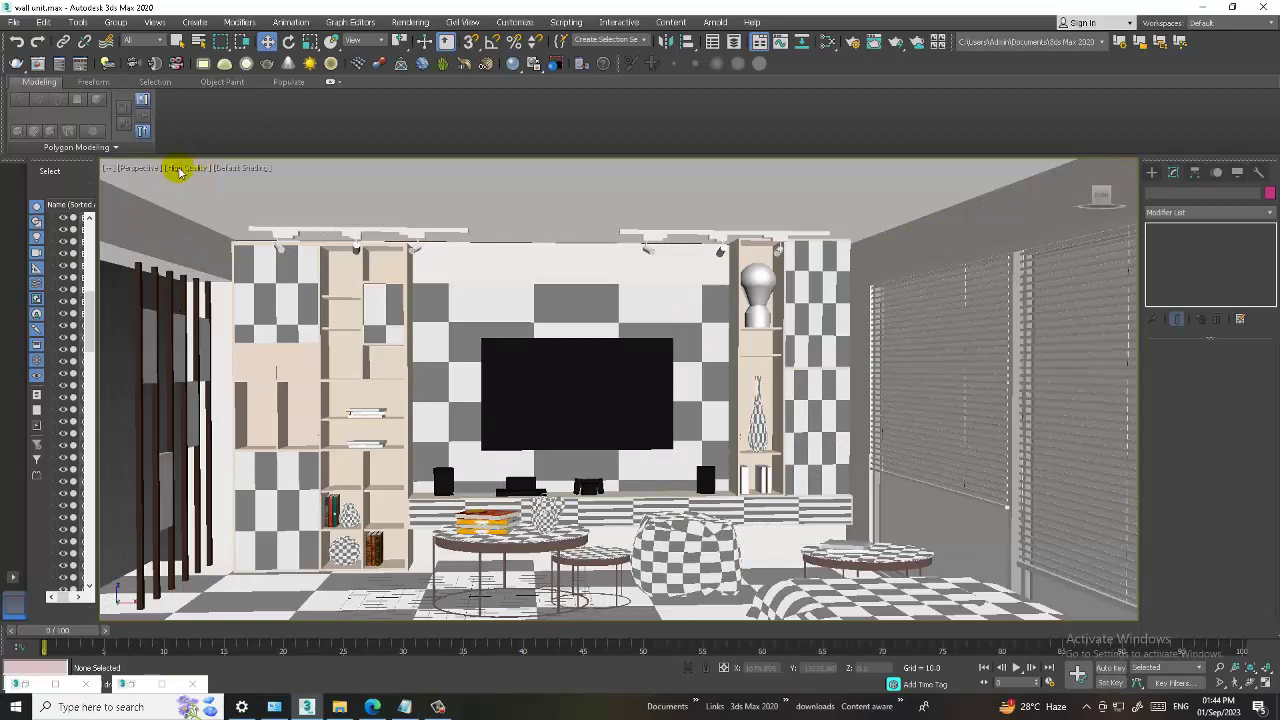
pyautogui.click(180, 170)
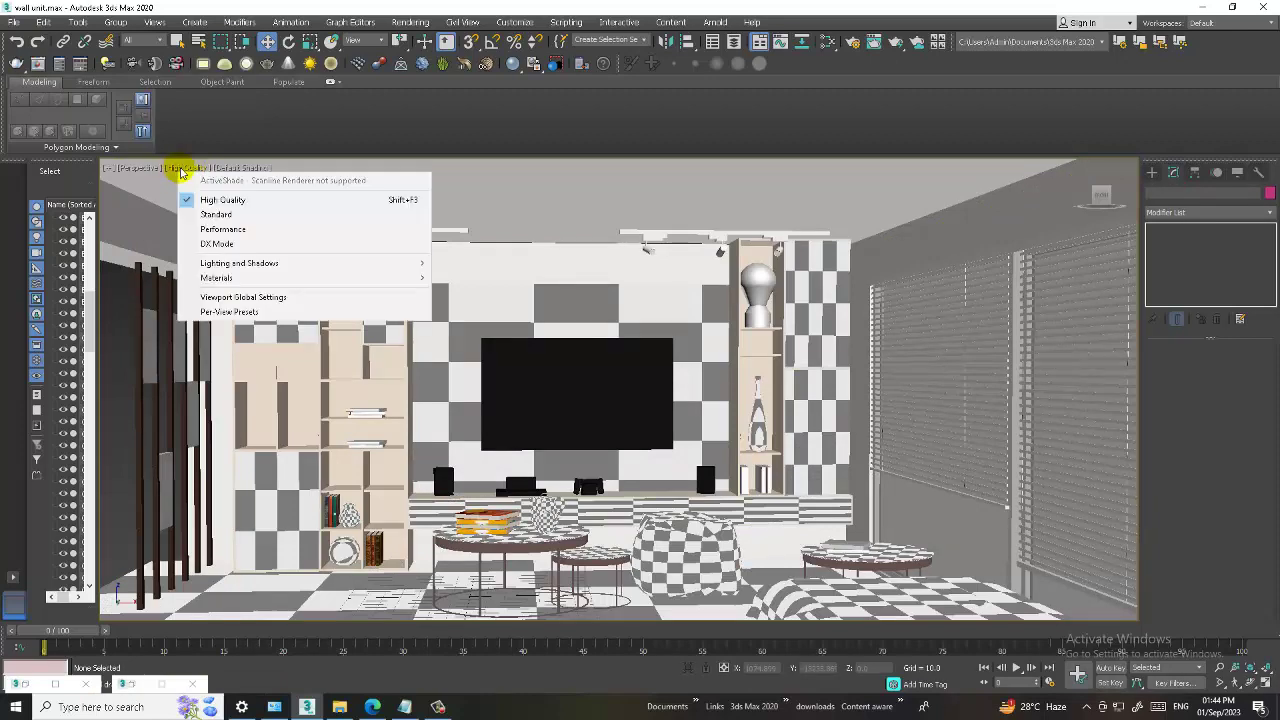
pyautogui.click(216, 214)
# Save the scene and bring the Notepad tutorial notes to the front
pyautogui.click(12, 22)
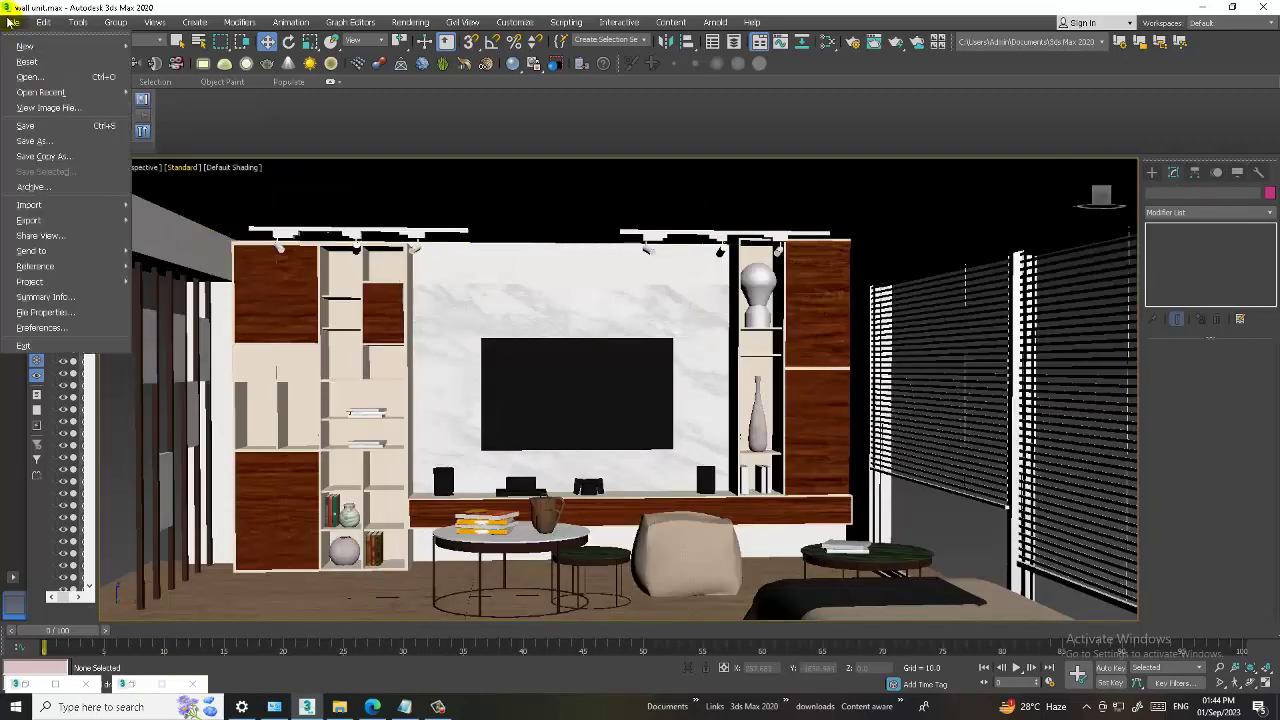
pyautogui.click(80, 129)
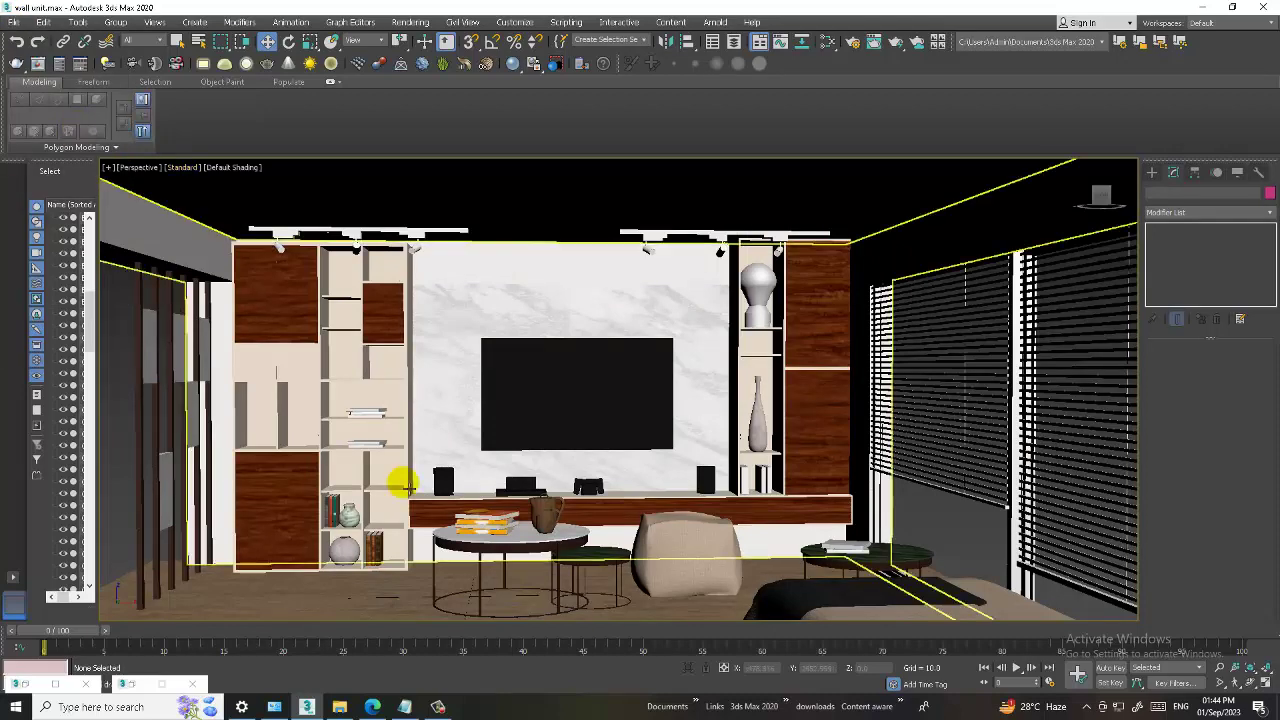
pyautogui.click(437, 708)
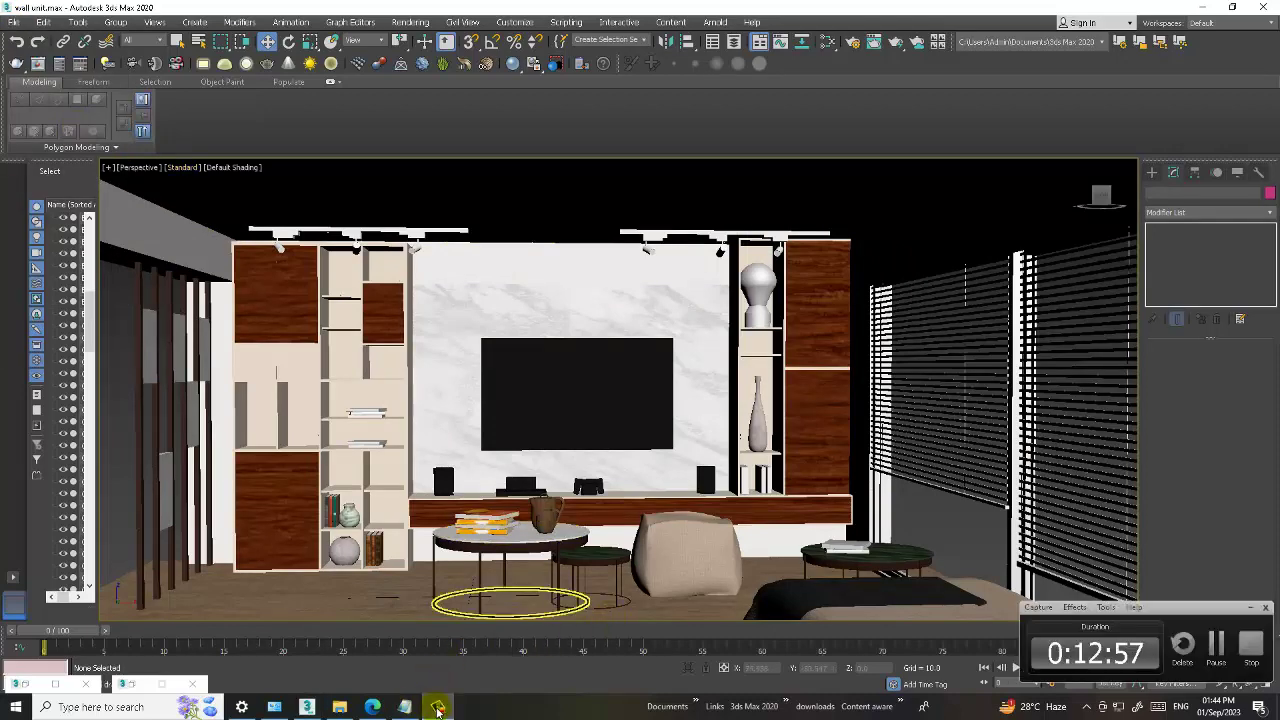
pyautogui.click(404, 707)
pyautogui.click(269, 129)
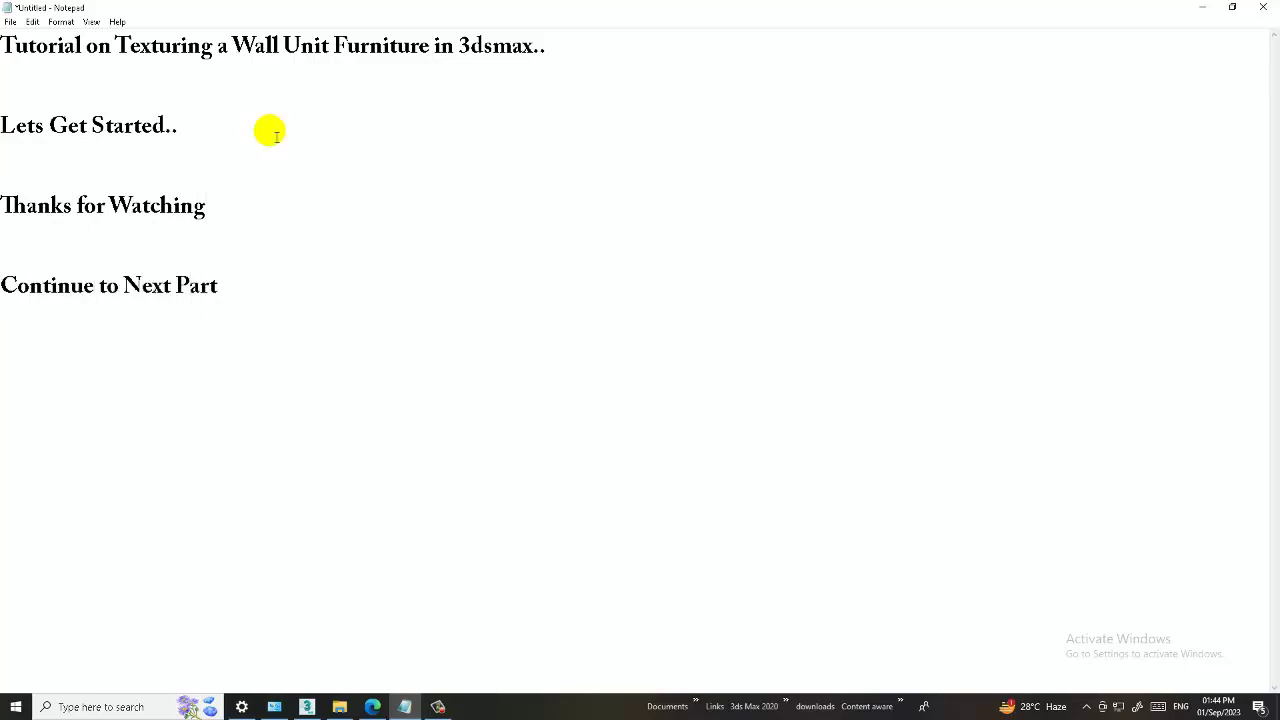
# Minimize Notepad and orbit the 3ds Max room to show more of the bed and blinds
pyautogui.click(1201, 7)
pyautogui.keyDown('alt'); pyautogui.moveTo(632, 335); pyautogui.dragTo(683, 362, button='middle'); pyautogui.keyUp('alt')
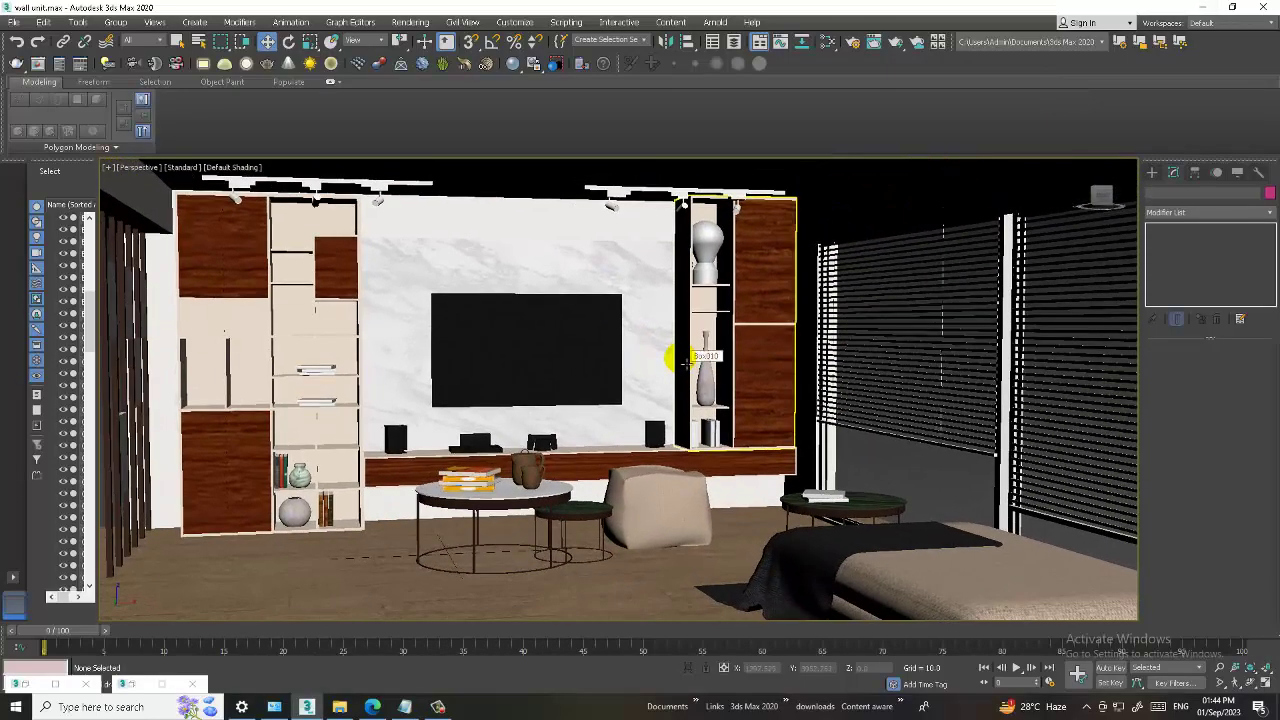